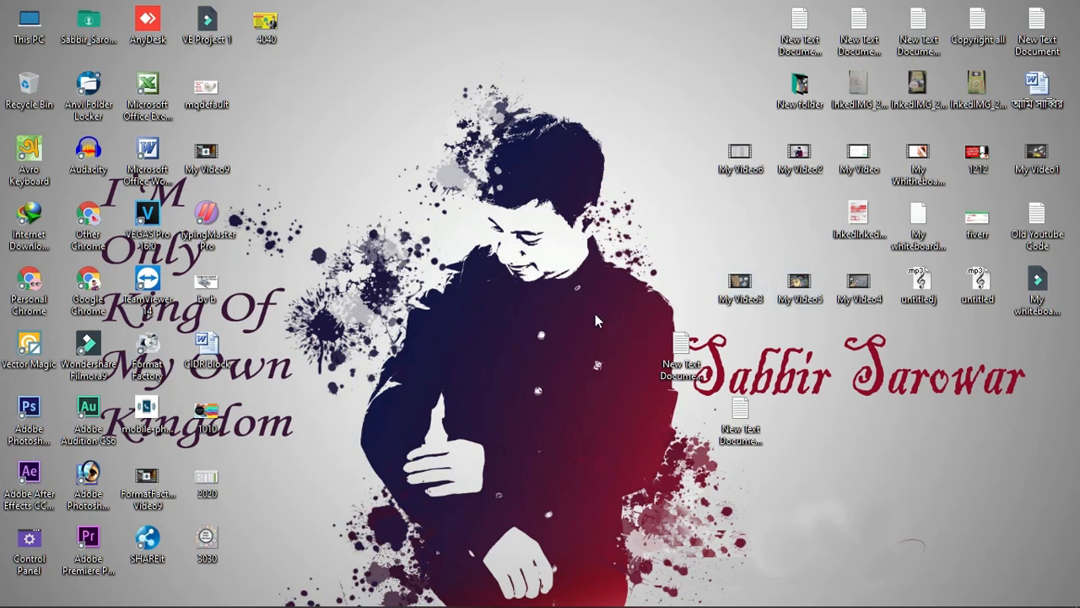
Connect as admin to the neighbor router 74:4D:28:88:16:EB at 10.5.50.1
click(363, 595)
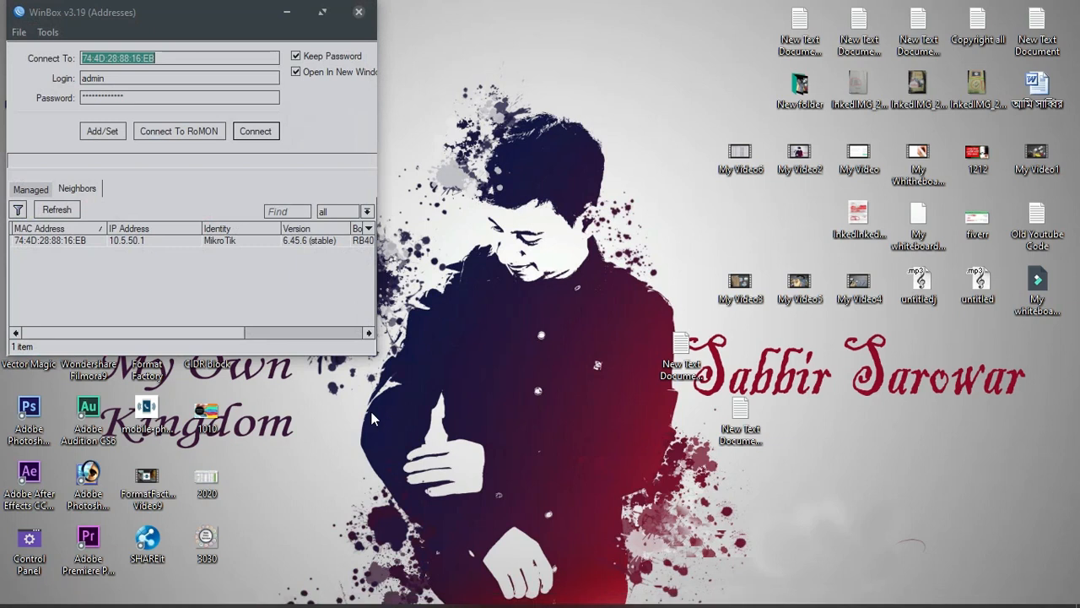
click(51, 241)
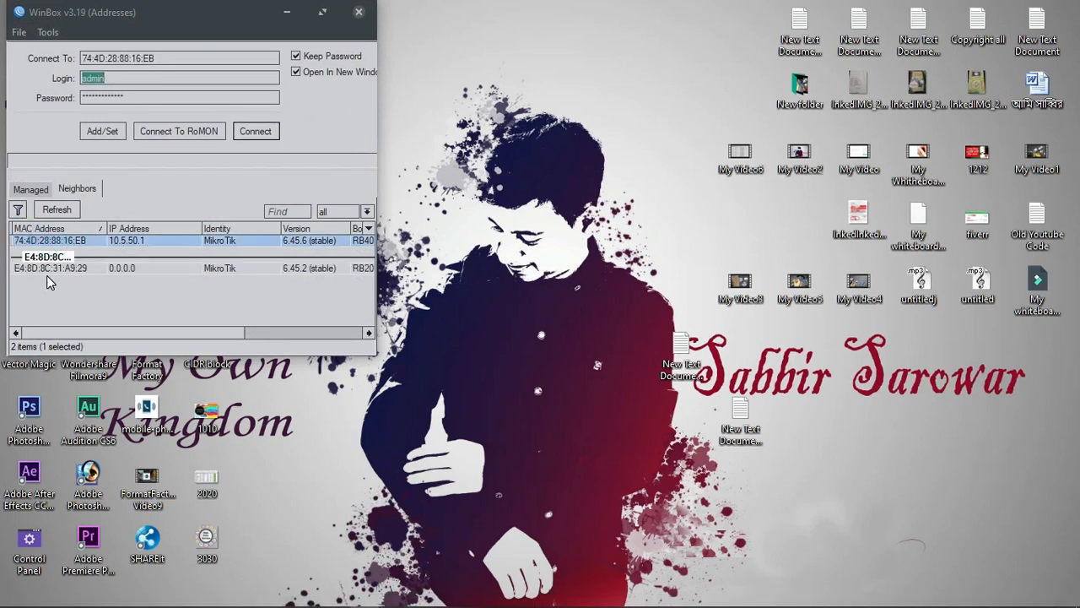
click(48, 268)
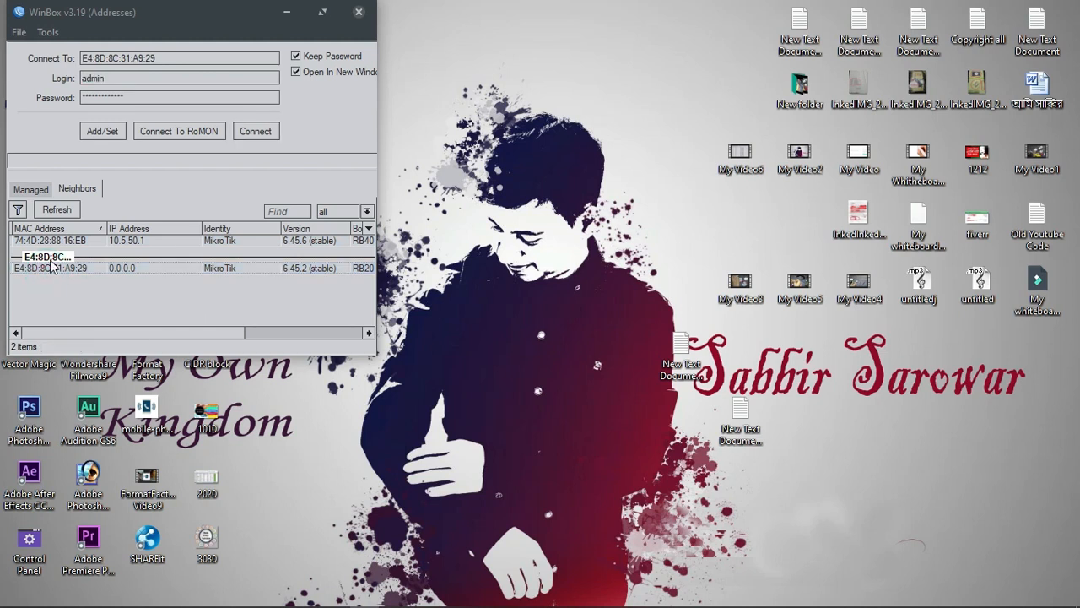
click(49, 241)
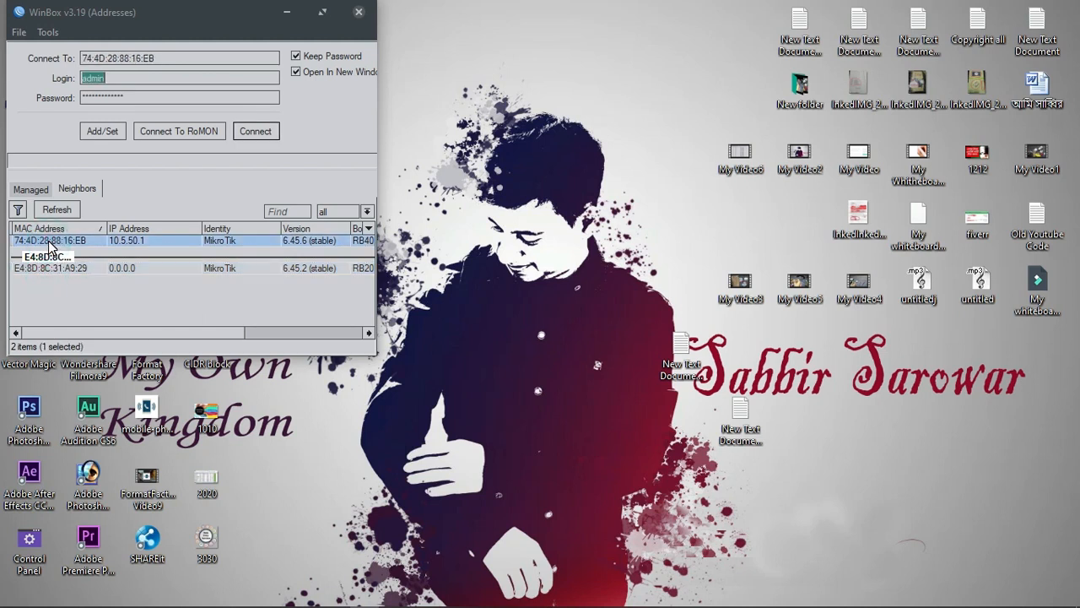
click(57, 243)
click(257, 134)
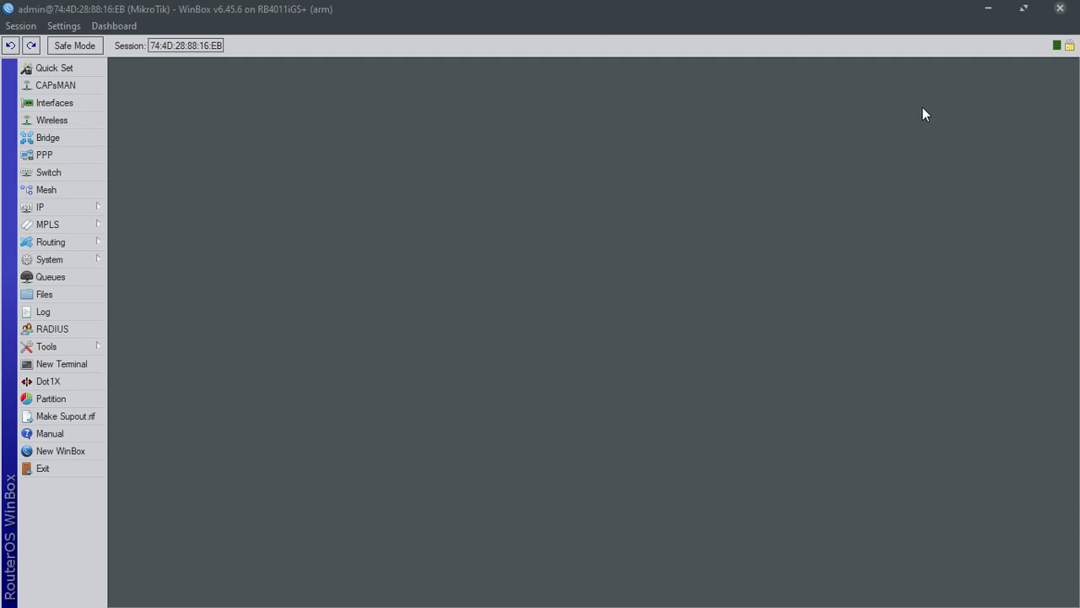
Minimize WinBox and review the ISP VLAN notes in Notepad
click(1023, 9)
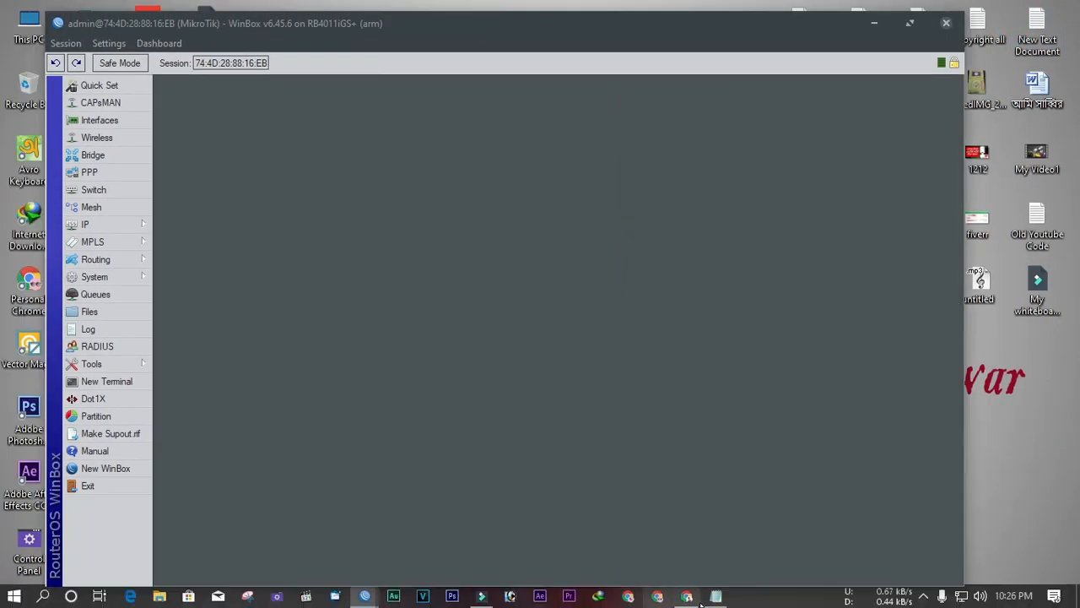
click(715, 595)
scroll(639, 380, down, 2)
scroll(511, 301, up, 2)
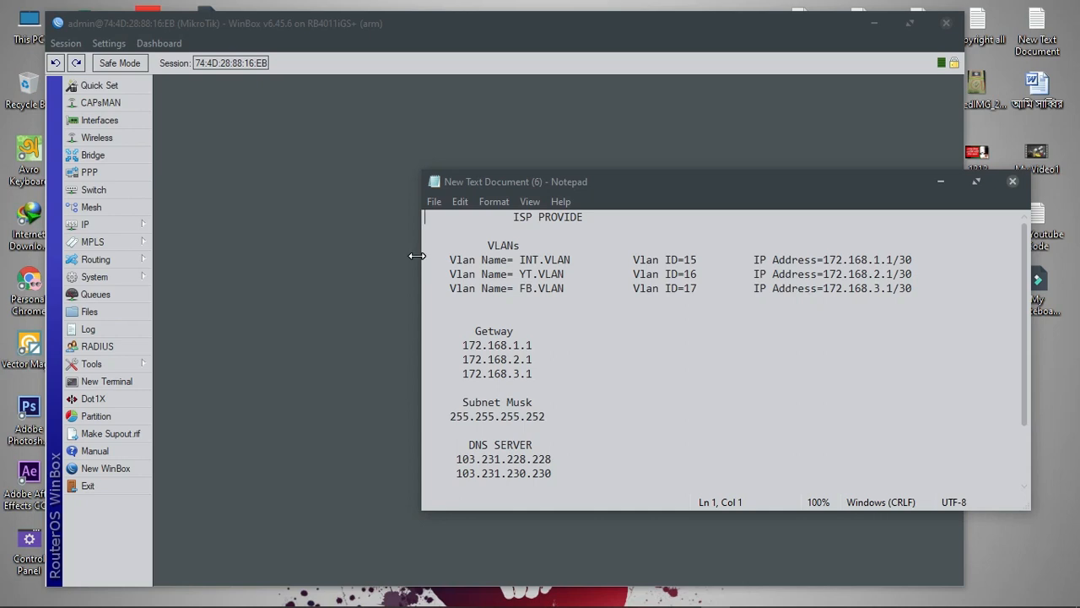
Back in WinBox, open the Interfaces list and select ether1_WAN and ether5_LAN
click(372, 165)
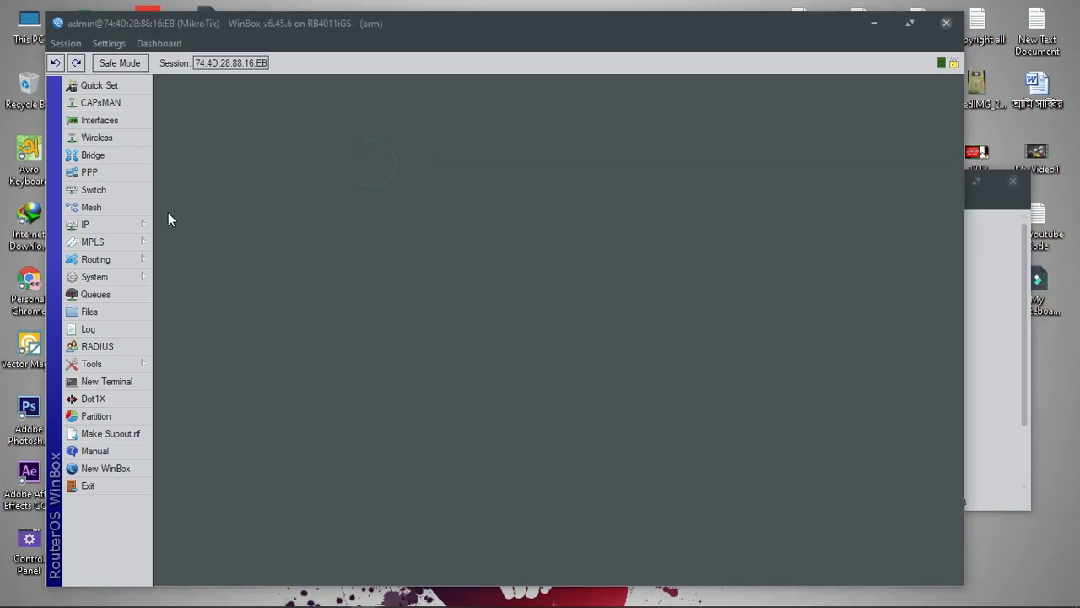
click(109, 120)
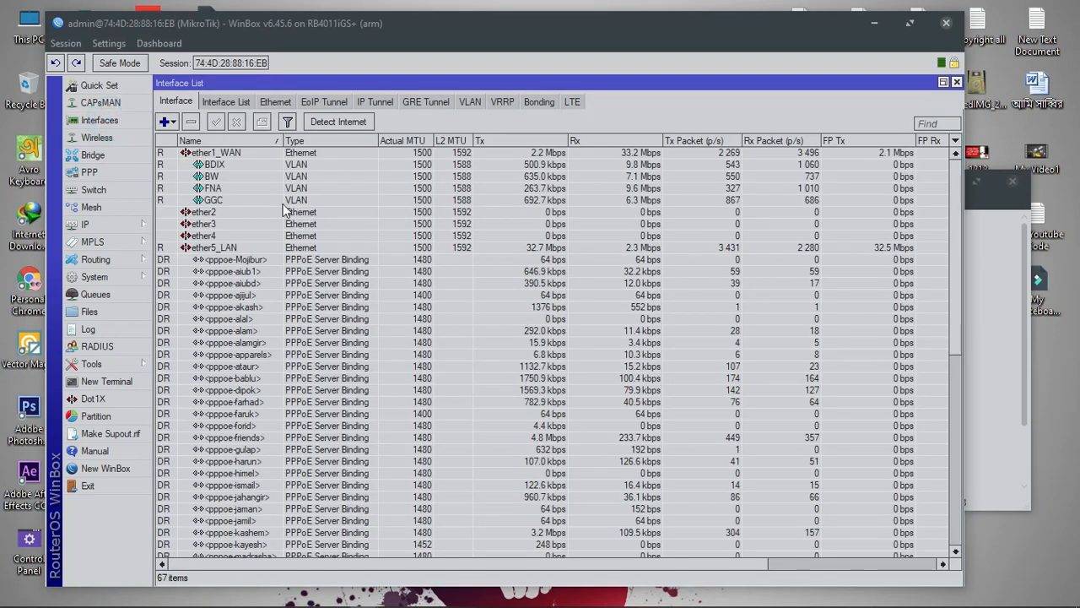
click(231, 154)
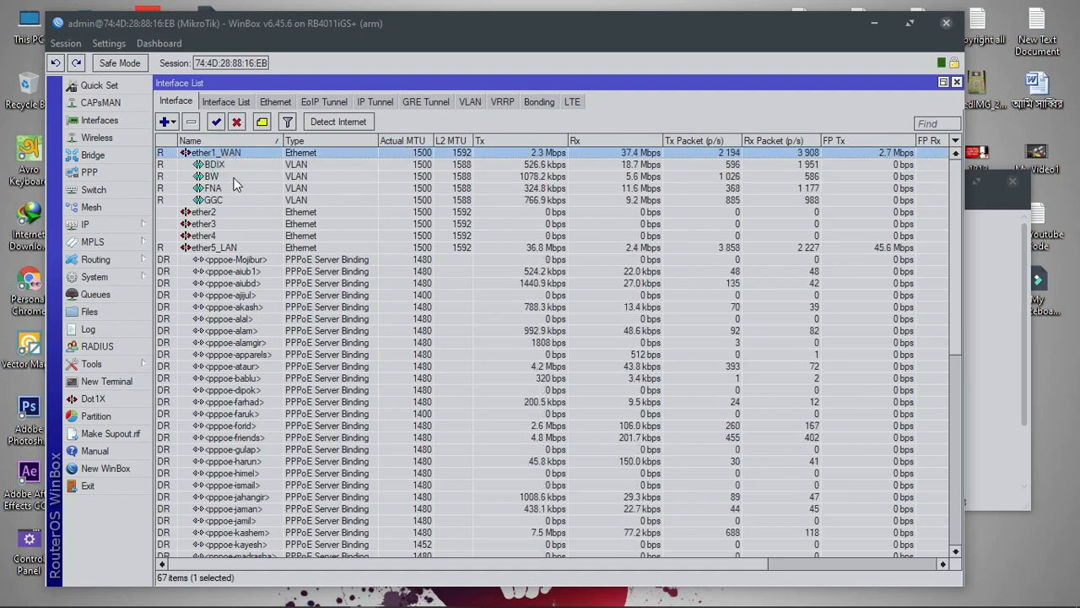
click(226, 249)
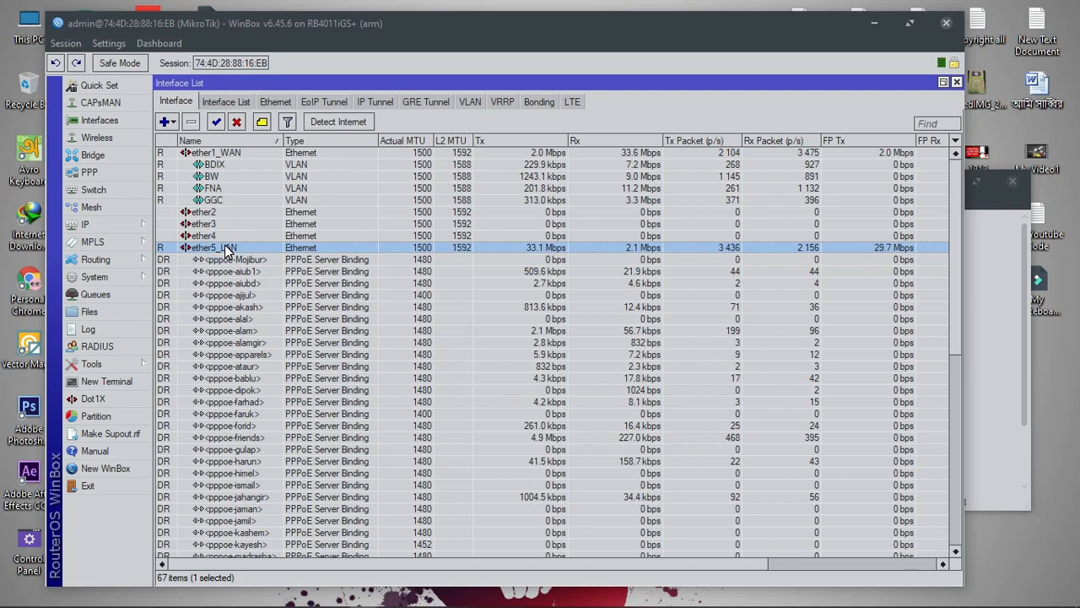
Add a new VLAN interface named INT.VLAN, copied from the notes
click(471, 103)
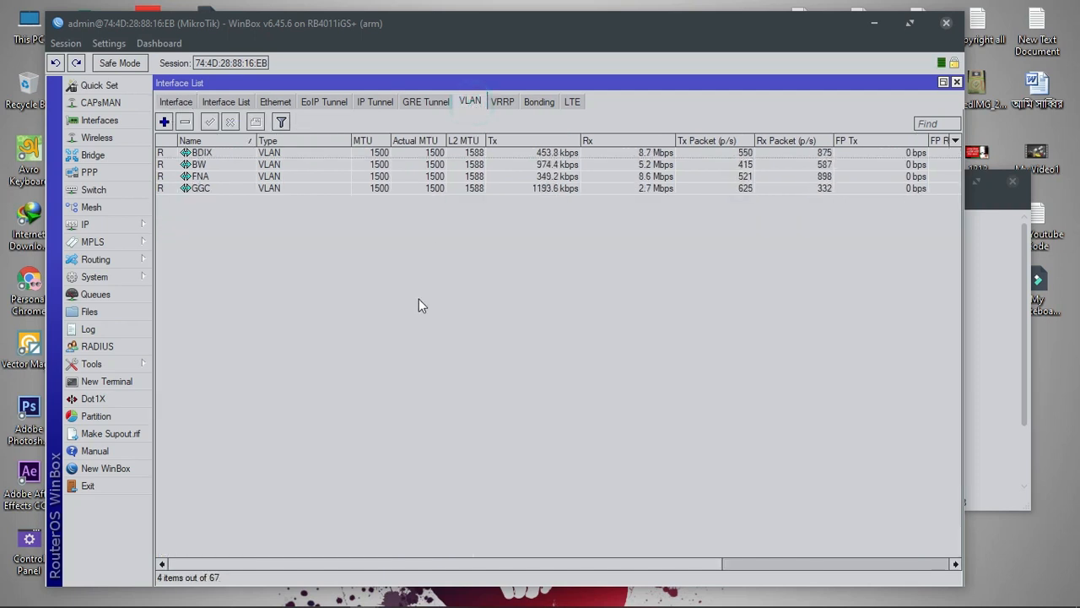
click(164, 122)
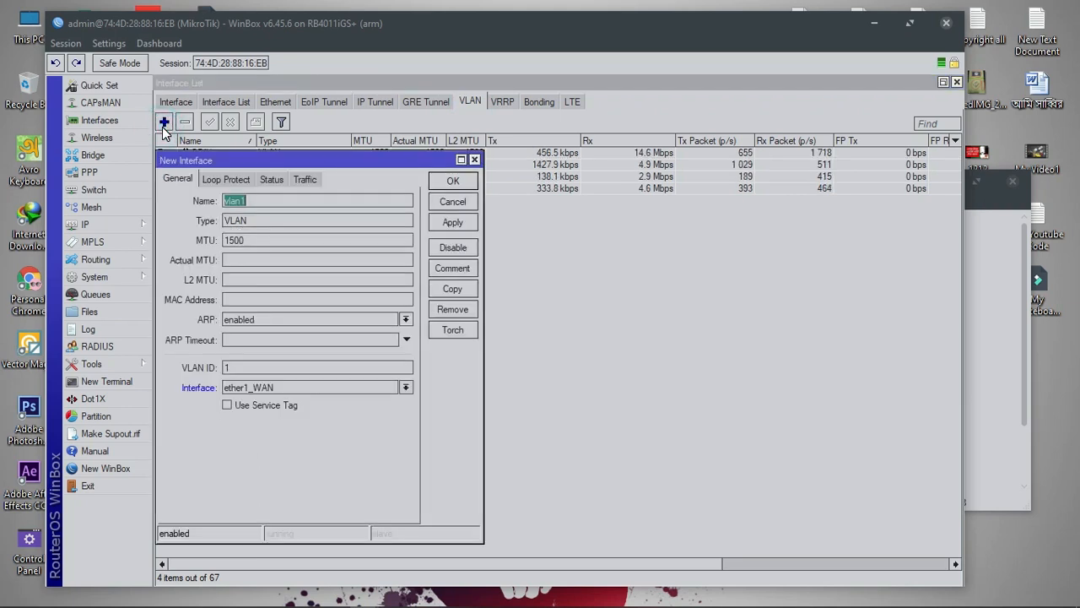
click(274, 205)
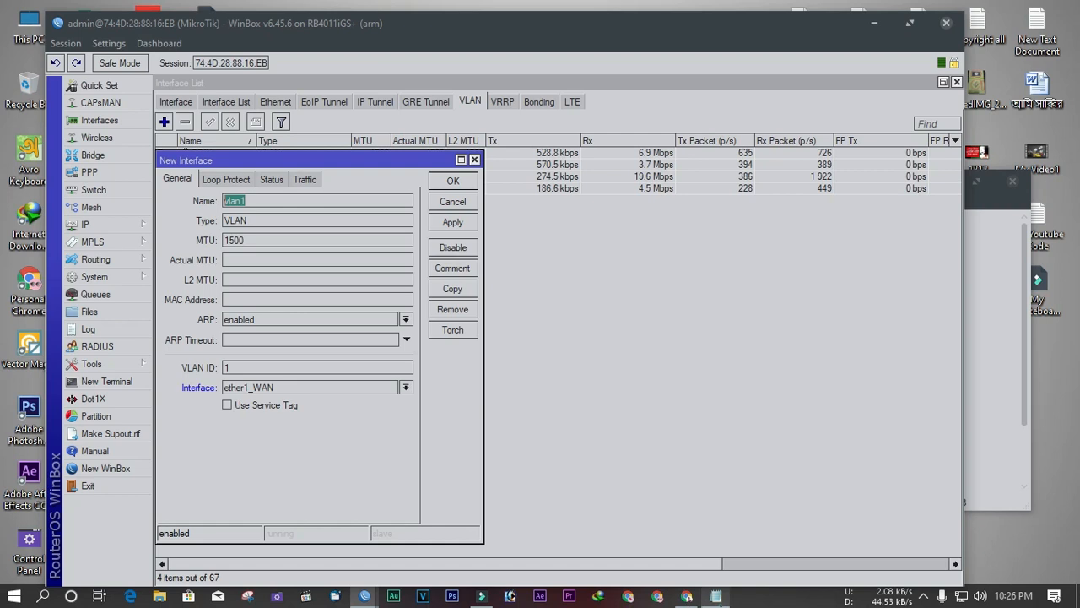
click(715, 600)
click(571, 258)
drag(570, 259, 520, 259)
right_click(523, 258)
click(553, 309)
double_click(278, 201)
key(ctrl+v)
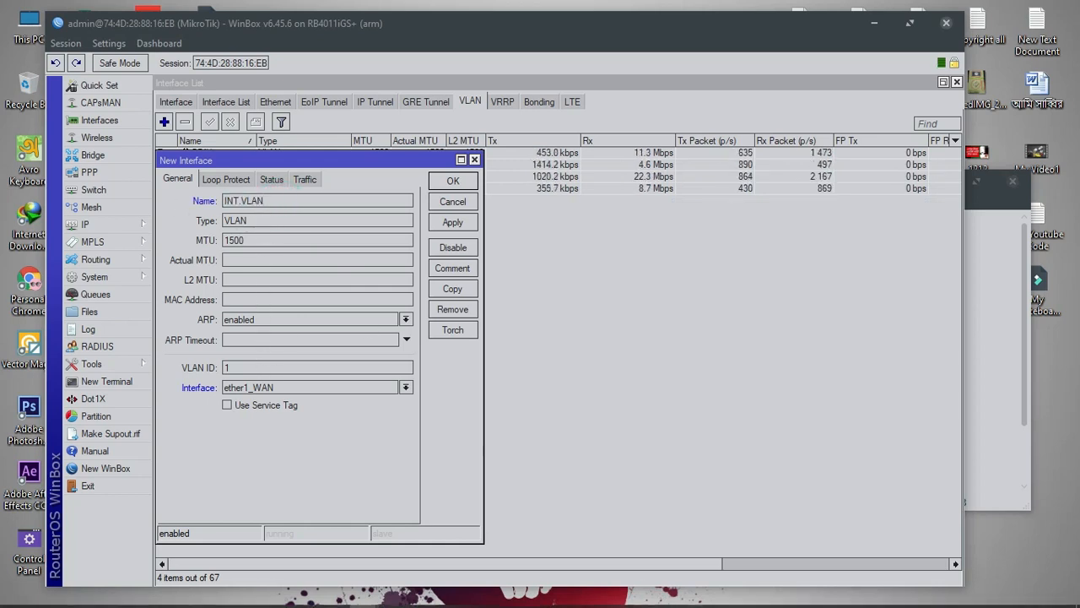
Give INT.VLAN VLAN ID 15 on ether5_LAN and save it
click(253, 368)
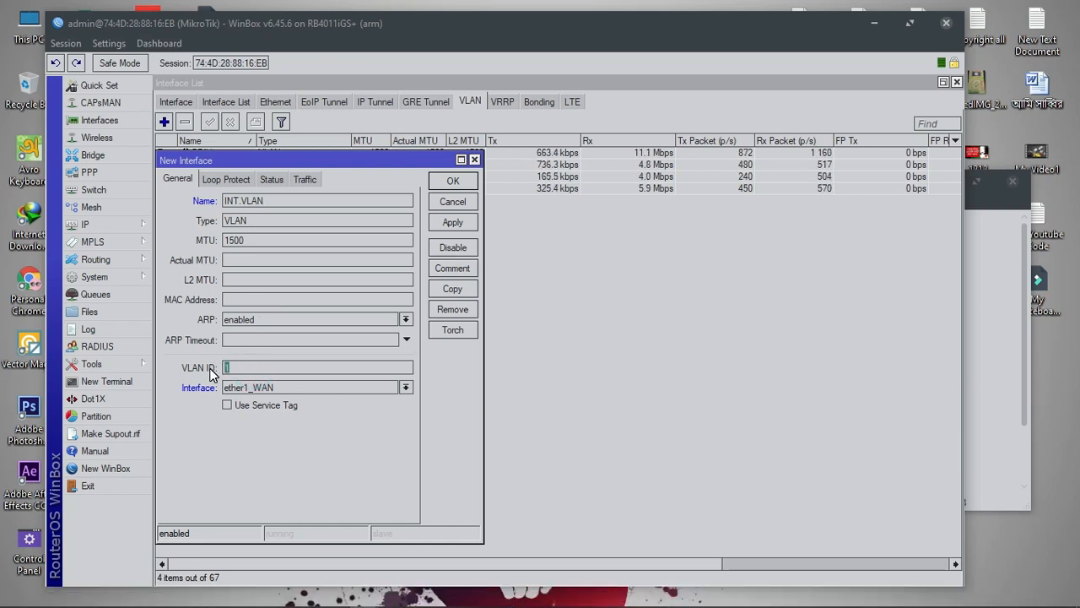
text(5)
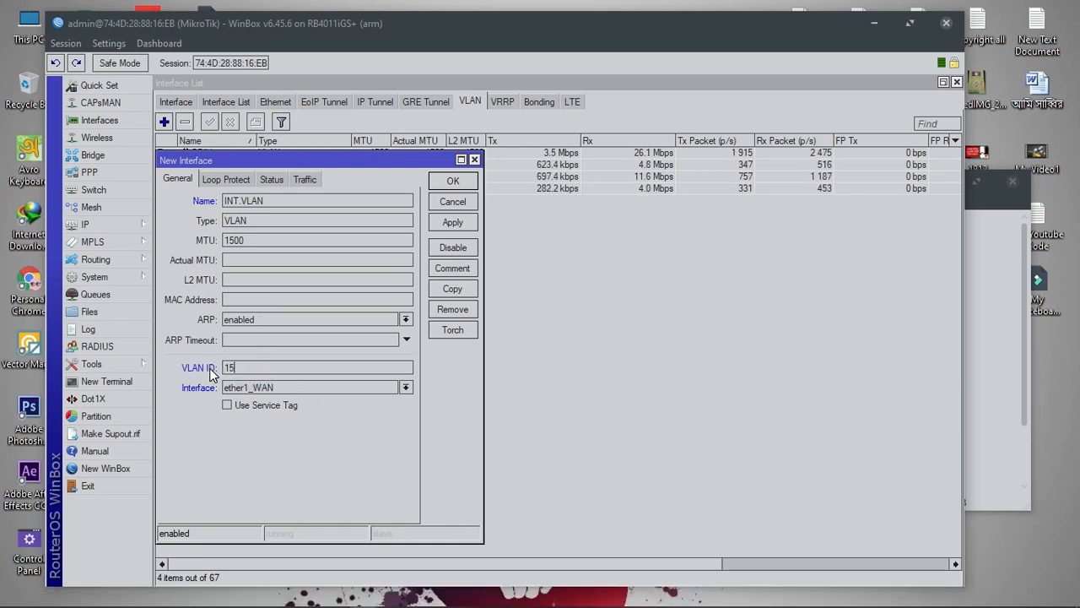
click(260, 387)
click(258, 482)
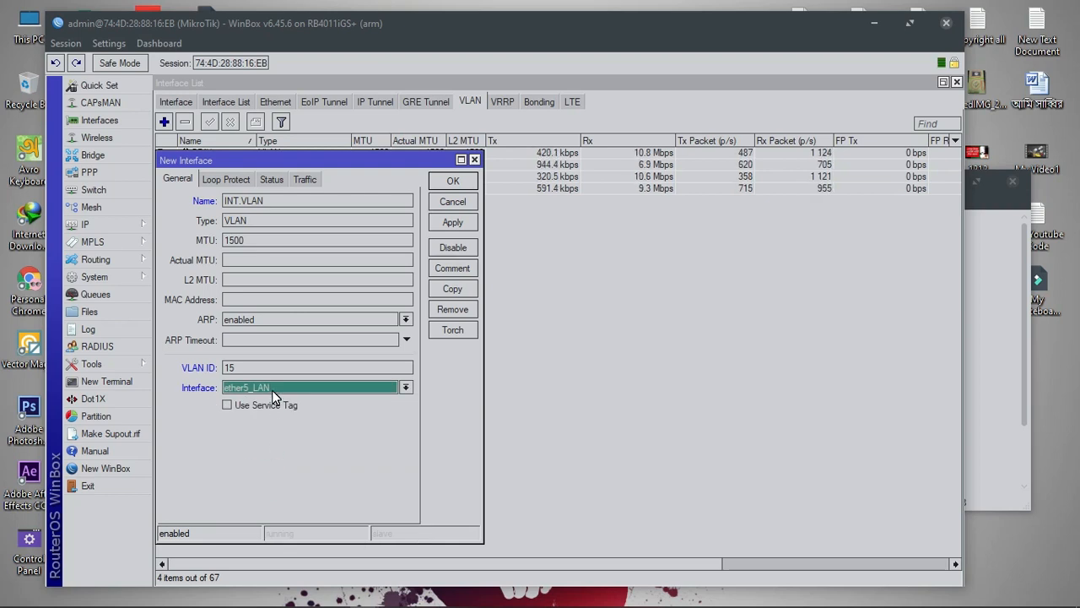
click(261, 437)
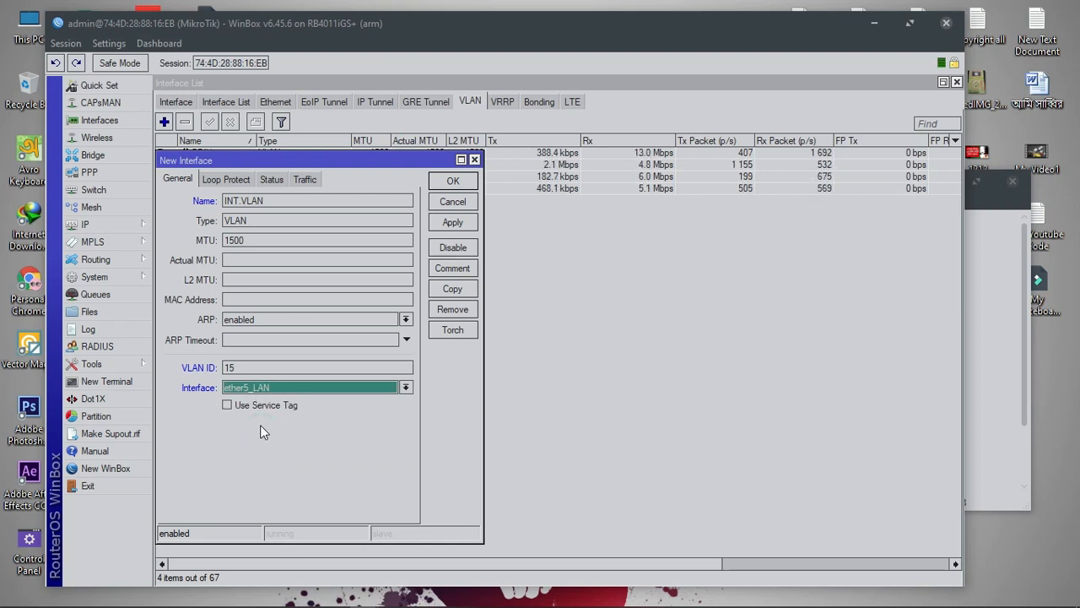
click(453, 222)
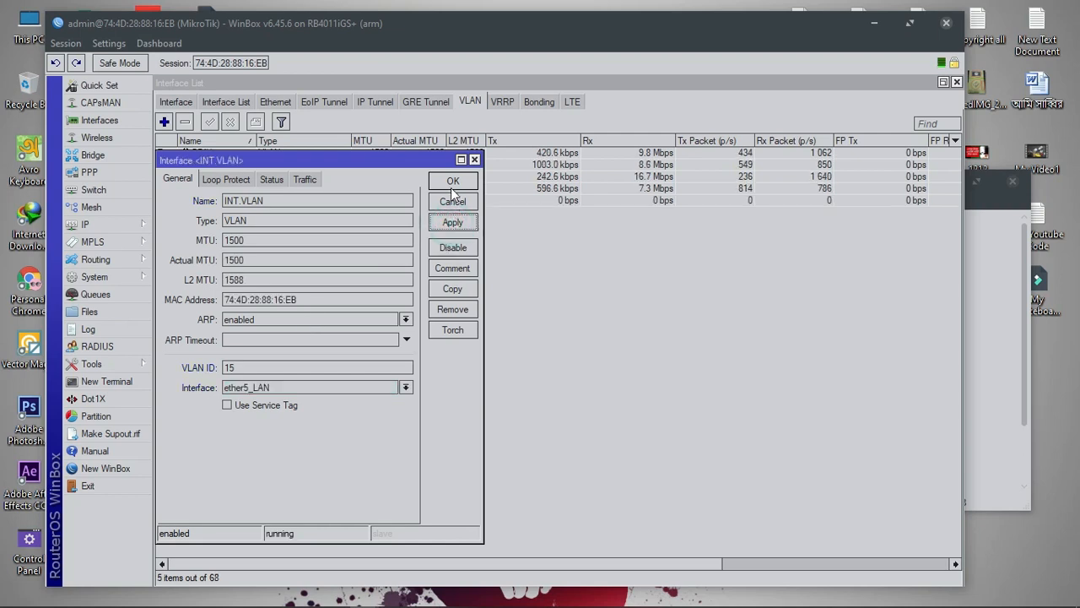
click(452, 181)
click(165, 123)
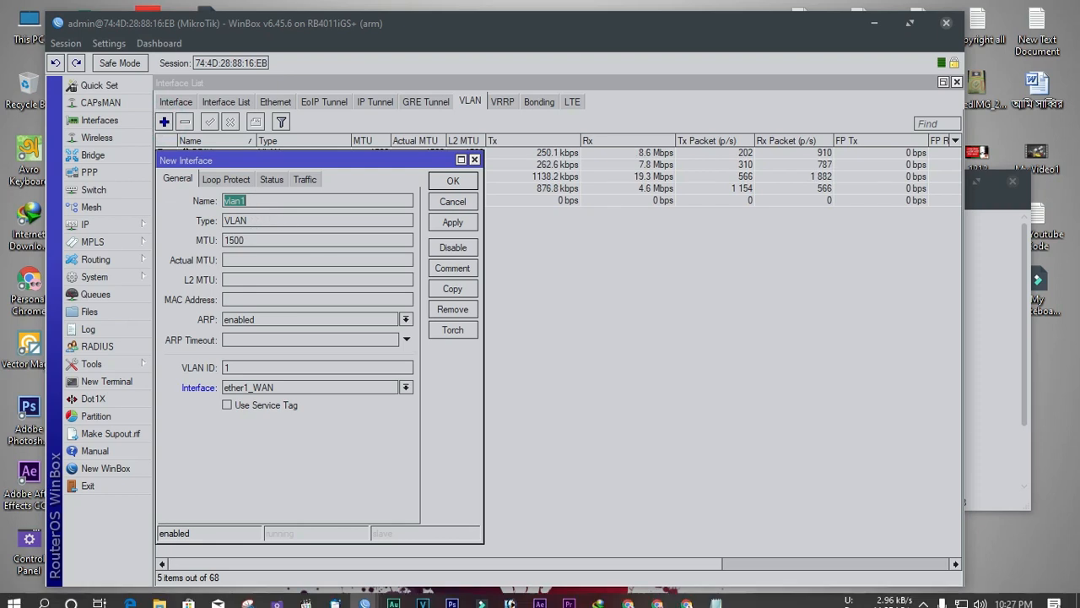
Name the new VLAN YT.VLAN, copied from the notes
click(715, 597)
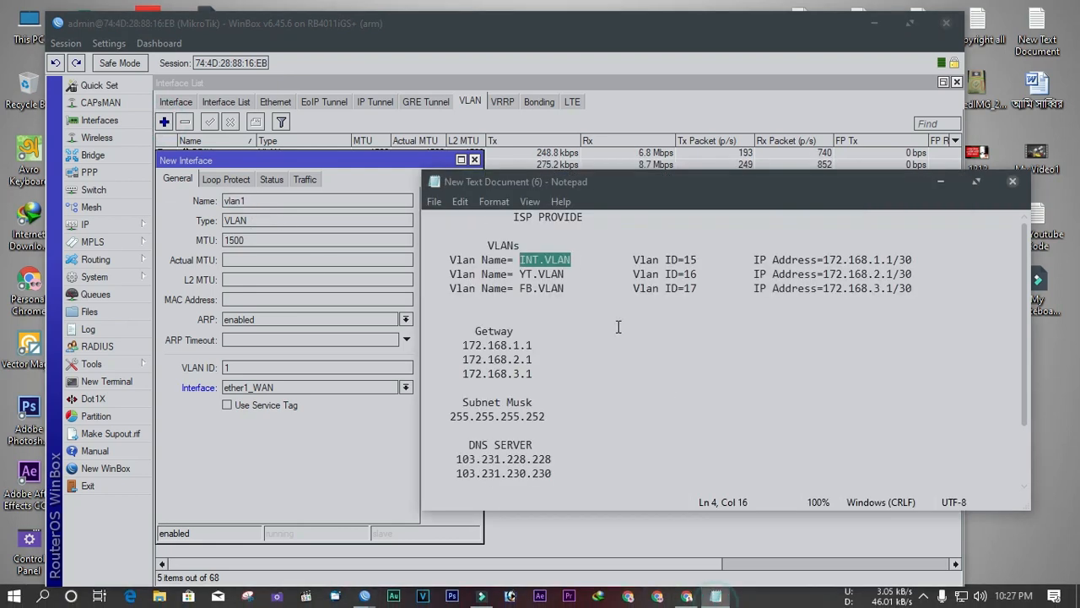
drag(565, 275, 521, 275)
right_click(521, 276)
click(559, 326)
click(277, 191)
key(ctrl+v)
Give YT.VLAN VLAN ID 16 on ether5_LAN and save it
drag(253, 367, 215, 370)
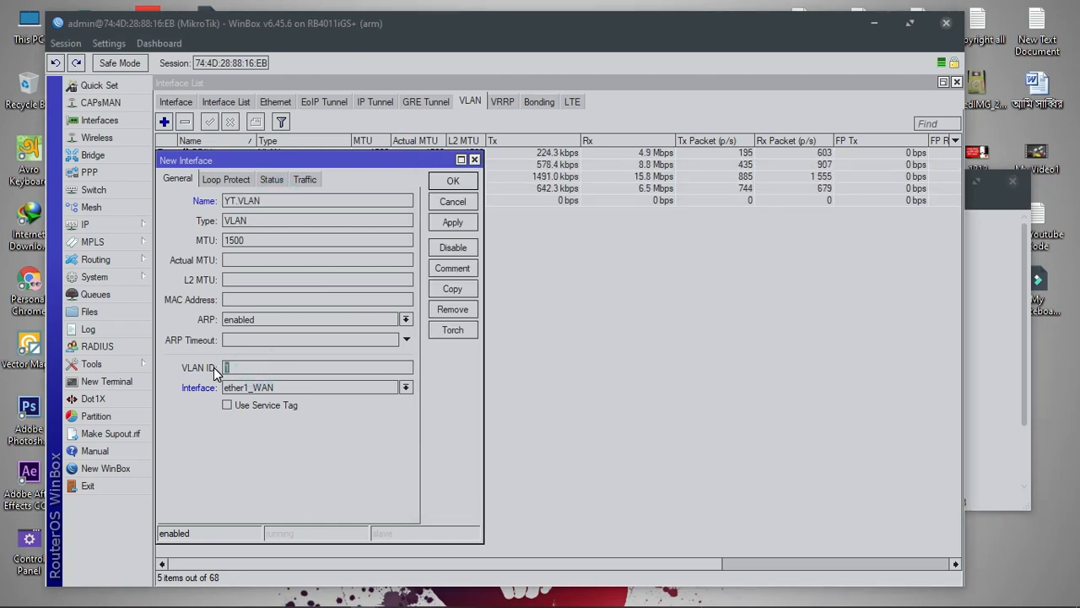
text(16)
click(271, 388)
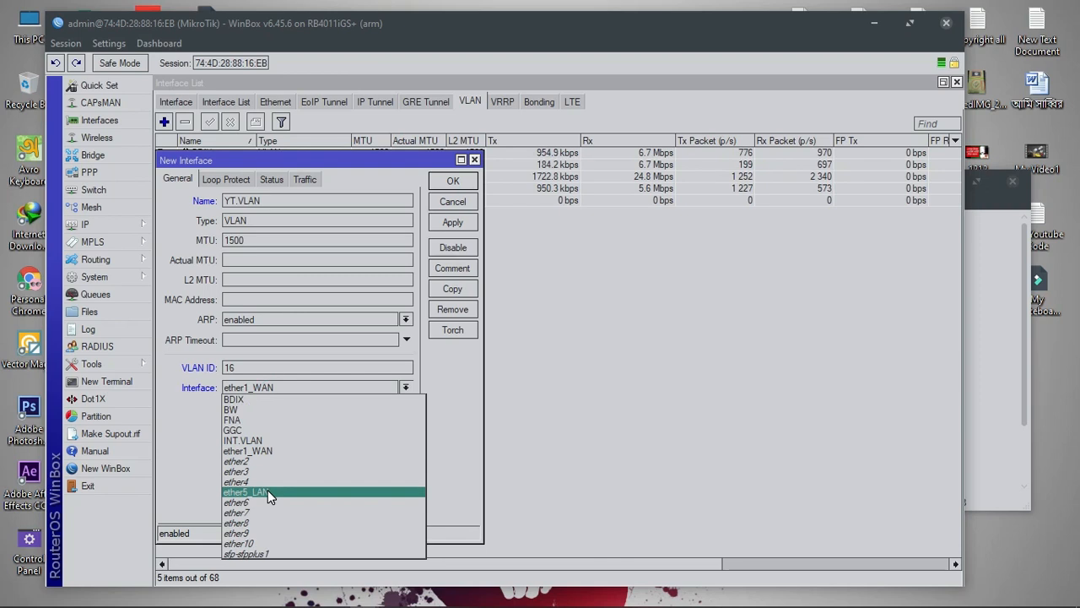
click(268, 489)
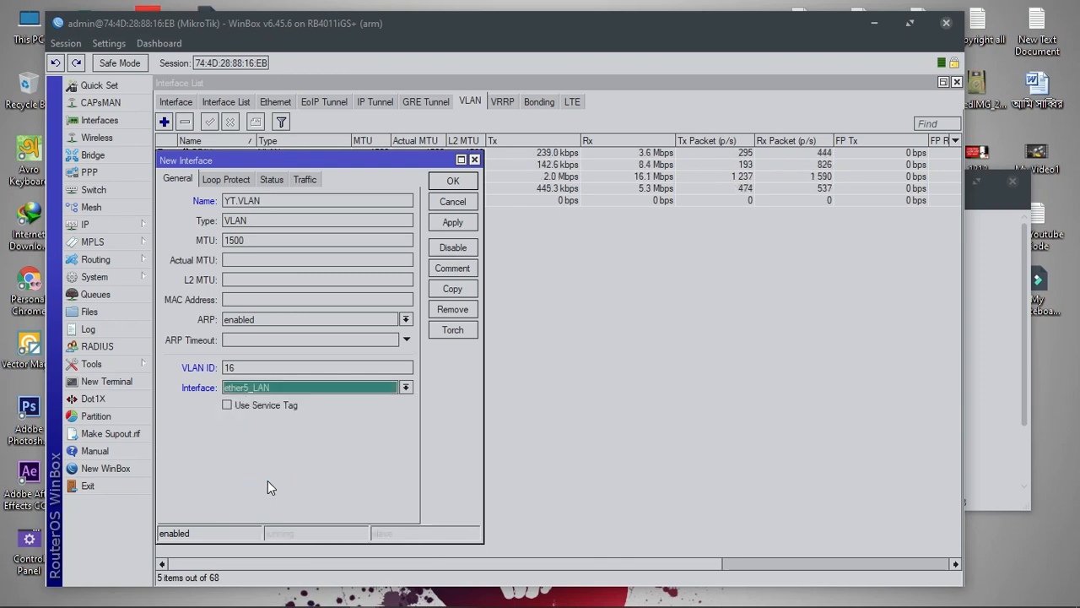
click(452, 225)
click(455, 184)
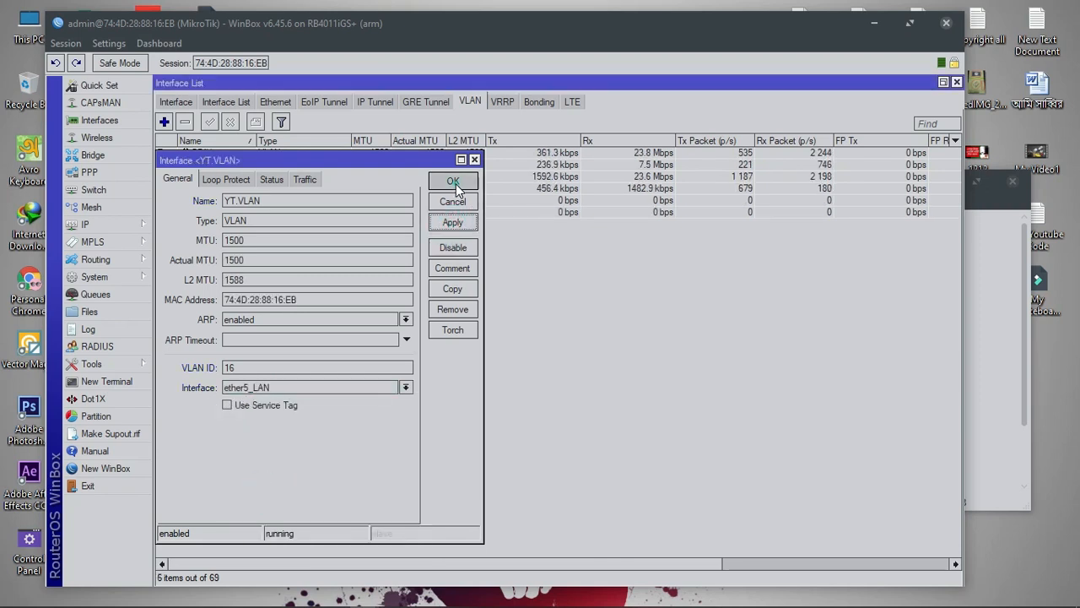
click(164, 122)
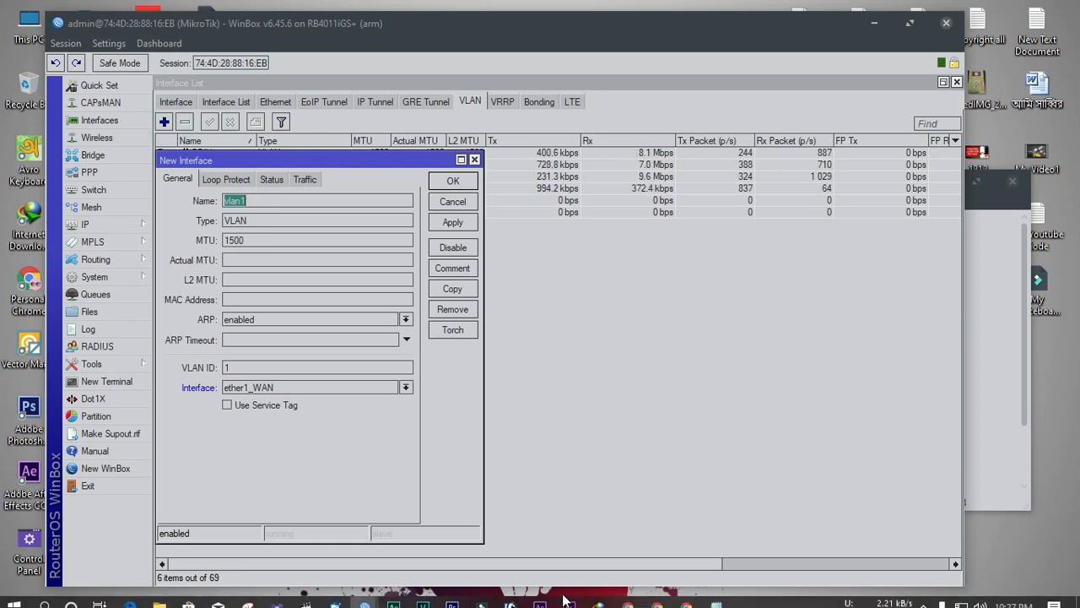
Name the new VLAN FB.VLAN, copied from the notes
click(715, 597)
drag(570, 288, 524, 288)
right_click(522, 289)
click(550, 340)
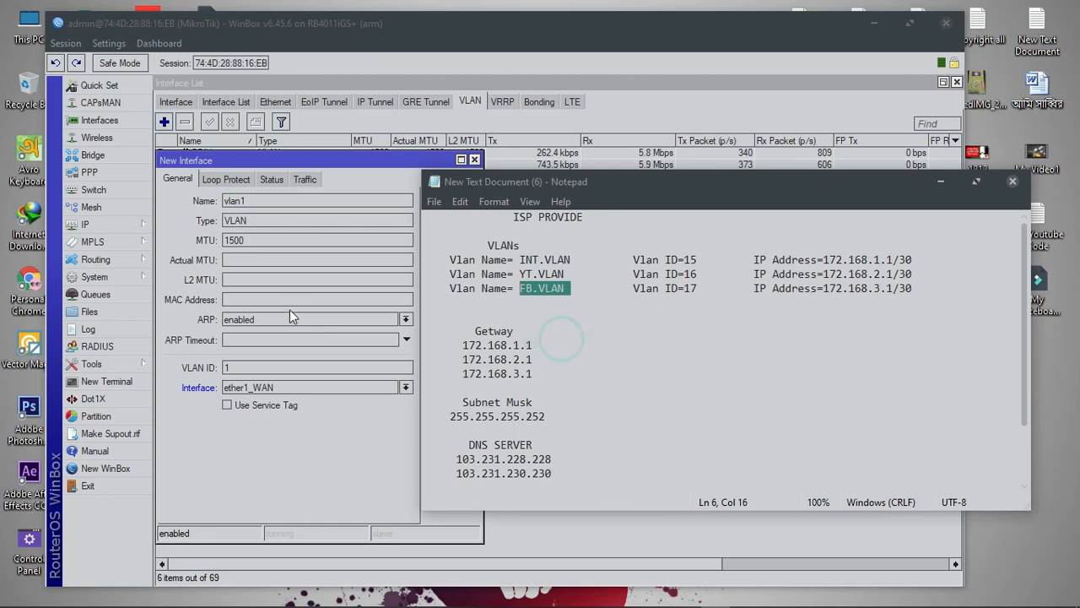
click(268, 202)
key(ctrl+v)
Give FB.VLAN VLAN ID 17 on ether5_LAN, commit it, discard the copy, and save
double_click(250, 367)
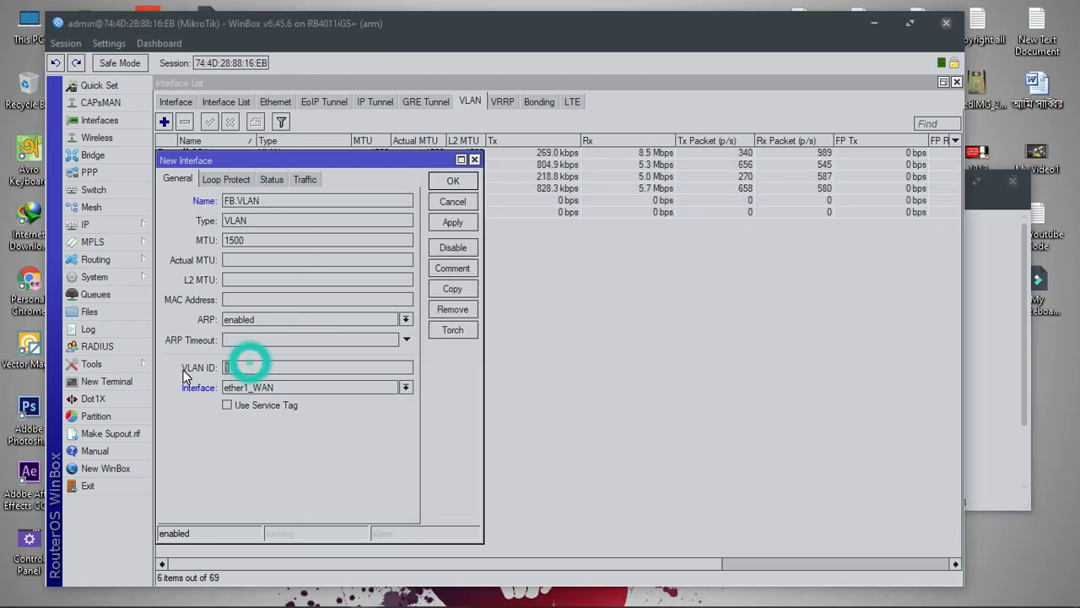
text(17)
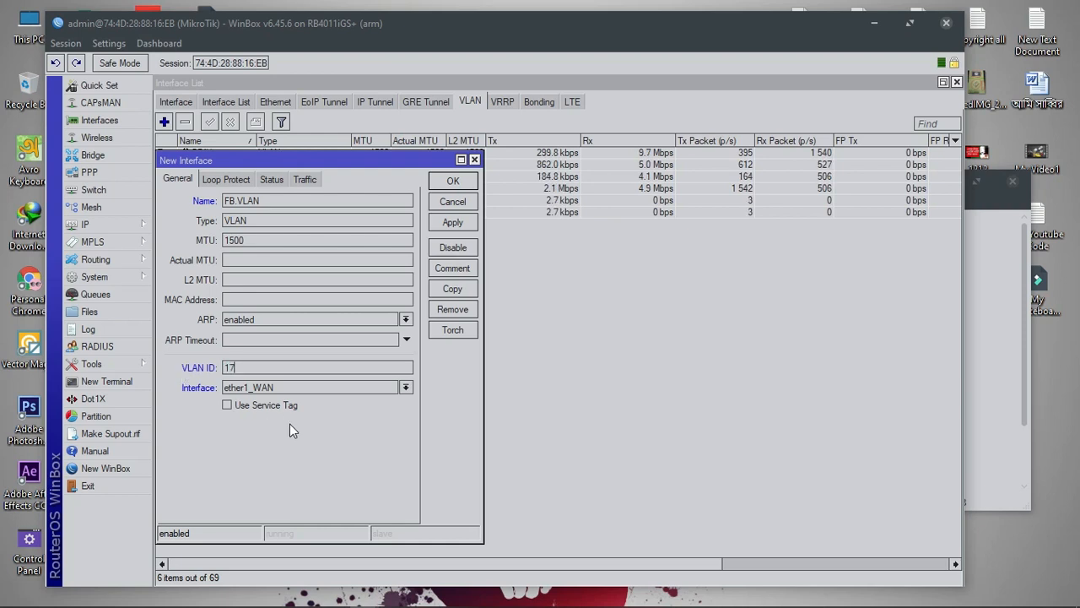
click(314, 386)
click(274, 501)
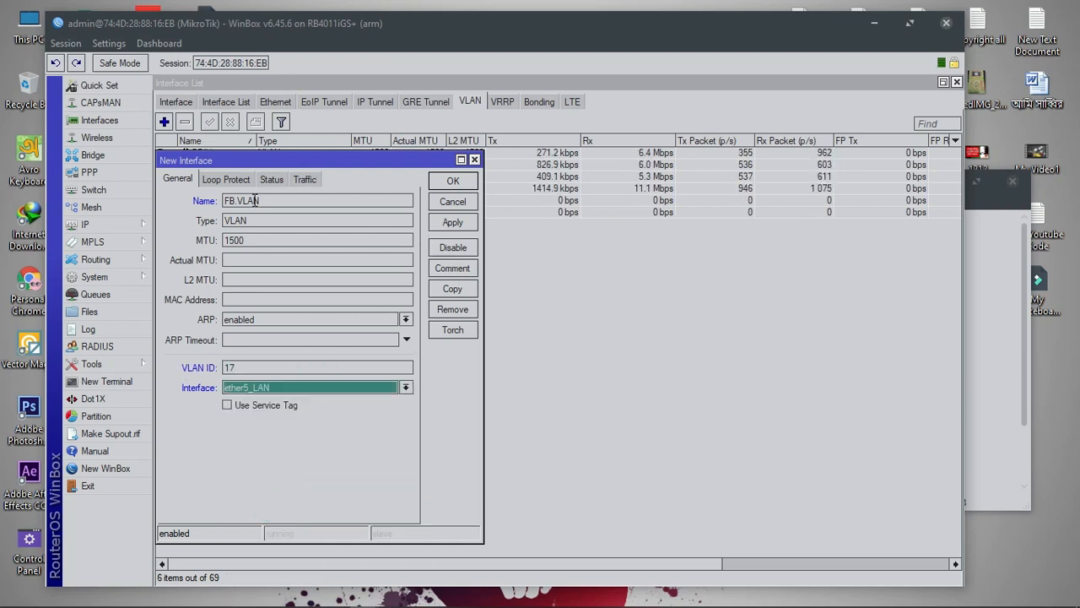
click(460, 290)
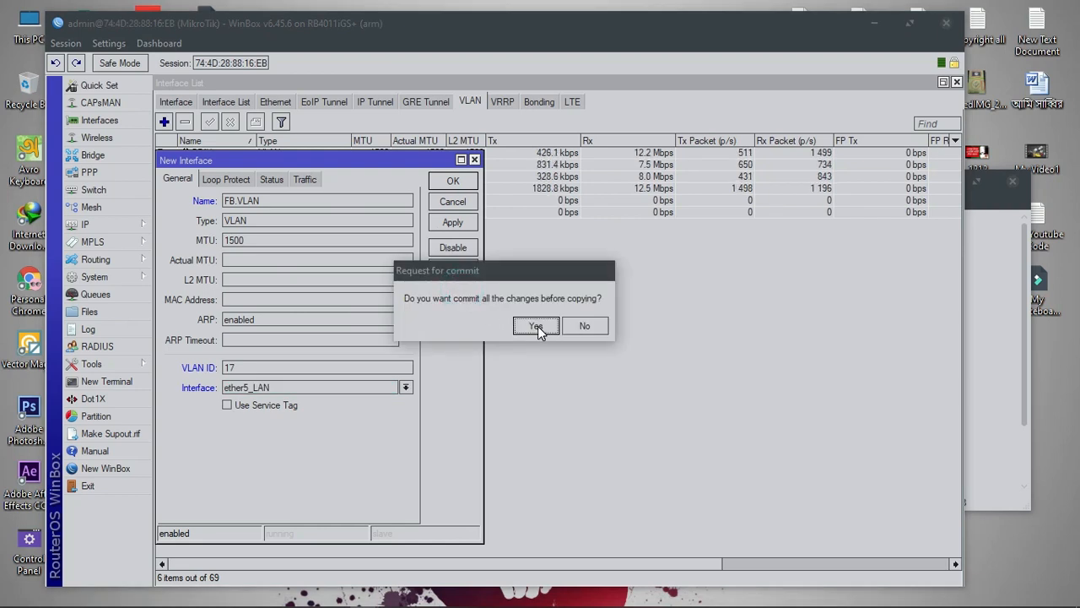
click(538, 325)
drag(320, 181, 479, 187)
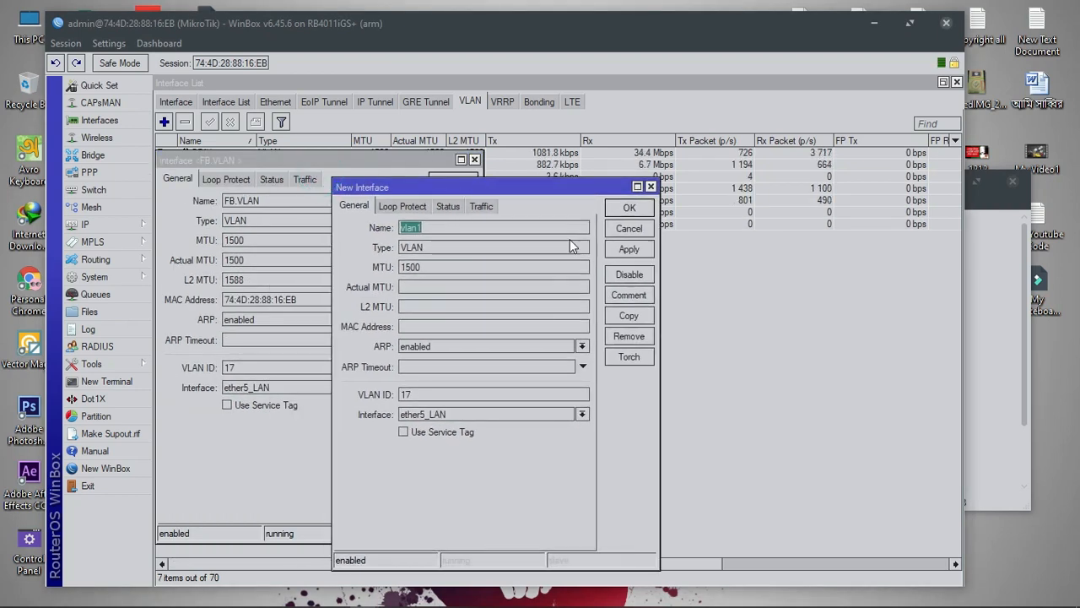
click(651, 188)
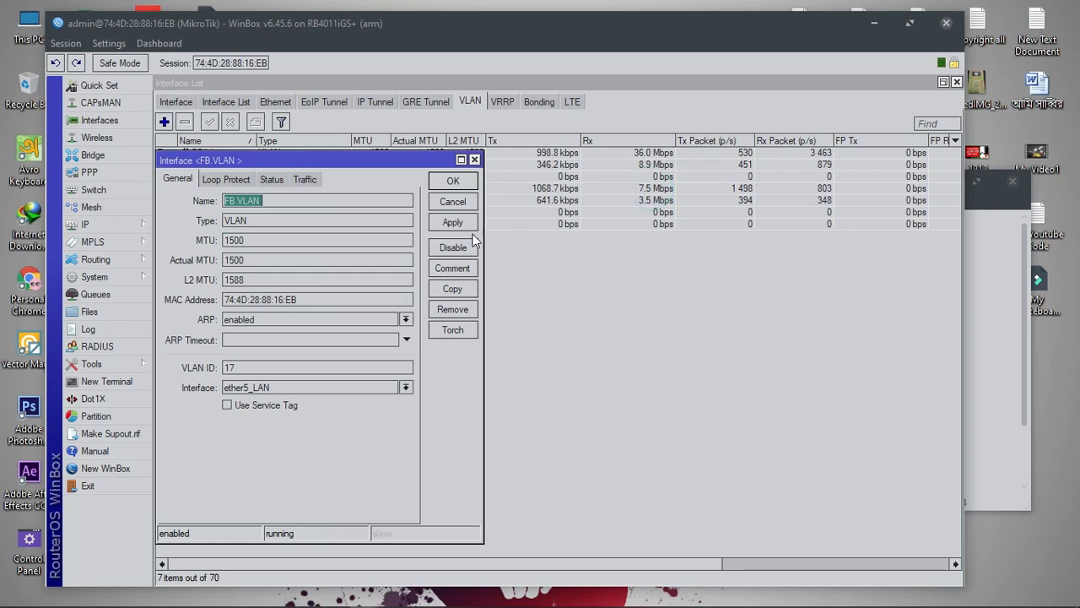
click(453, 181)
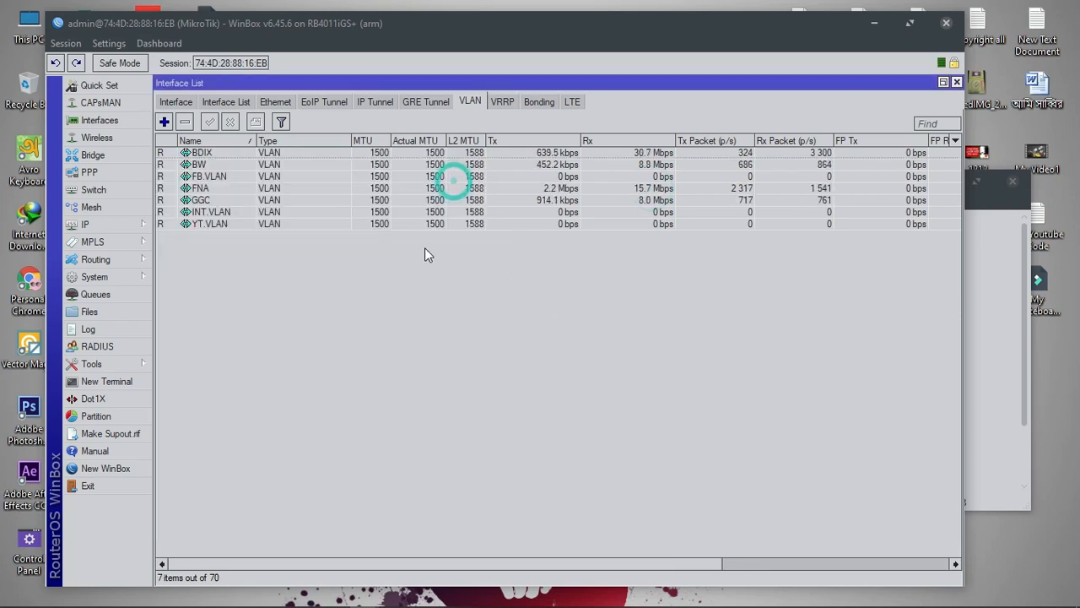
Select the FB.VLAN, INT.VLAN and YT.VLAN rows, then clear the selection
click(221, 176)
ctrl+click(226, 213)
ctrl+click(226, 224)
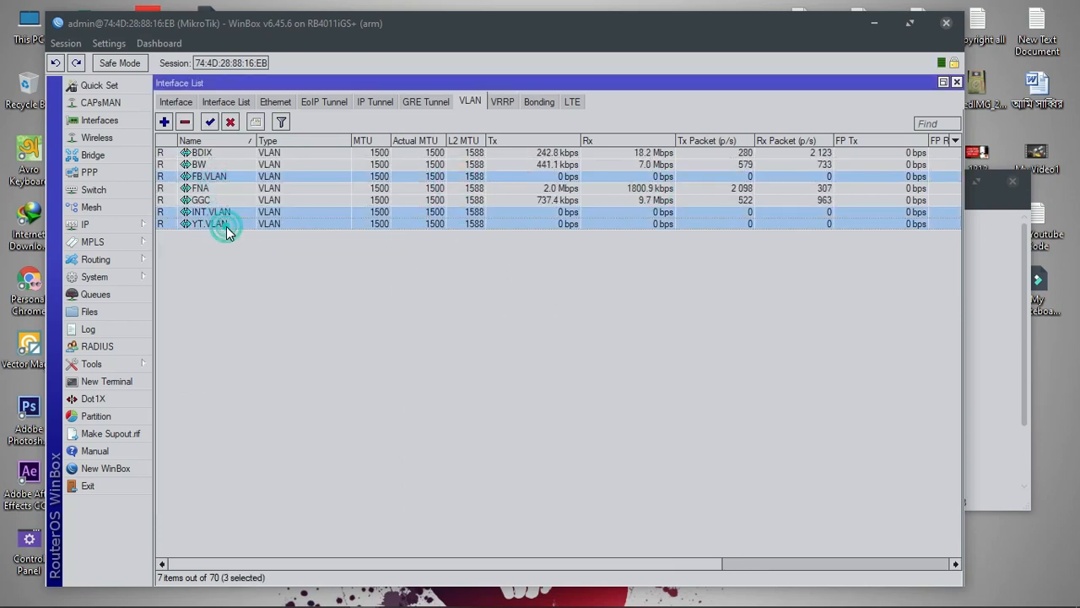
click(244, 332)
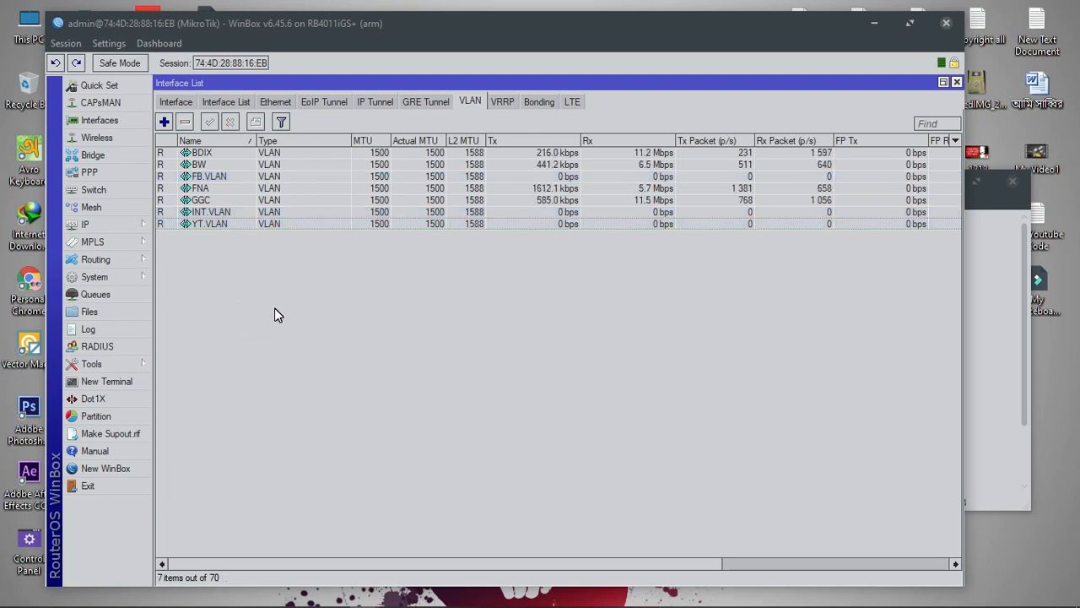
click(144, 223)
Add a new IP address 172.168.1.1/30, copied from the notes
click(190, 217)
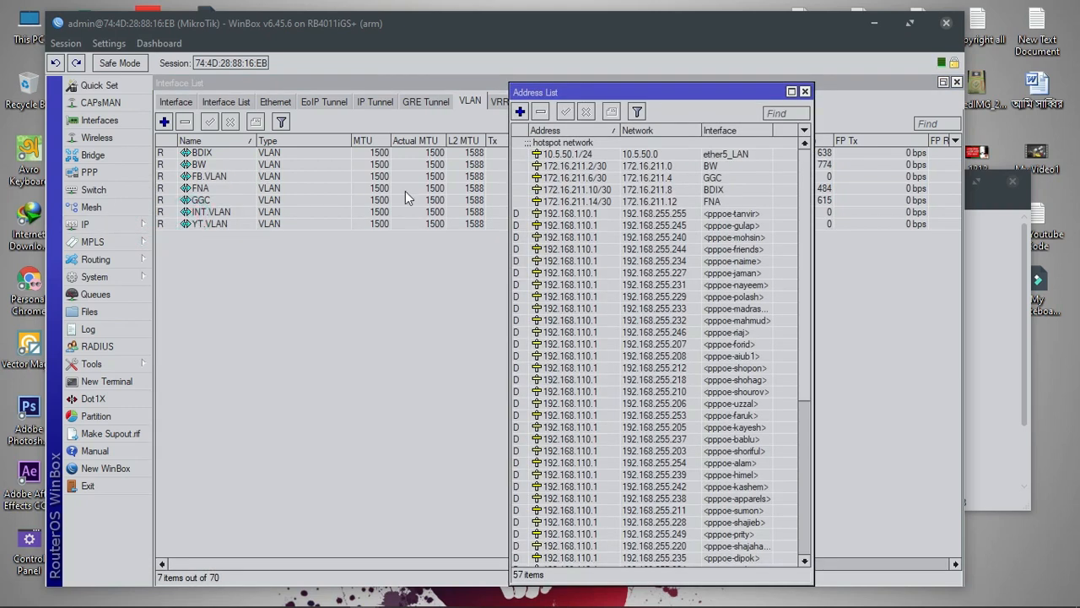
click(522, 115)
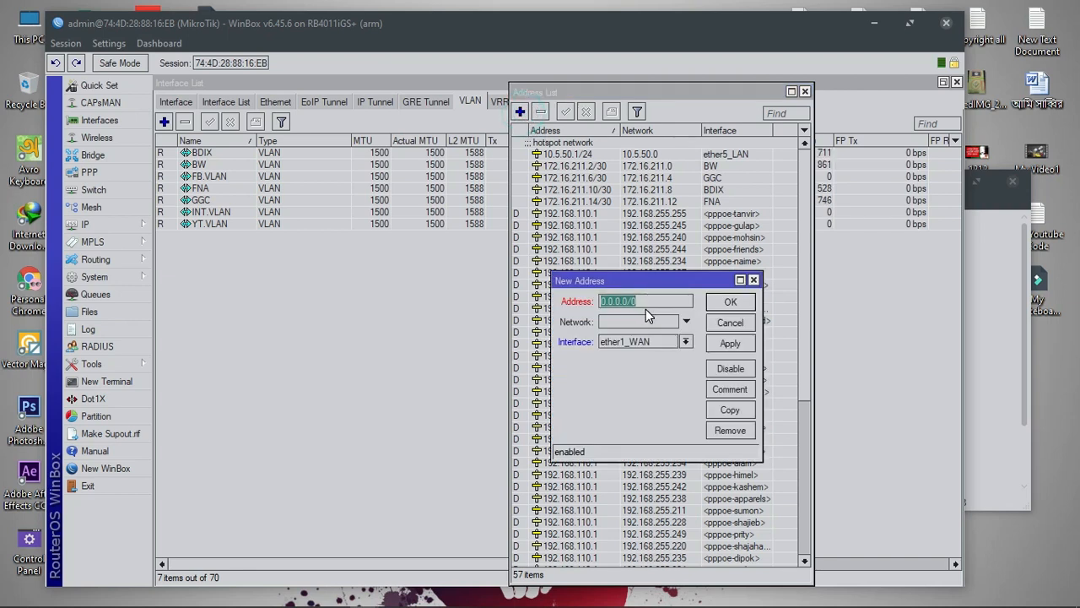
click(716, 602)
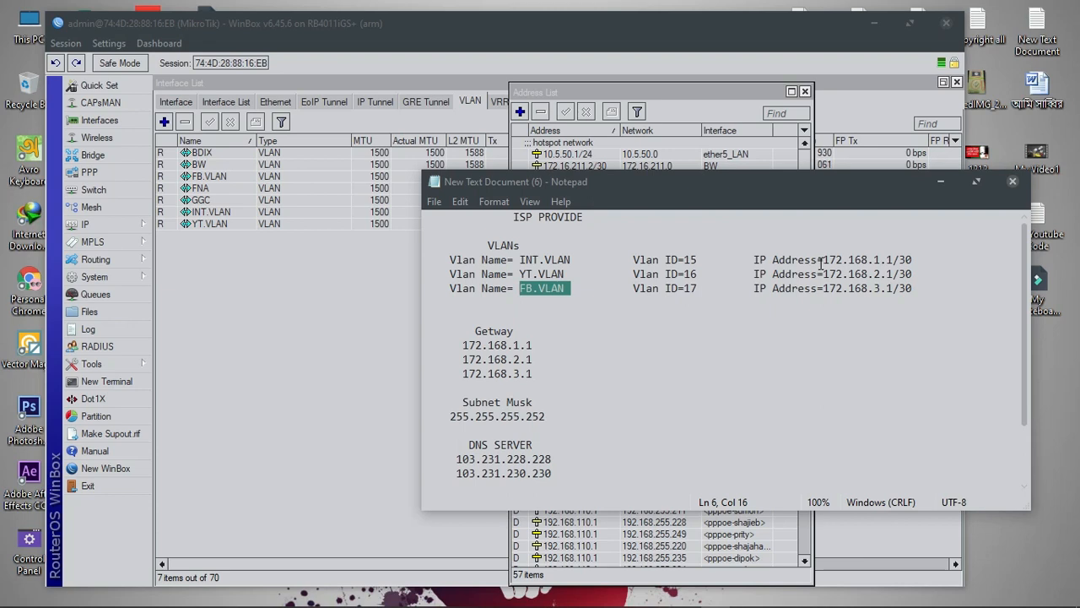
drag(823, 260, 922, 260)
right_click(875, 260)
click(904, 309)
click(558, 95)
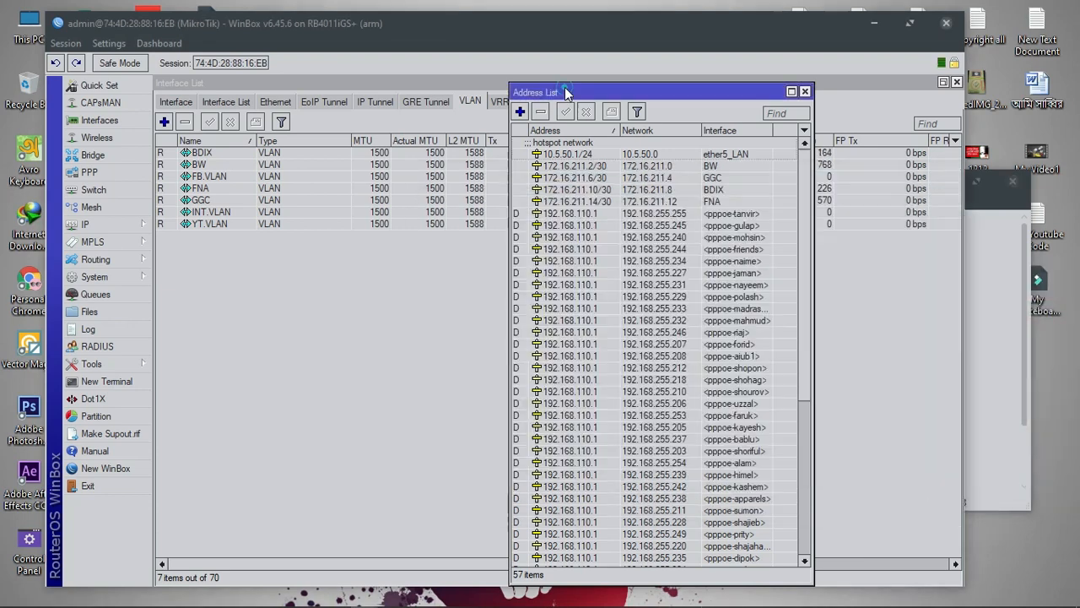
click(519, 111)
right_click(648, 322)
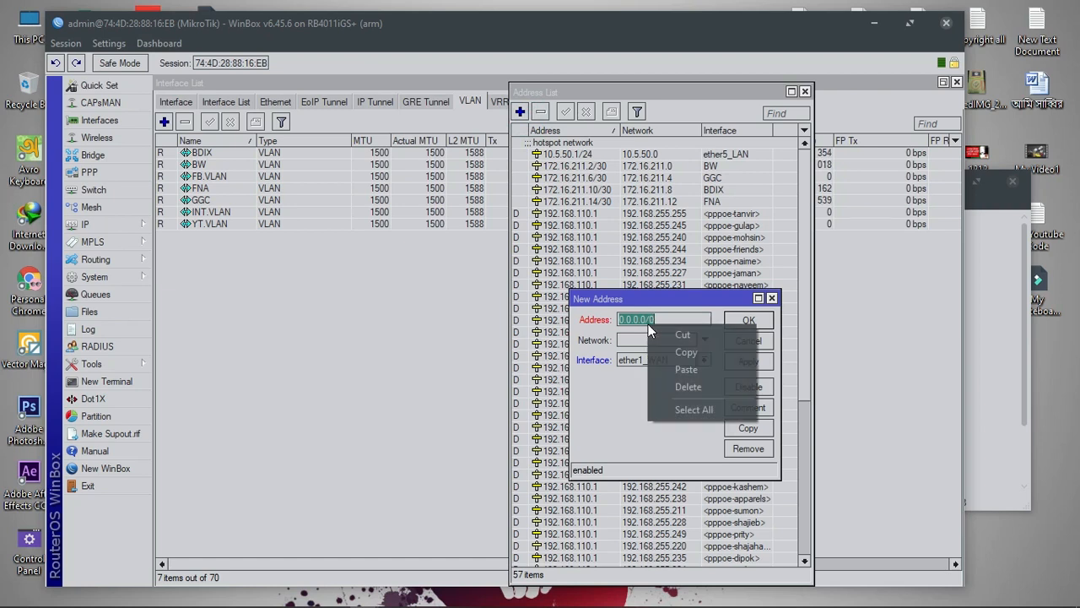
click(682, 370)
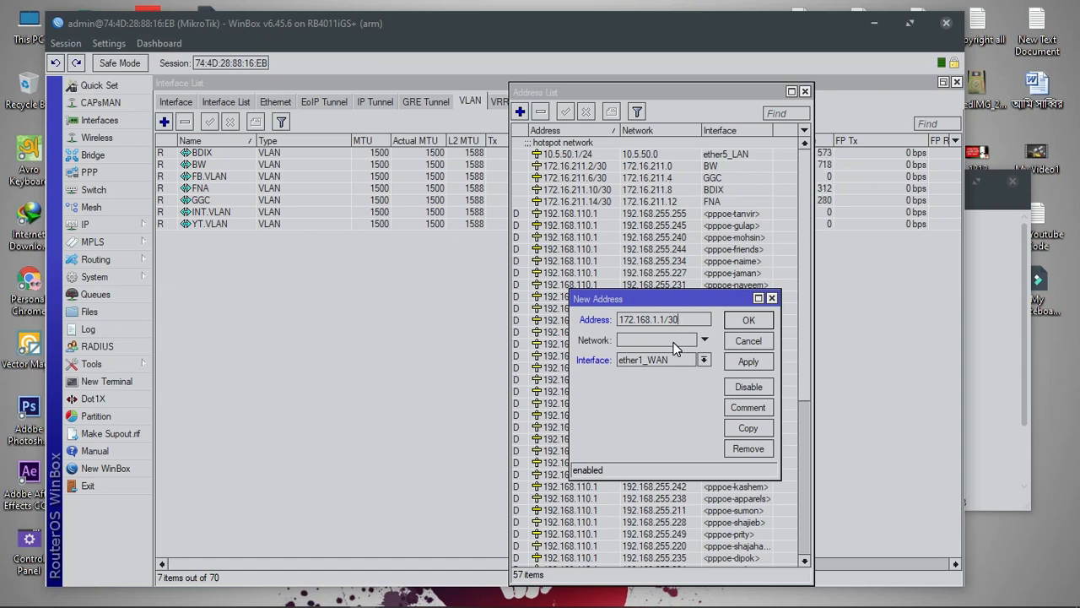
Assign 172.168.1.1/30 to INT.VLAN and save the address
double_click(685, 318)
click(694, 318)
scroll(666, 458, down, 8)
scroll(668, 455, down, 5)
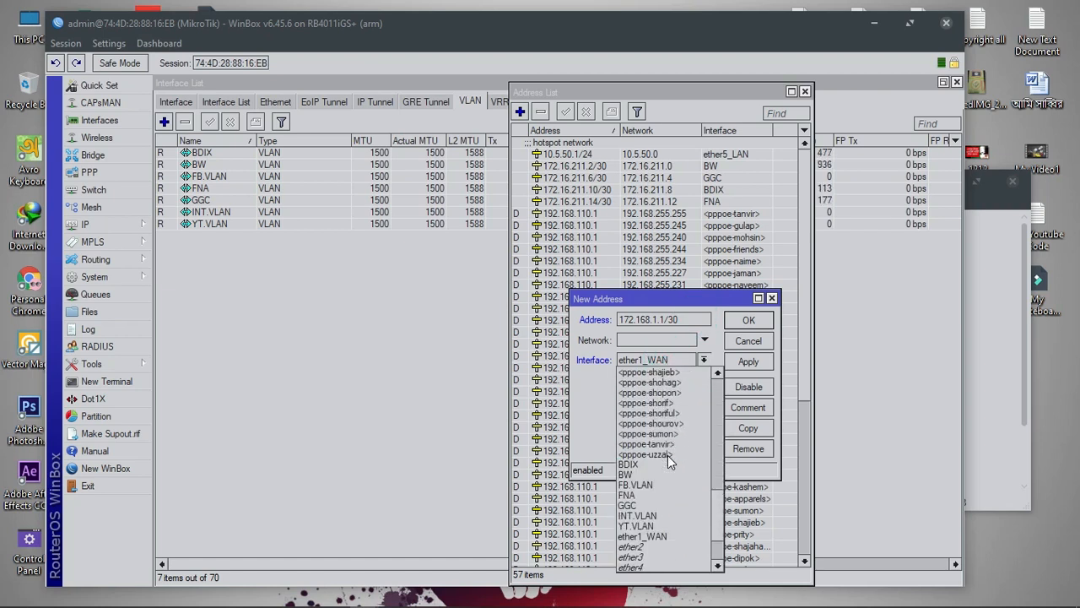
click(657, 516)
click(623, 361)
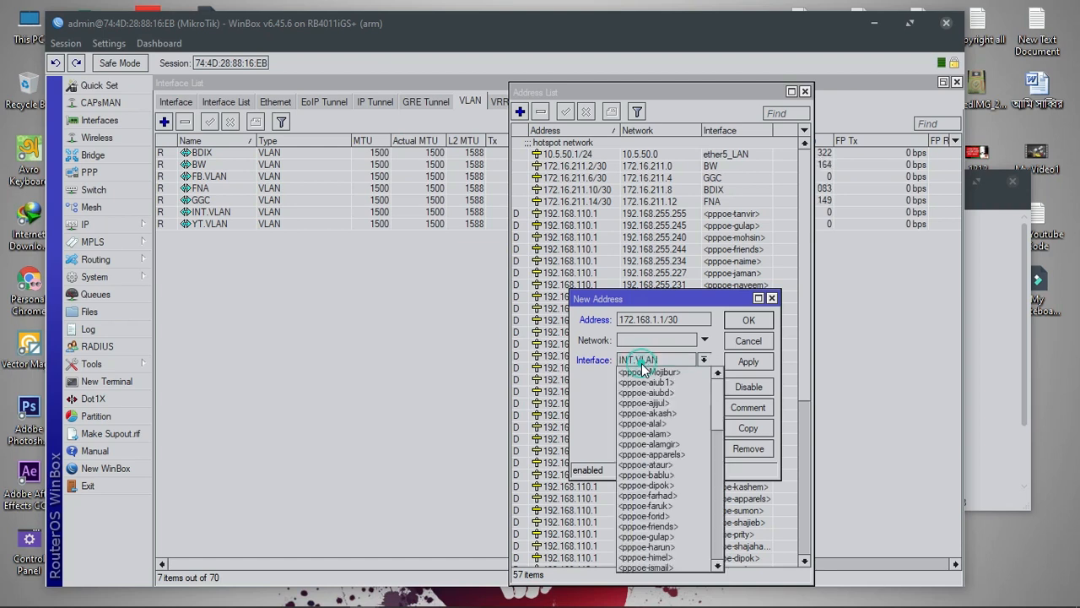
scroll(664, 550, down, 3)
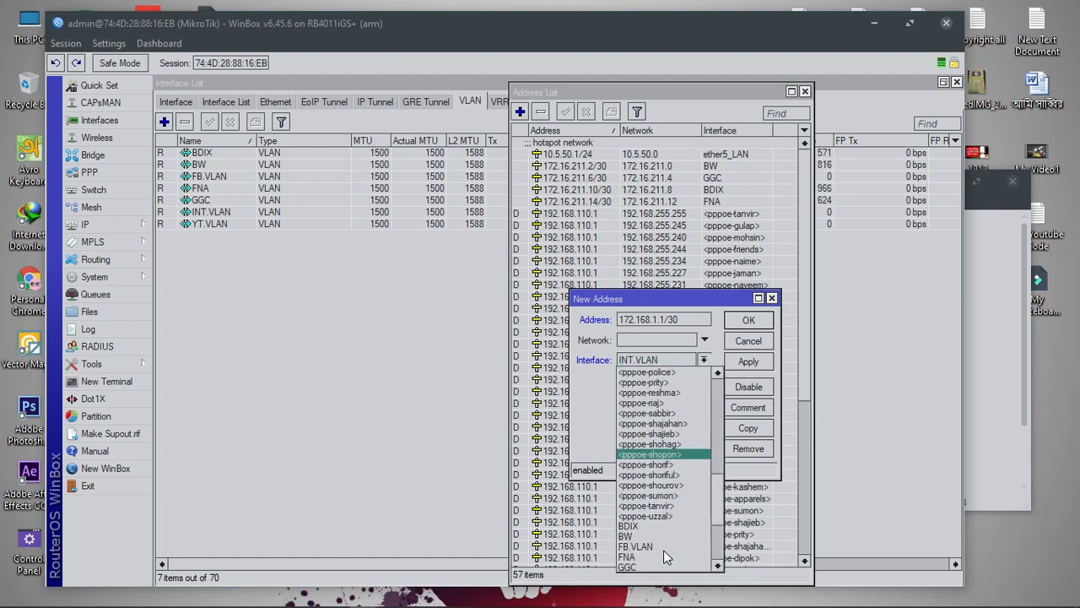
click(660, 536)
click(657, 363)
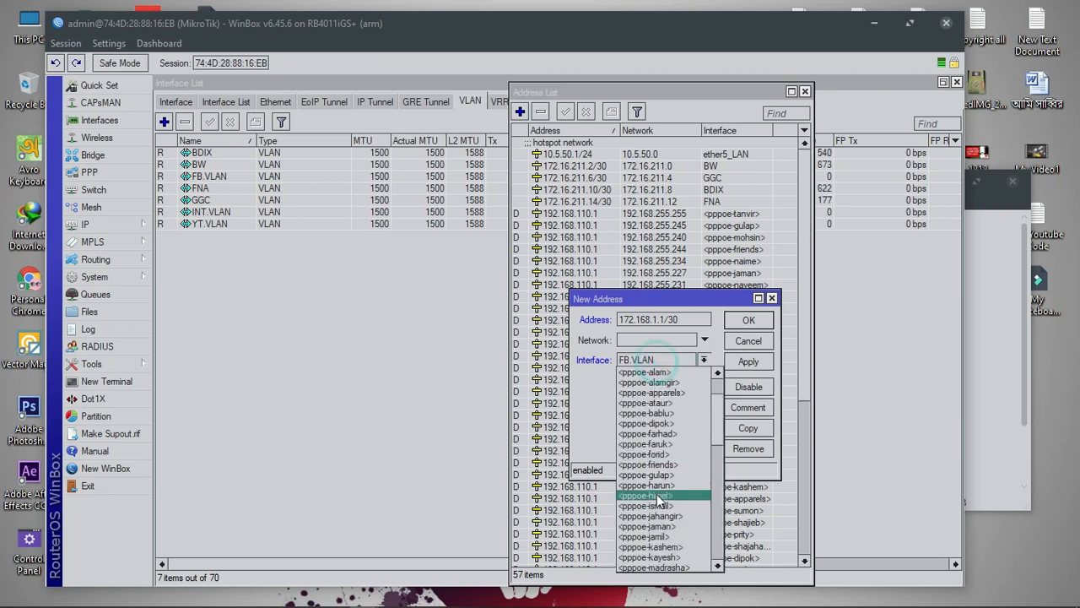
scroll(658, 546, down, 3)
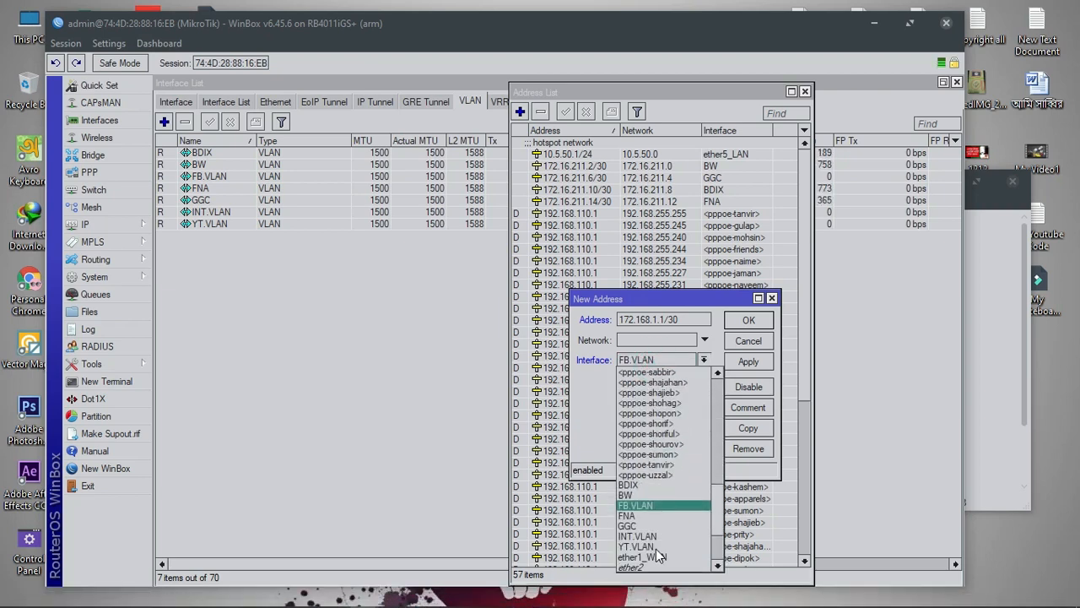
click(654, 540)
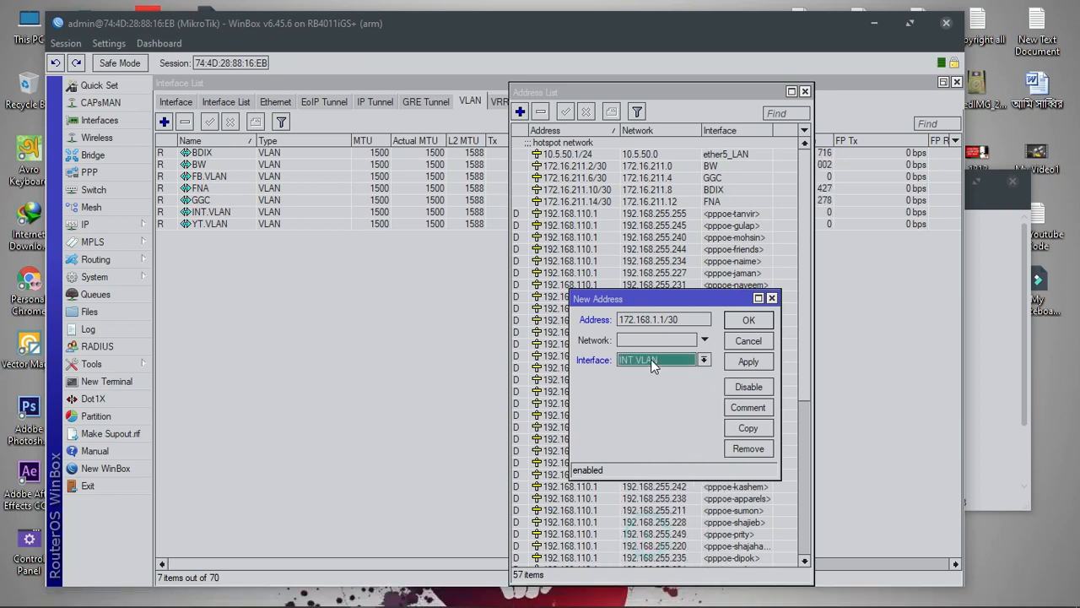
click(750, 362)
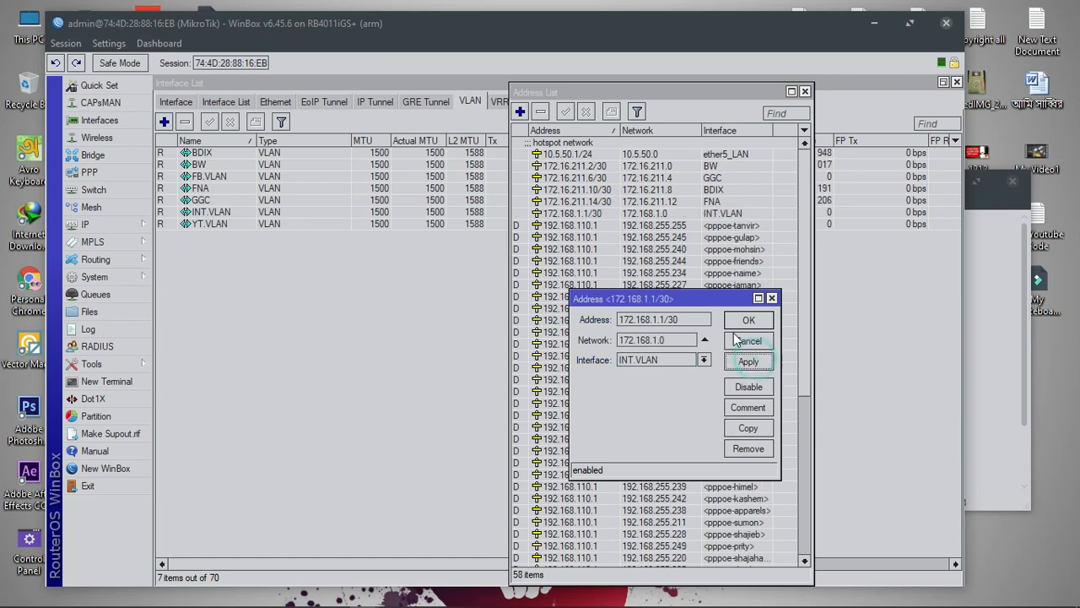
click(747, 321)
Add the address 172.168.2.1/30 on YT.VLAN, copied from the notes
click(520, 111)
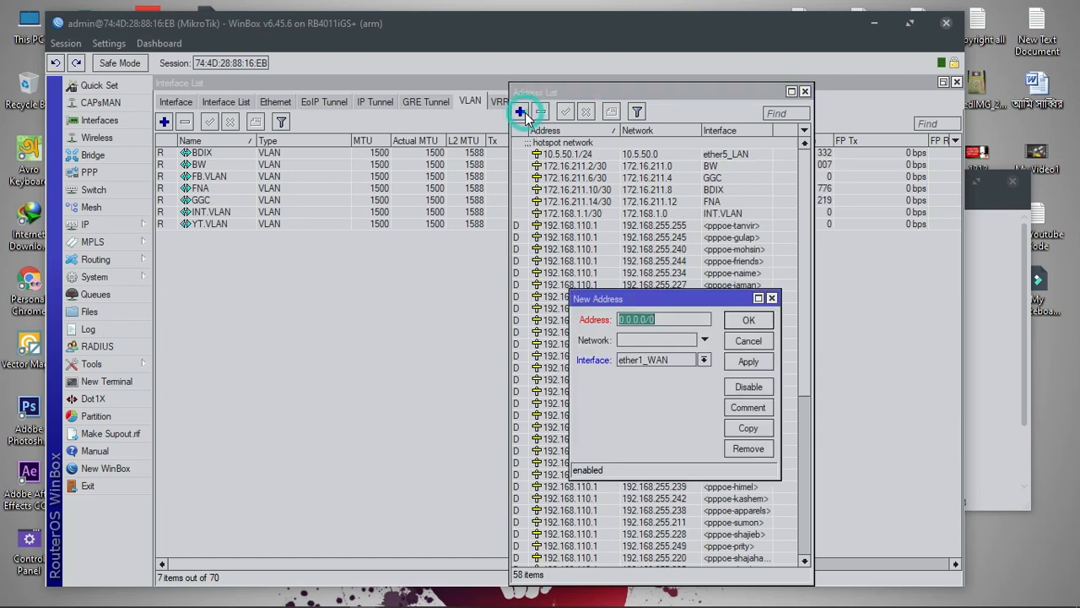
click(716, 596)
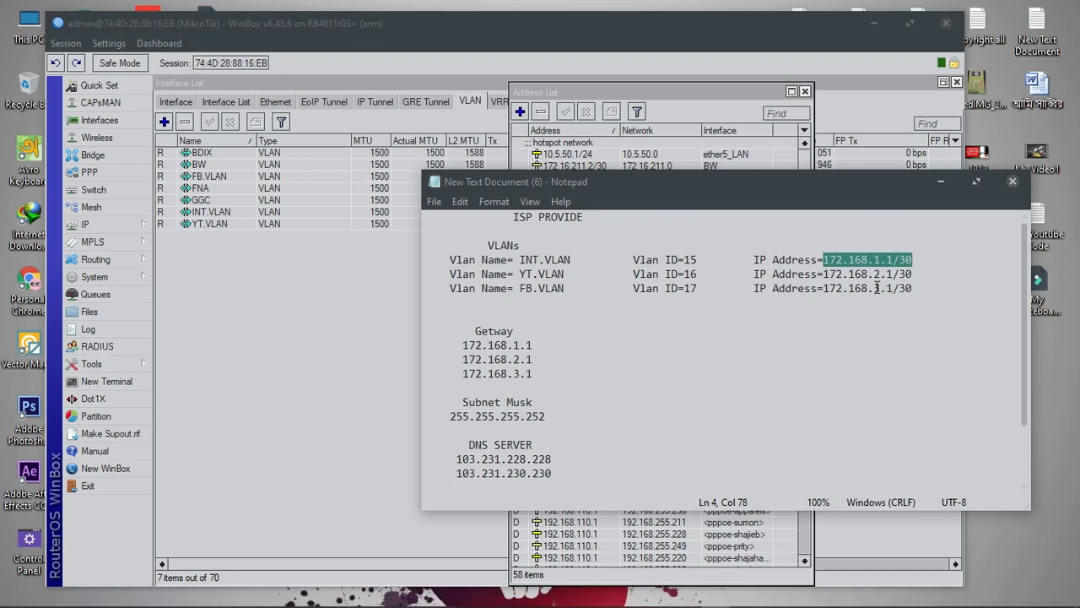
drag(913, 274, 827, 275)
right_click(826, 275)
click(858, 326)
click(650, 93)
click(521, 112)
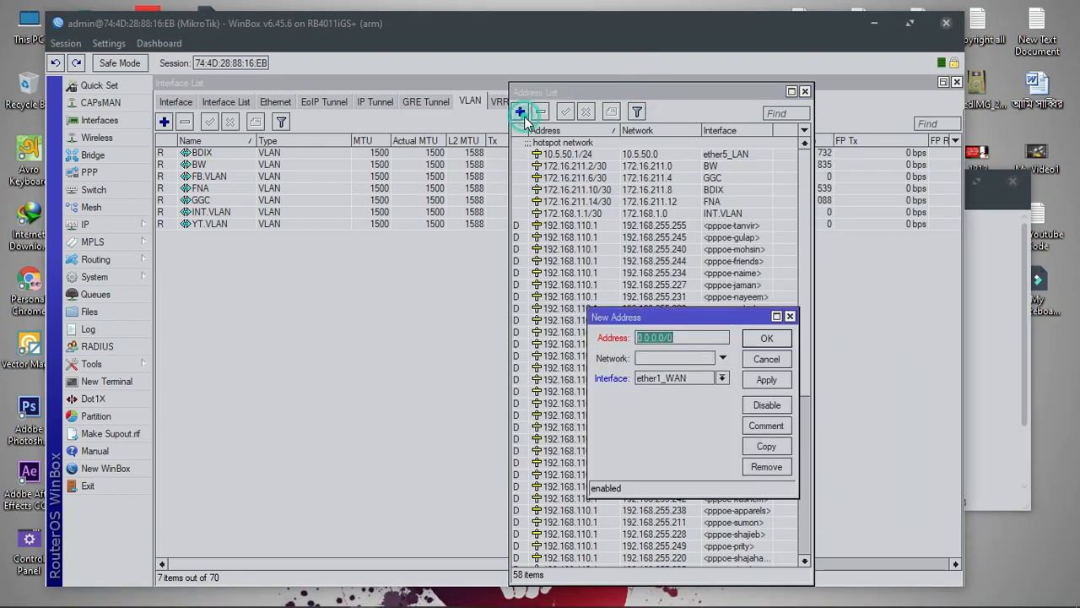
right_click(662, 336)
click(696, 379)
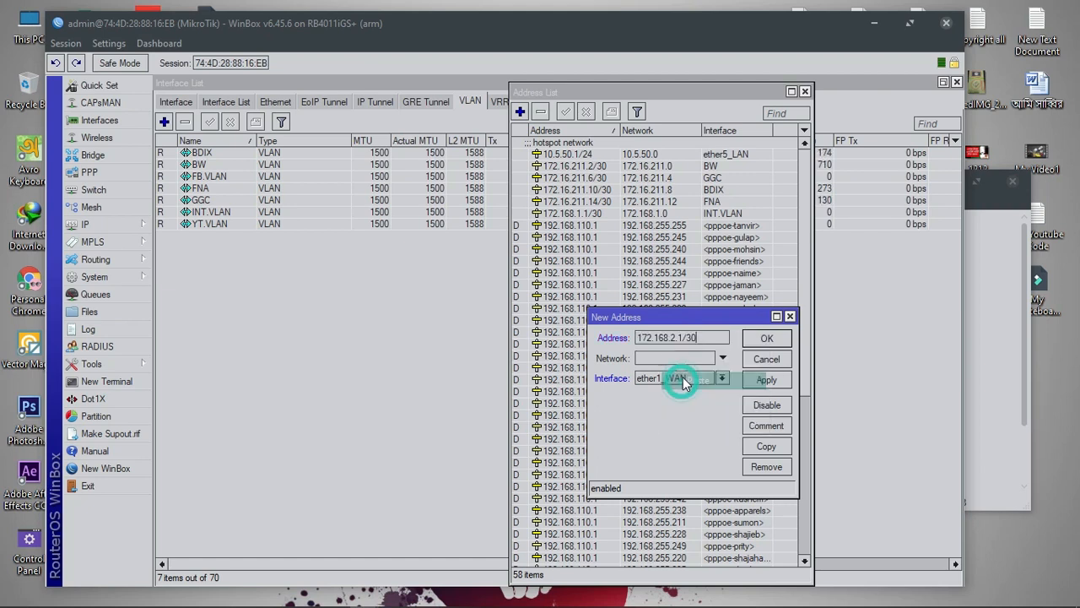
click(690, 376)
scroll(668, 503, down, 10)
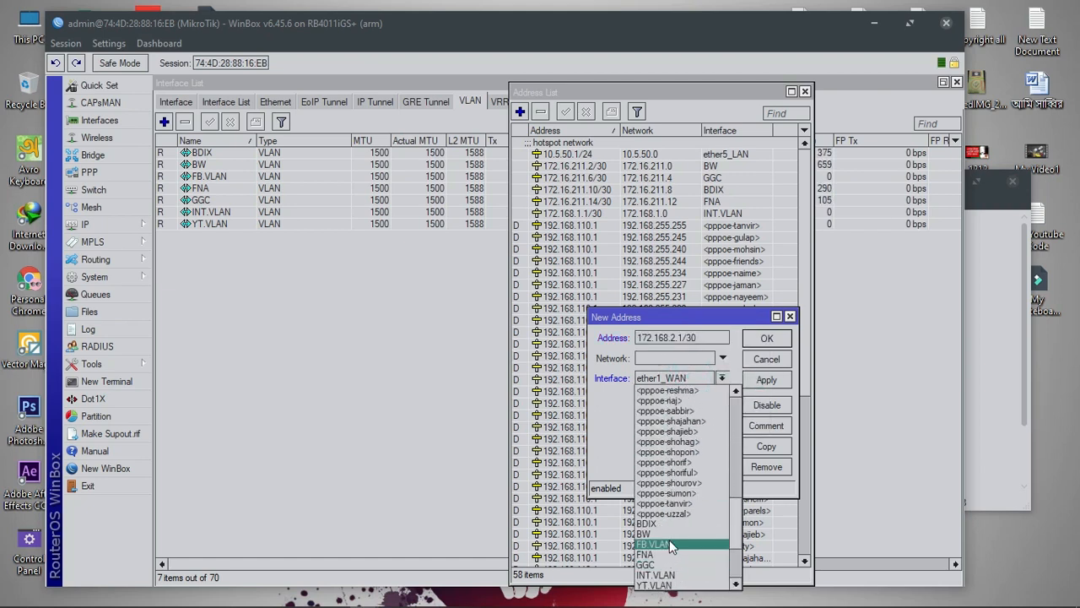
click(662, 584)
click(765, 381)
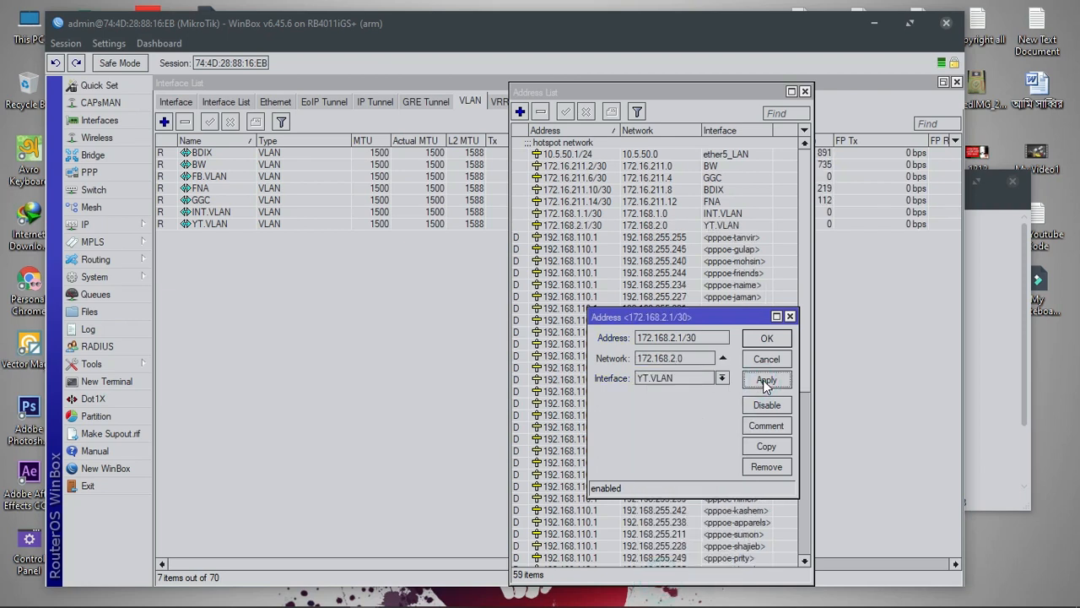
Copy that entry to create 172.168.3.1/30 on FB.VLAN and save it
click(770, 449)
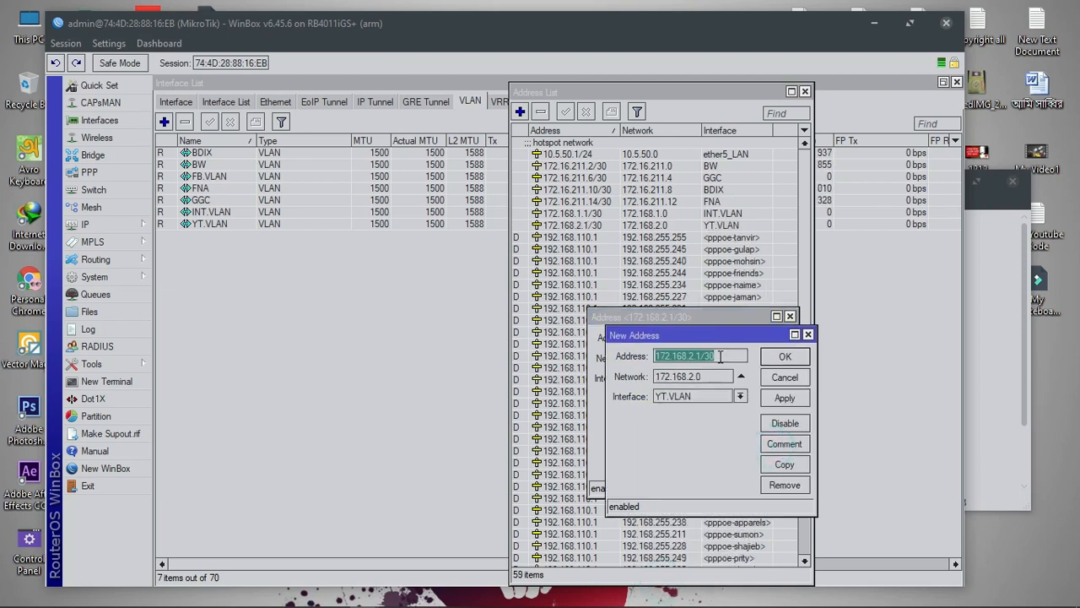
click(692, 356)
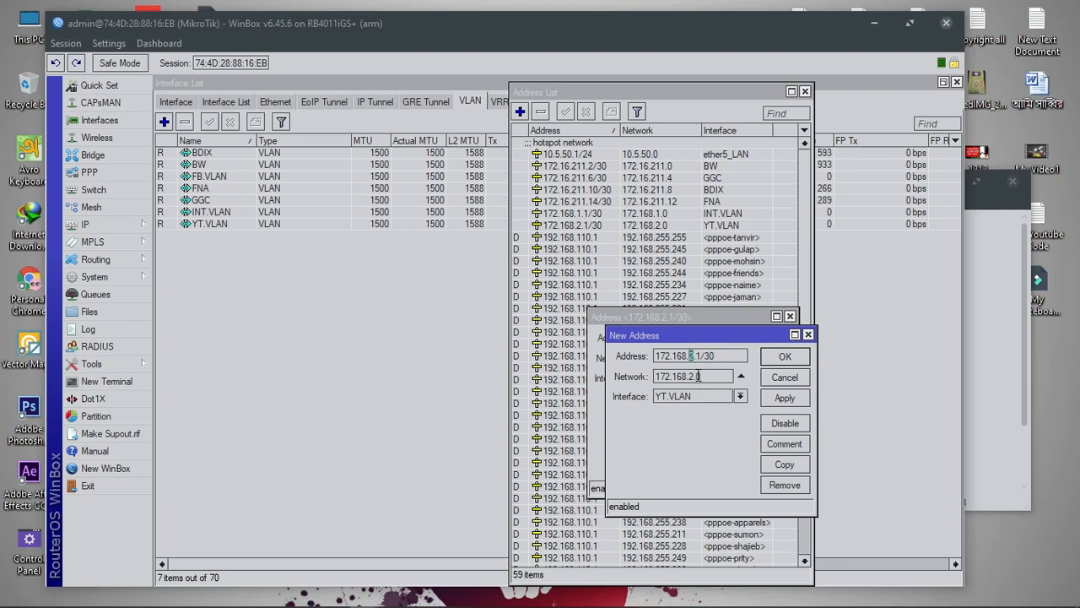
text(3)
click(697, 399)
scroll(690, 357, up, 3)
scroll(690, 356, down, 8)
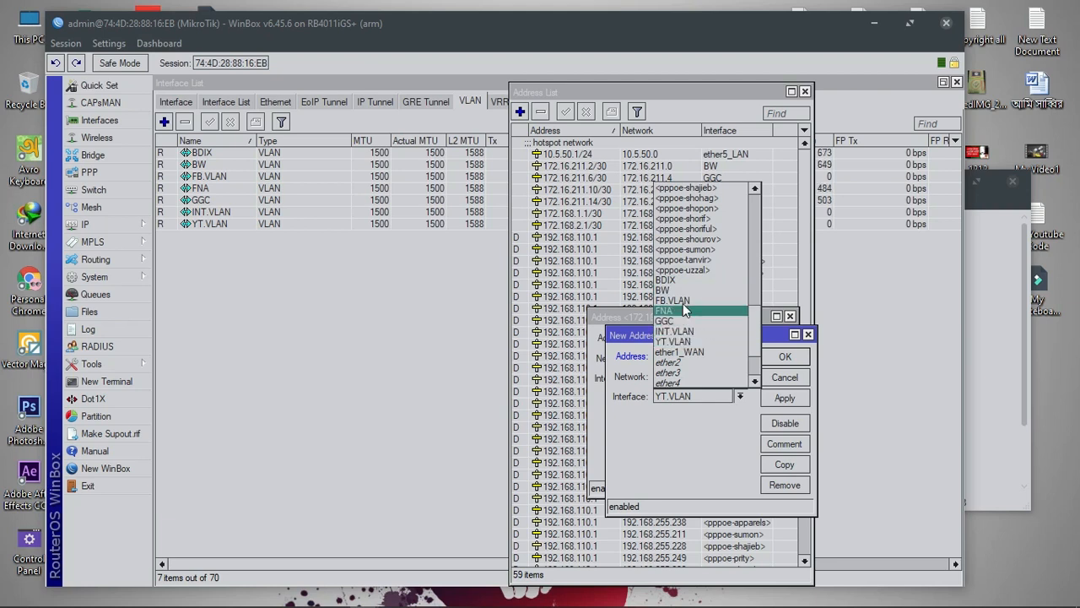
click(683, 301)
click(776, 399)
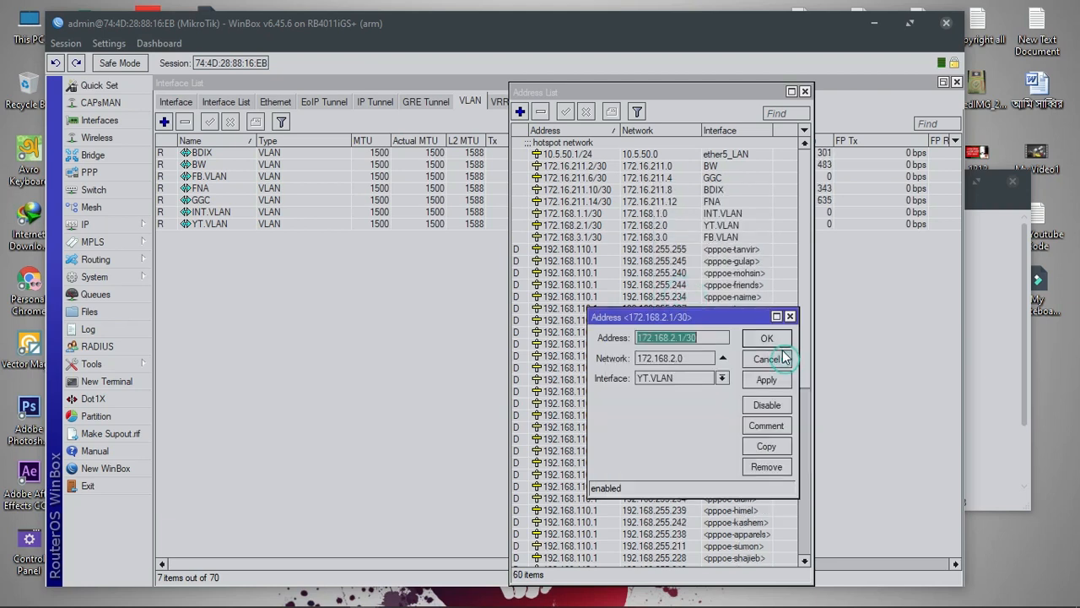
click(783, 356)
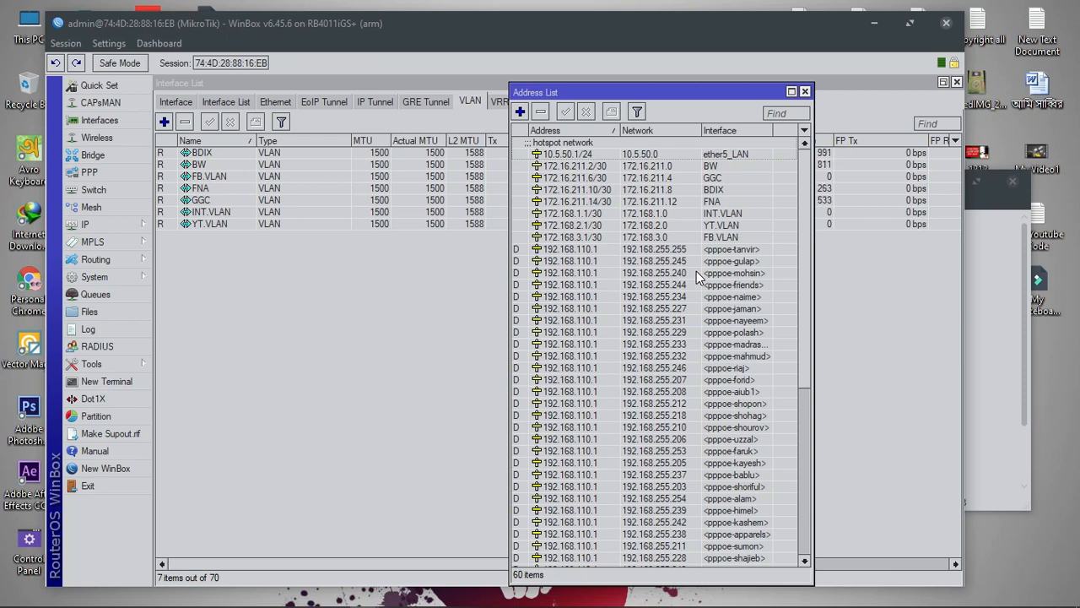
Add a new simple queue under Queues and start typing YT as its name
click(252, 288)
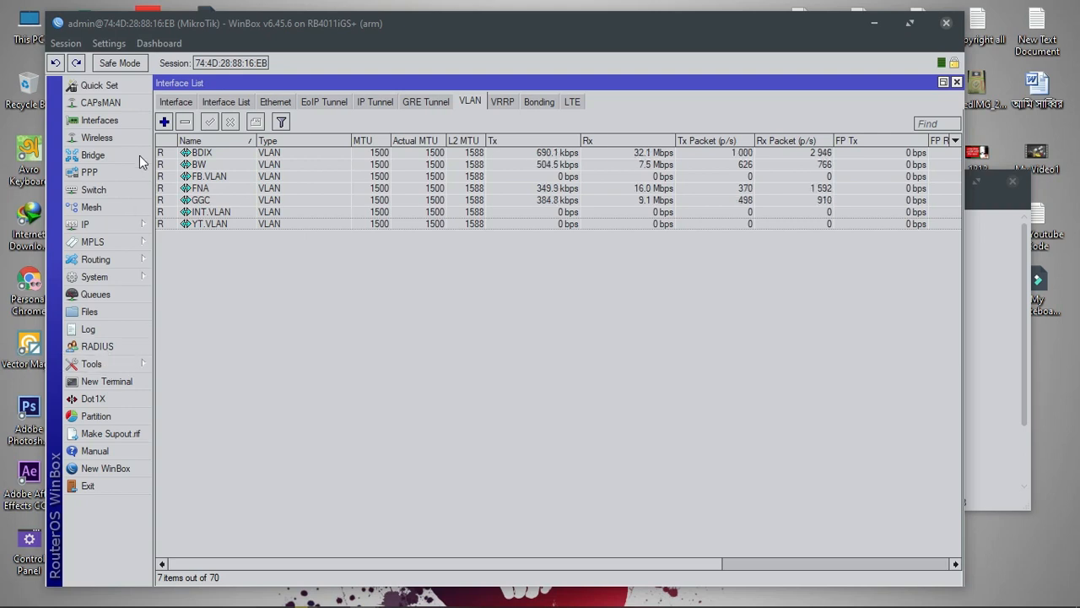
click(92, 294)
scroll(740, 319, down, 7)
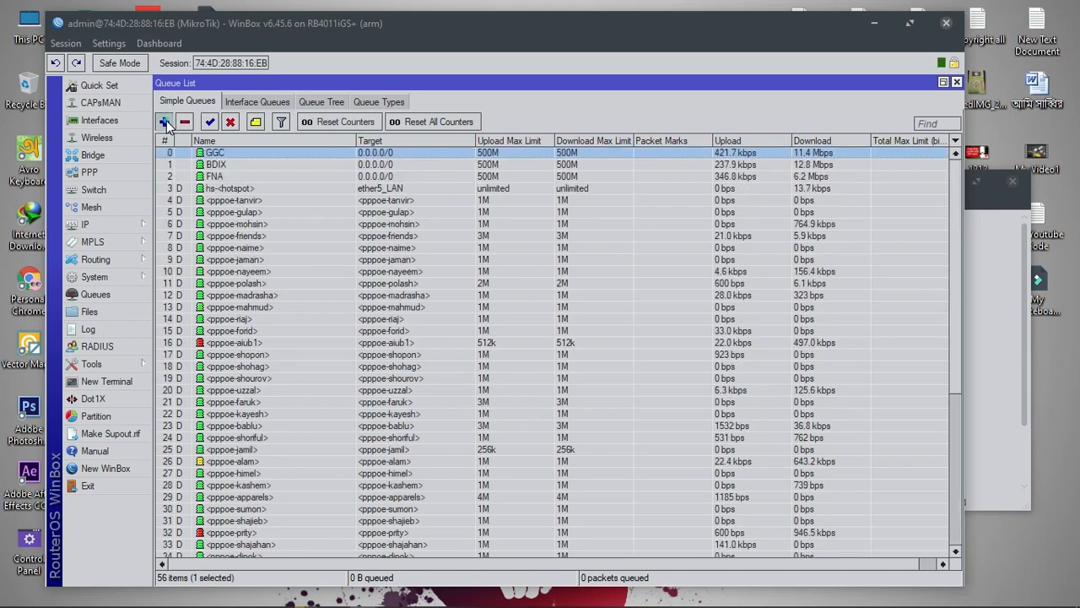
click(165, 120)
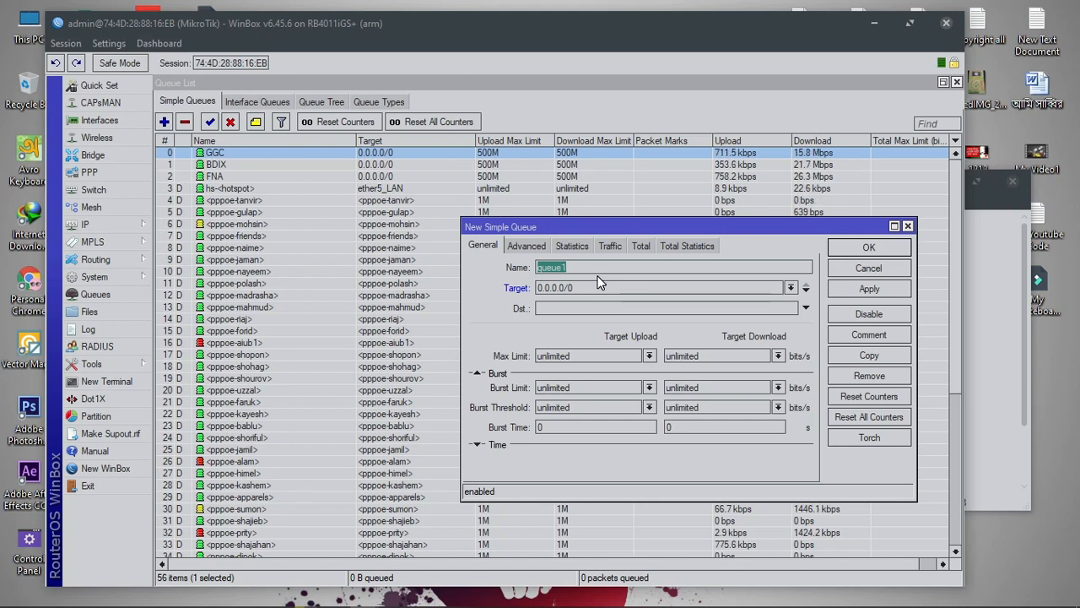
text(Y)
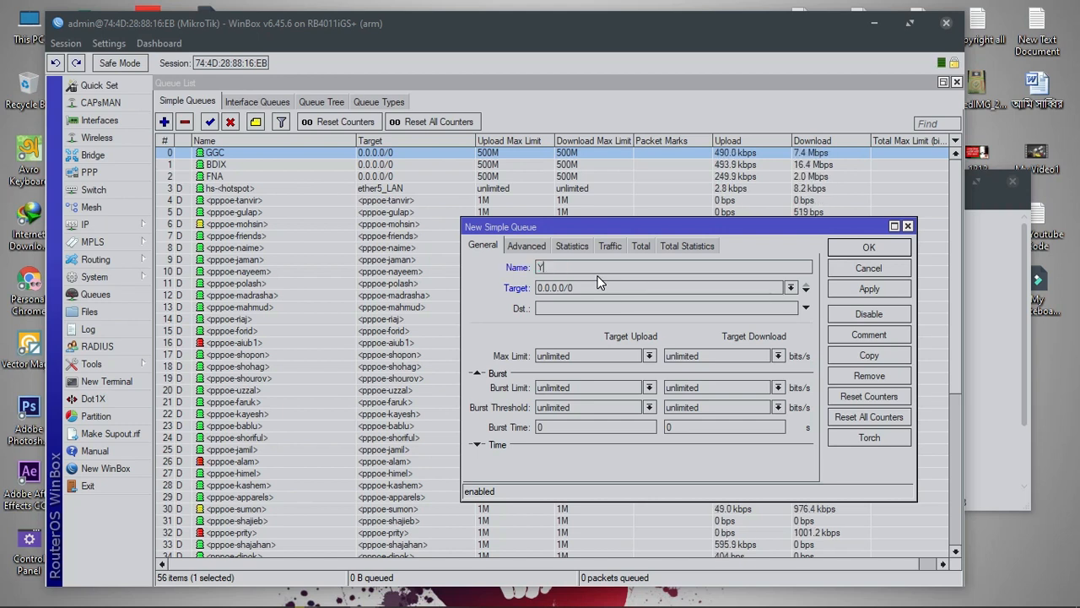
text(T.VLAN)
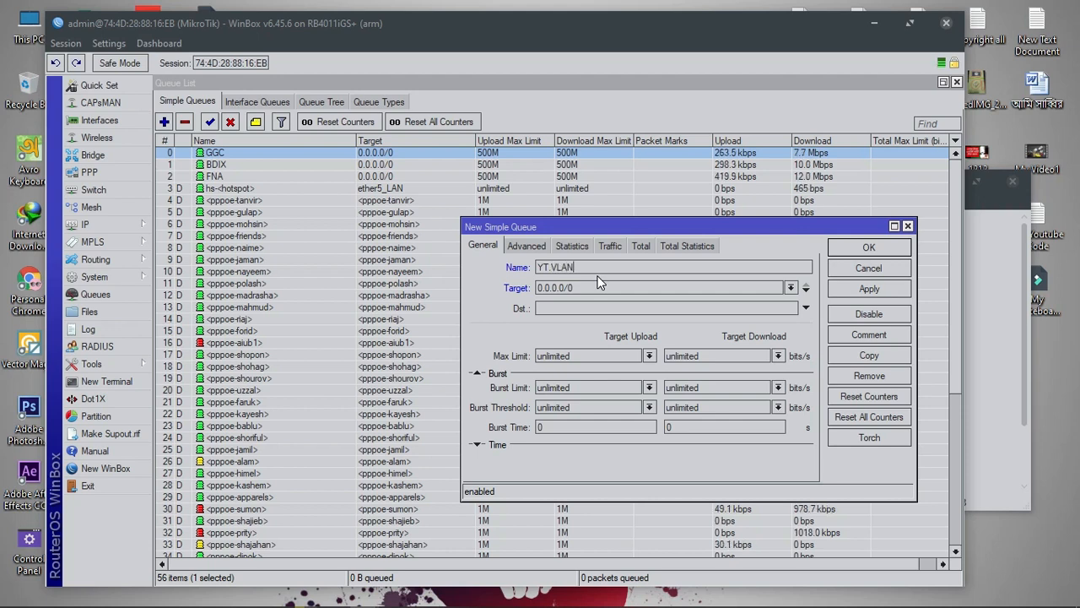
Paste 172.168.2.1/30 from the notes as the YT.VLAN target and correct it to 172.168.2.0/30
double_click(597, 287)
click(716, 596)
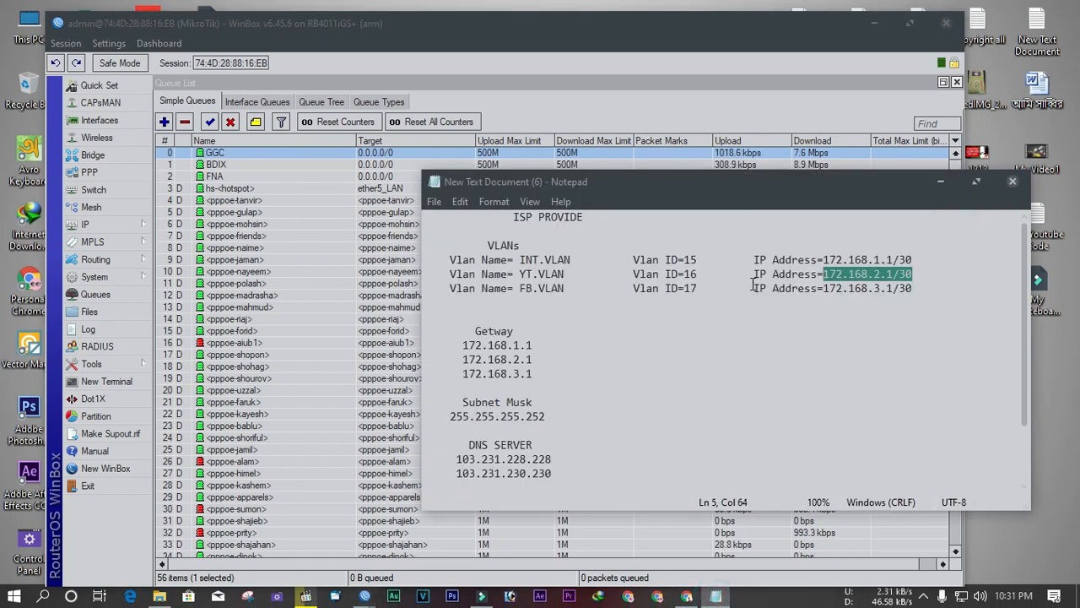
right_click(906, 273)
click(921, 331)
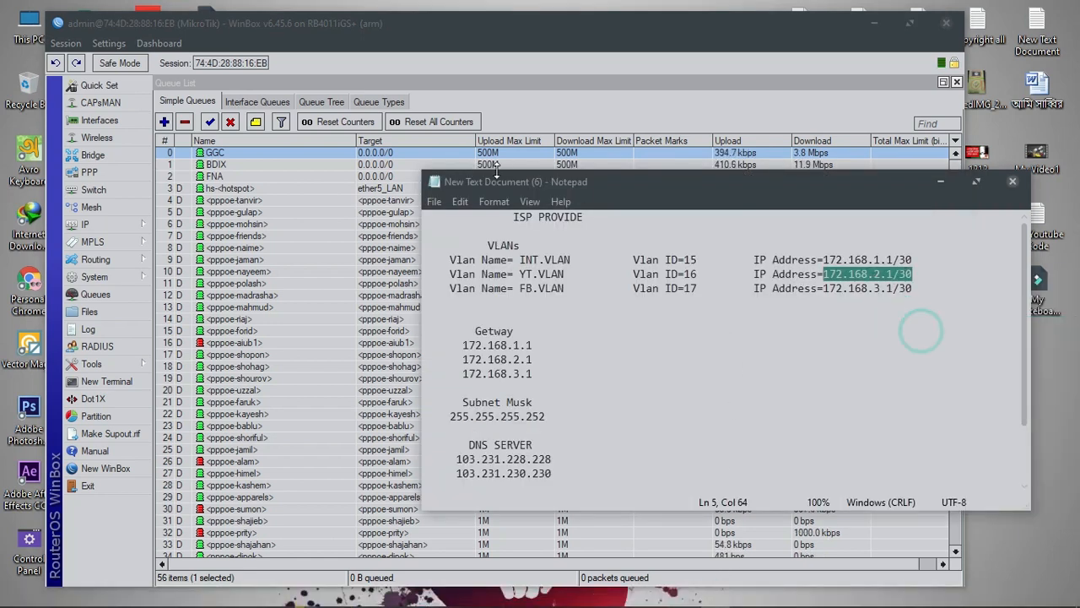
click(939, 184)
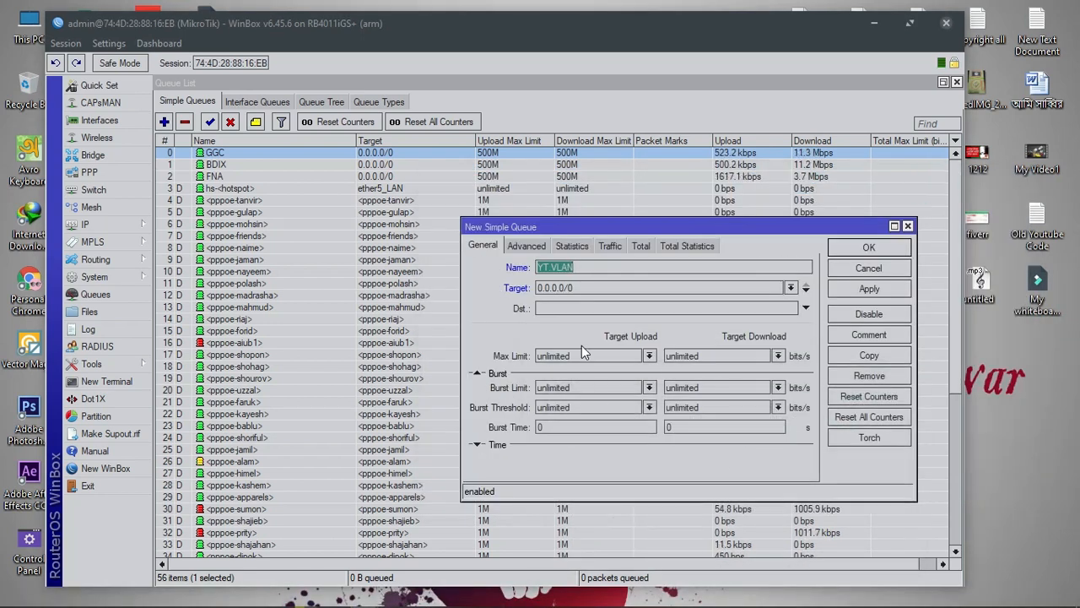
double_click(579, 288)
key(ctrl+v)
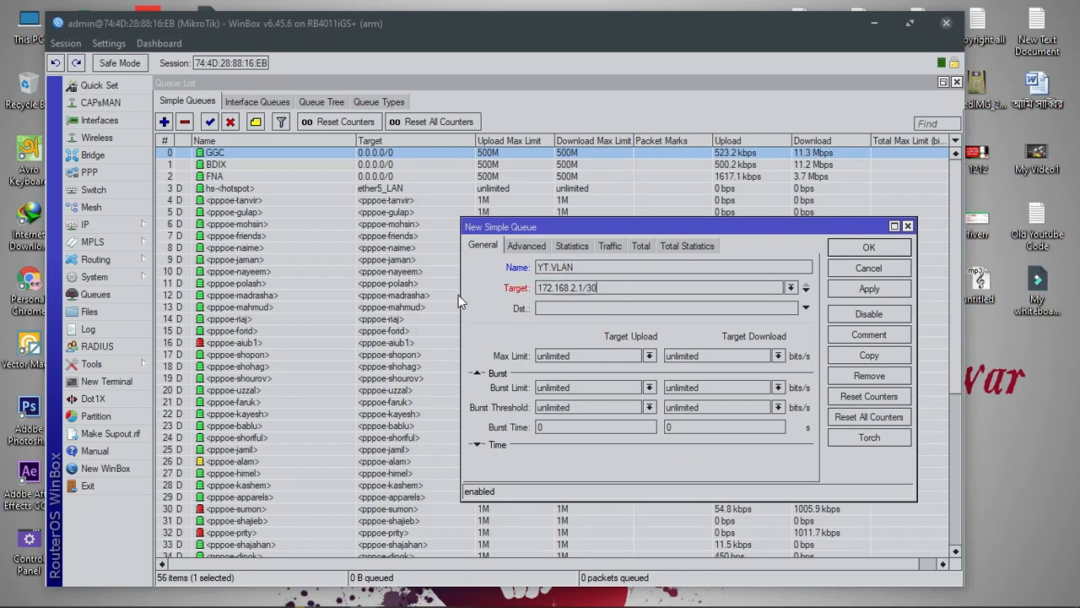
click(582, 287)
key(BackSpace)
text(0)
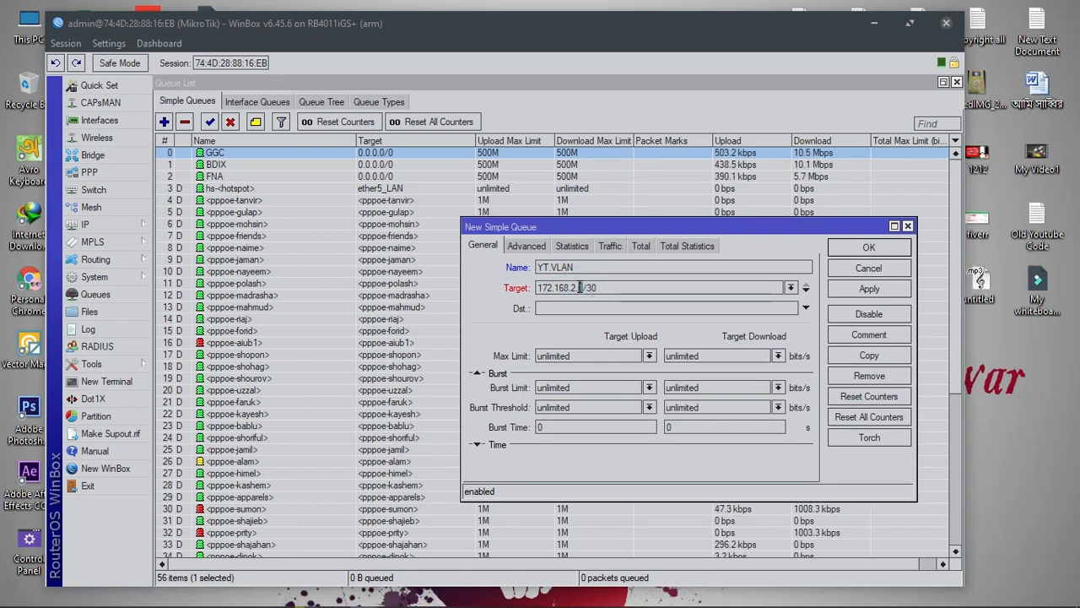
Copy the YouTube range 103.231.230.192/27 from the notes into the queue's destination field
click(556, 308)
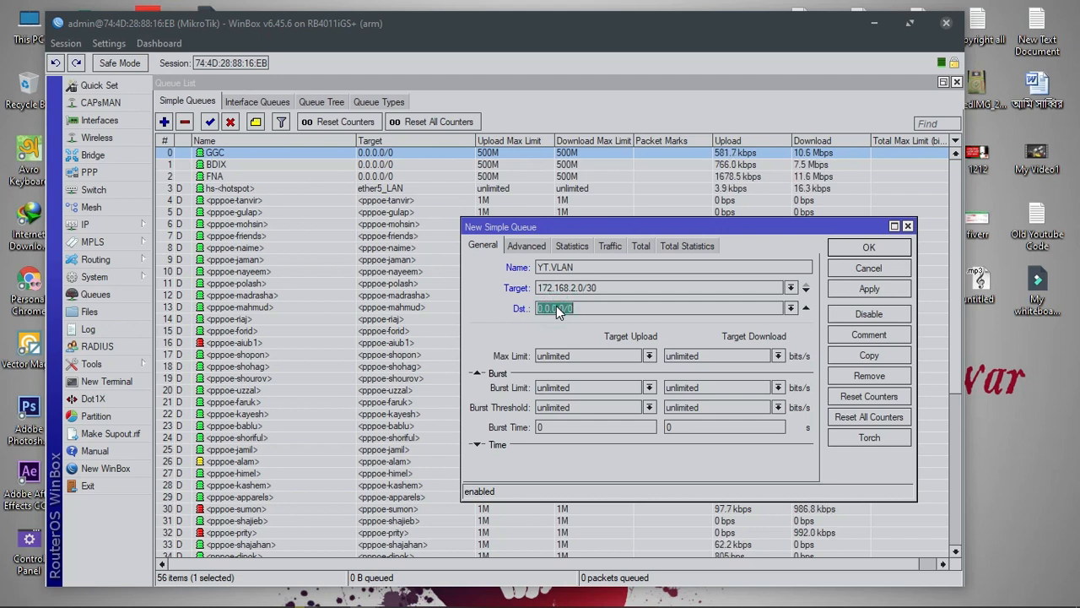
click(579, 309)
click(715, 598)
scroll(633, 440, down, 2)
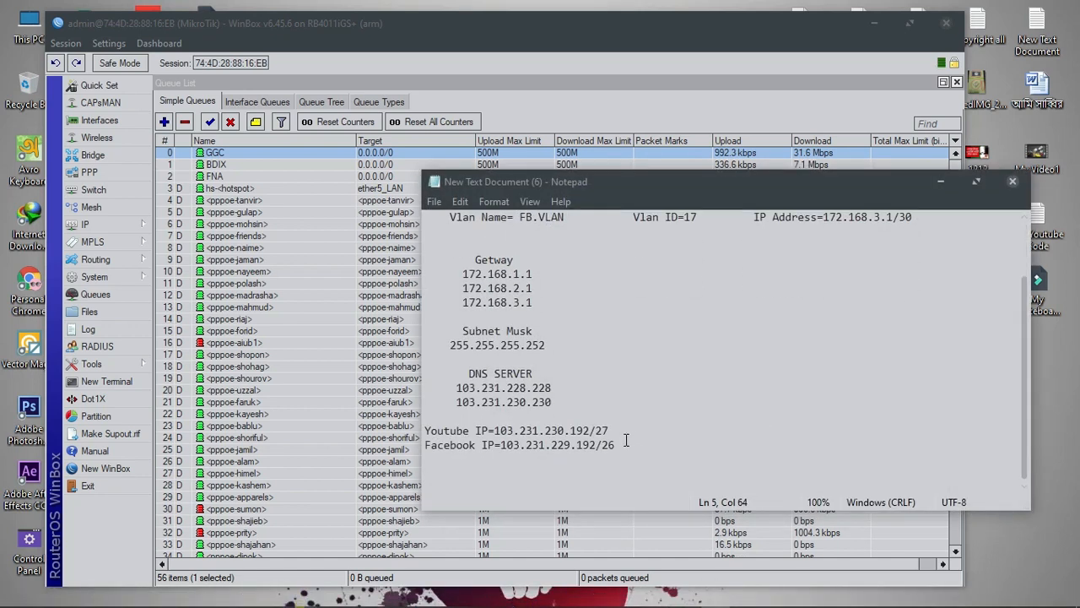
drag(610, 430, 487, 430)
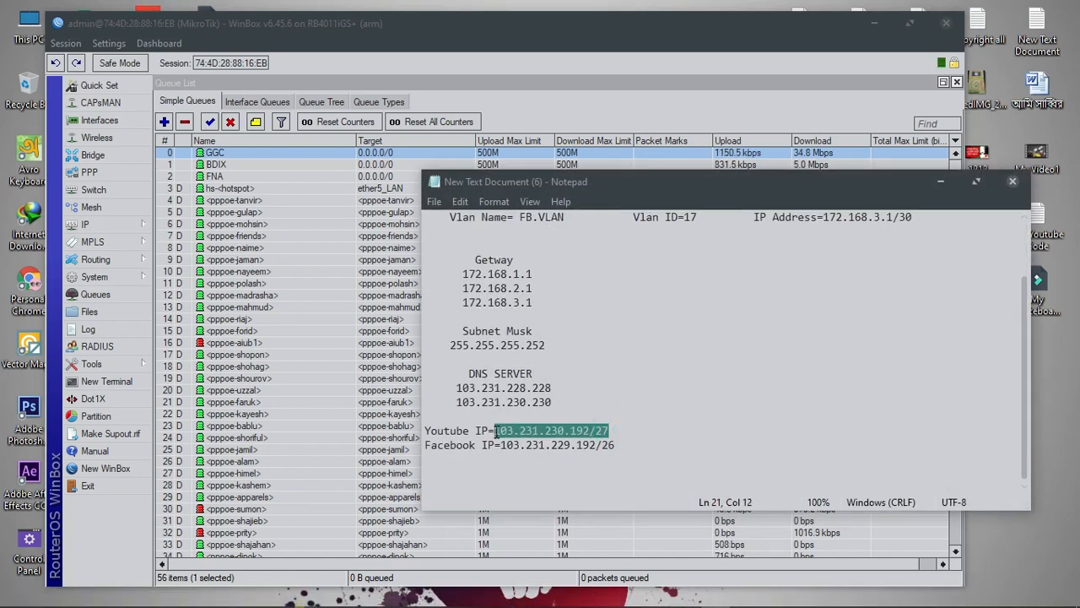
drag(618, 445, 508, 452)
drag(622, 431, 494, 432)
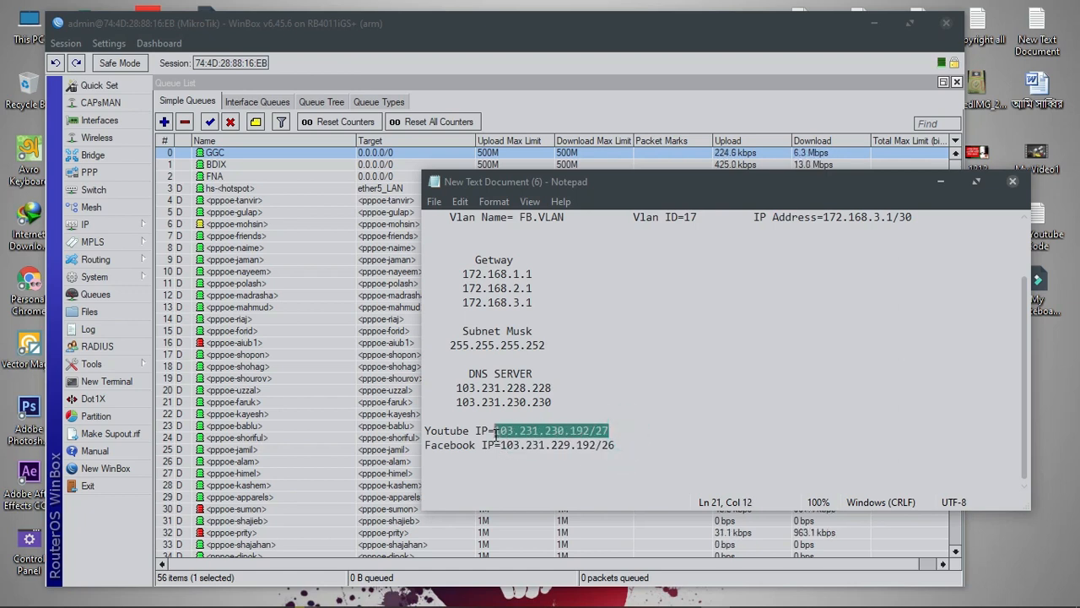
click(938, 182)
click(789, 308)
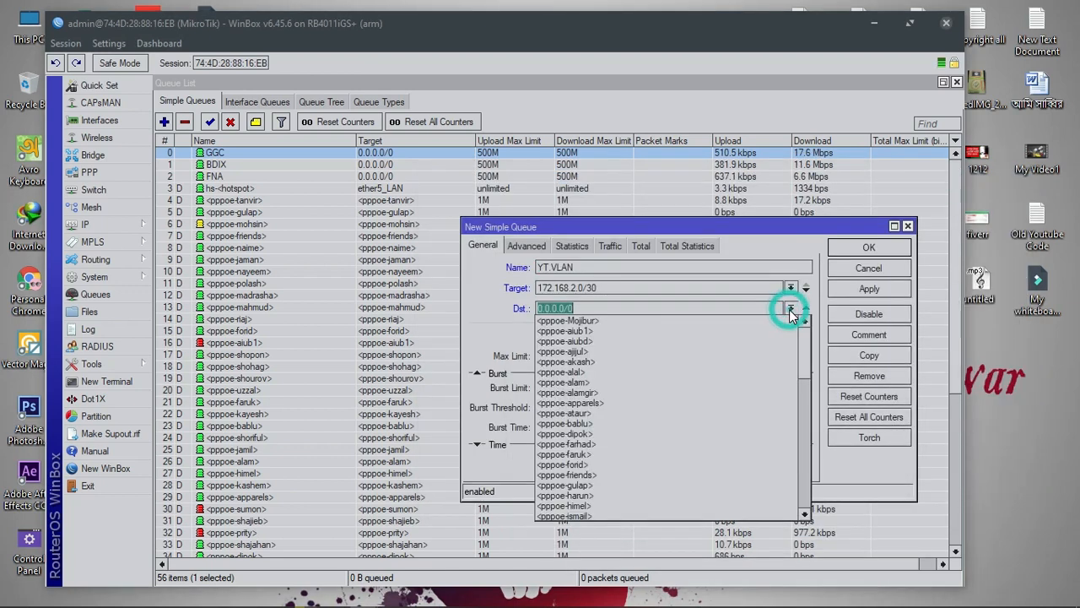
click(718, 597)
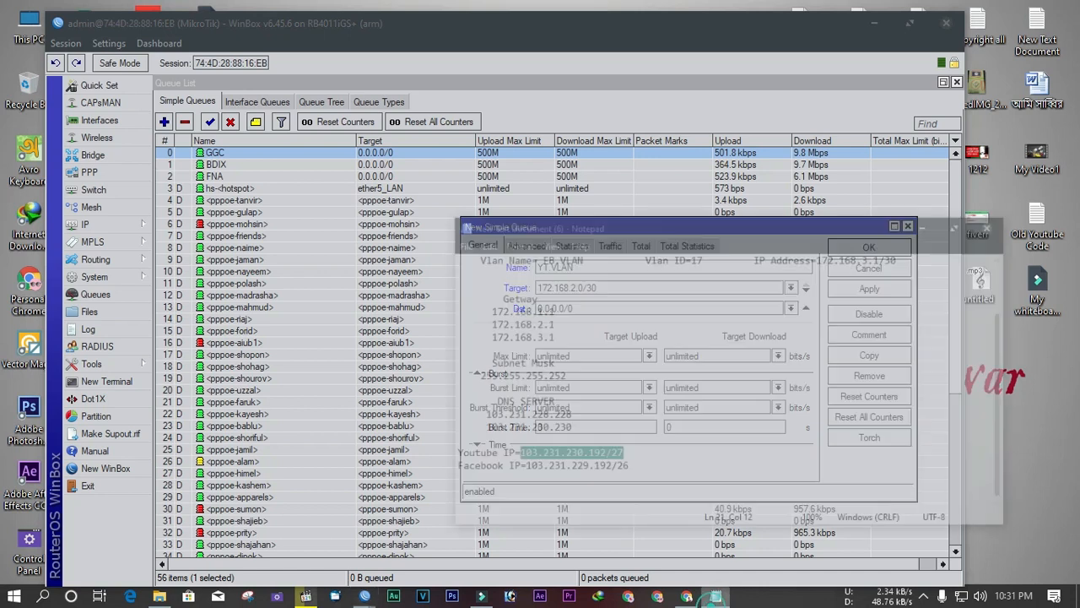
right_click(573, 432)
click(621, 243)
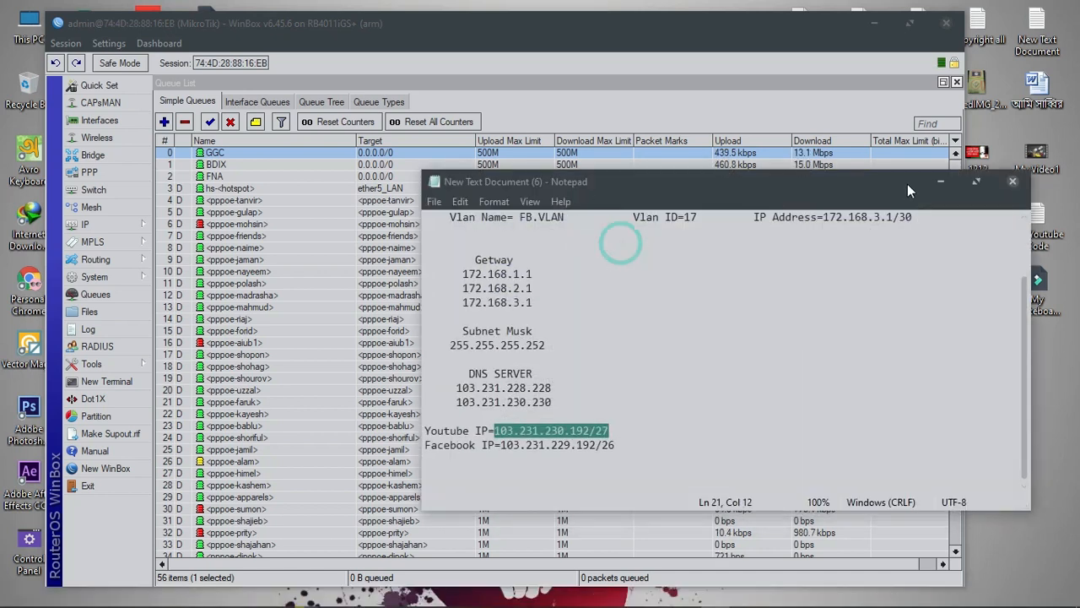
click(940, 182)
double_click(590, 307)
key(ctrl+v)
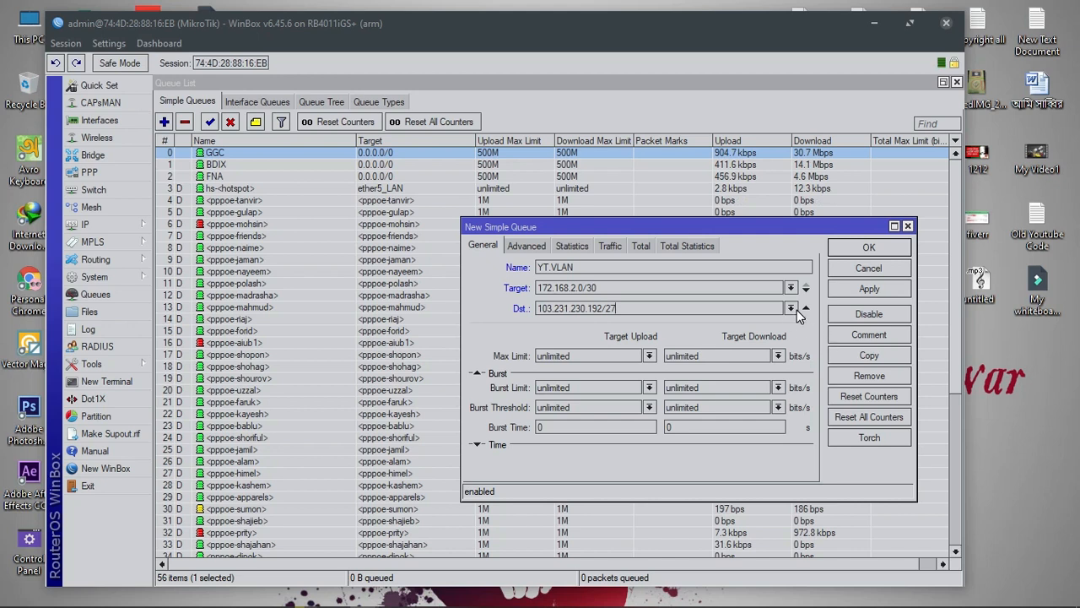
click(797, 310)
Give YT.VLAN destination GGC with 70M upload and download limits, apply it, and copy it
scroll(601, 433, down, 6)
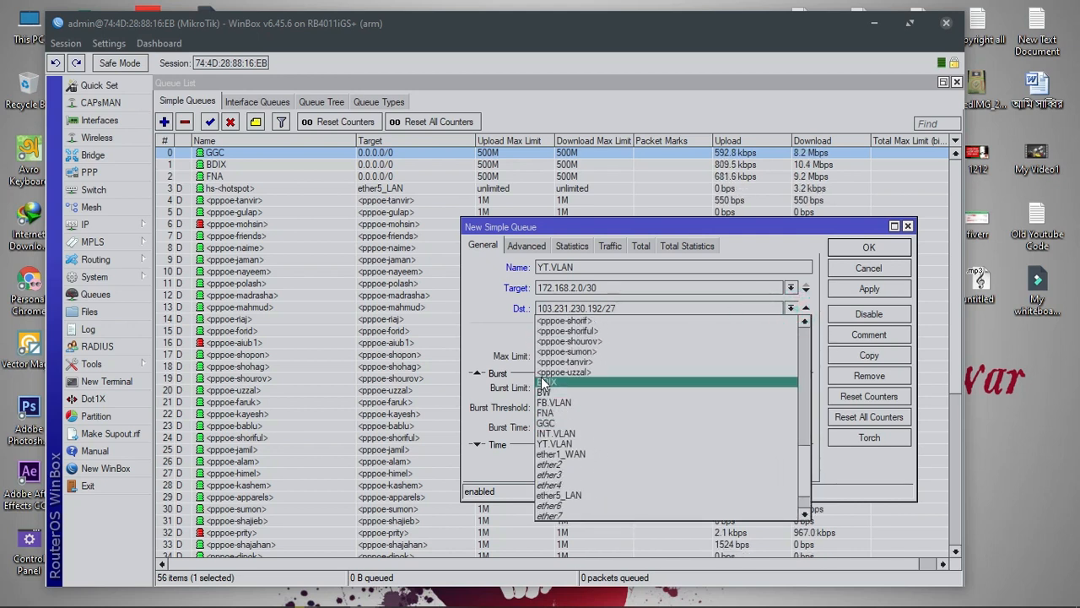
click(547, 422)
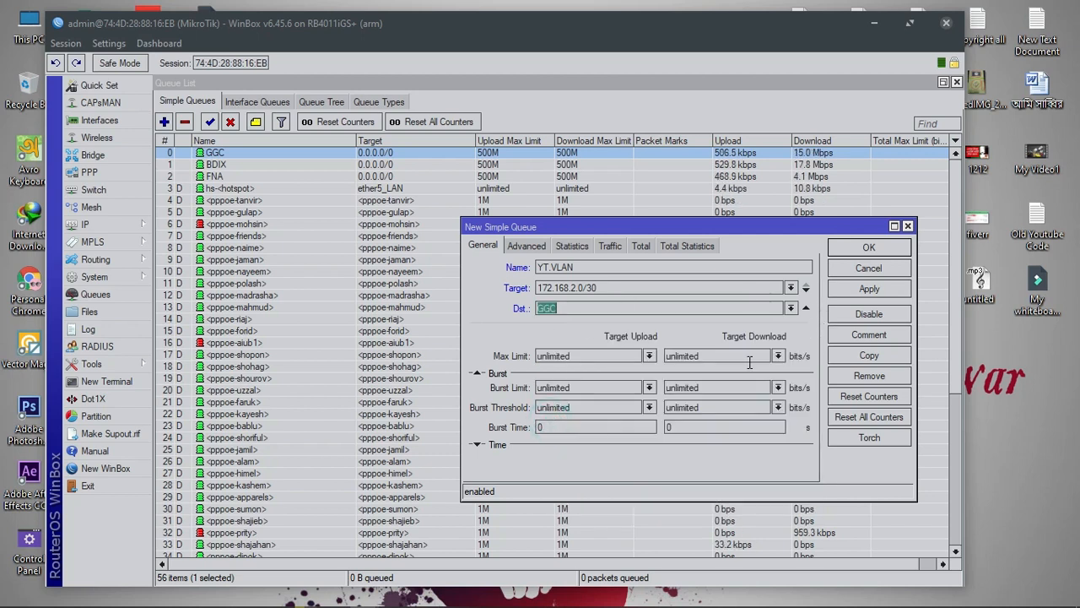
click(649, 356)
click(648, 354)
text(50M)
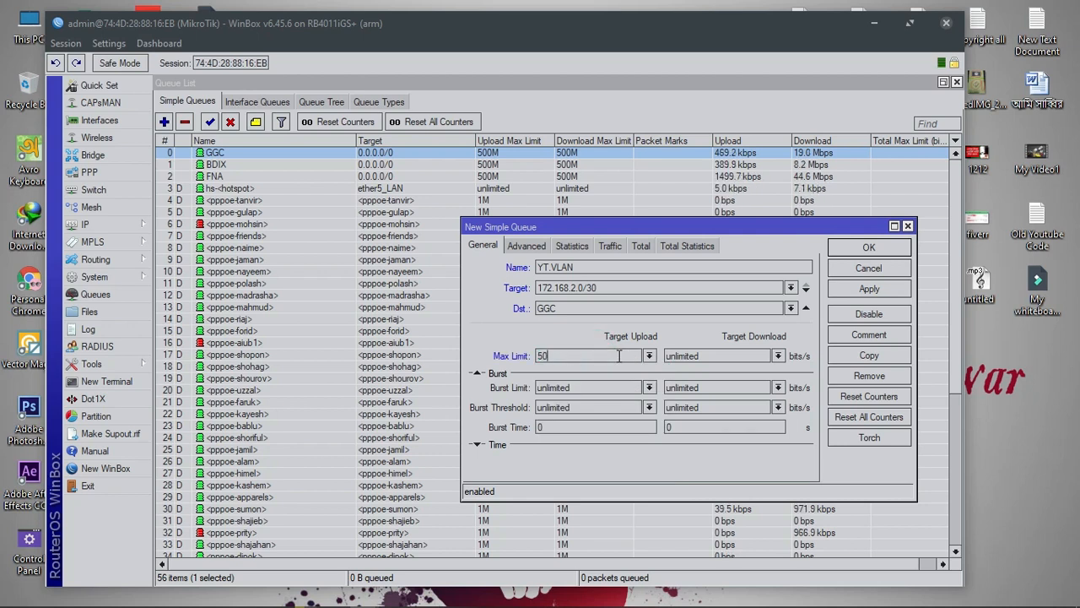
double_click(569, 355)
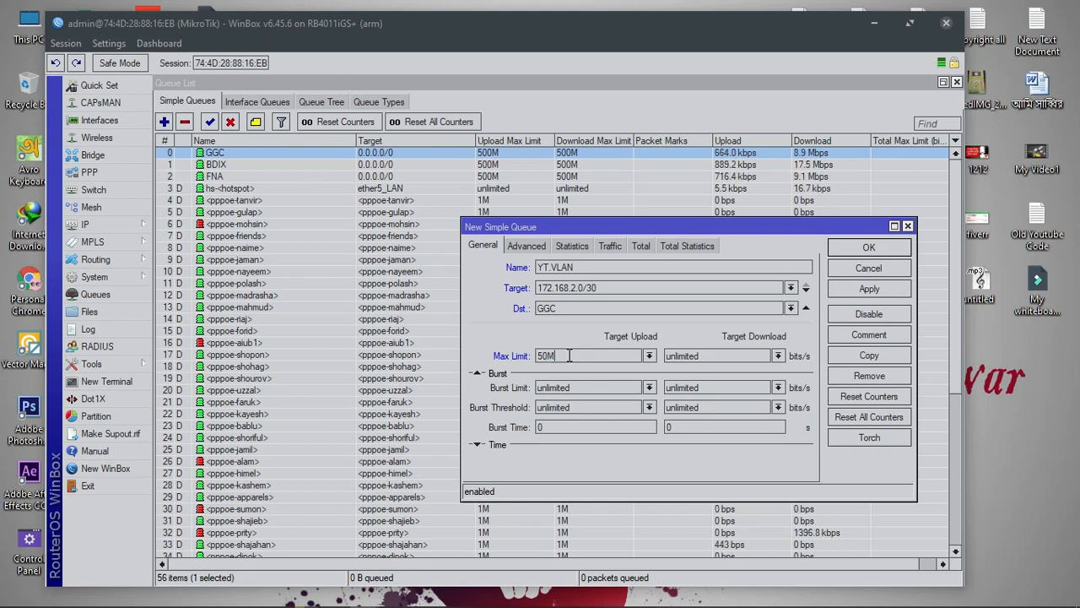
text(70)
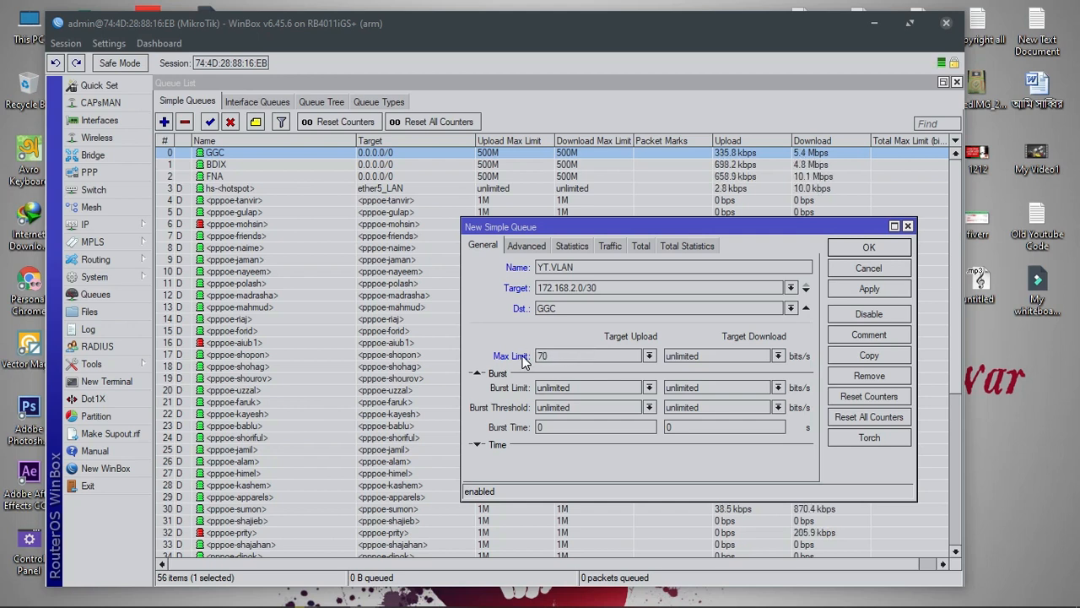
text(M)
key(Tab)
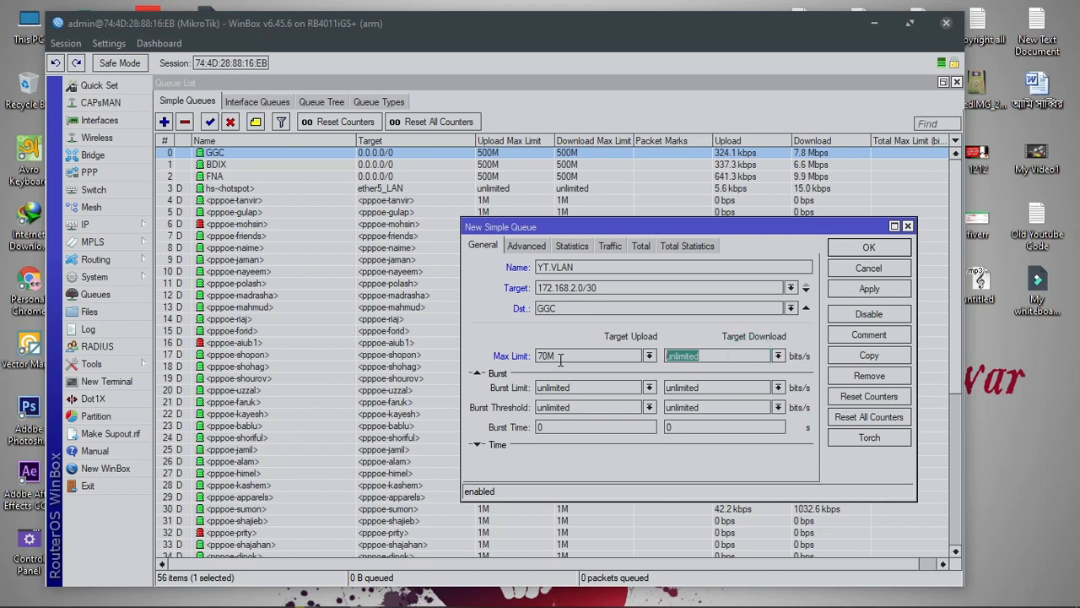
text(70M)
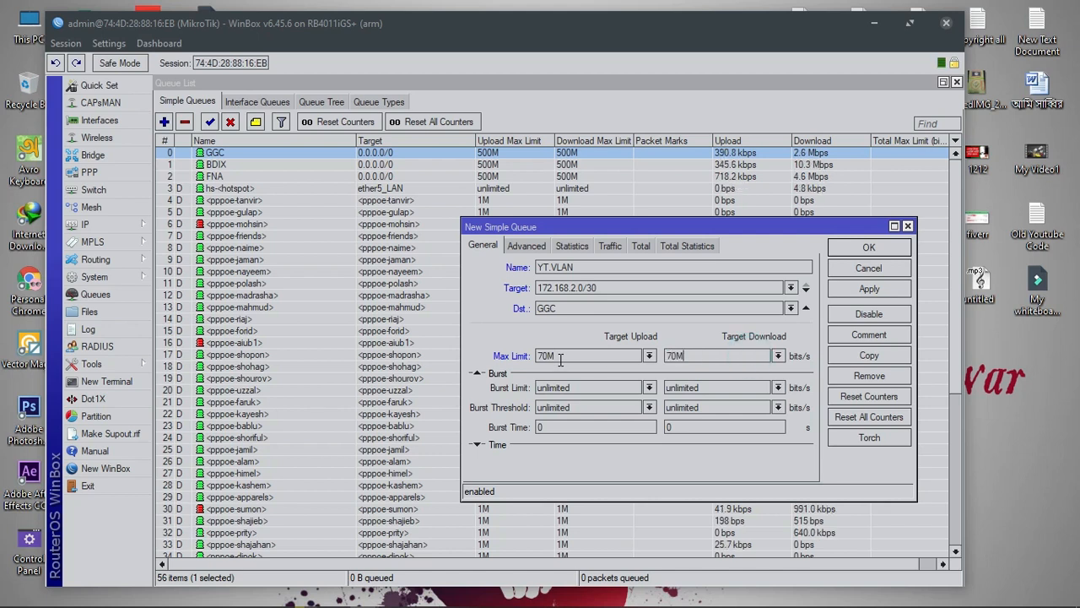
click(869, 289)
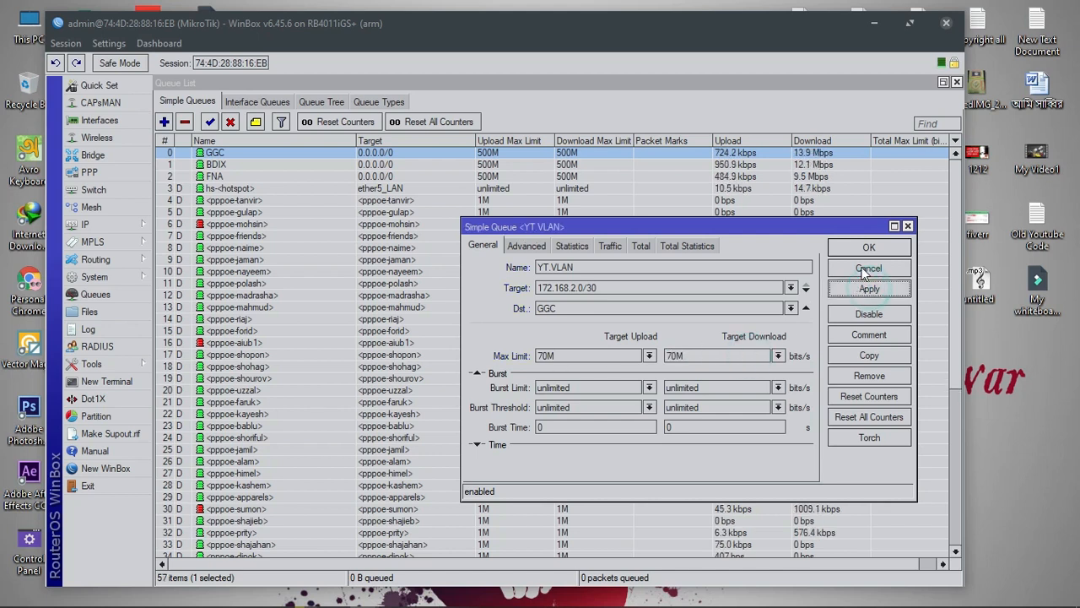
click(869, 355)
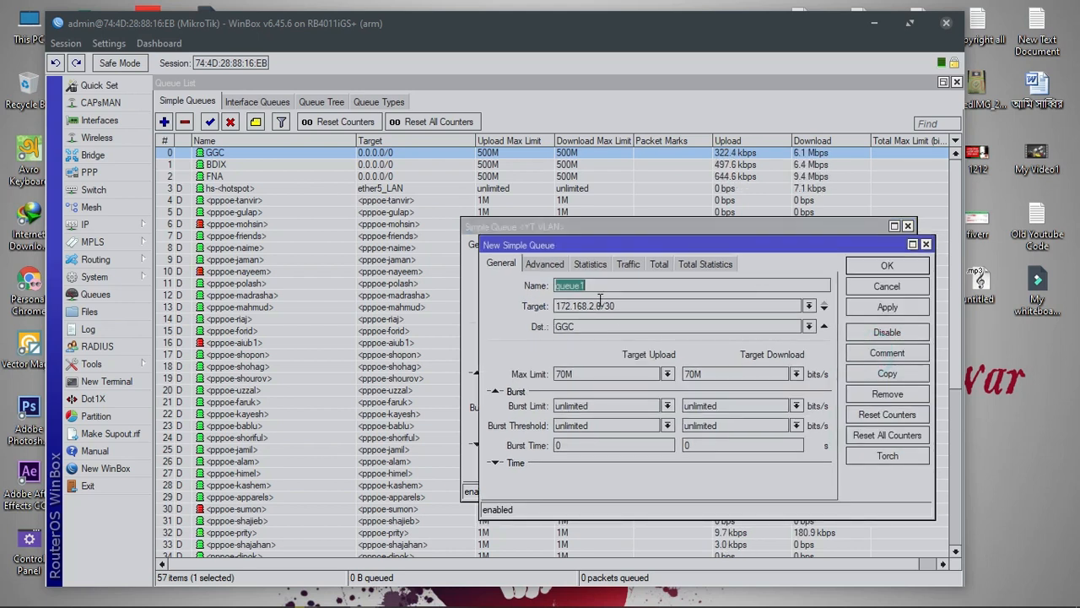
Name the copied queue FB.VLAN and set its target to 172.168.3.0/30 from the notes
text(FB.VLAN)
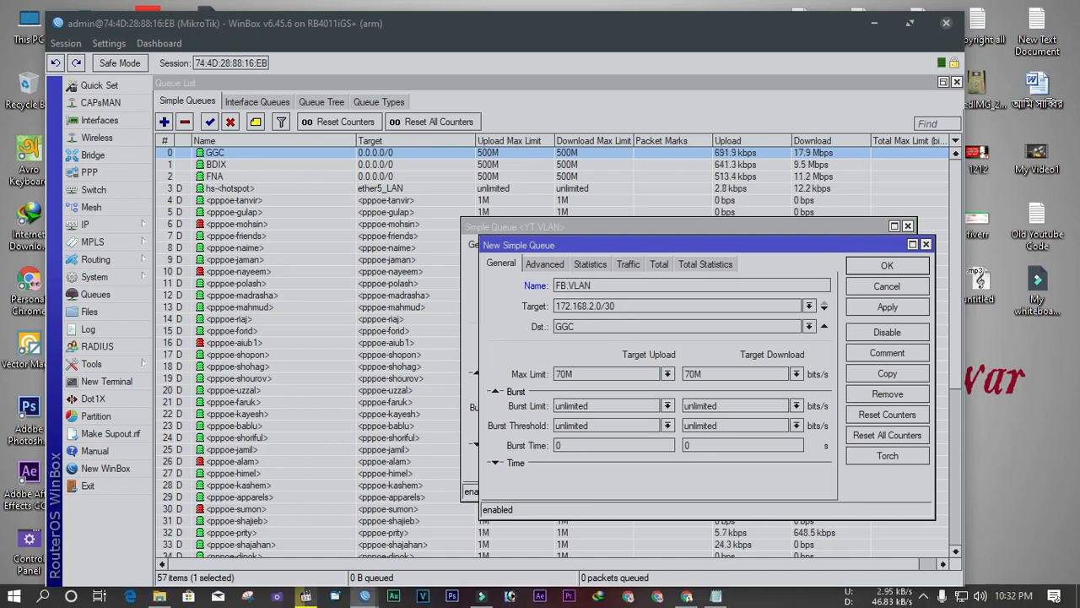
click(715, 600)
scroll(762, 362, up, 2)
drag(918, 290, 823, 288)
right_click(826, 289)
click(856, 340)
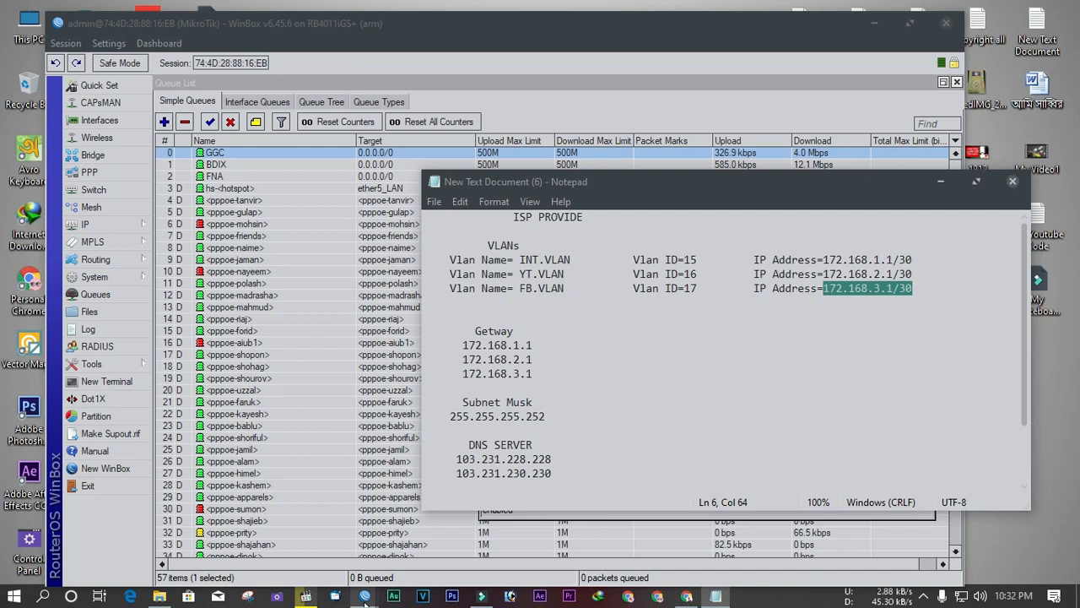
click(940, 180)
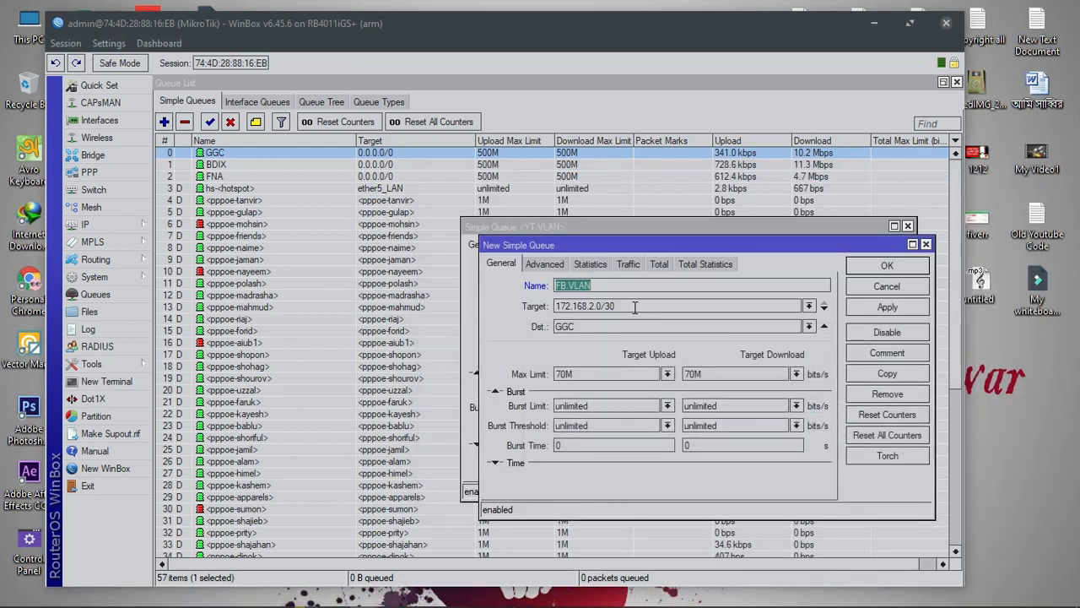
double_click(625, 307)
key(ctrl+v)
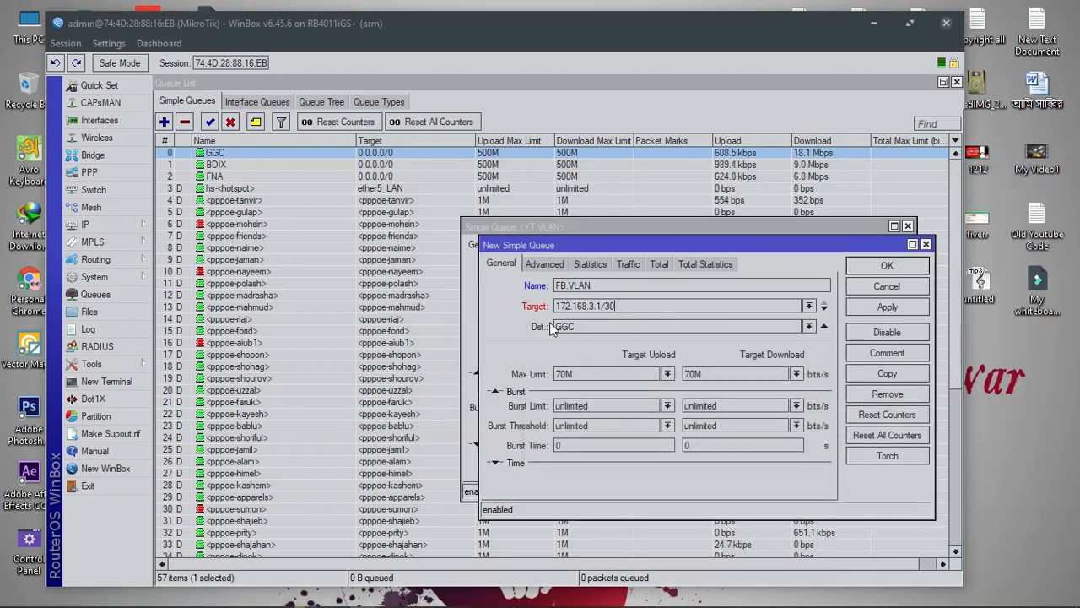
click(605, 307)
key(BackSpace)
text(0)
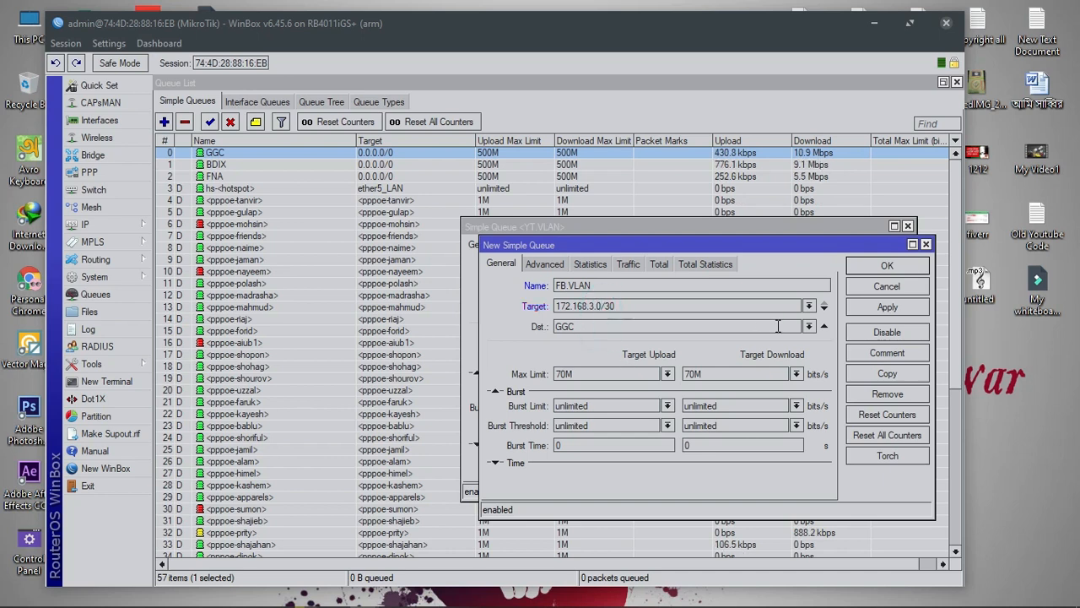
Set destination FNA with 10M upload and download limits and apply FB.VLAN
click(809, 325)
scroll(644, 416, down, 7)
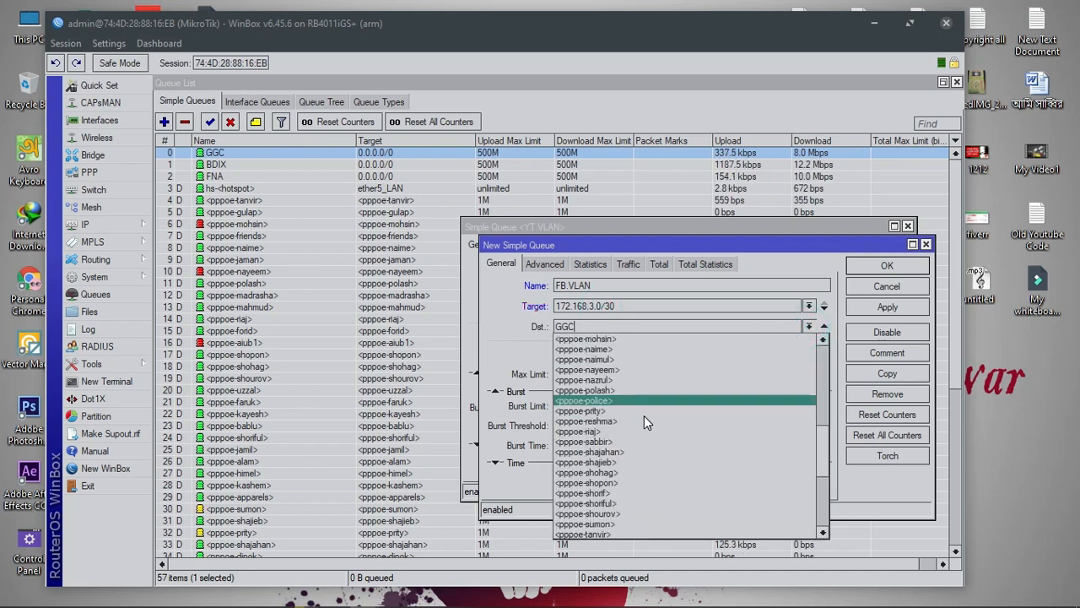
scroll(642, 422, down, 2)
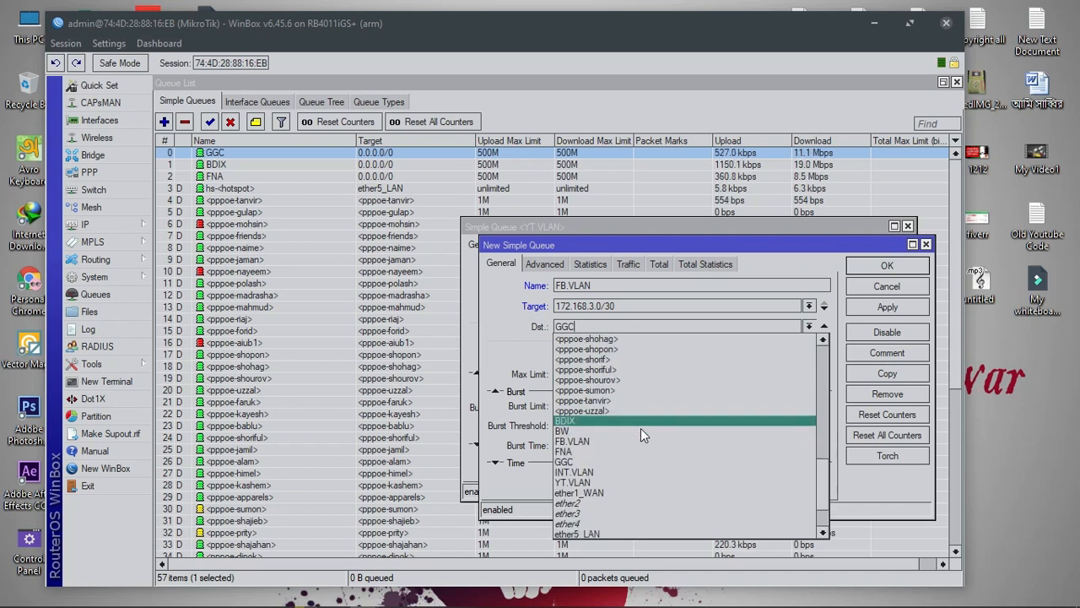
click(576, 456)
double_click(584, 374)
text(10M)
double_click(743, 374)
text(10)
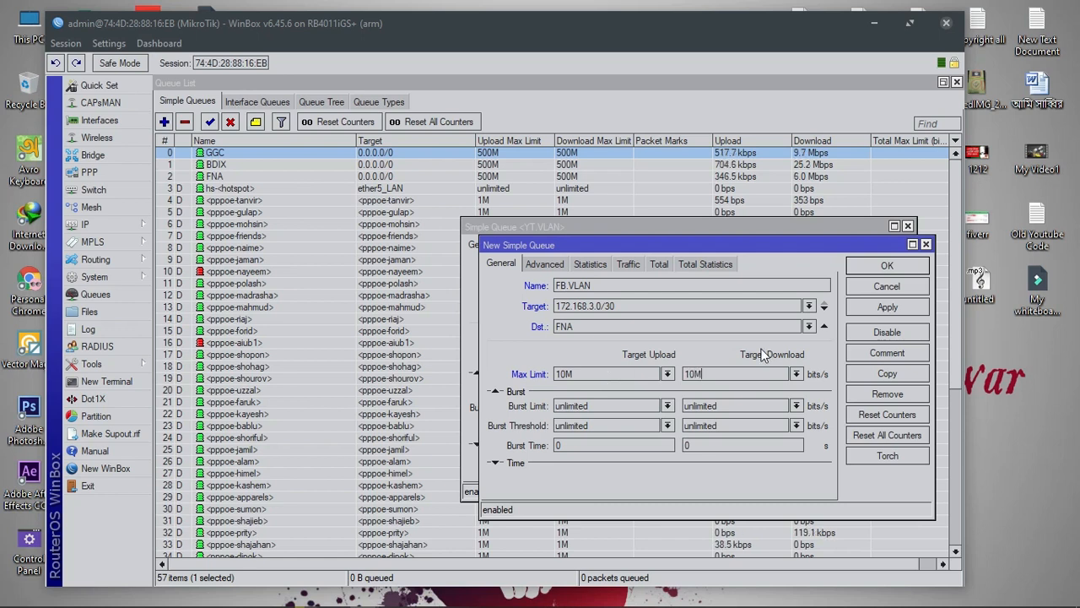
click(885, 309)
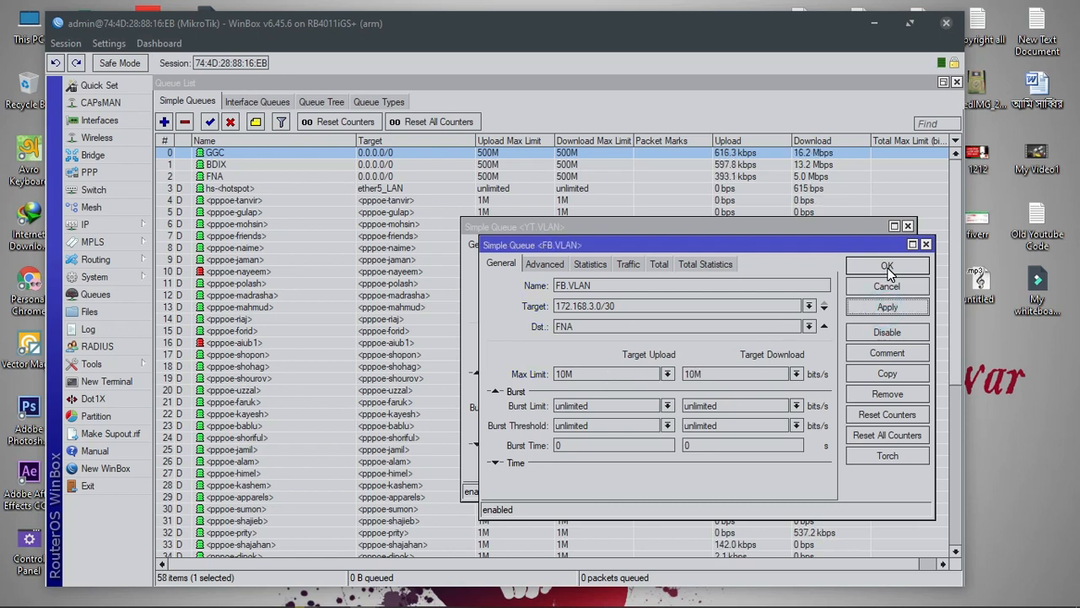
Copy the FB.VLAN queue and rename the copy to INT.VLAN
click(891, 376)
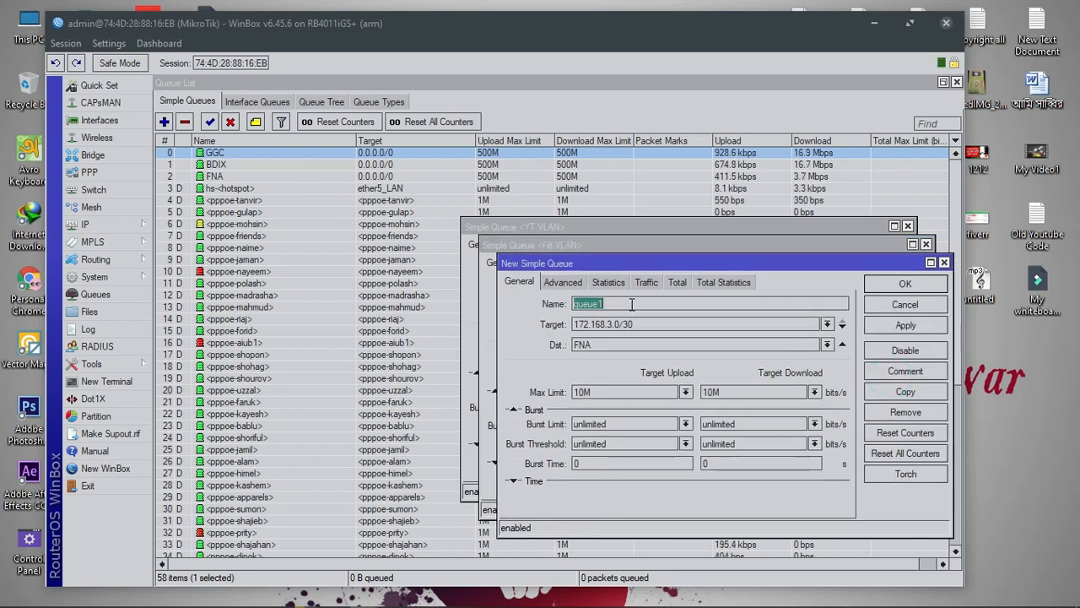
key(BackSpace)
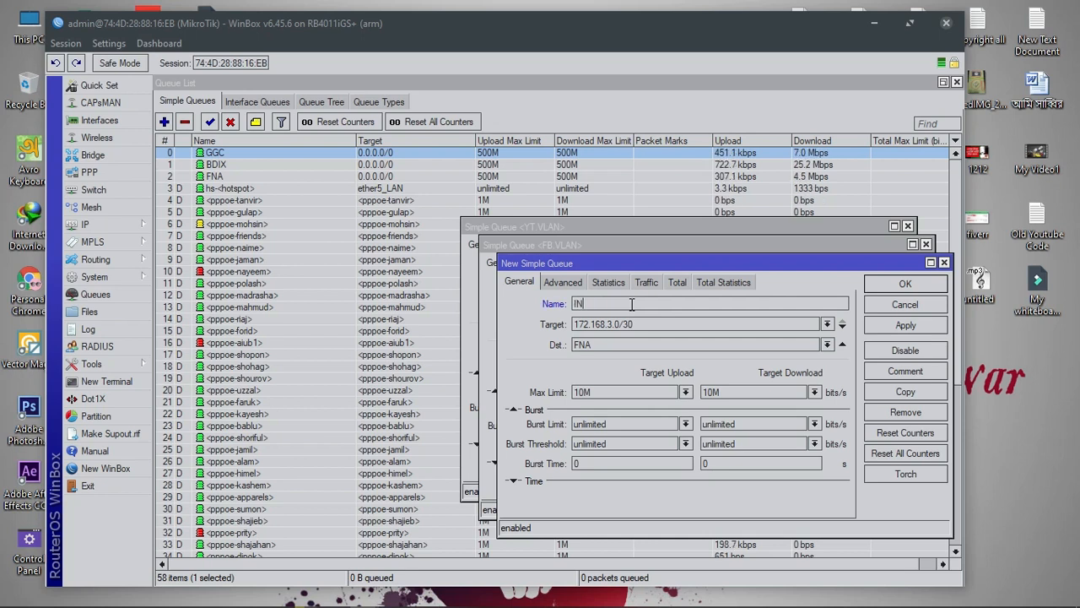
text(INT>VLAN)
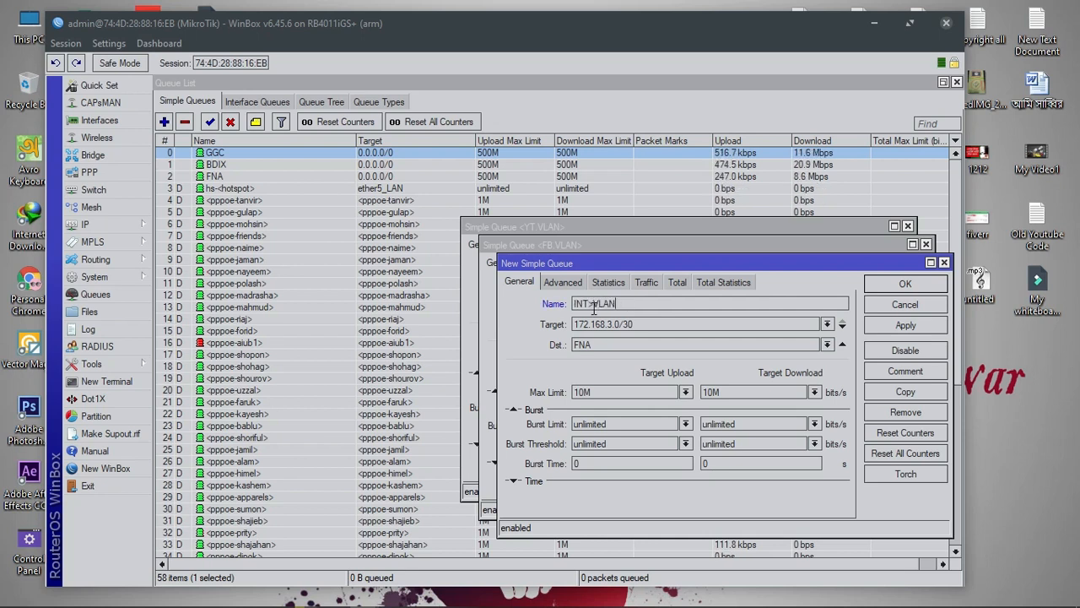
click(591, 308)
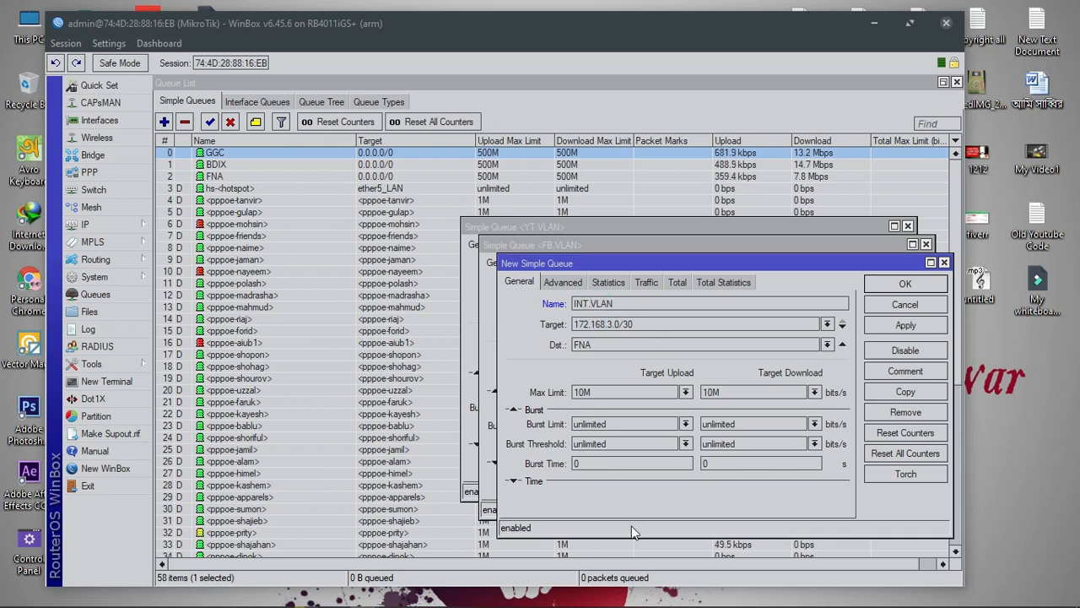
Set the INT.VLAN target to 172.168.1.0/30 using the address from the notes
click(718, 597)
drag(919, 260, 828, 260)
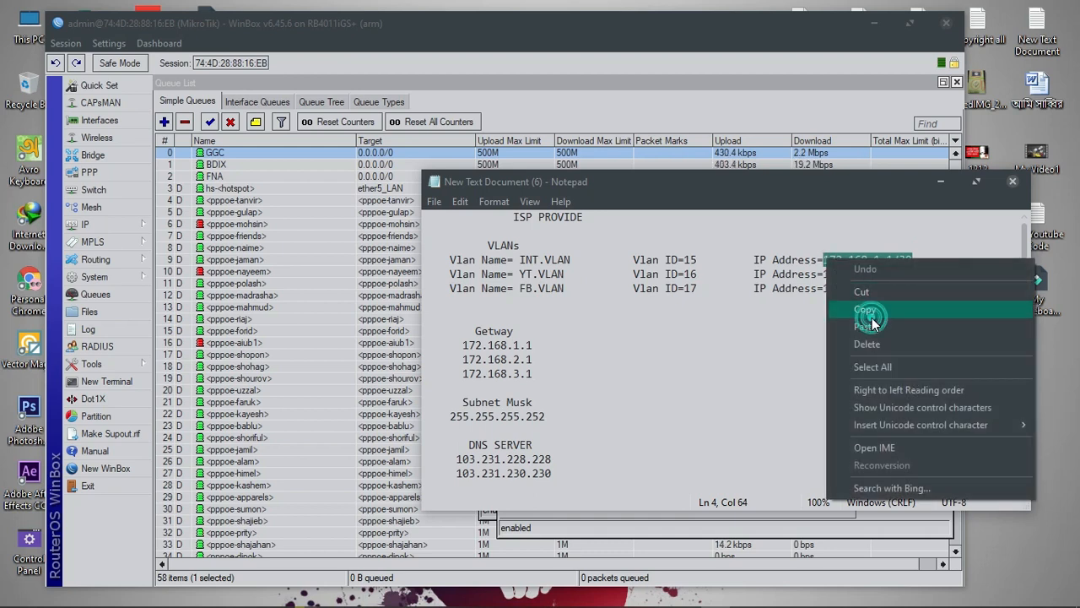
click(864, 309)
click(940, 181)
double_click(673, 326)
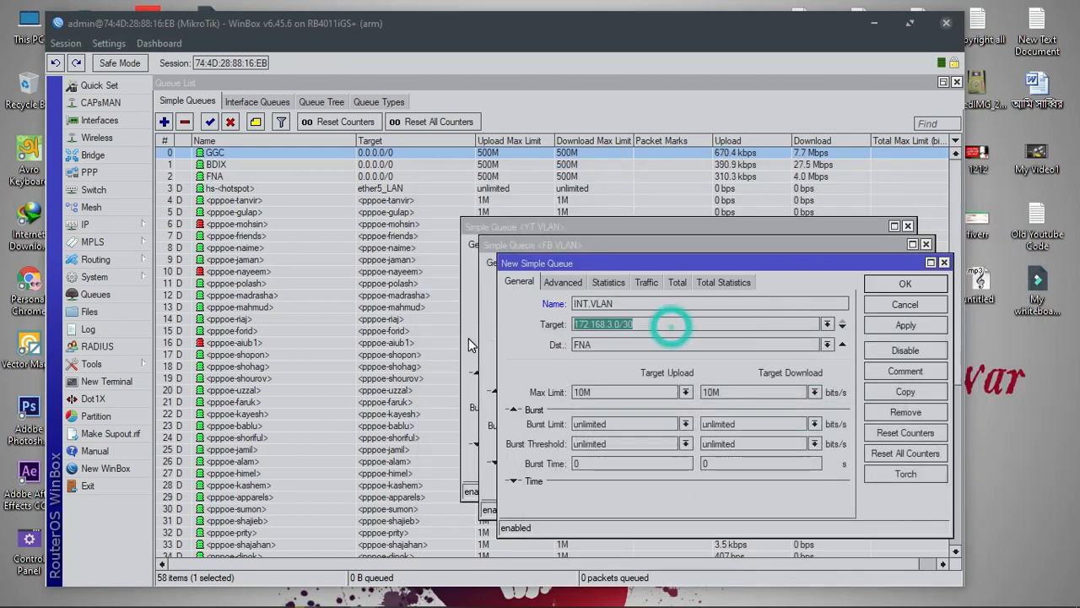
key(ctrl+v)
click(619, 325)
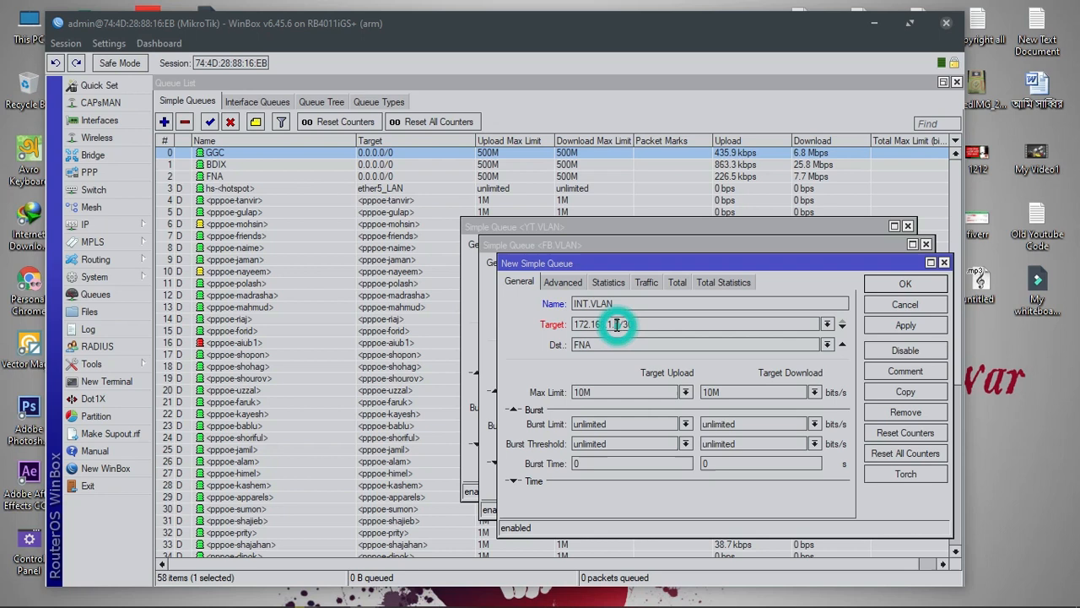
key(BackSpace)
text(0)
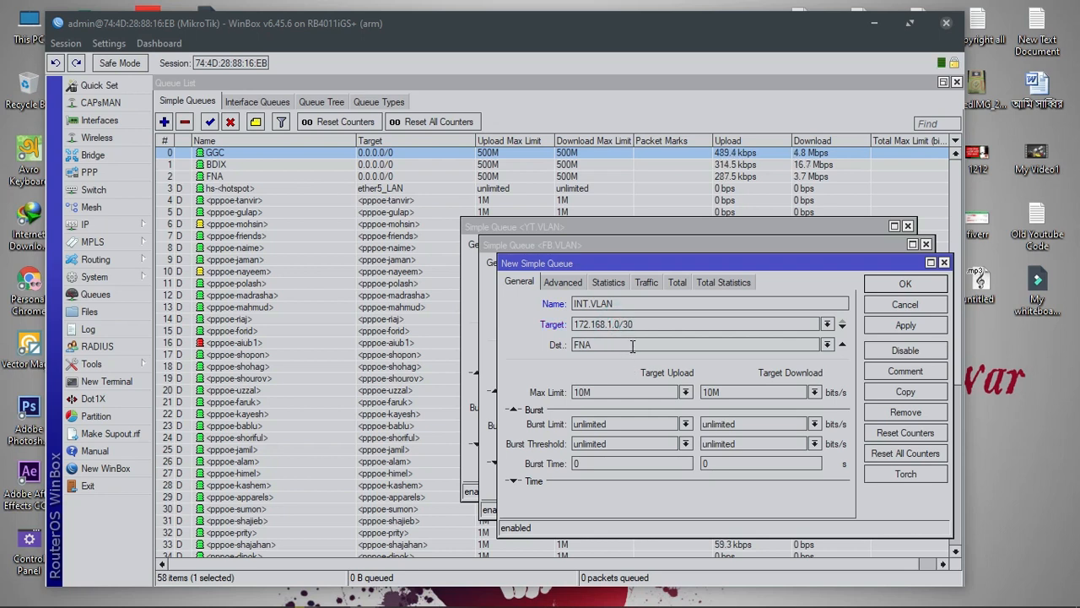
Choose BW as the INT.VLAN destination and apply the queue
click(827, 344)
scroll(643, 460, down, 9)
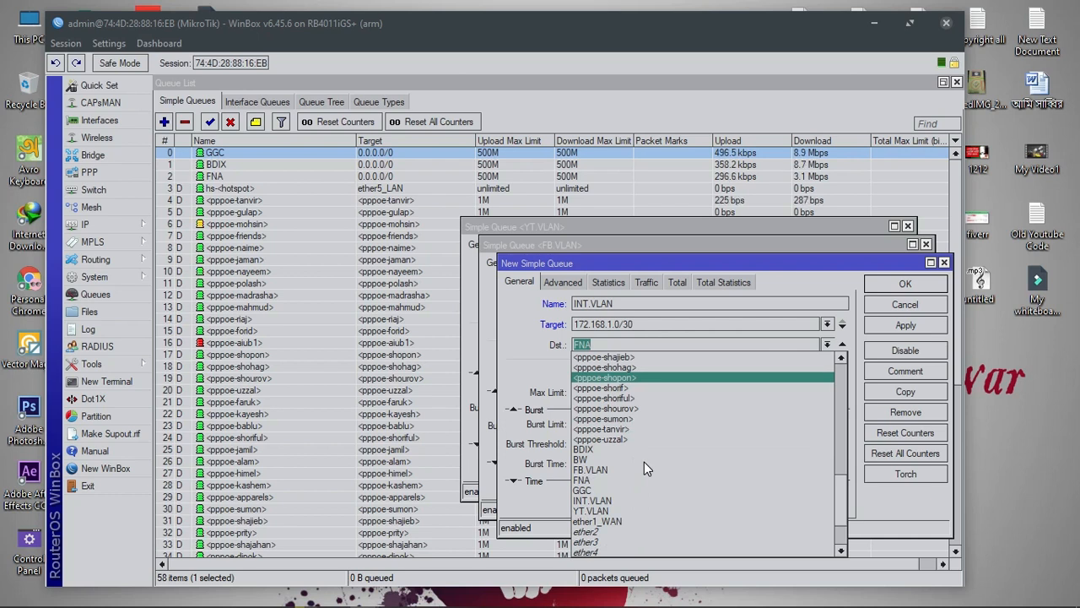
scroll(644, 462, down, 1)
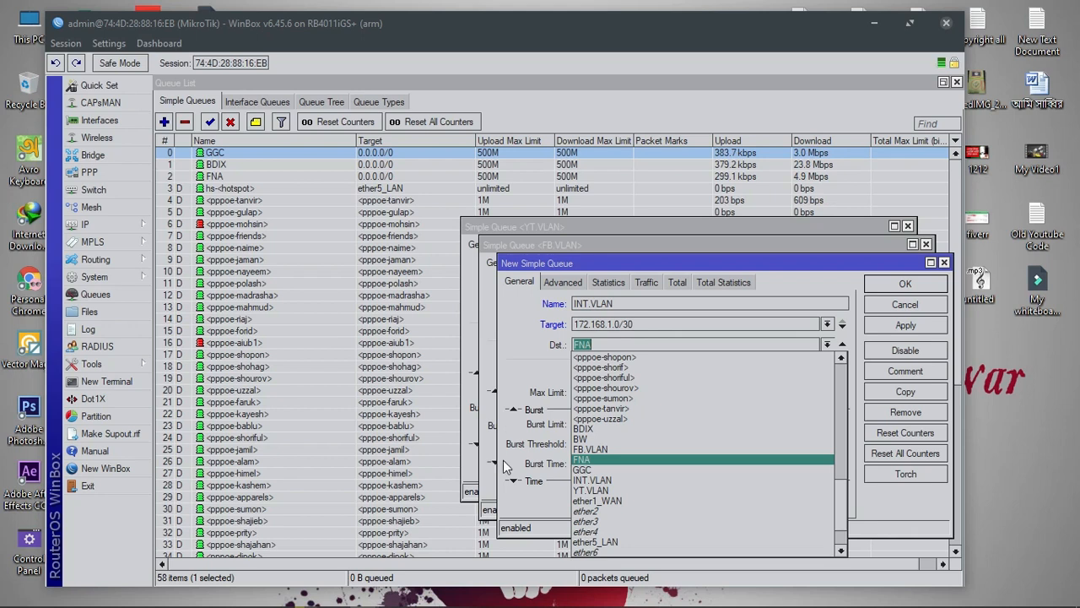
click(588, 439)
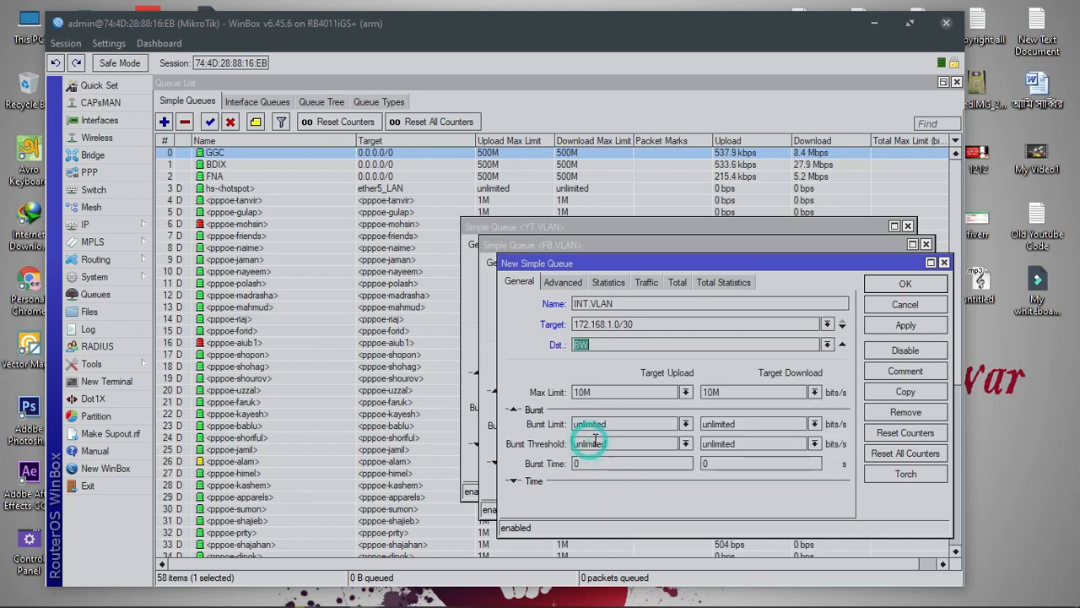
click(903, 326)
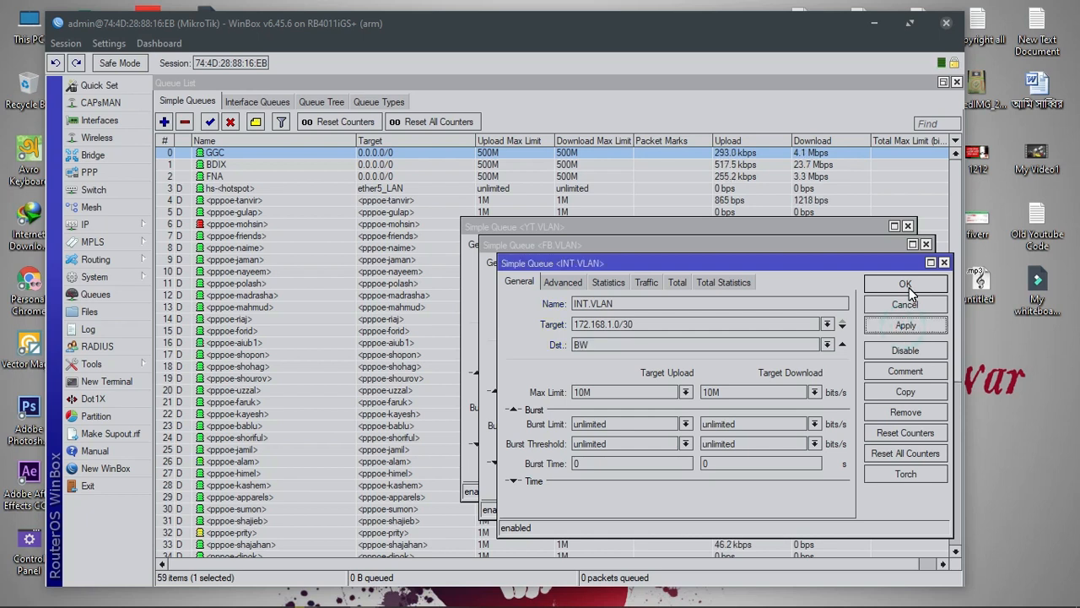
Set INT.VLAN's max limits to 50M upload and download, apply, and close it
double_click(610, 392)
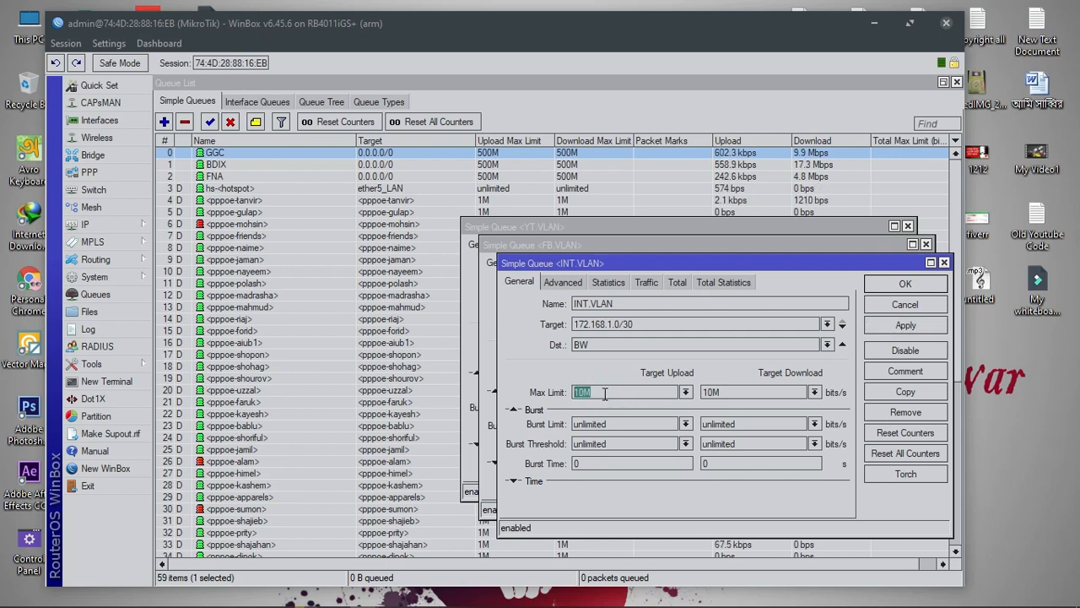
text(20M)
double_click(740, 392)
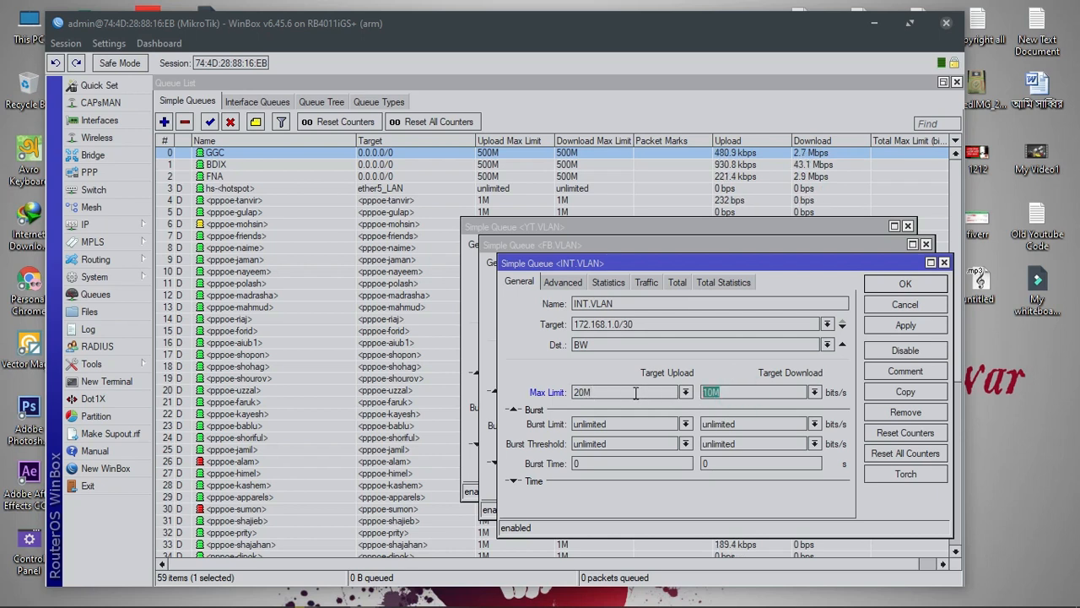
text(20M)
double_click(590, 393)
text(50)
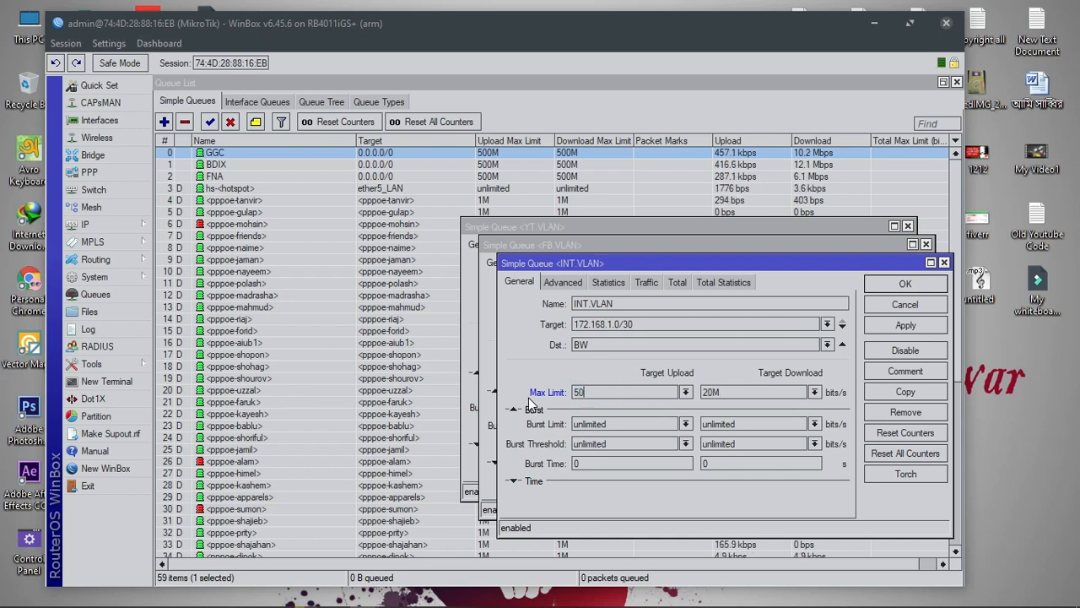
text(M)
double_click(723, 393)
text(50)
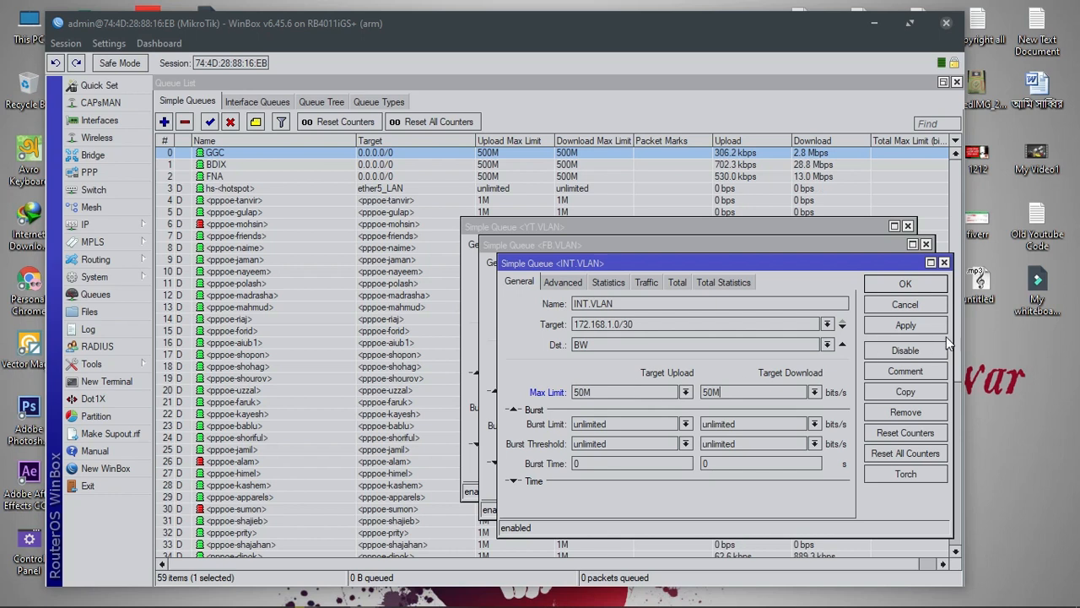
click(913, 326)
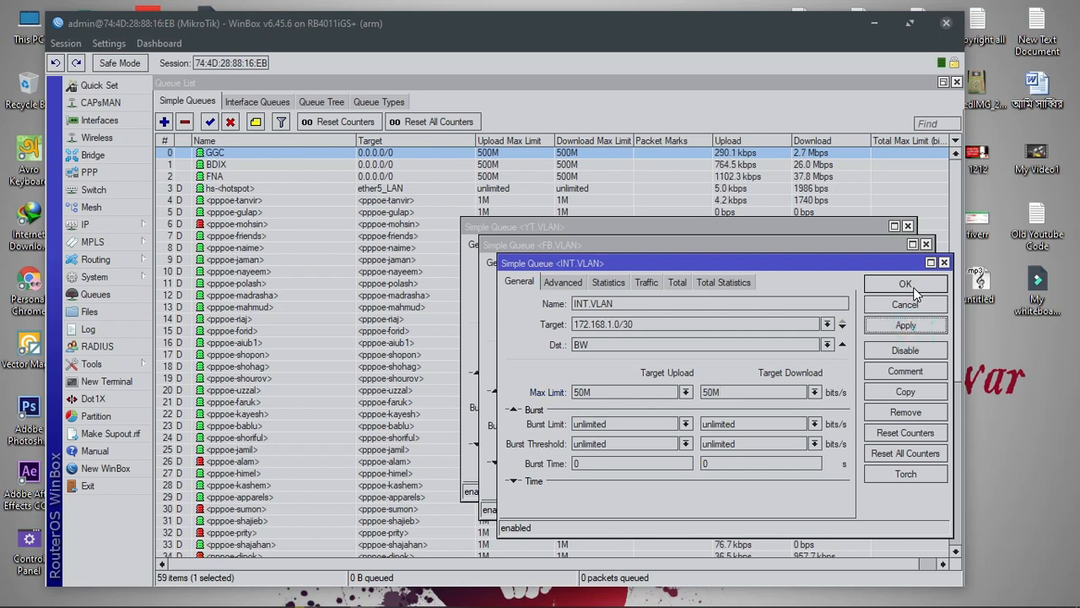
click(905, 284)
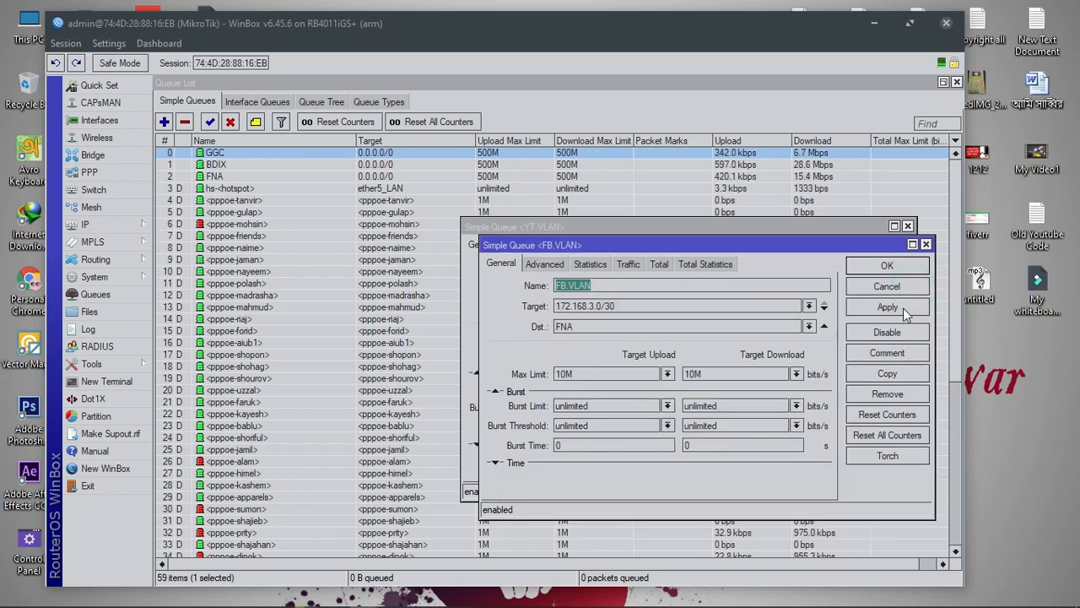
Apply and close FB.VLAN, then raise YT.VLAN to 100M both ways and close it
click(902, 308)
click(896, 267)
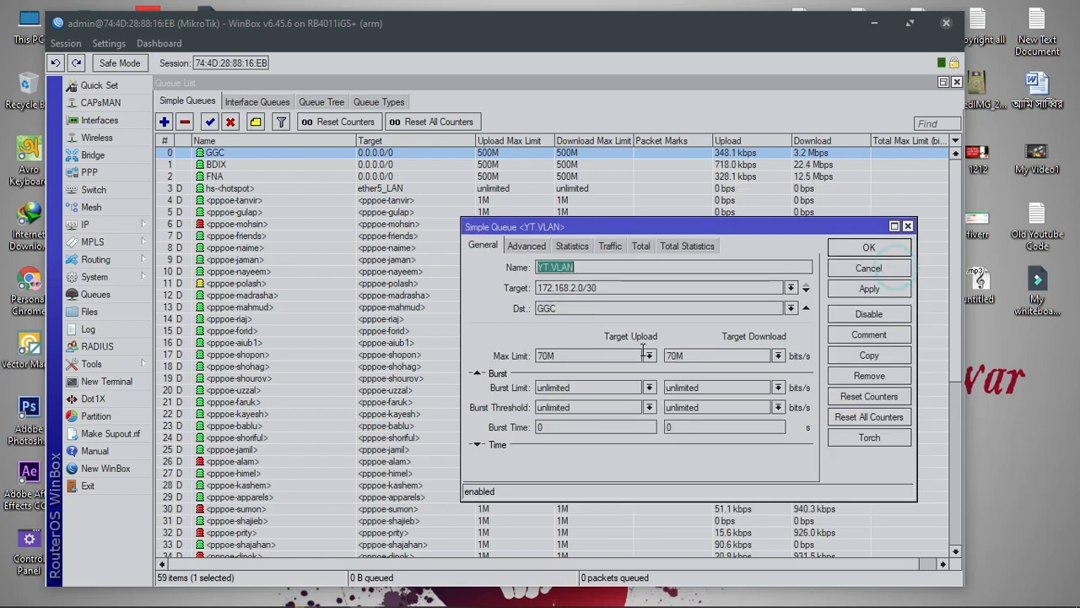
double_click(586, 355)
text(100)
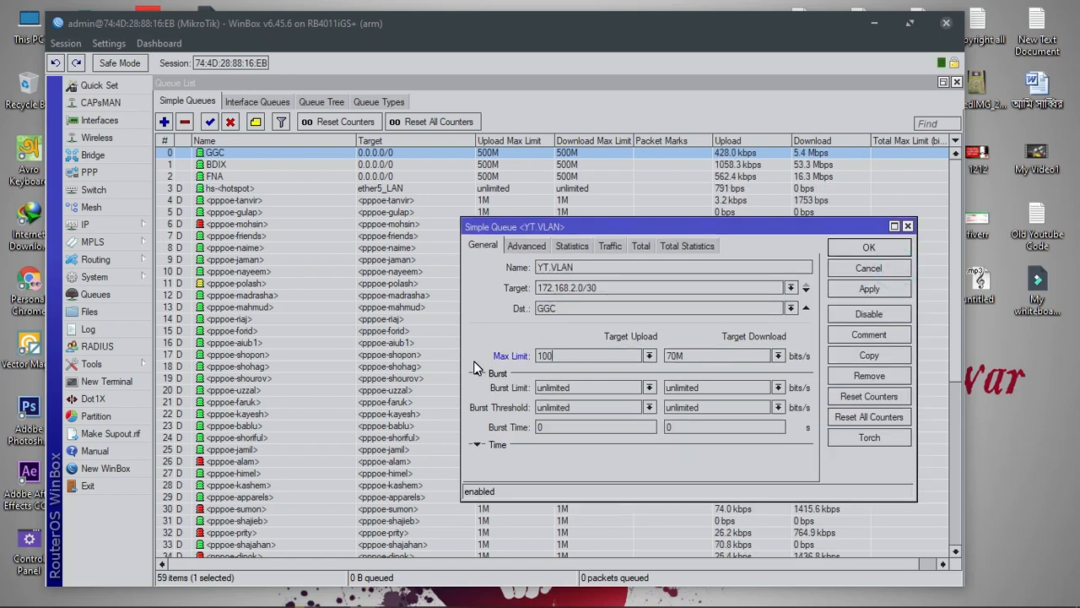
text(M)
double_click(700, 355)
text(100)
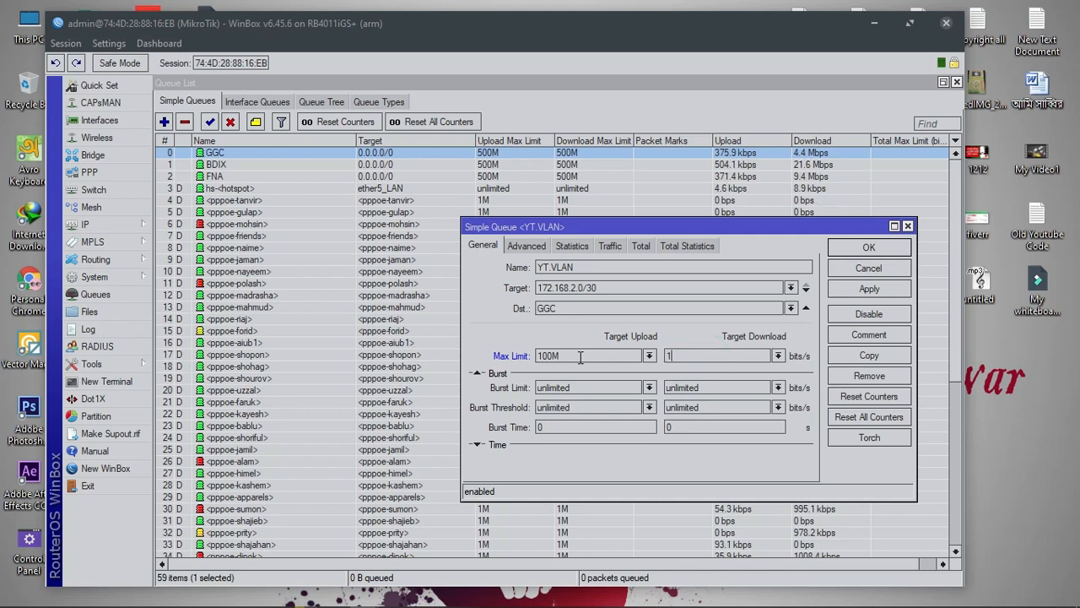
text(M)
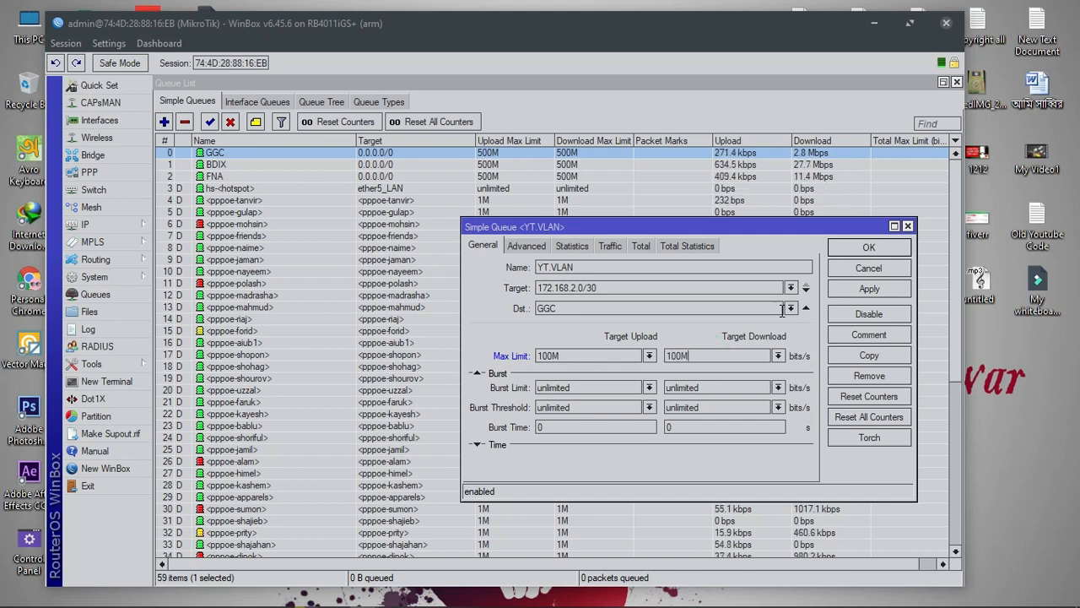
click(868, 287)
click(872, 248)
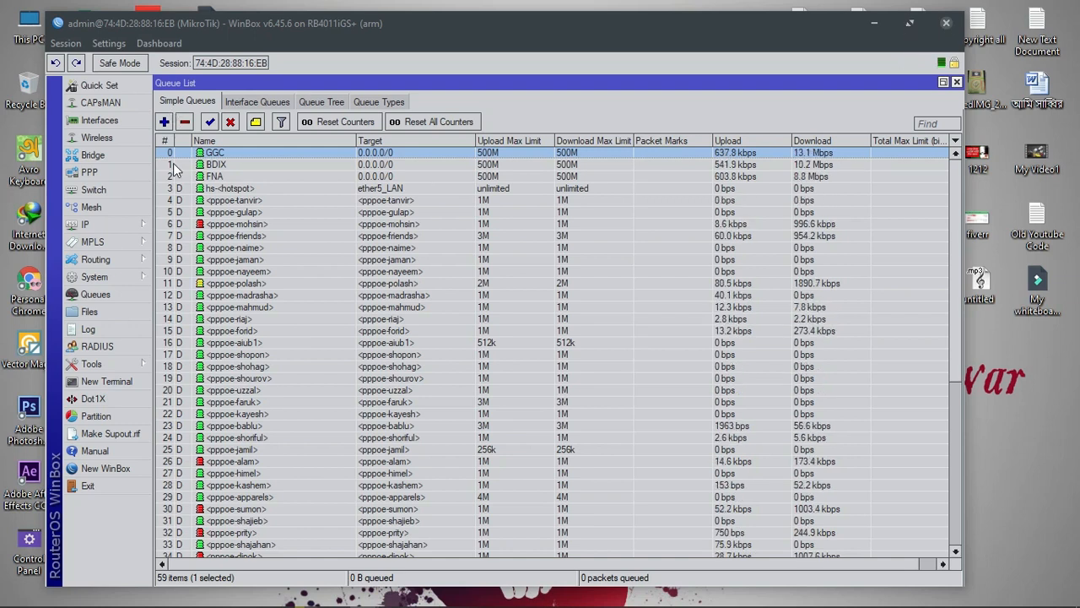
Connect to router E4:8D:8C:31:A9:29 from the Neighbors list with the password field cleared
click(144, 228)
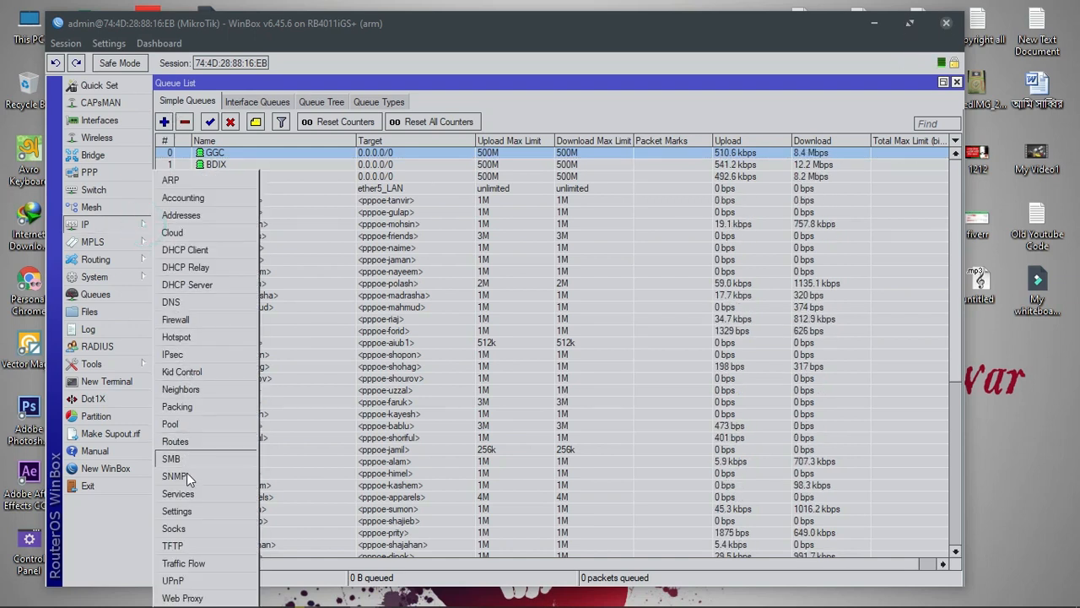
click(392, 34)
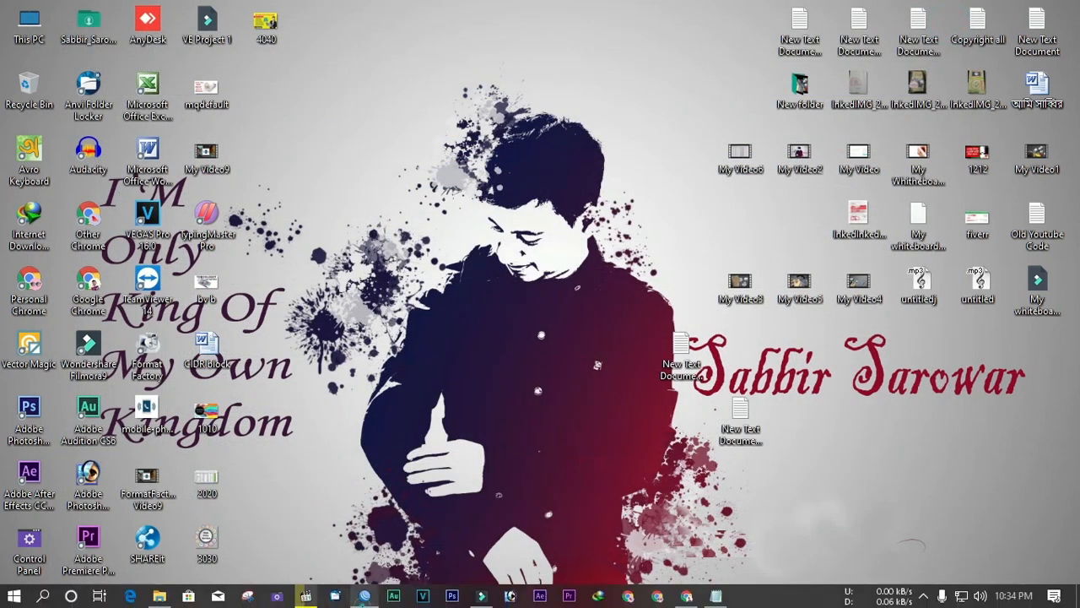
click(365, 596)
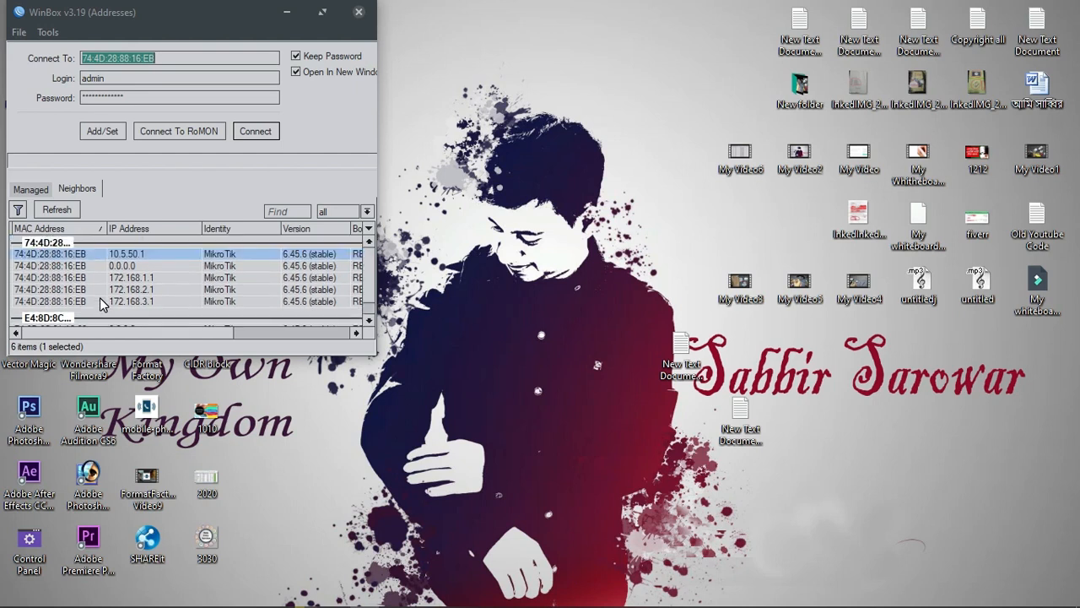
scroll(78, 295, down, 1)
scroll(78, 296, up, 1)
scroll(59, 269, down, 1)
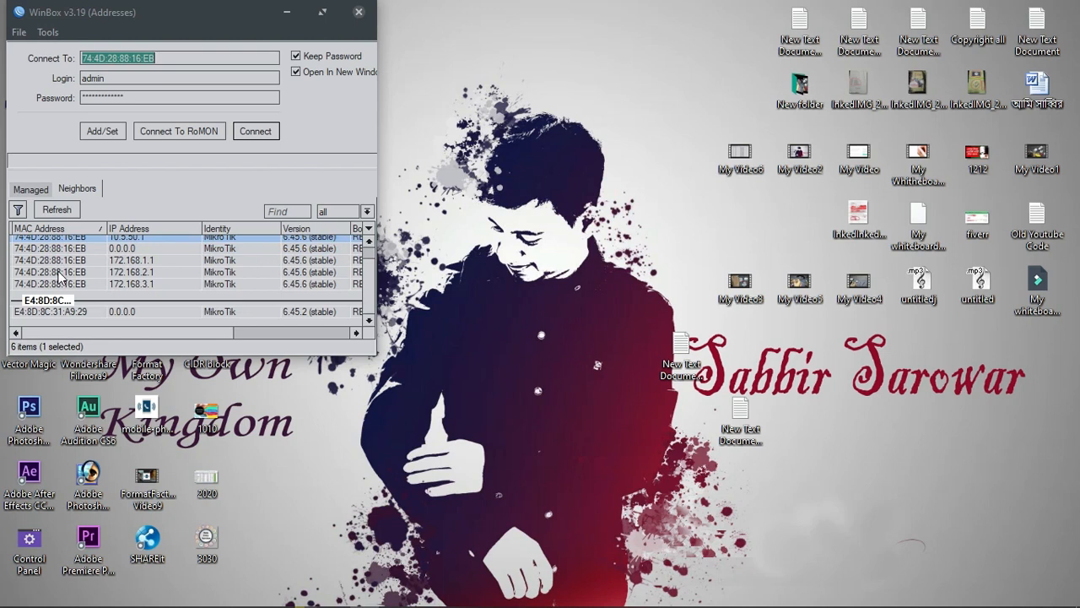
click(48, 312)
double_click(126, 99)
key(BackSpace)
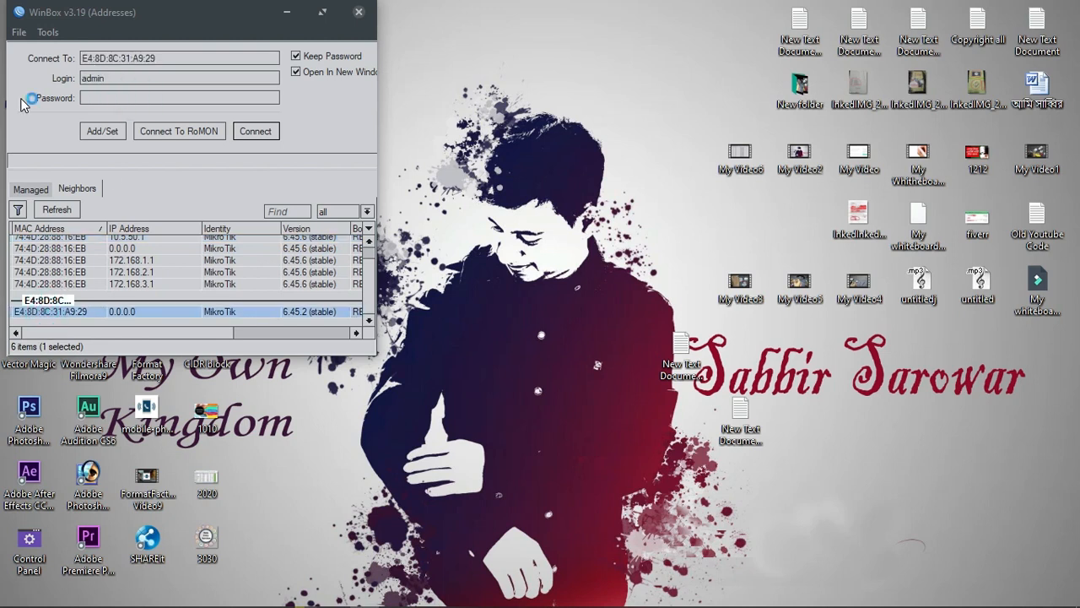
click(255, 134)
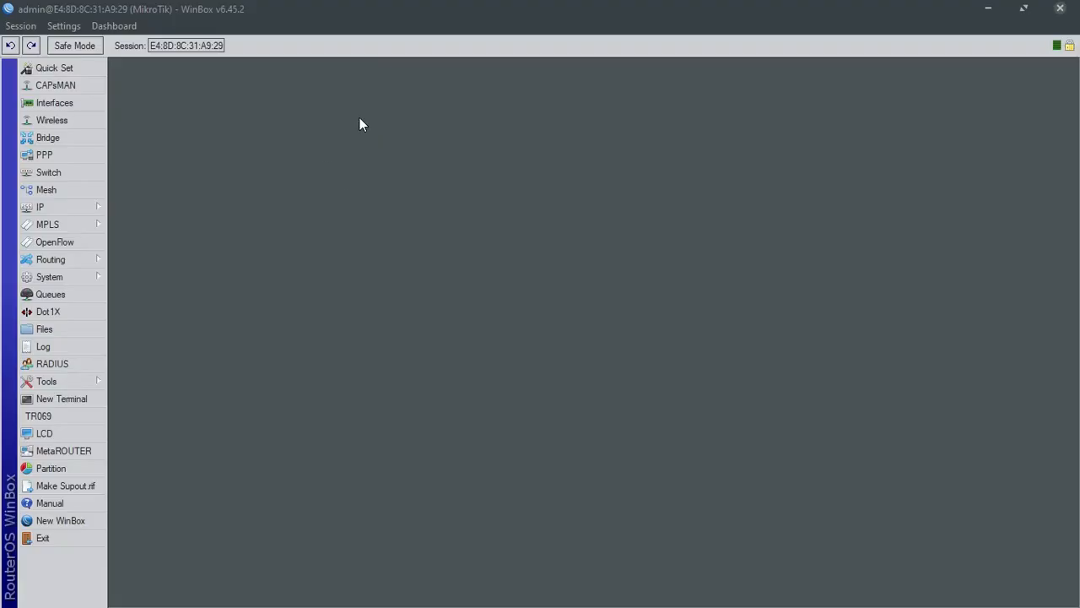
Remove bridge1 and both of its bridge ports
click(68, 137)
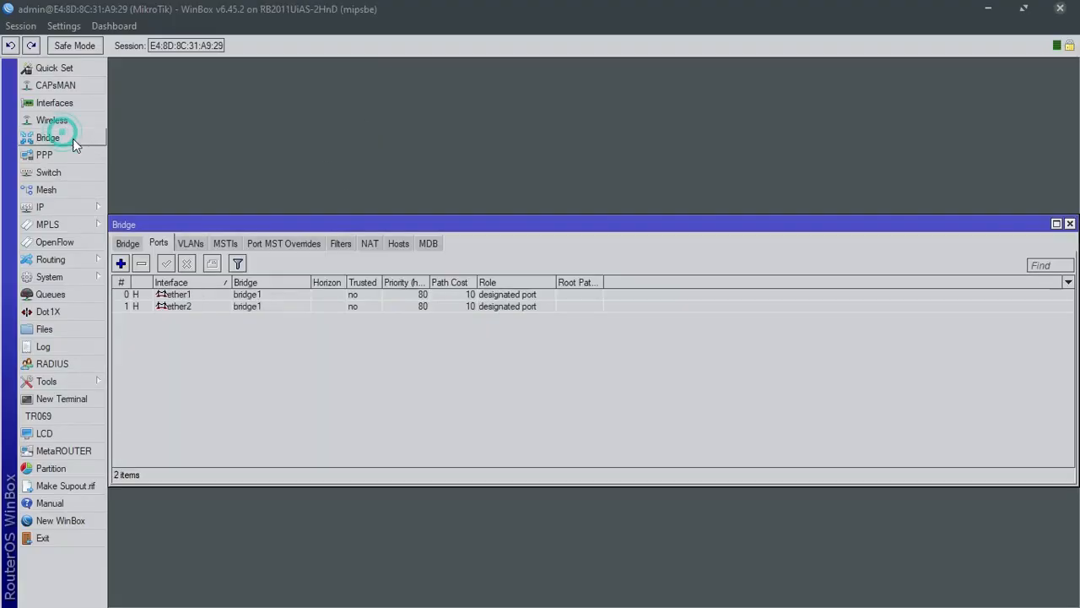
click(128, 243)
click(163, 292)
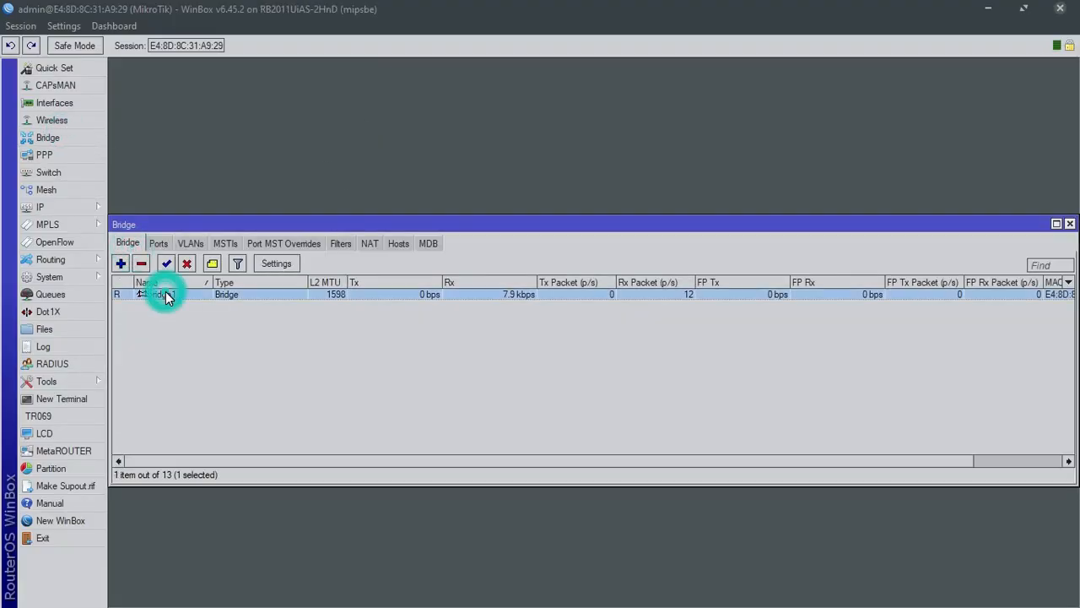
click(164, 242)
click(167, 293)
key(Delete)
click(173, 294)
key(Delete)
click(128, 243)
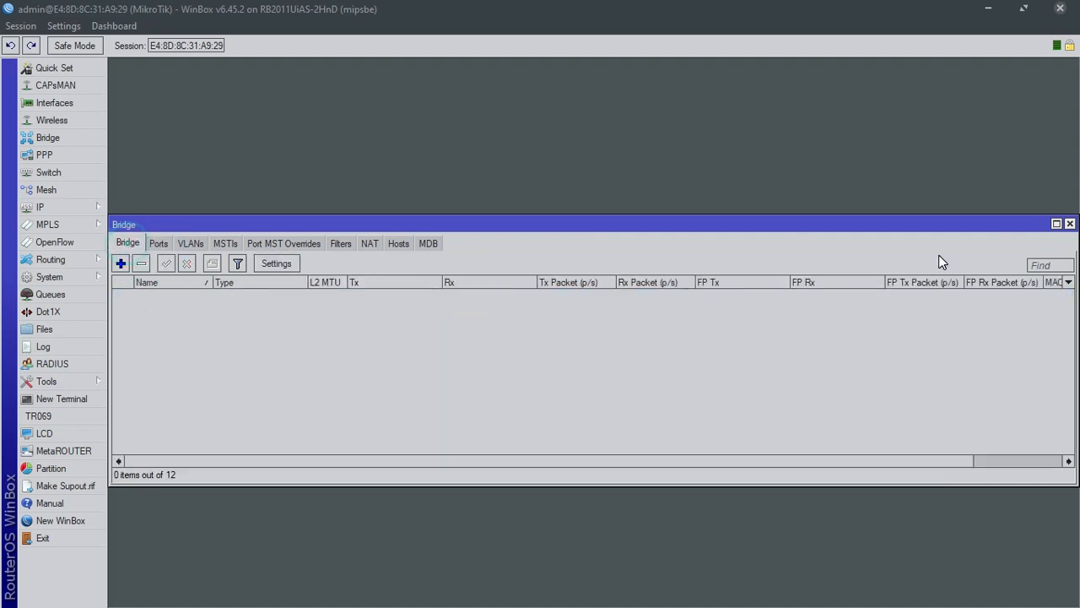
click(1069, 224)
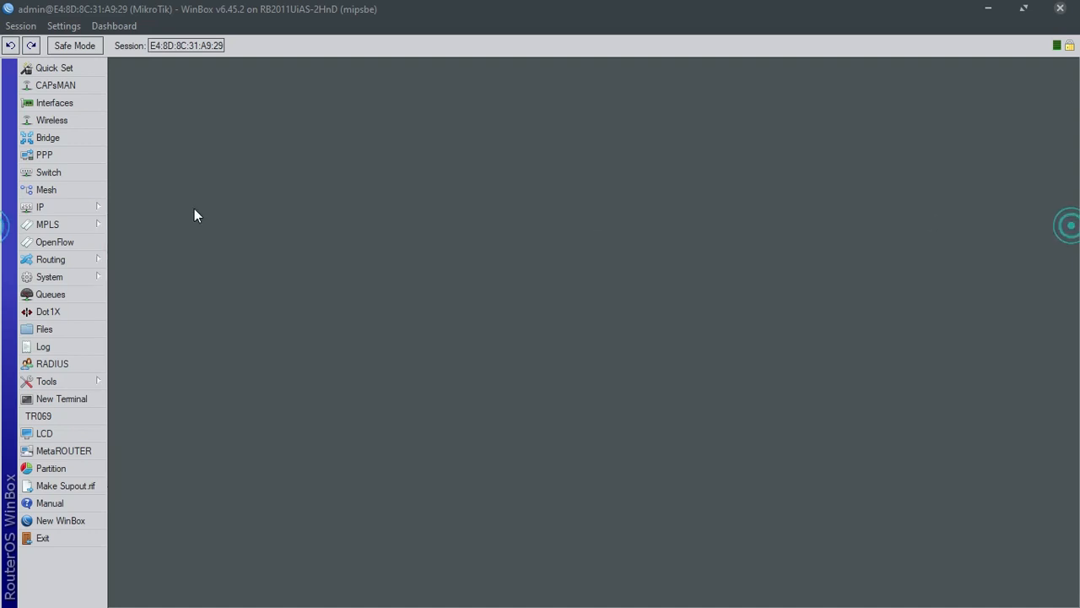
Clear the admin user's 0.0.0.0/0 allowed address and give it a new password
click(80, 281)
click(144, 579)
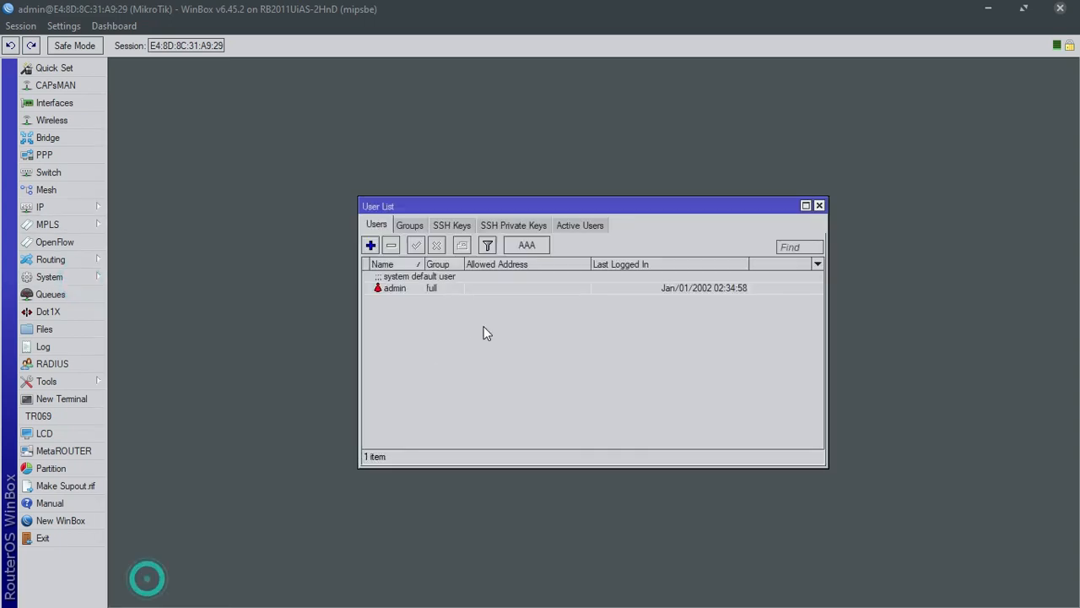
double_click(420, 287)
click(583, 296)
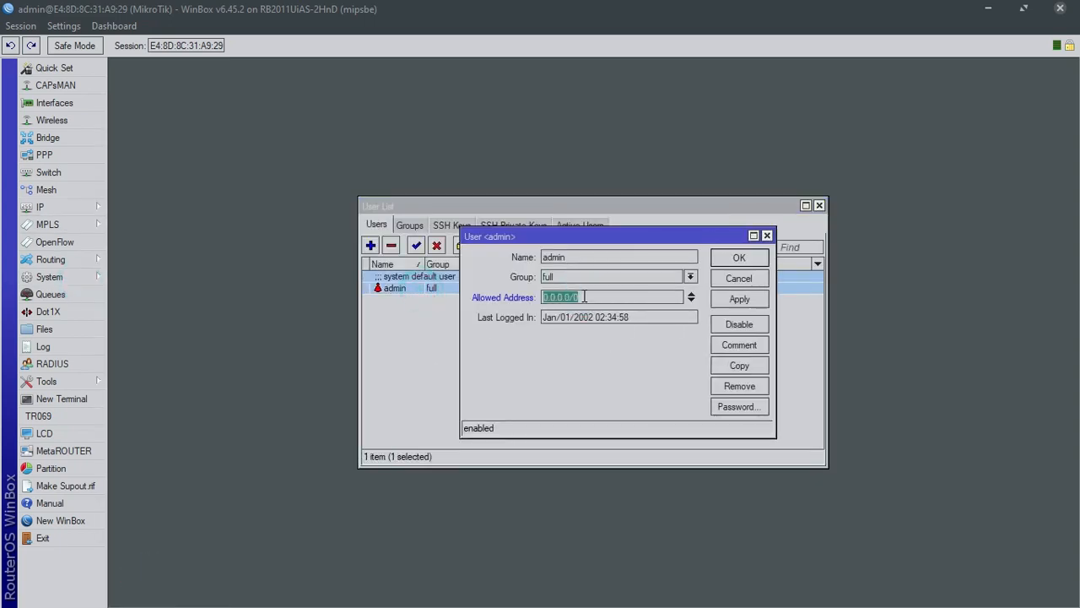
key(BackSpace)
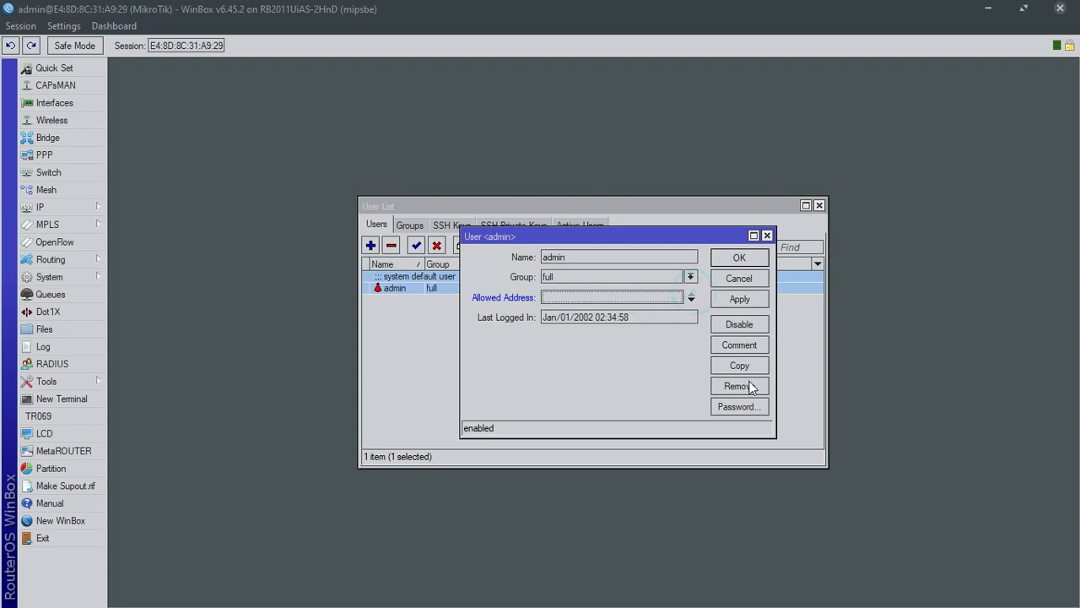
click(739, 407)
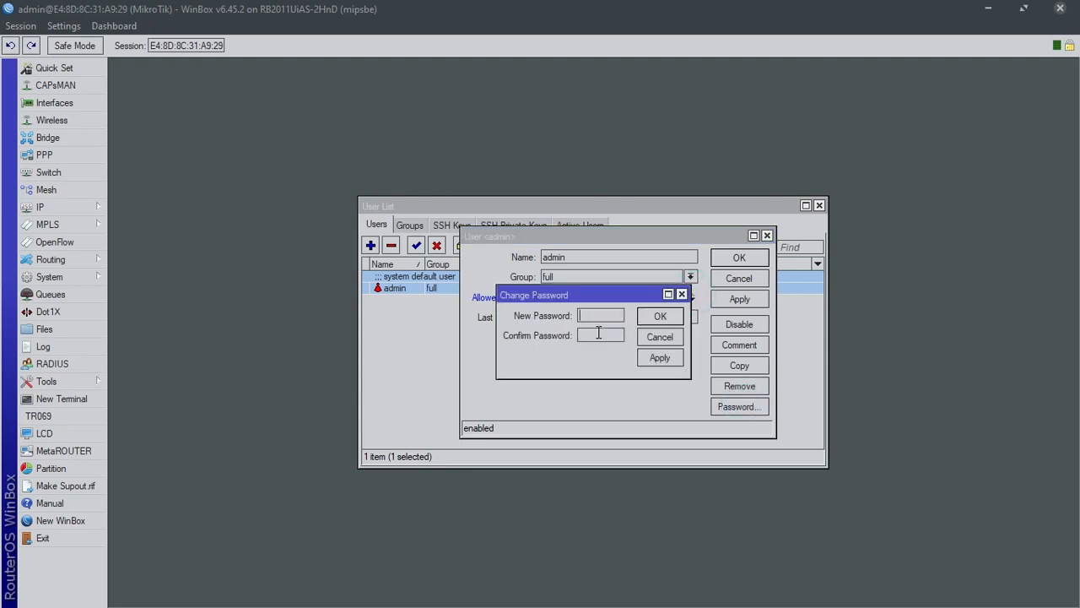
click(598, 333)
text(**)
click(659, 319)
click(740, 299)
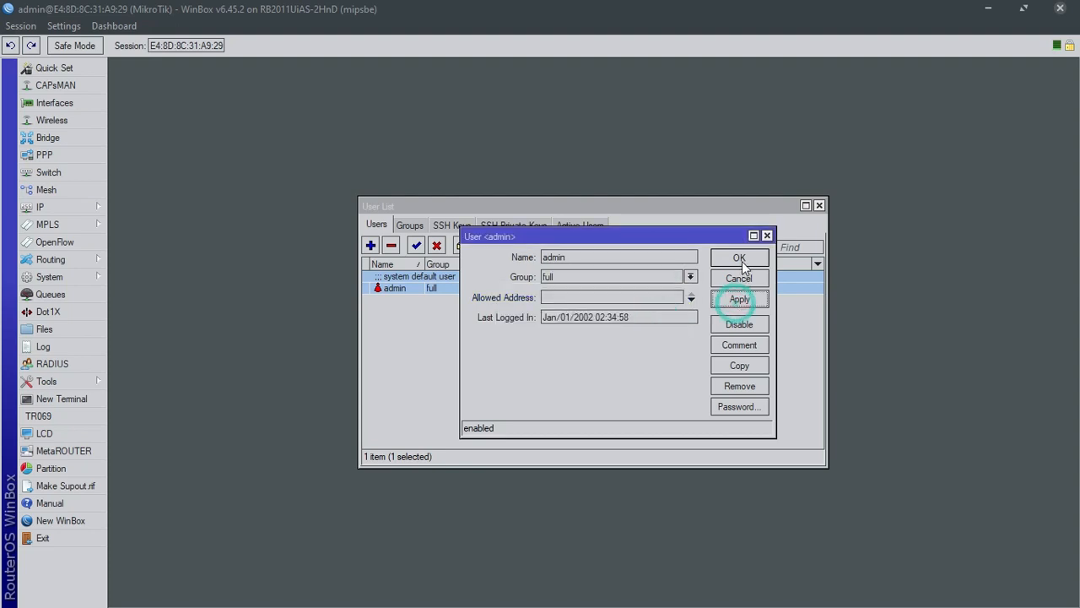
click(740, 259)
click(819, 207)
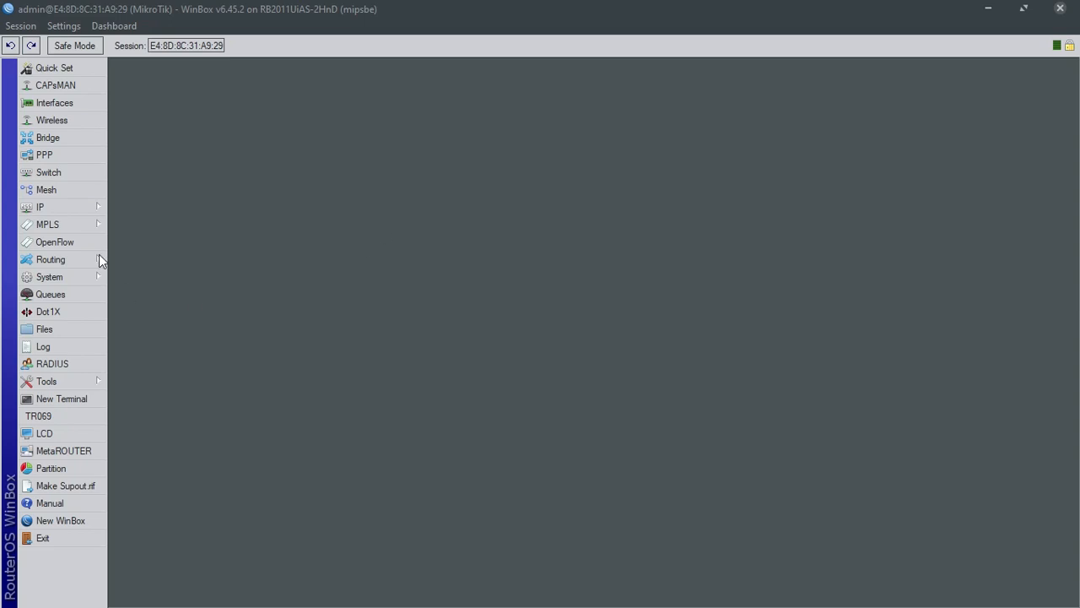
Rename interface ether1 to ether1_WAN
click(71, 101)
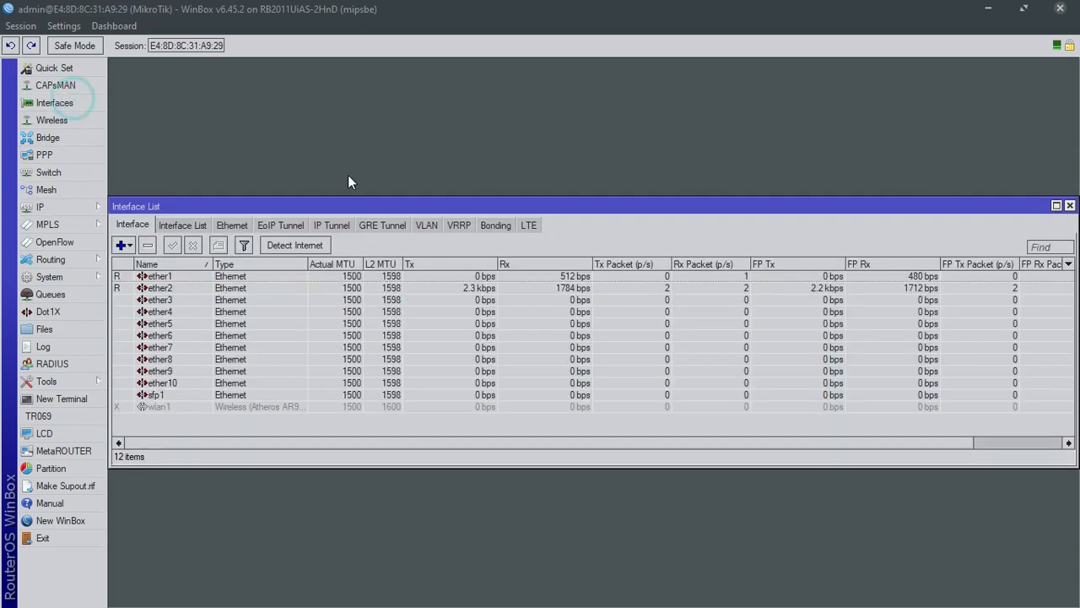
double_click(232, 281)
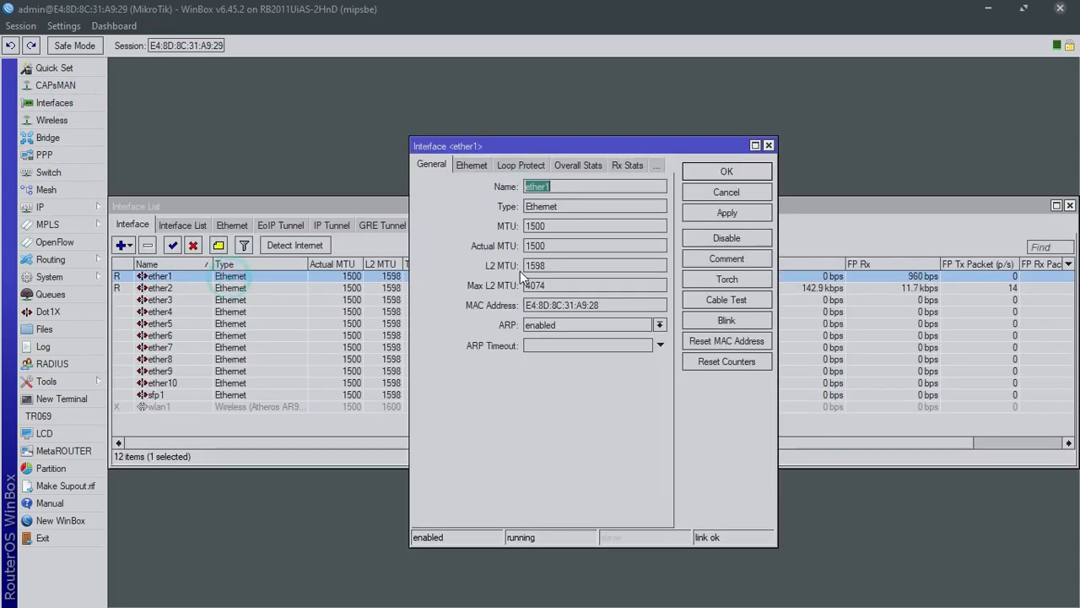
text(_WAN)
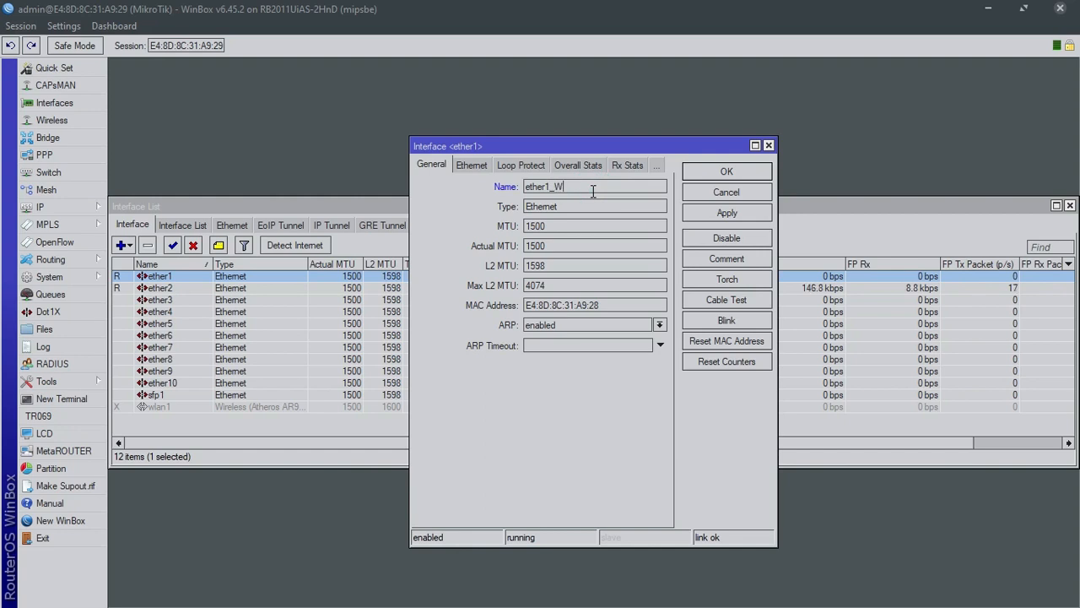
click(731, 213)
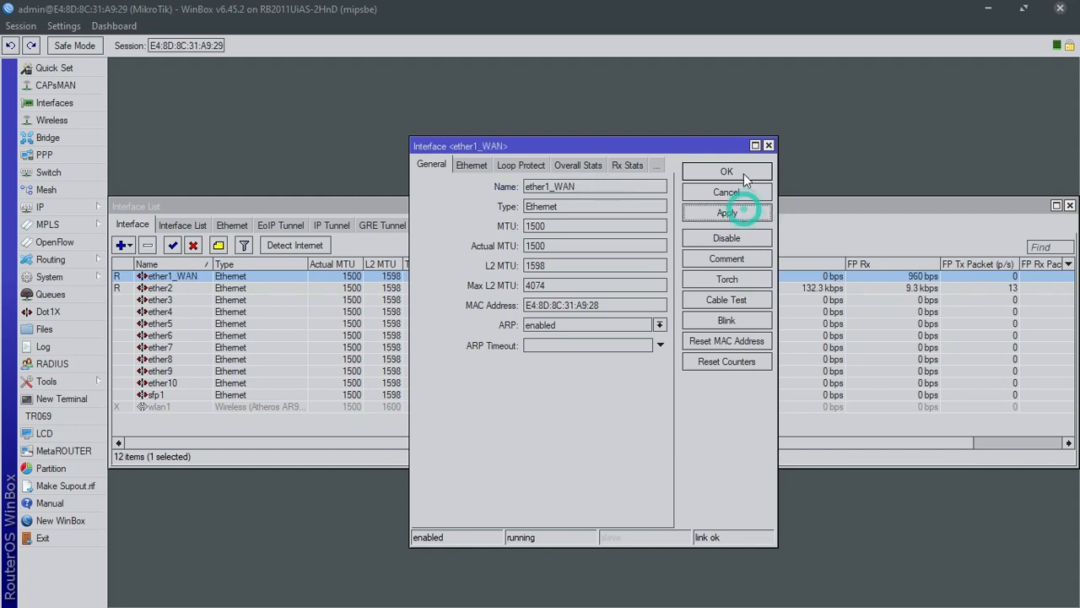
click(740, 171)
Rename ether2 to ether2_LAN and check both renamed interfaces in the list
double_click(215, 291)
click(558, 187)
text(_LAN)
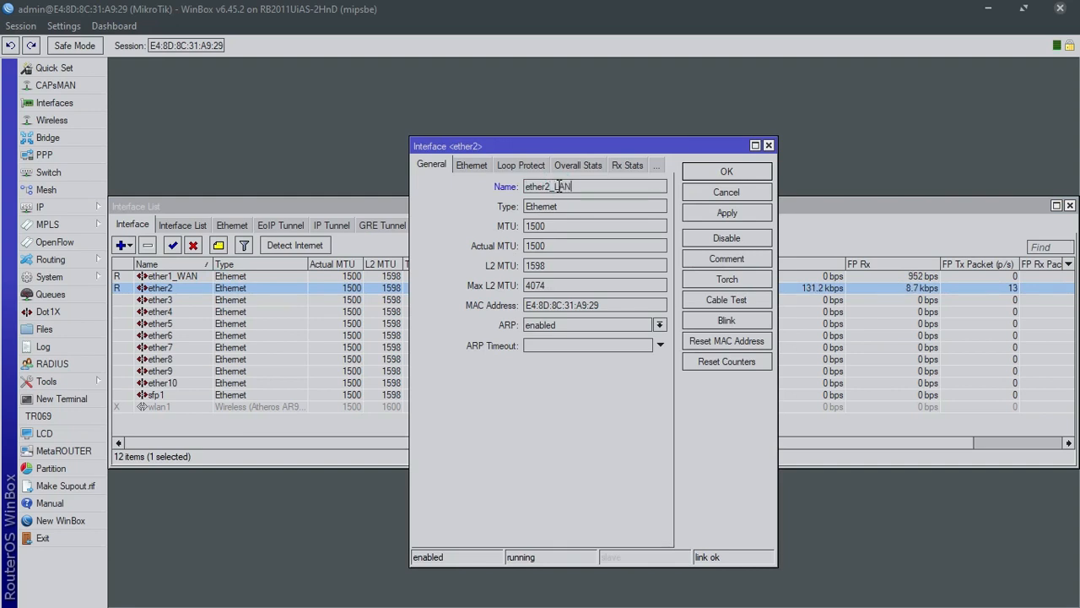
click(741, 216)
click(741, 171)
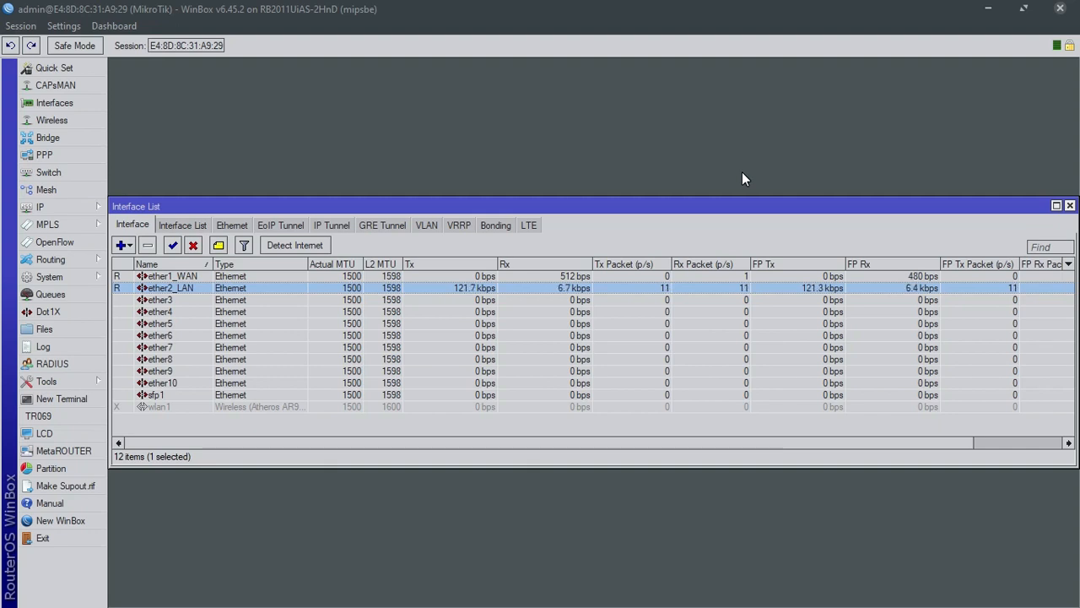
click(201, 277)
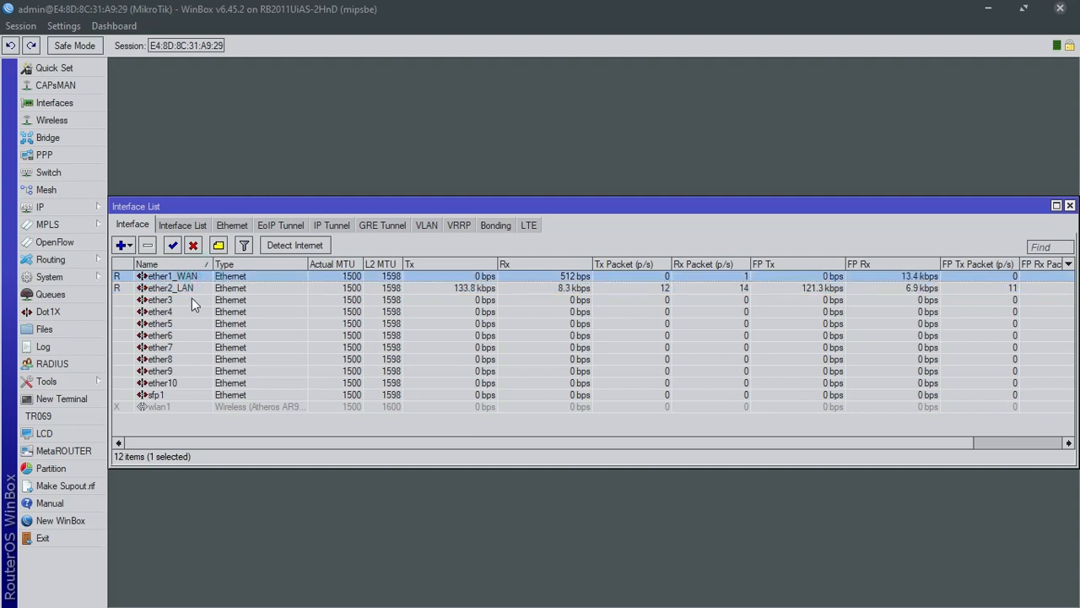
click(189, 288)
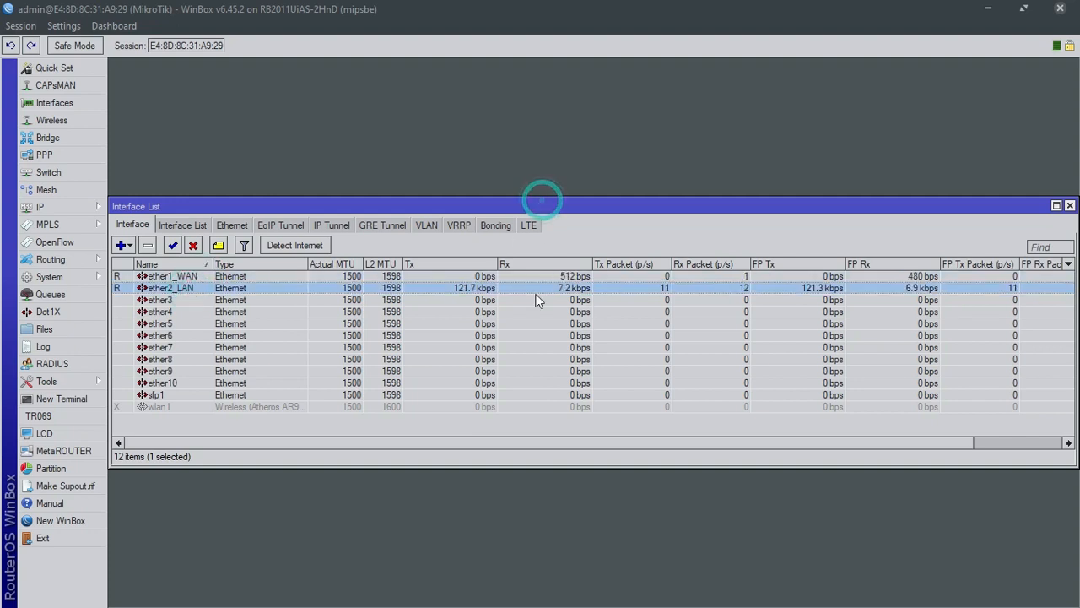
Start a new VLAN interface and paste the name INT.VLAN from the notes
click(427, 225)
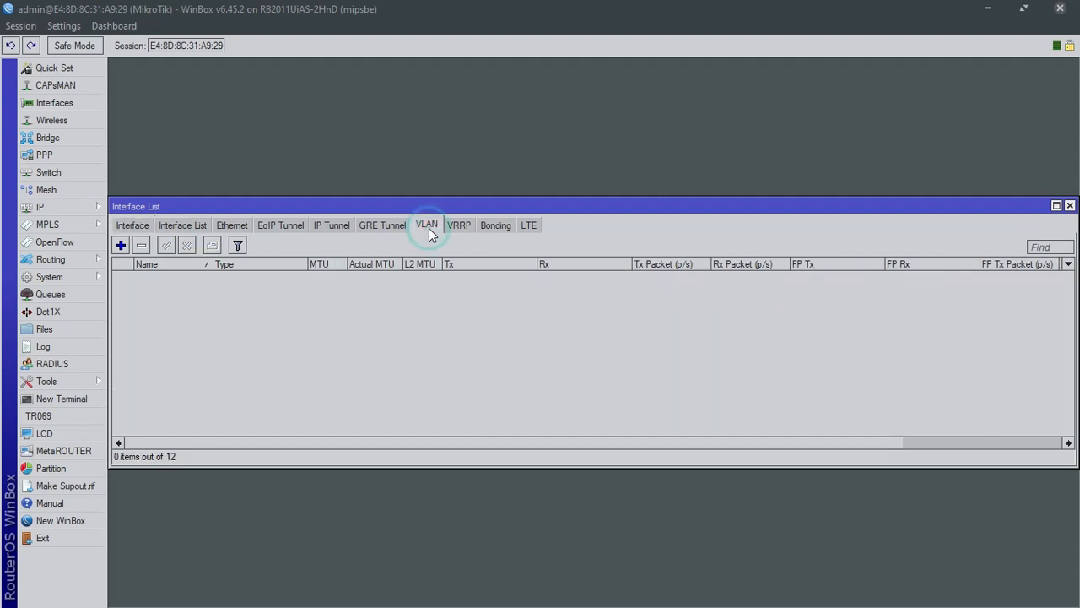
click(122, 246)
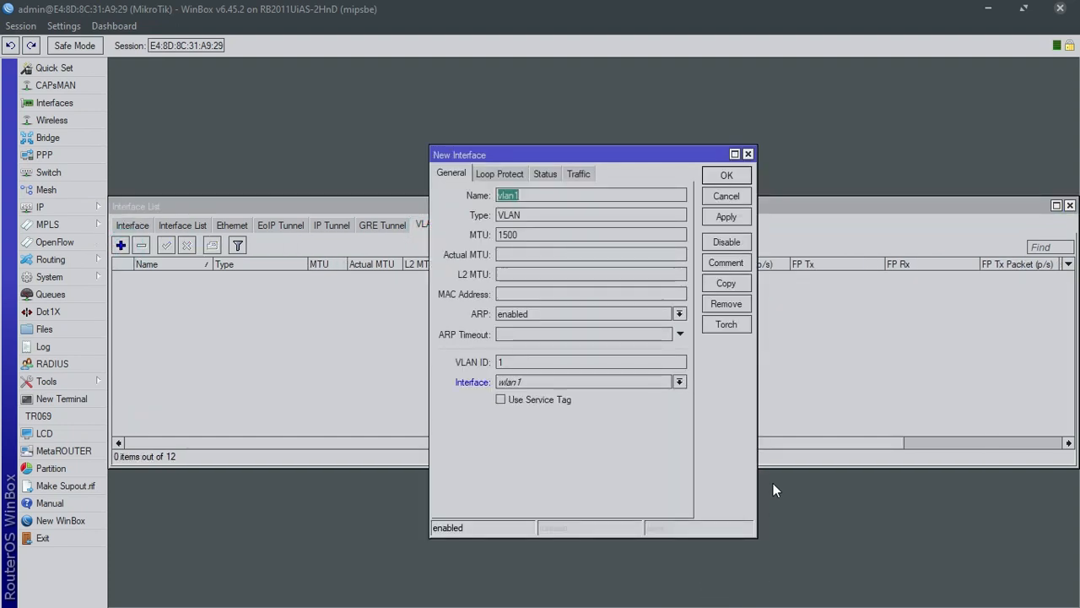
click(1022, 8)
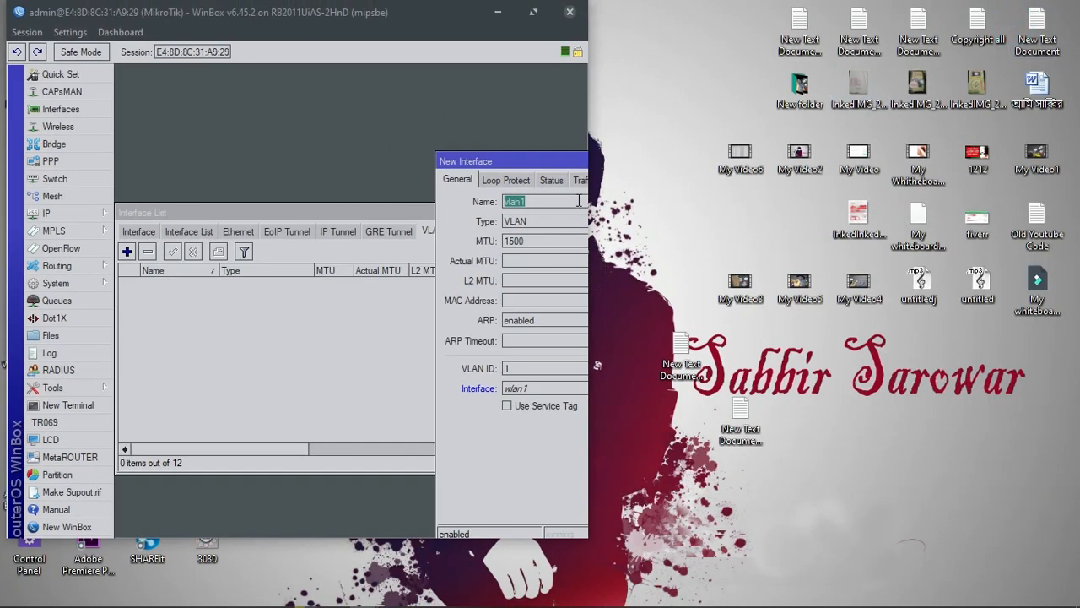
drag(588, 204, 915, 211)
drag(911, 537, 983, 588)
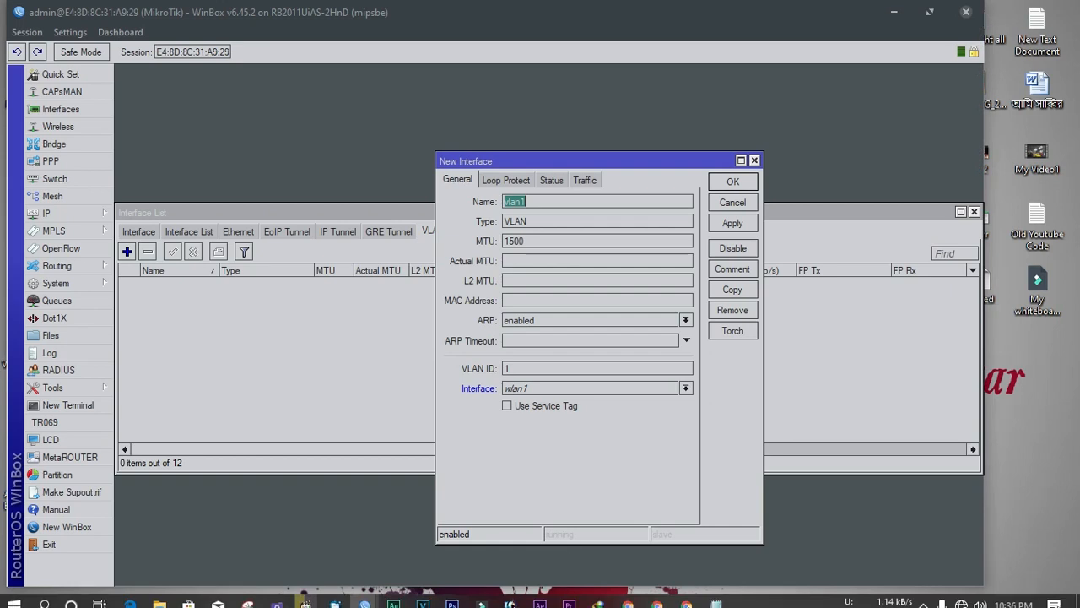
click(716, 595)
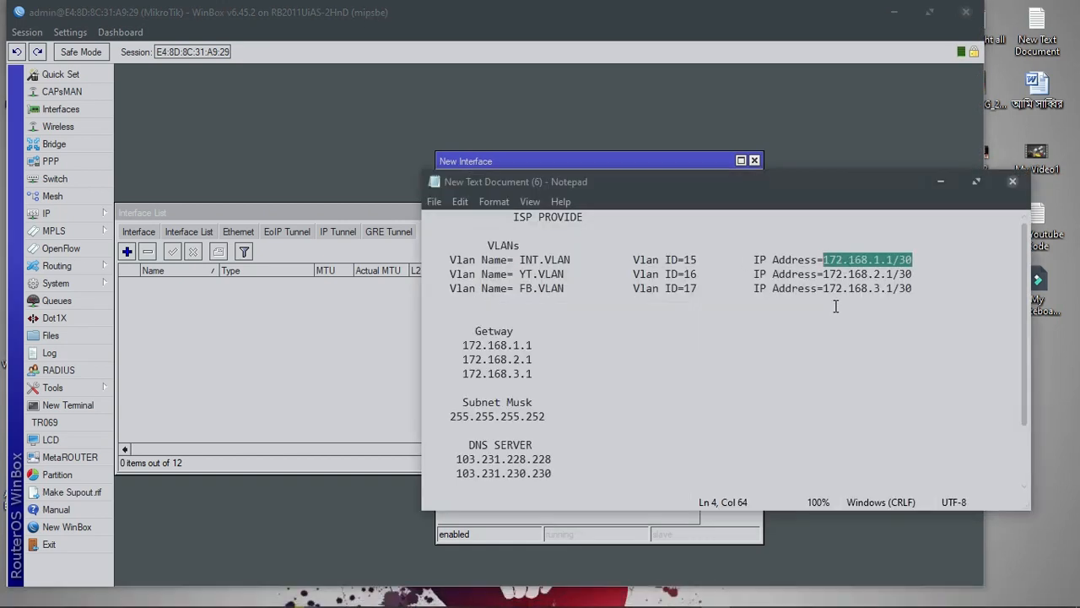
drag(573, 259, 520, 260)
right_click(521, 261)
click(561, 311)
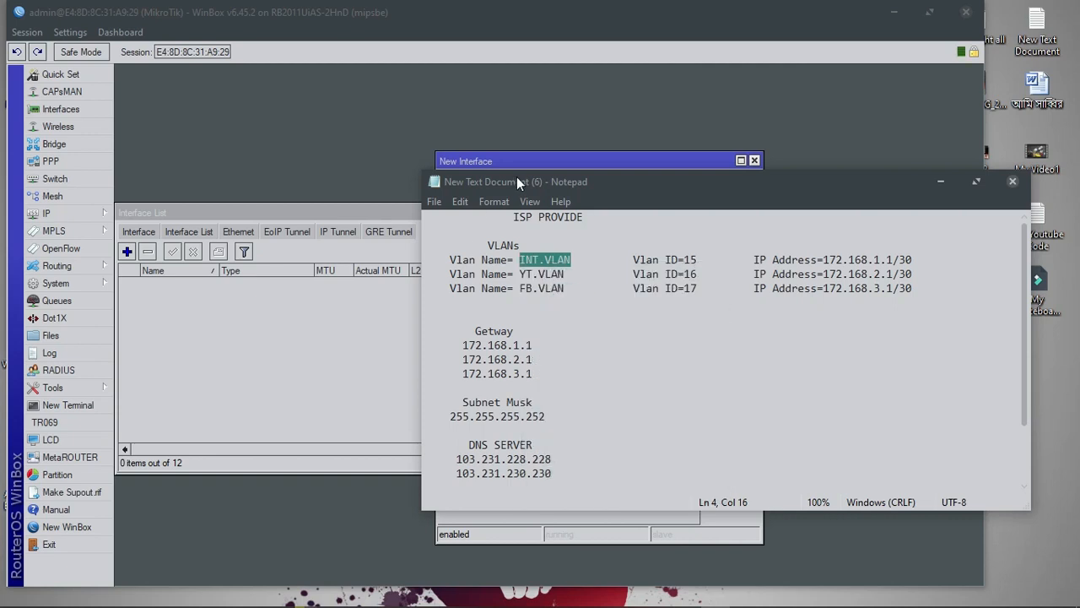
click(941, 180)
key(ctrl+v)
Set VLAN ID 15 with parent interface ether1_WAN and apply it
double_click(511, 367)
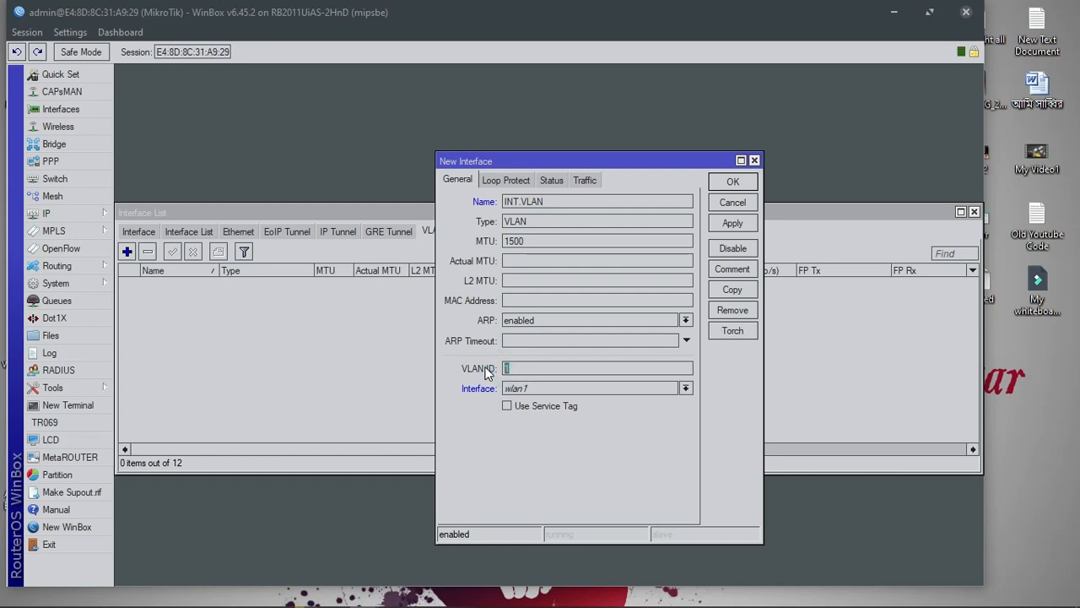
click(532, 369)
click(549, 387)
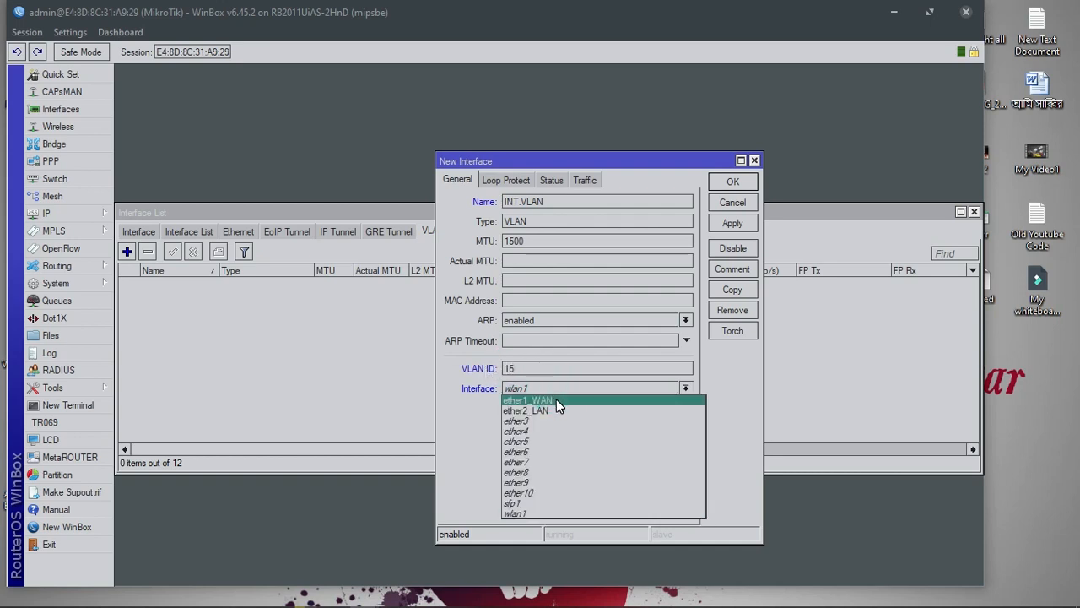
click(556, 399)
click(555, 389)
click(555, 397)
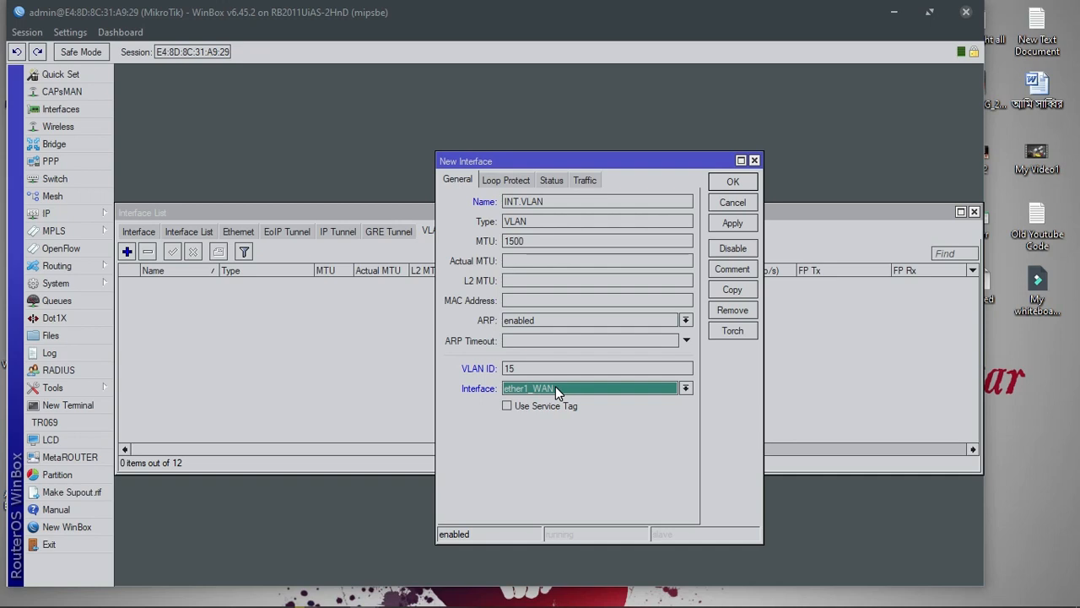
click(731, 225)
Copy the VLAN as YT.VLAN with VLAN ID 16 on ether1_WAN and apply it
click(732, 290)
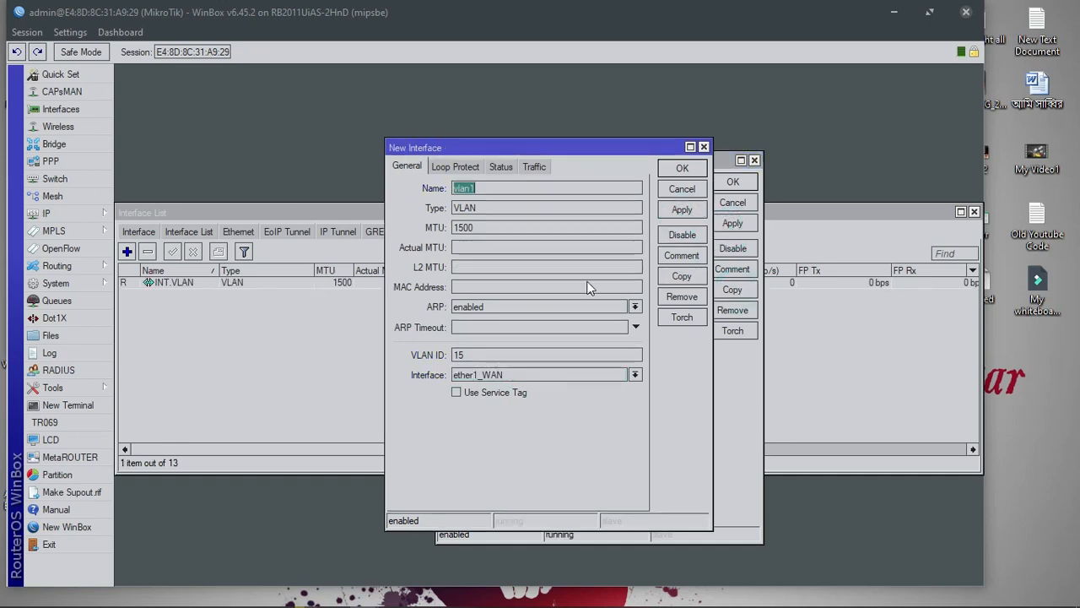
click(715, 596)
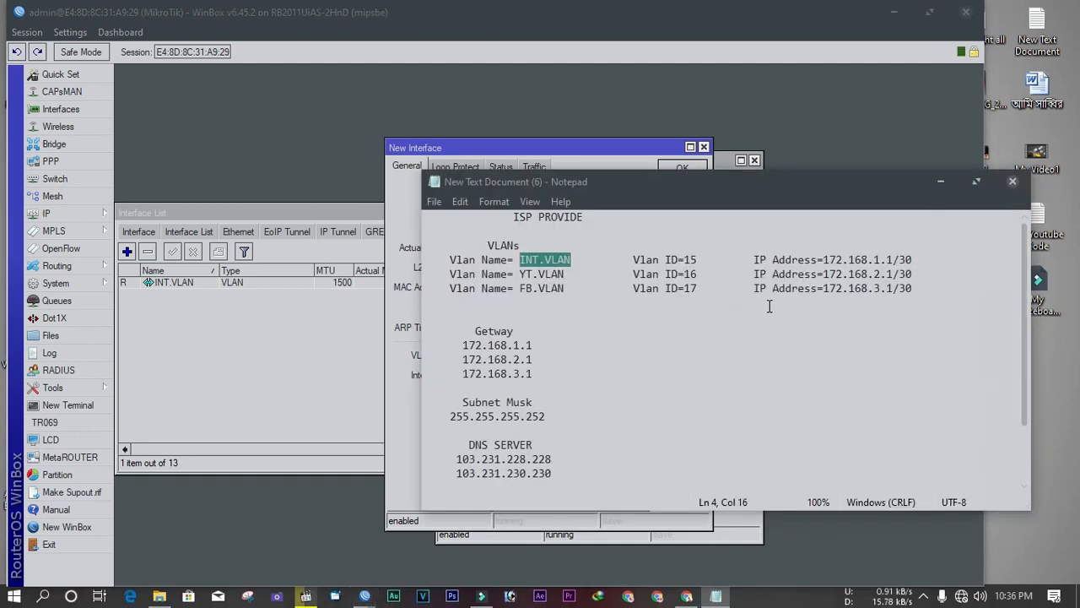
double_click(544, 275)
right_click(523, 274)
click(559, 325)
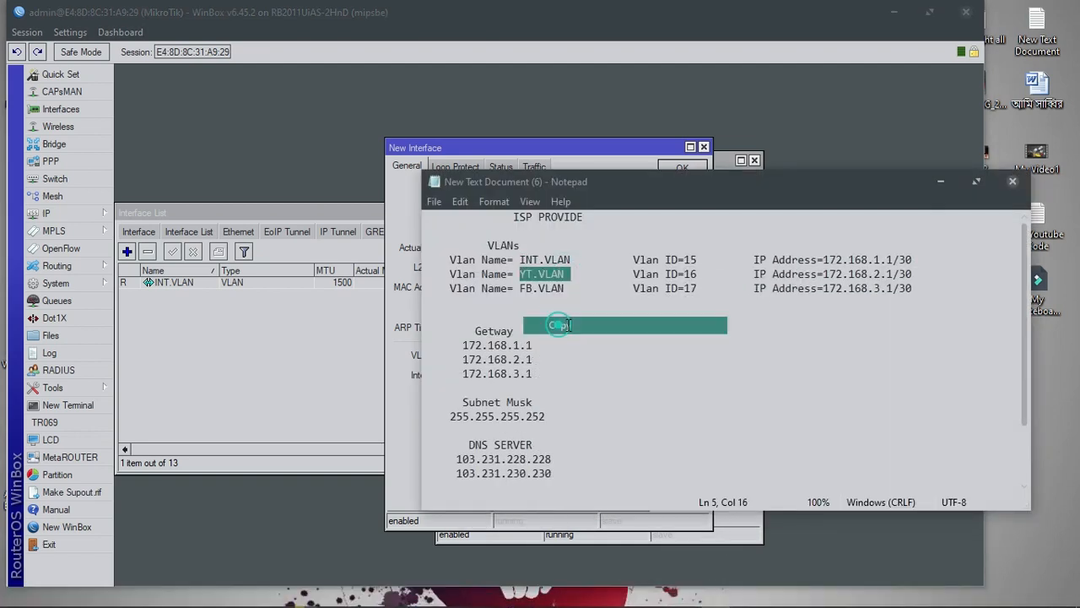
click(940, 181)
key(ctrl+v)
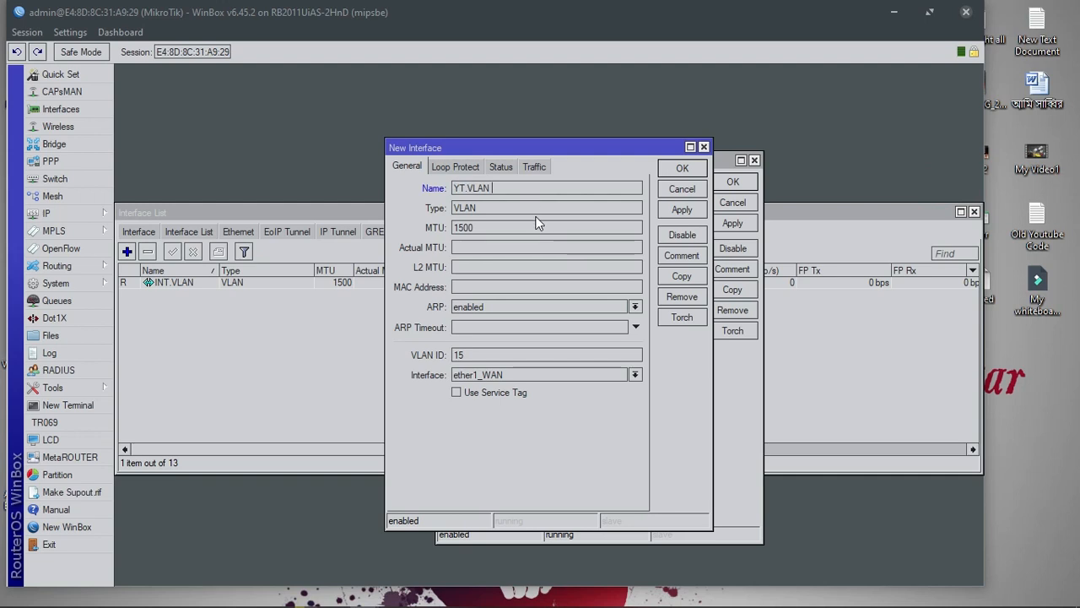
double_click(475, 355)
text(16)
click(514, 375)
click(516, 376)
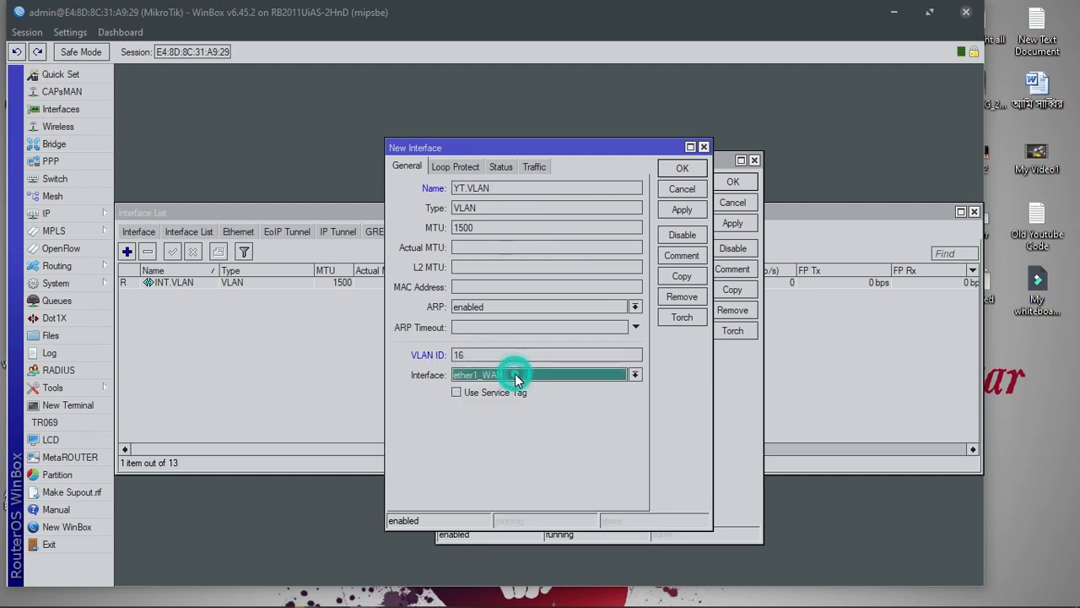
click(682, 209)
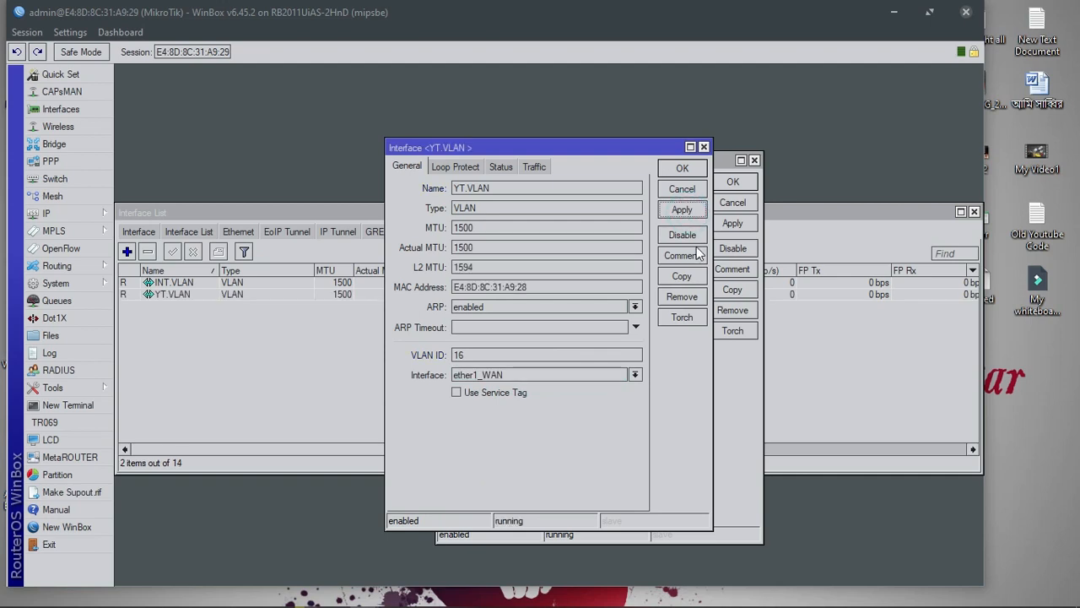
Copy it again as FB.VLAN with VLAN ID 17 and apply it
click(691, 279)
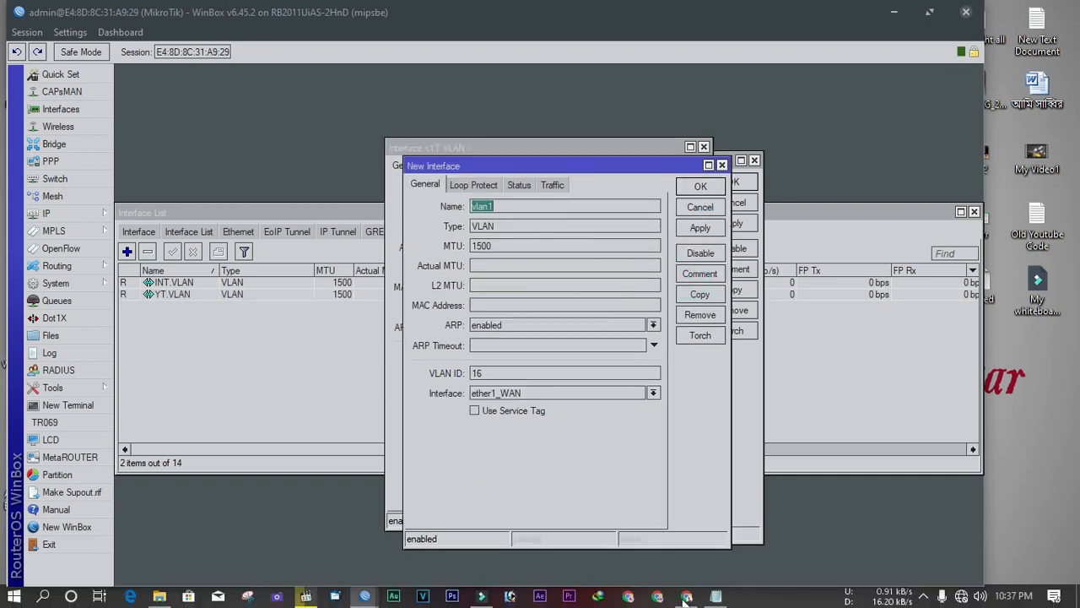
click(716, 596)
drag(571, 289, 518, 292)
right_click(518, 292)
click(552, 342)
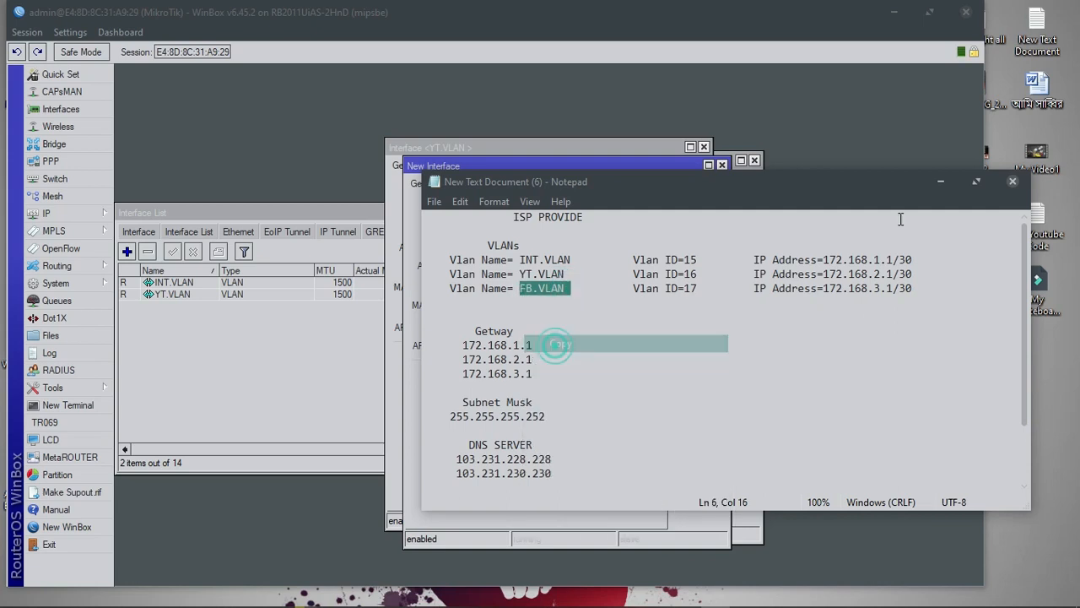
click(938, 183)
key(ctrl+v)
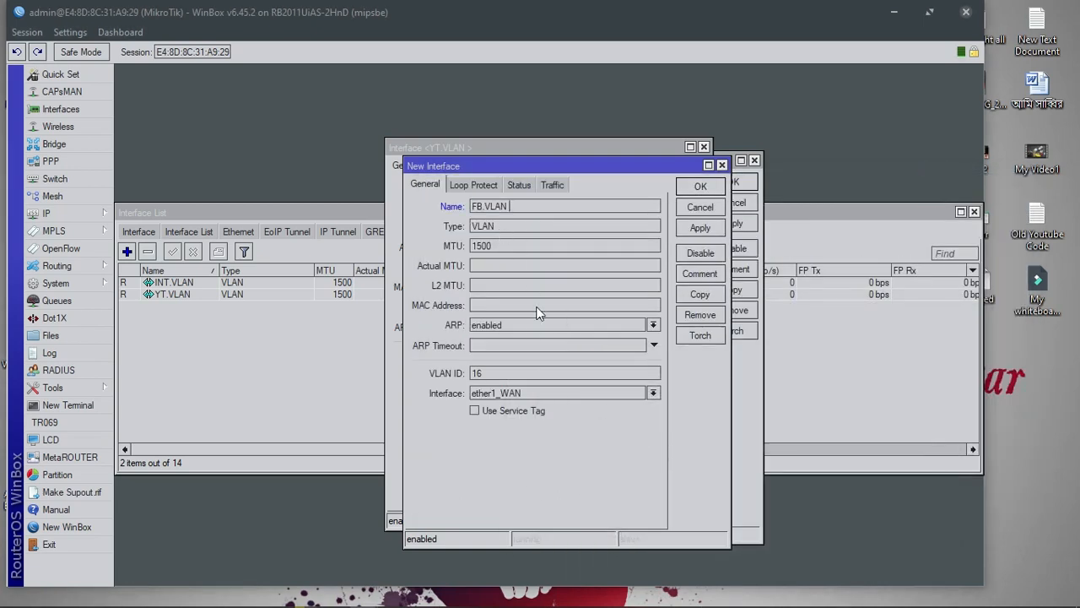
double_click(477, 373)
text(17)
click(713, 227)
Close the three VLAN dialogs and the interface list
click(707, 186)
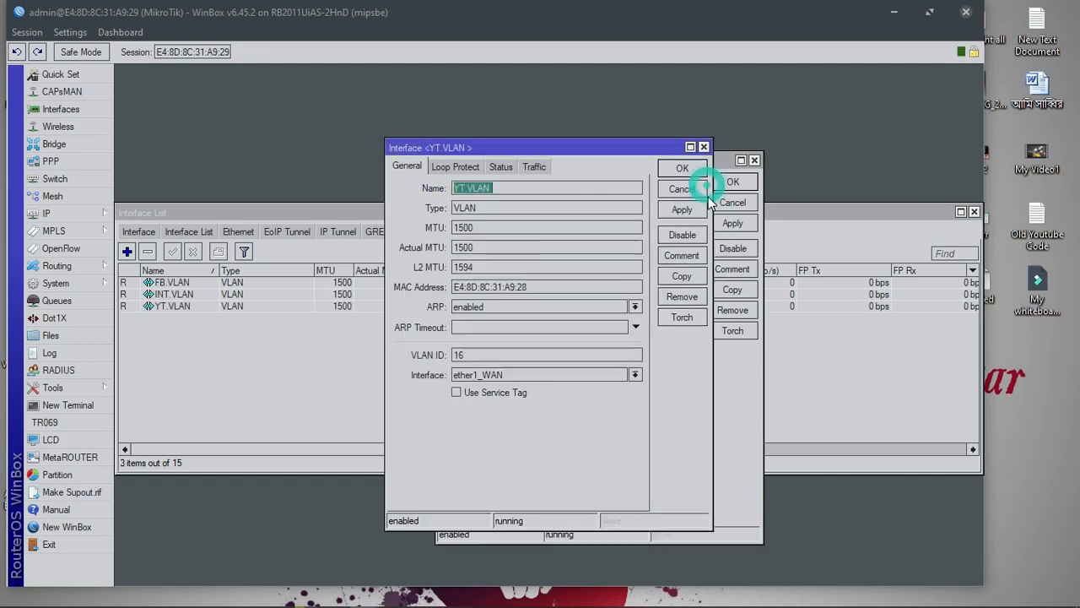
click(685, 168)
click(733, 183)
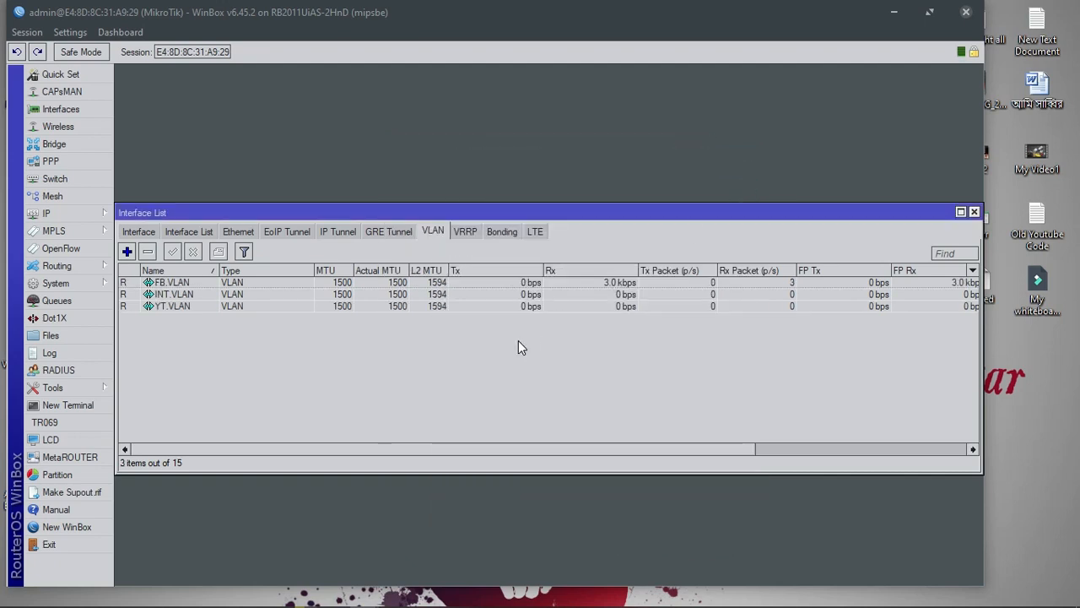
click(973, 211)
Open the IP address list and add a new address on interface INT.VLAN
click(90, 214)
click(144, 215)
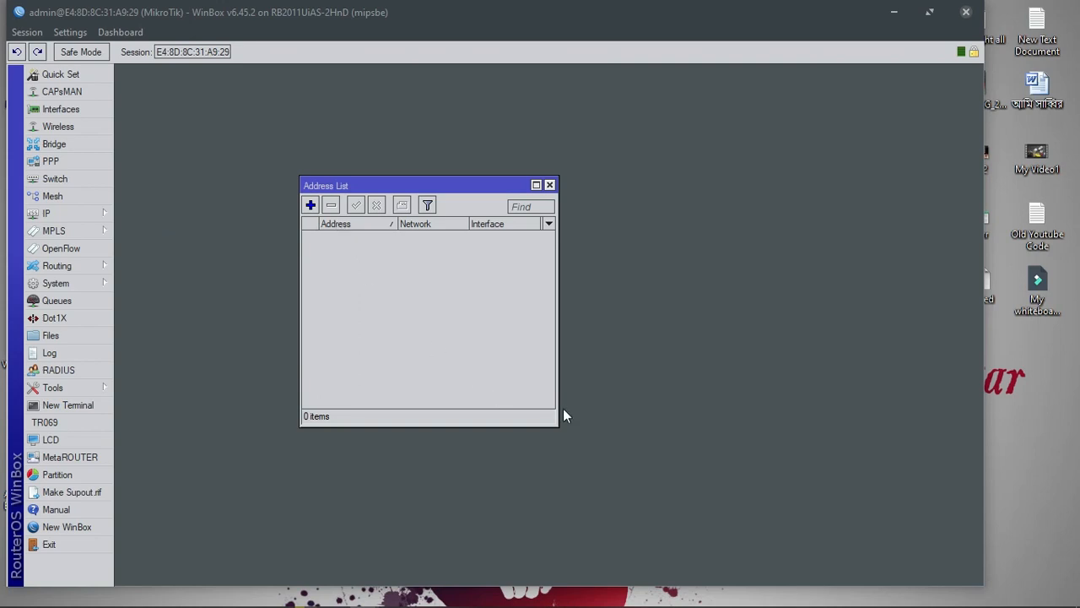
drag(557, 426, 582, 532)
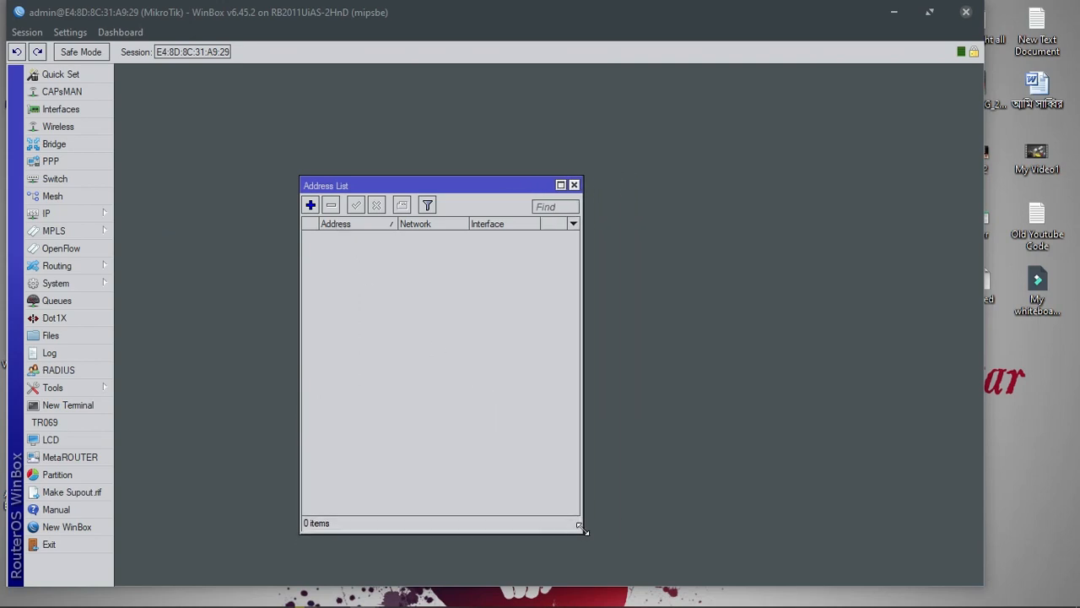
drag(424, 187, 418, 143)
click(305, 160)
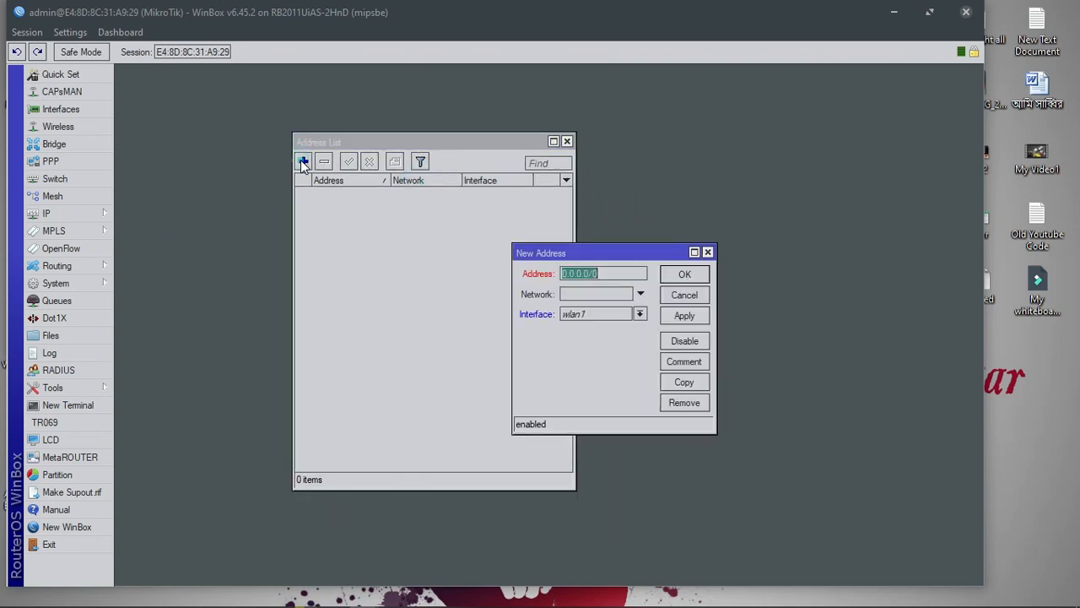
click(657, 331)
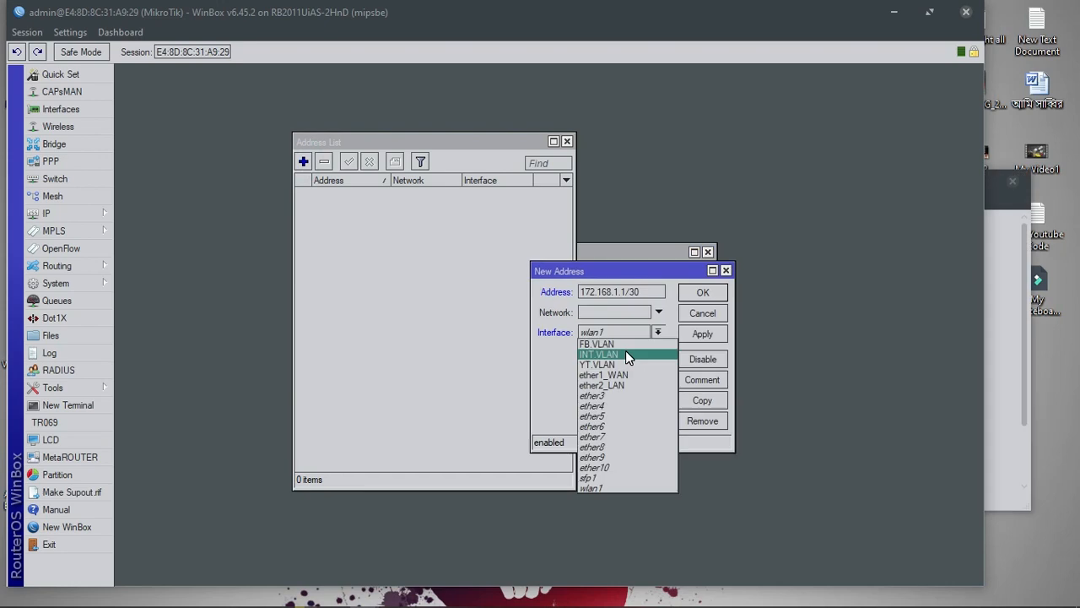
click(626, 350)
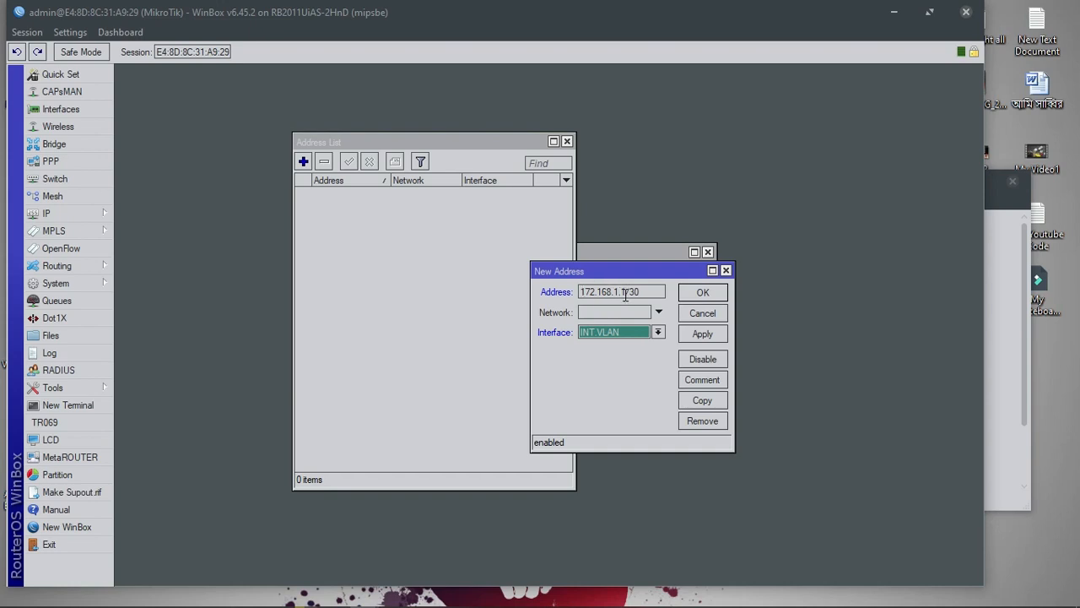
Enter the address 172.168.1.2/30 and apply it
double_click(626, 291)
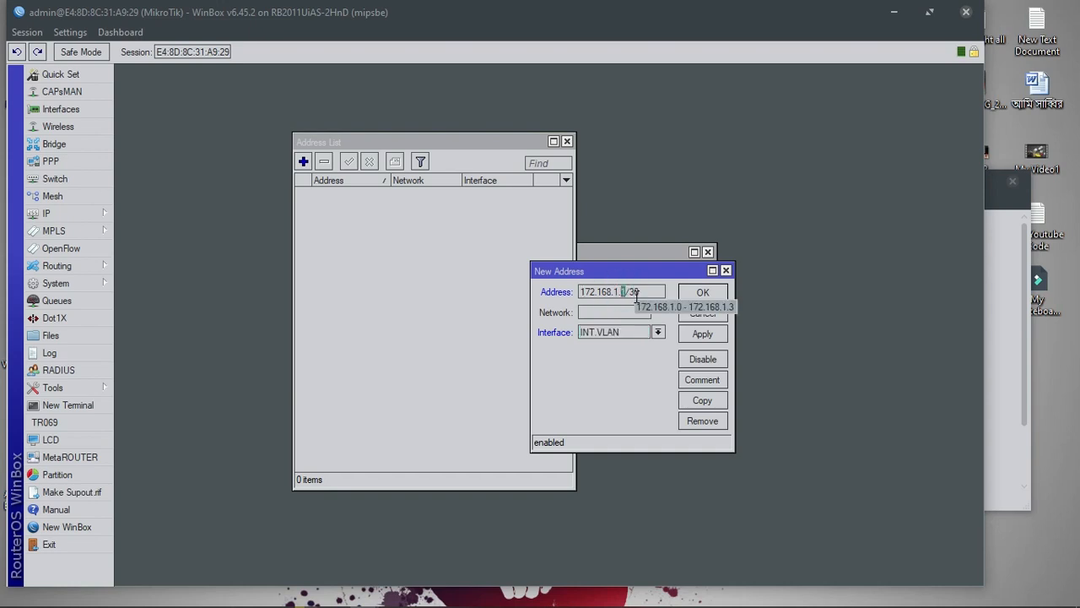
text(2)
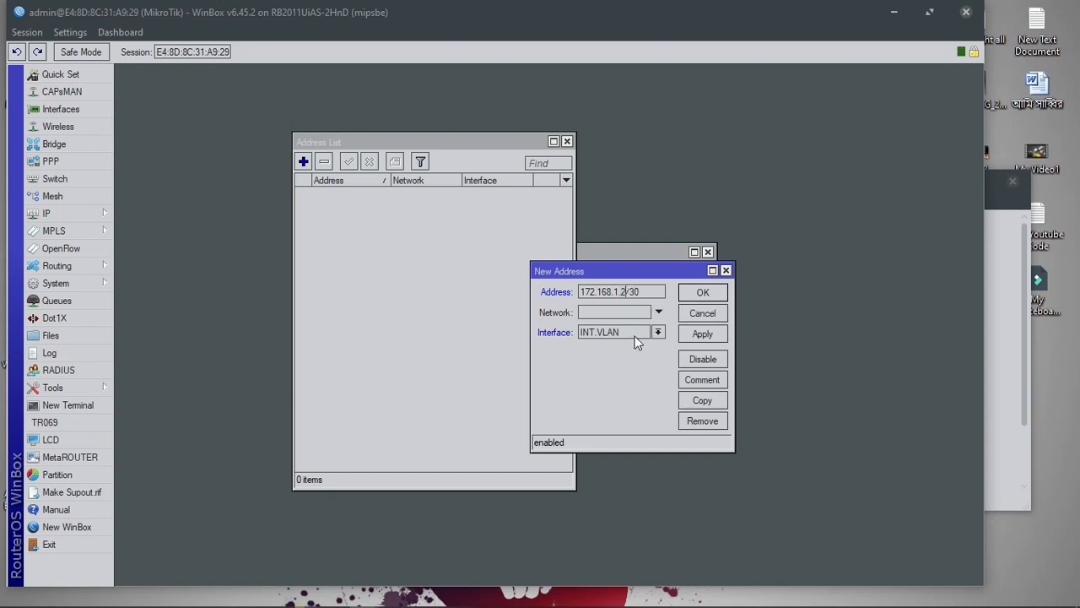
click(628, 291)
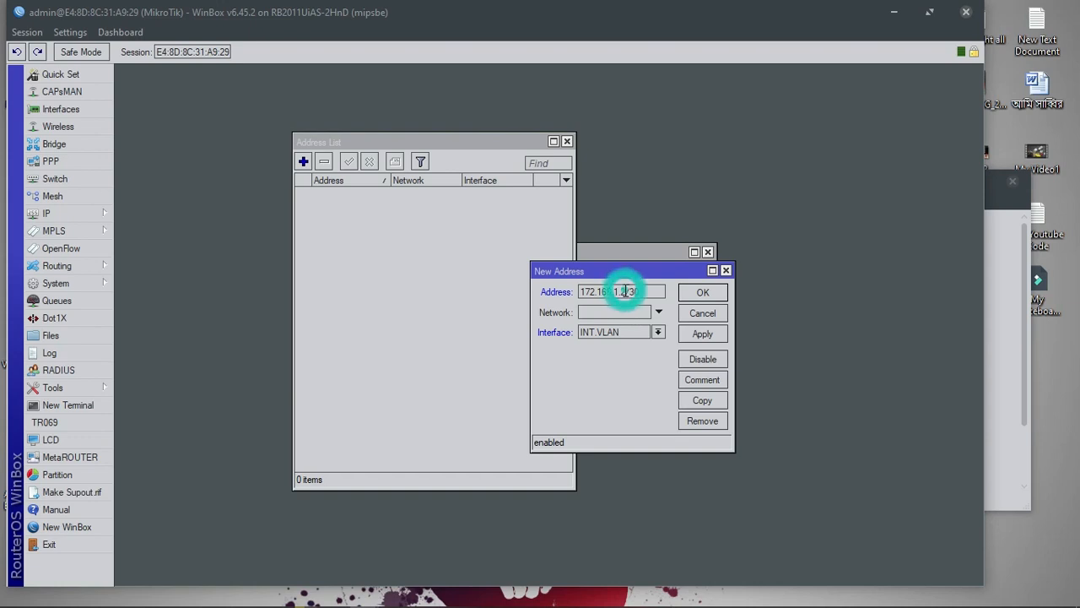
double_click(623, 292)
click(622, 291)
click(642, 294)
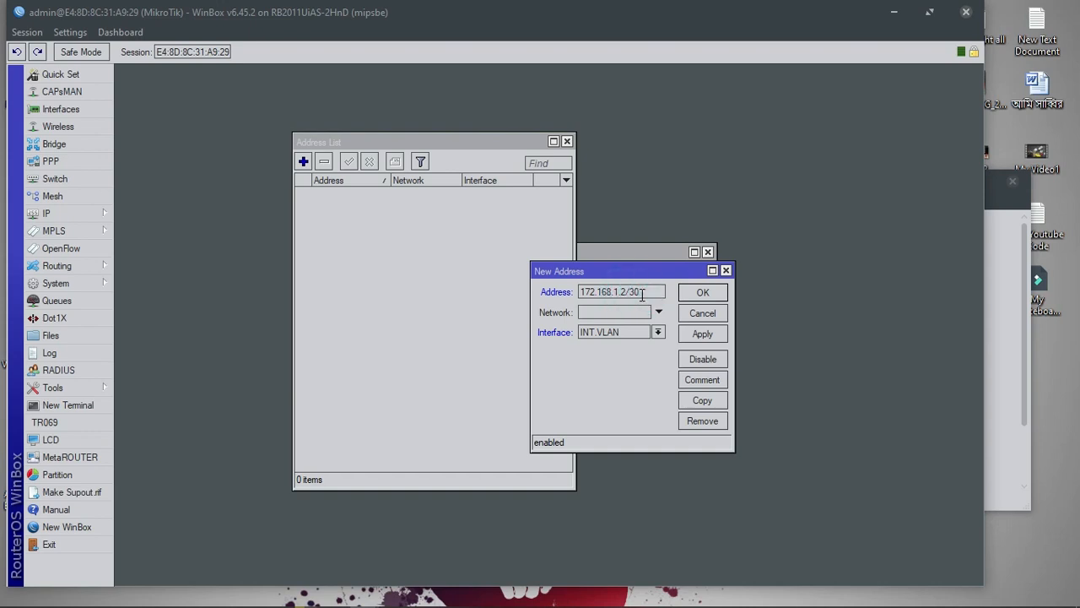
mouse_move(641, 293)
double_click(622, 291)
click(625, 291)
click(709, 335)
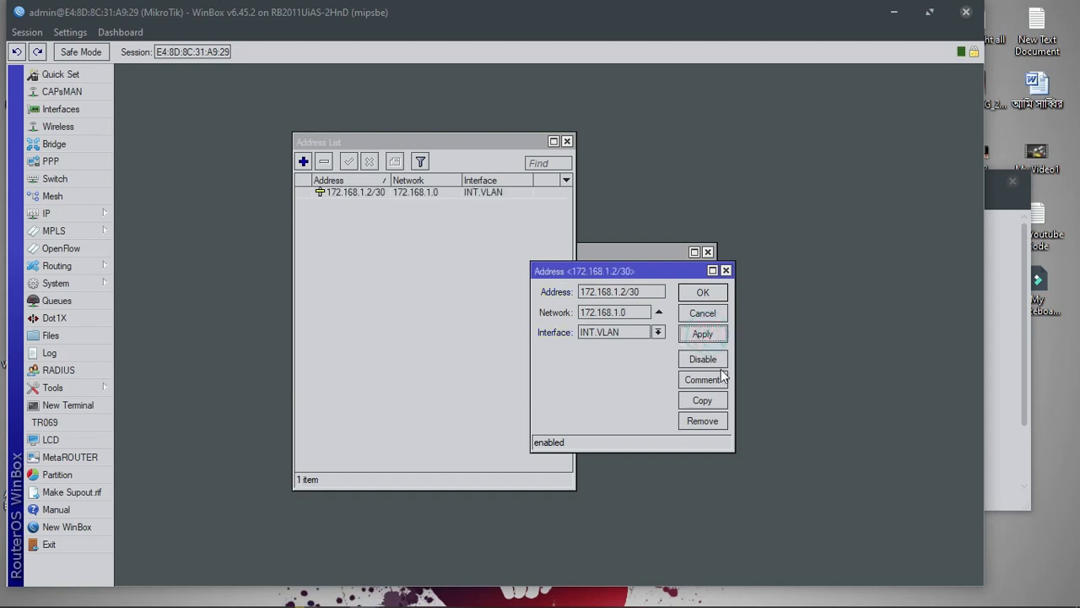
Copy the address as 172.168.2.2/30 on YT.VLAN and apply it
click(714, 402)
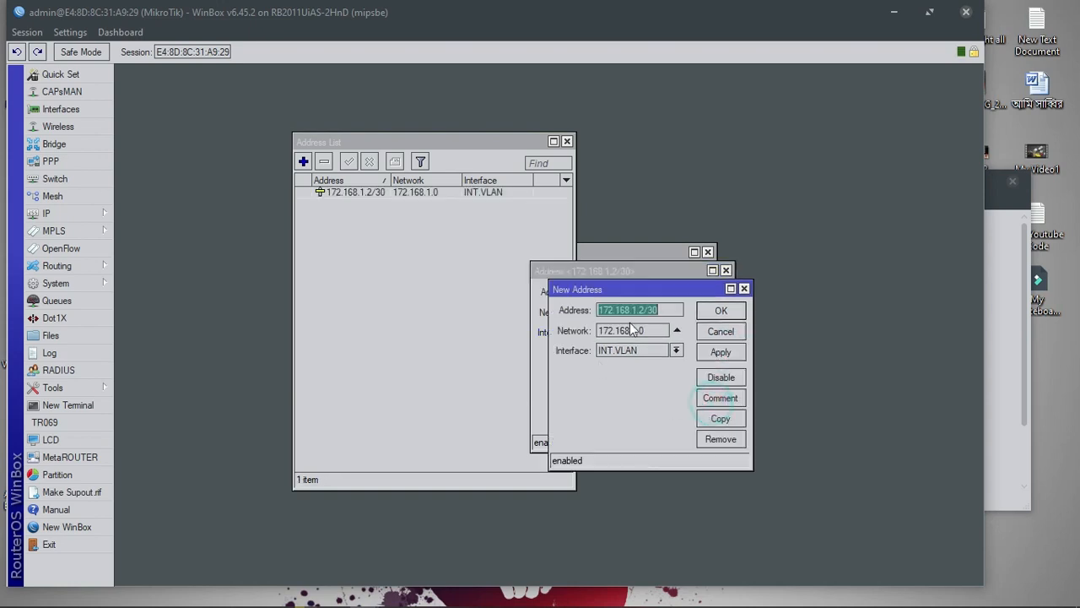
click(637, 309)
click(634, 310)
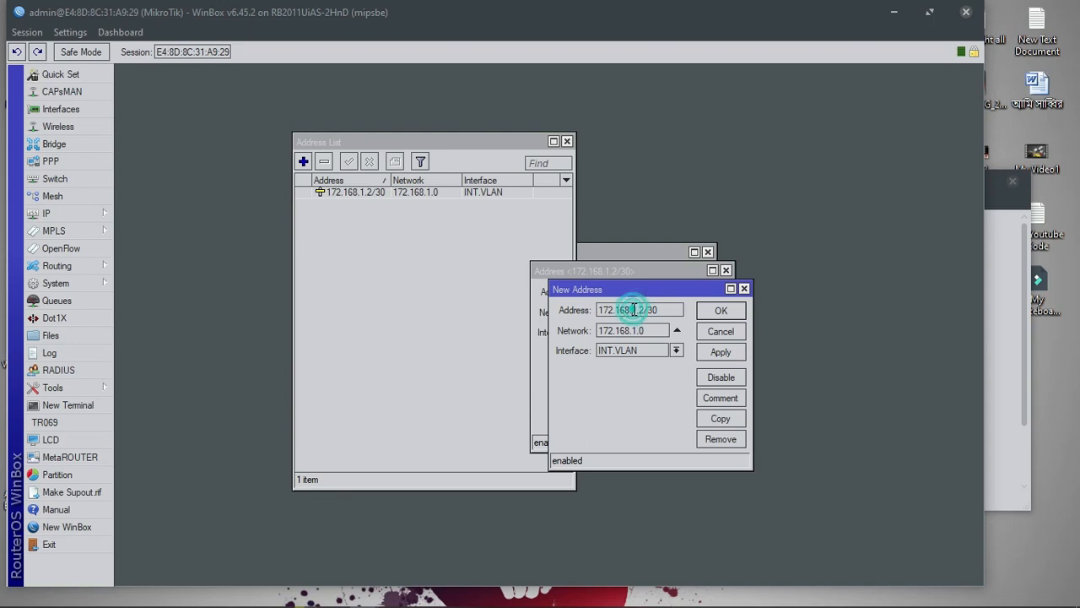
text(2)
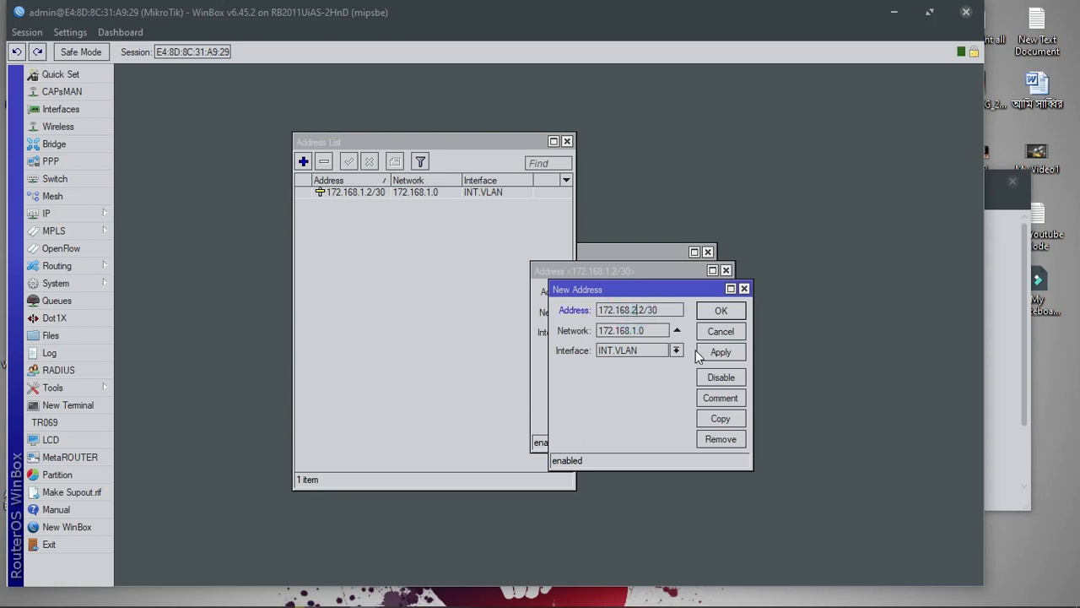
click(675, 350)
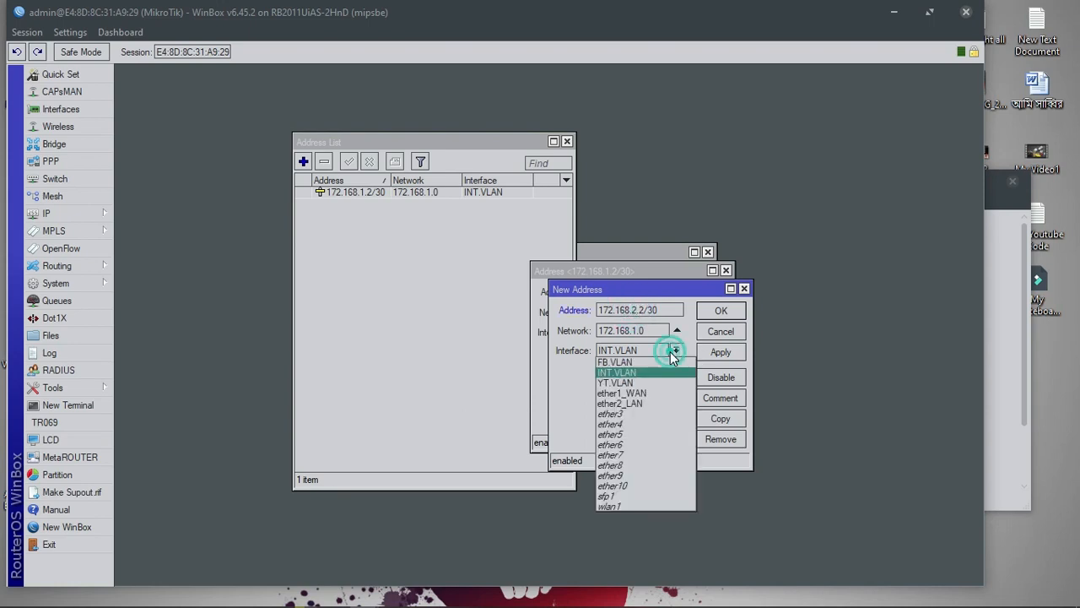
click(634, 381)
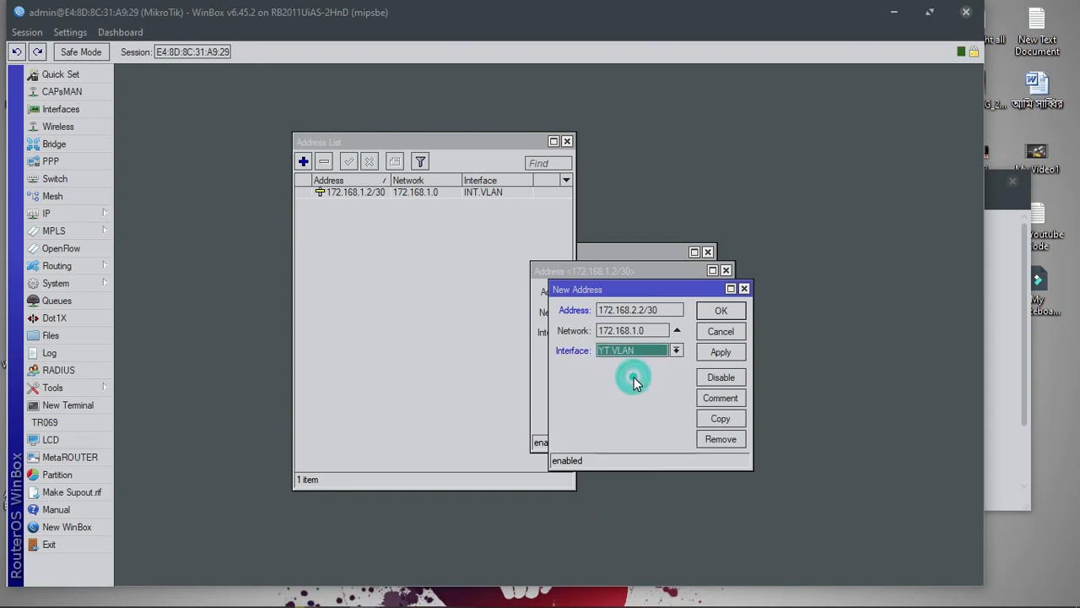
click(731, 359)
Copy it again as 172.168.3.2/30 on FB.VLAN and apply it
click(722, 418)
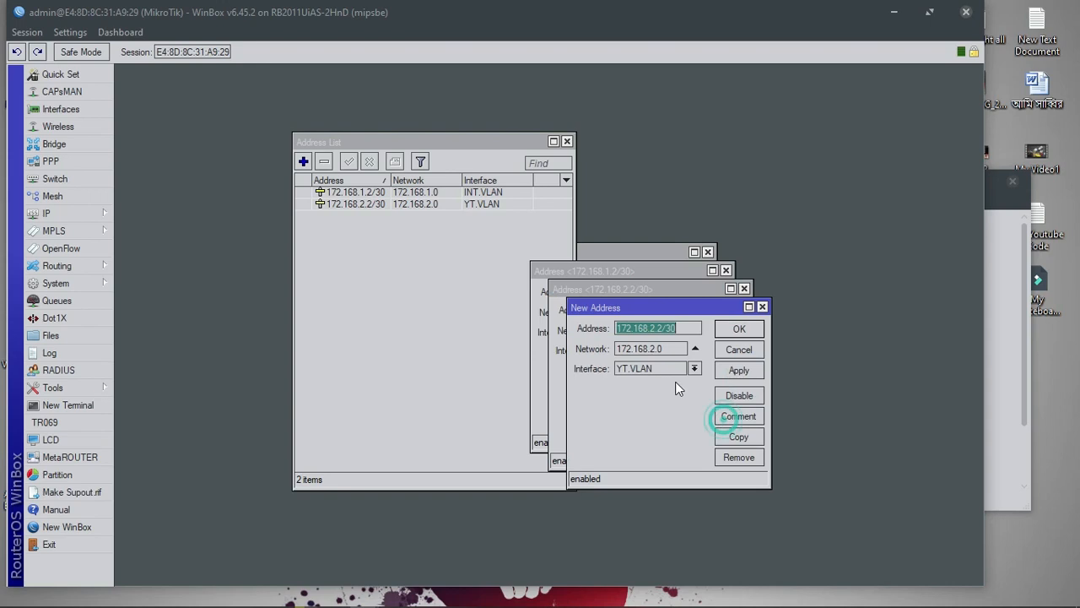
click(654, 325)
key(BackSpace)
text(3)
click(666, 368)
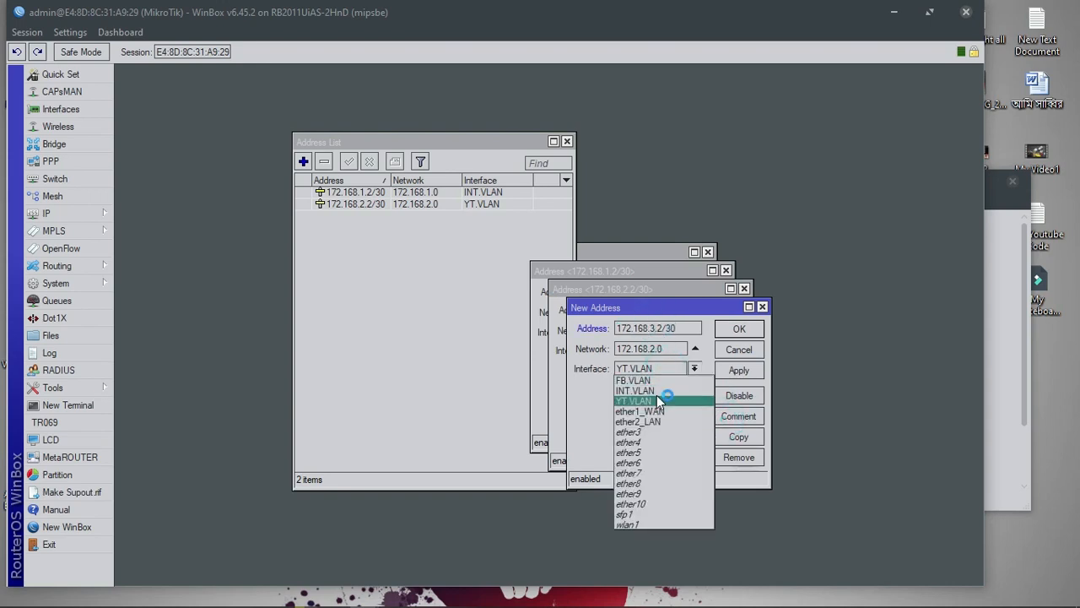
click(639, 381)
click(736, 372)
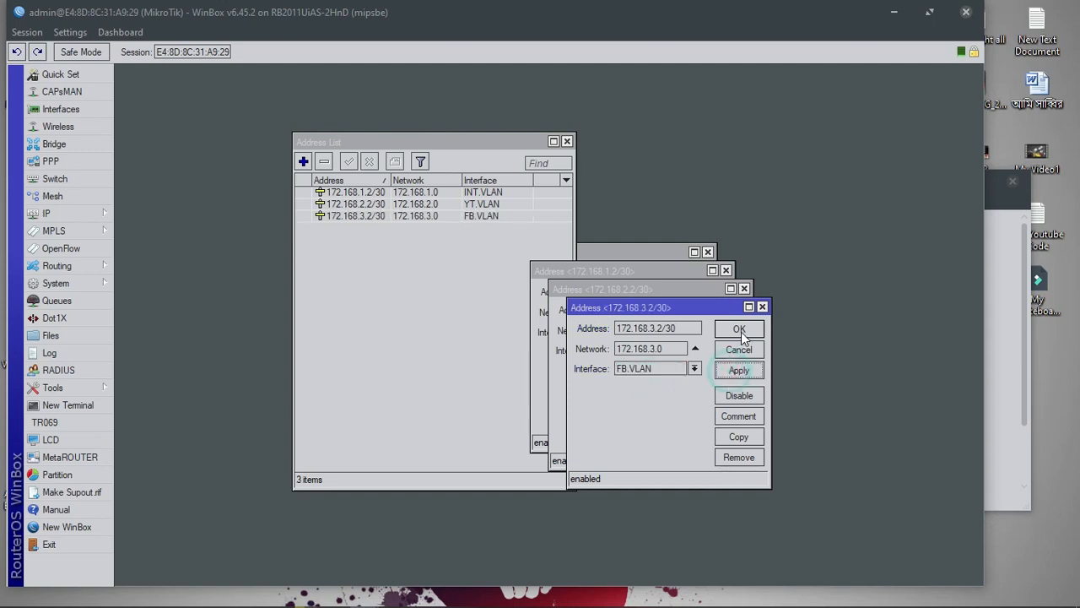
Close all the open address dialogs and the address list
click(736, 350)
click(721, 331)
click(713, 312)
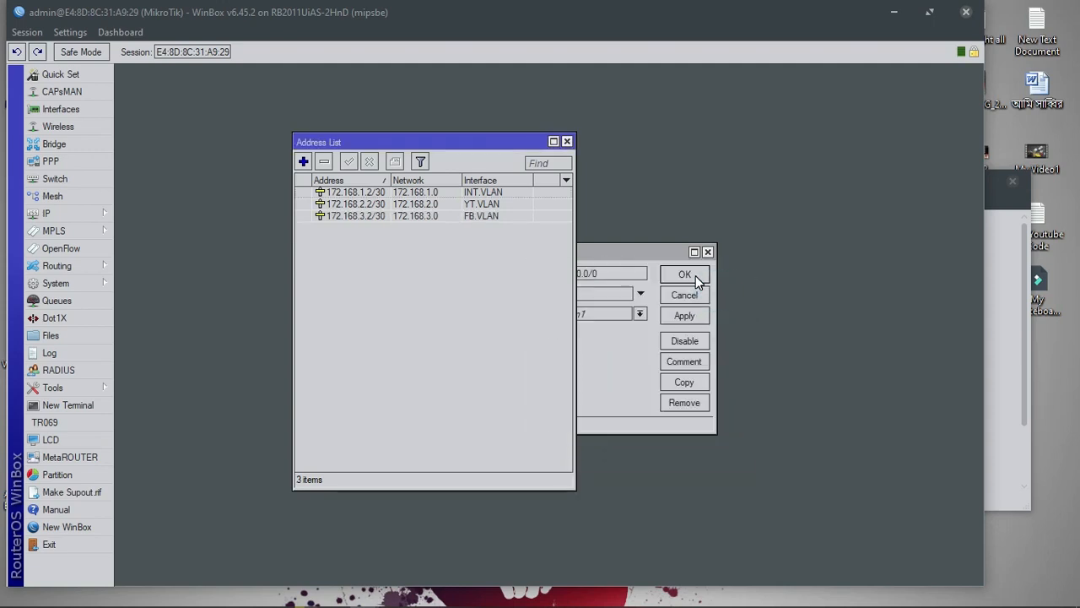
click(707, 252)
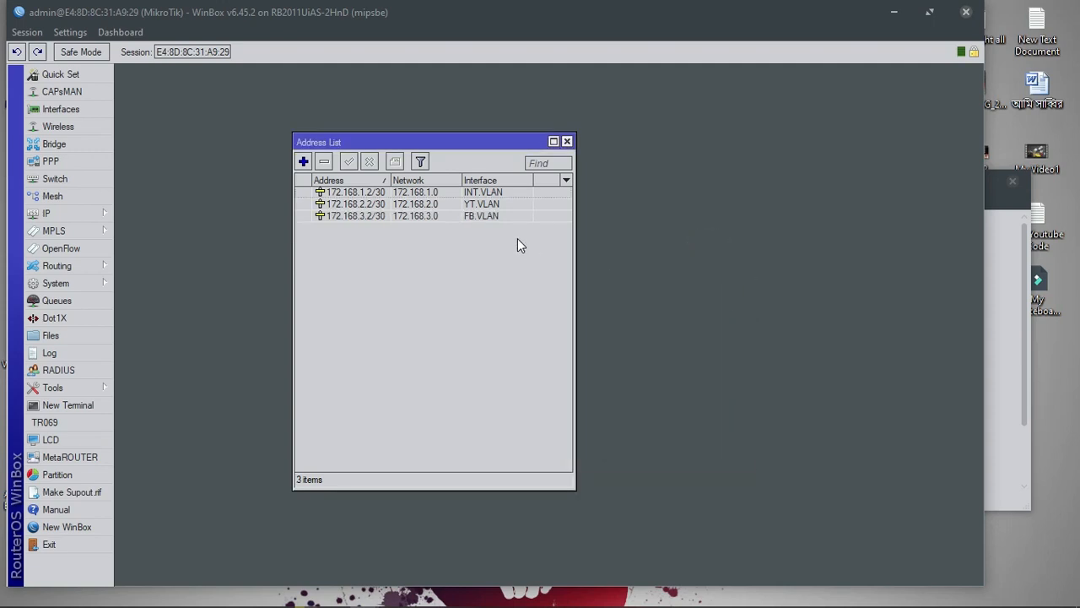
click(566, 142)
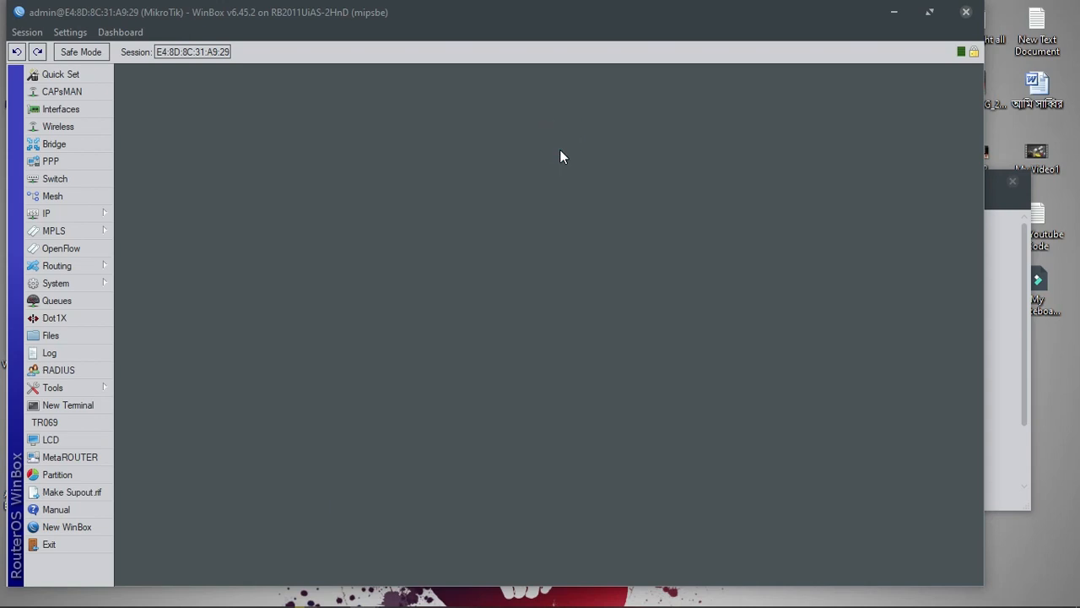
Add a 0.0.0.0/0 route via gateway 172.168.1.1 in the route list
click(67, 111)
click(139, 231)
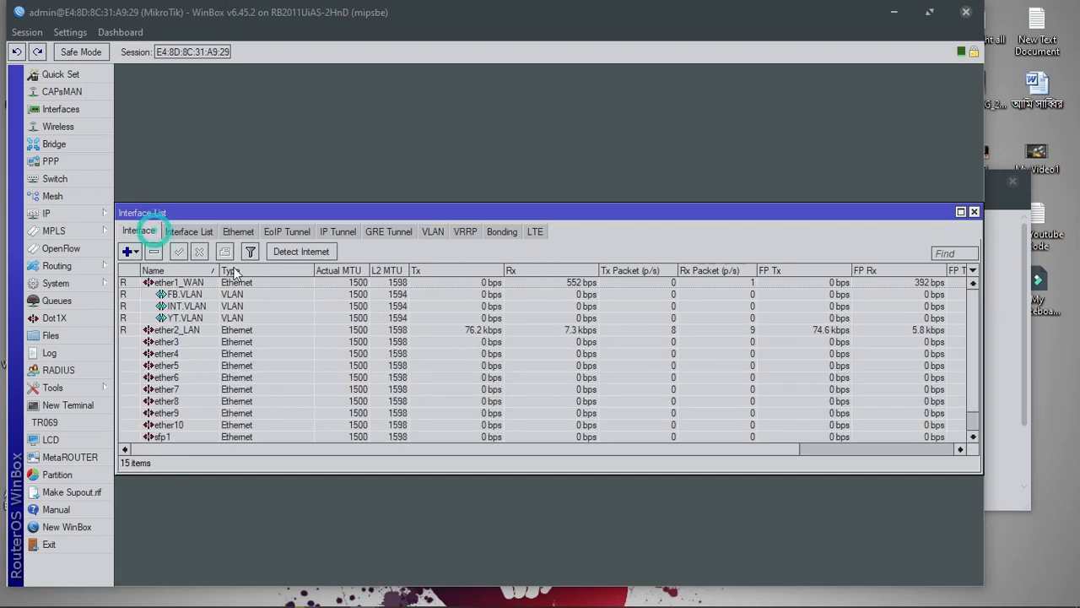
click(213, 332)
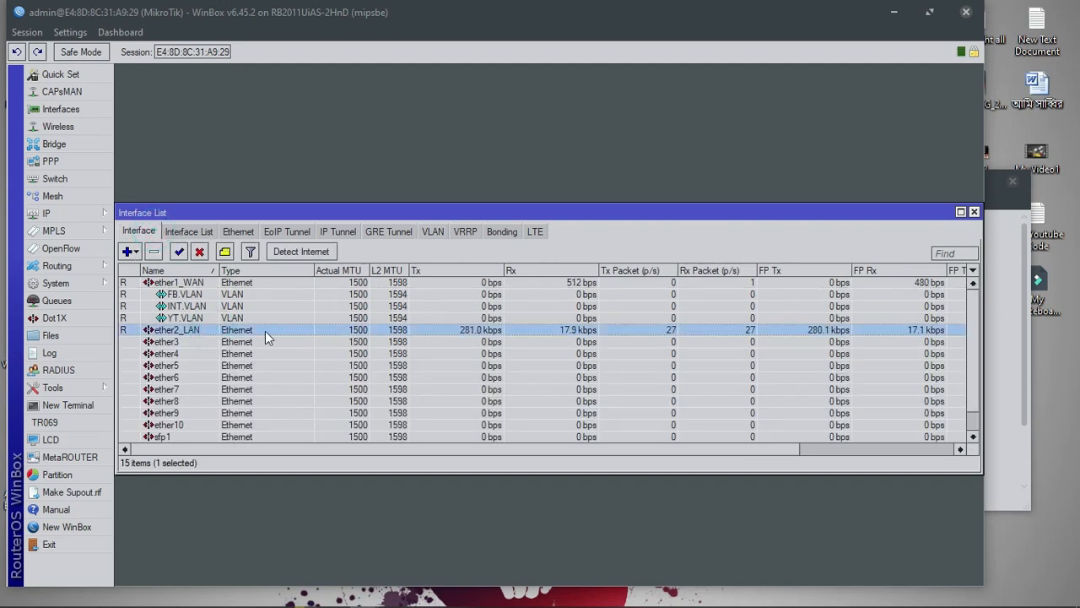
click(94, 212)
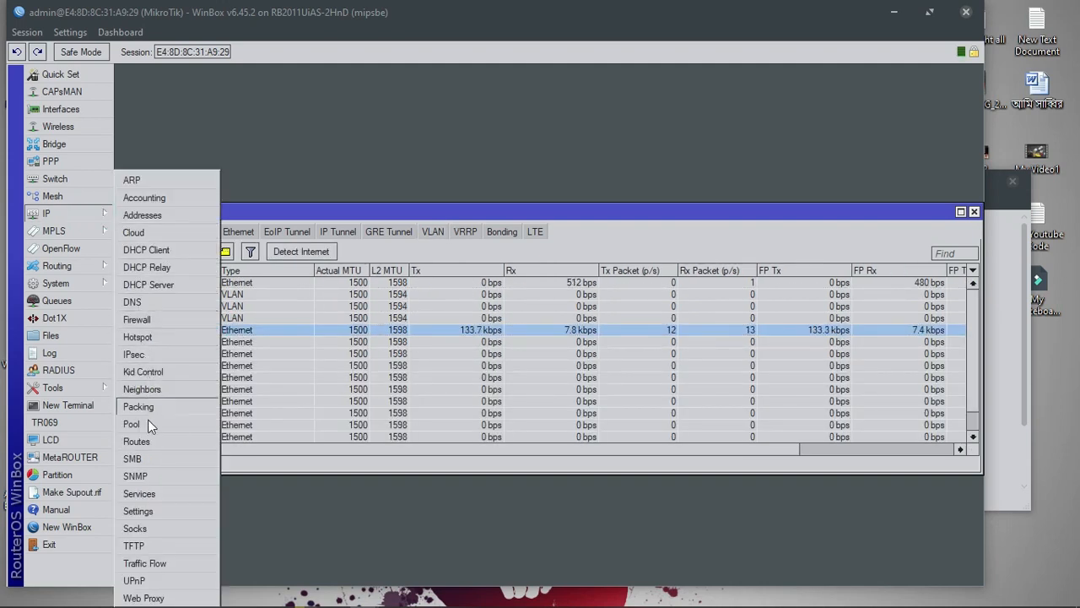
click(148, 447)
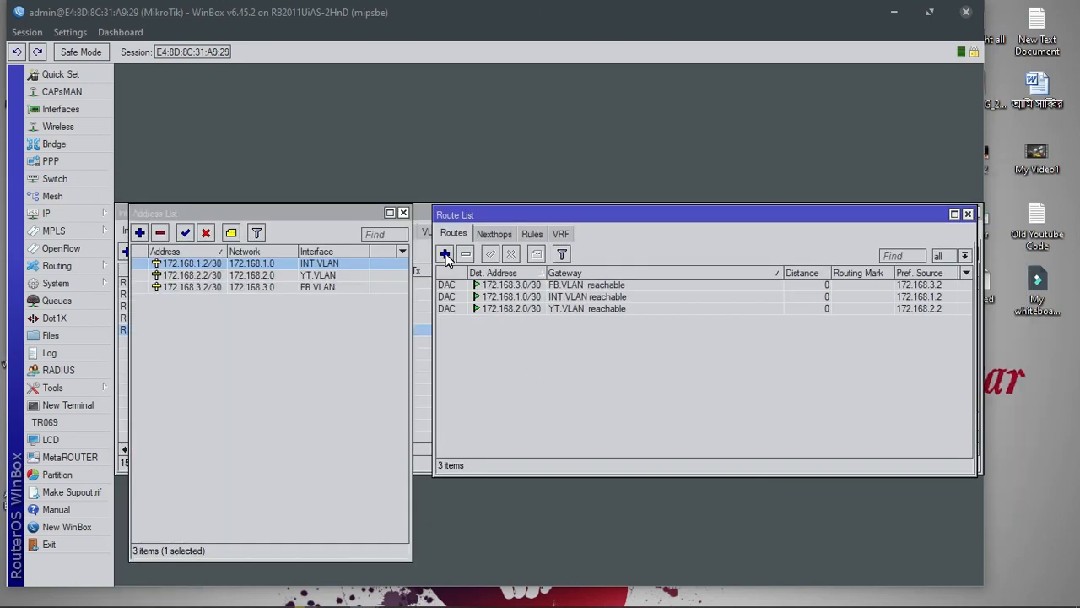
click(445, 254)
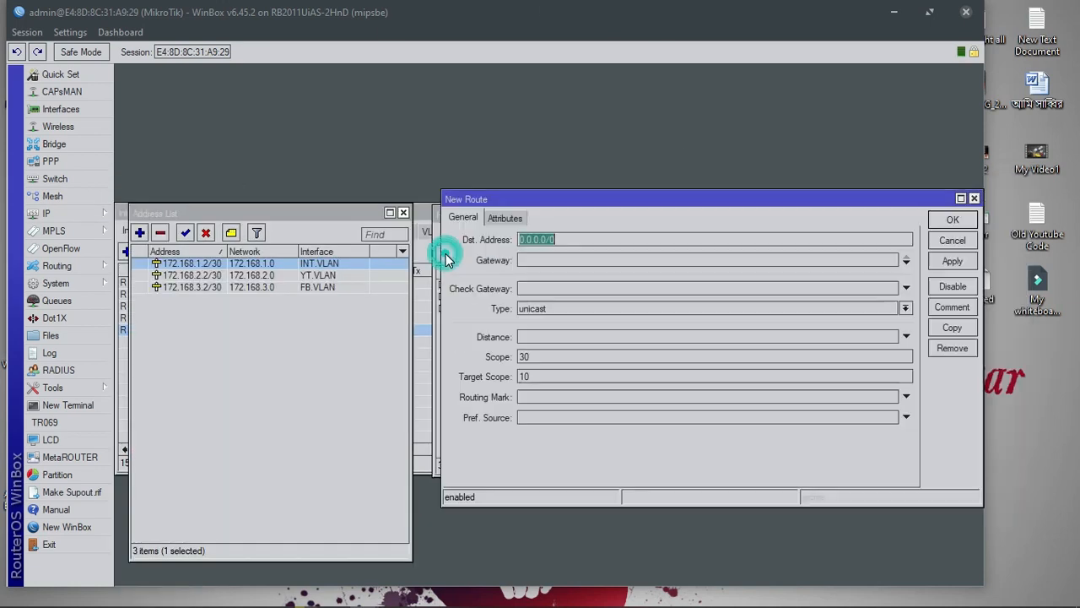
click(555, 261)
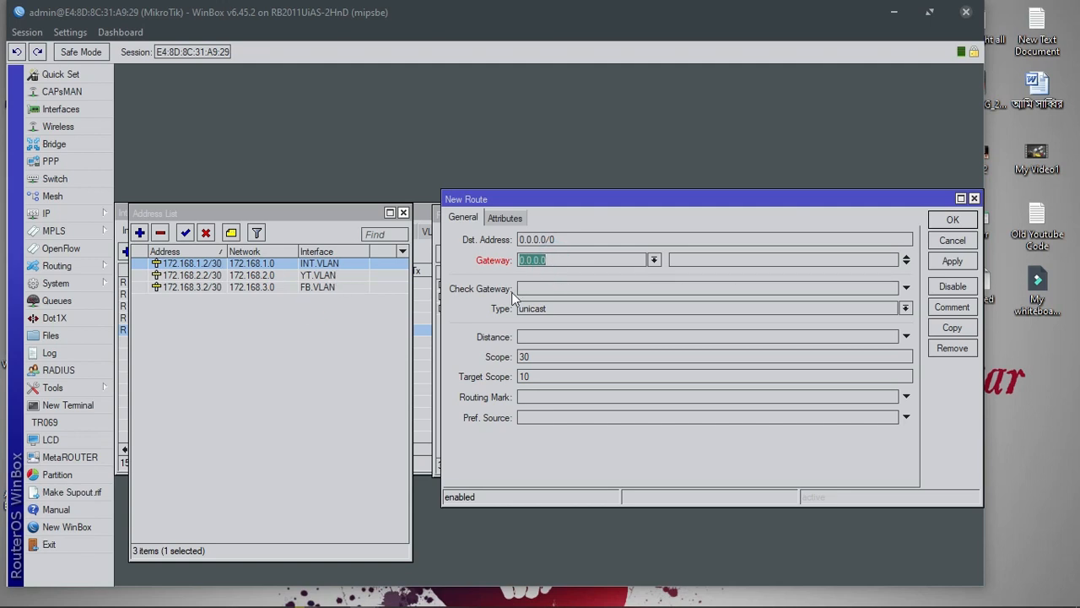
text(172.168.1.1)
click(952, 261)
click(951, 220)
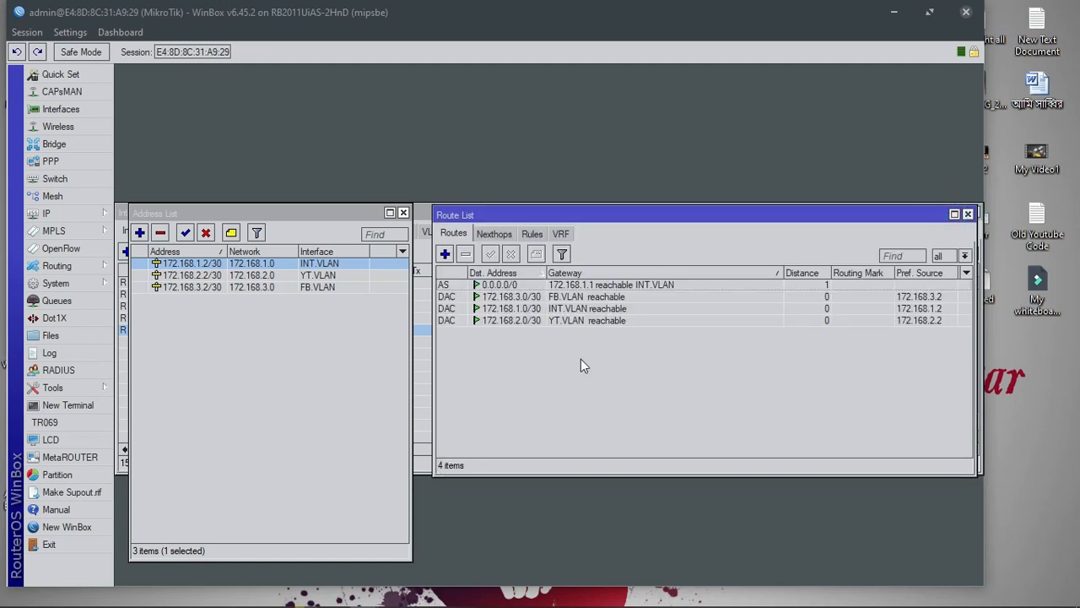
Add a second 0.0.0.0/0 route via gateway 172.168.2.1
click(609, 285)
click(630, 385)
click(624, 285)
click(445, 255)
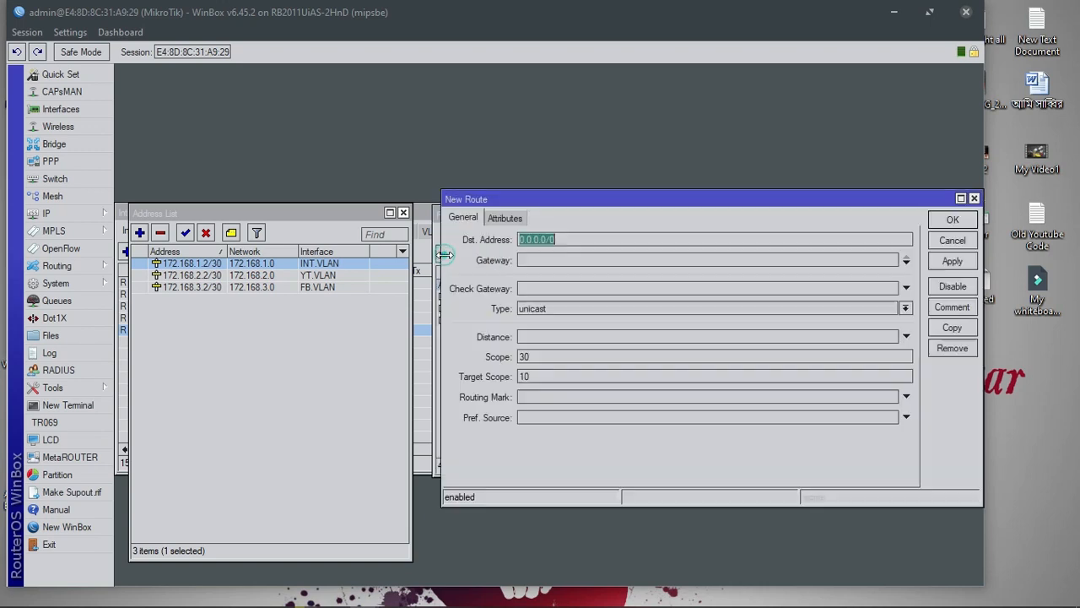
click(563, 264)
text(1)
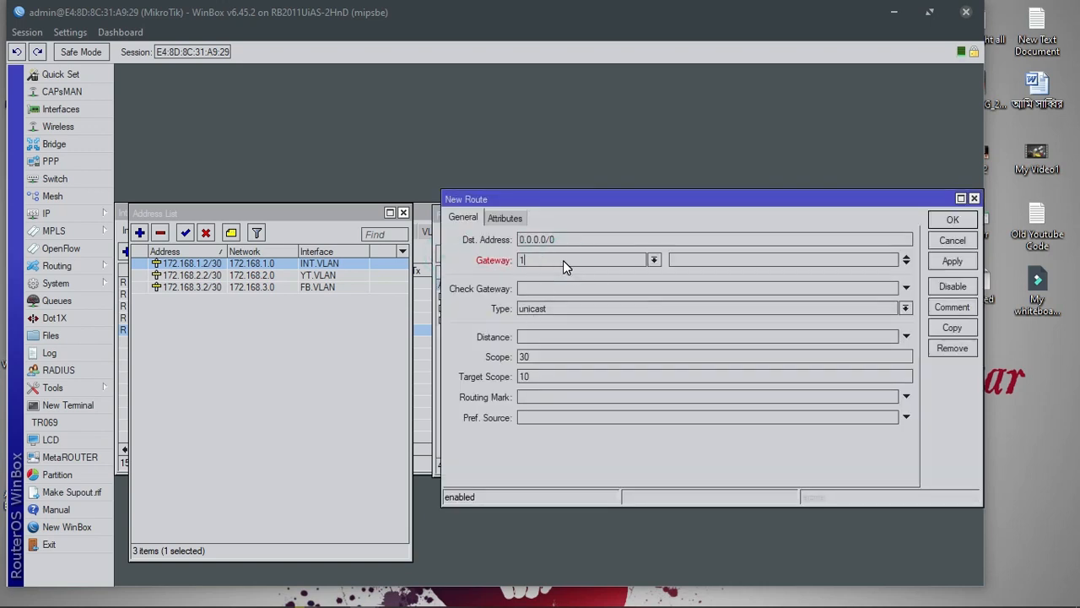
text(72.168.2.1)
click(960, 266)
click(953, 221)
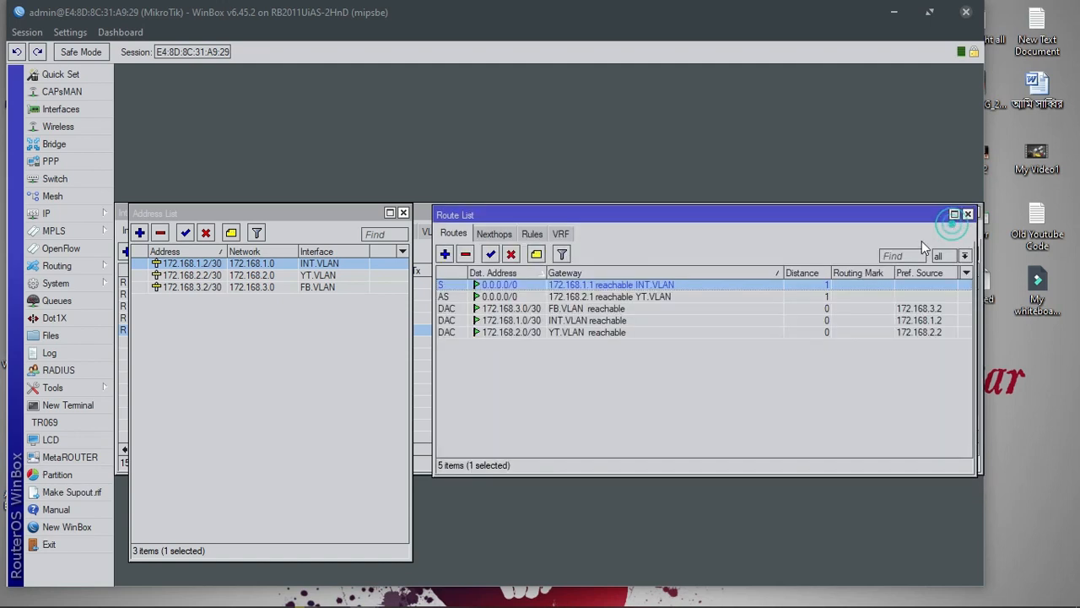
Select the two default routes alternately to compare them
click(615, 296)
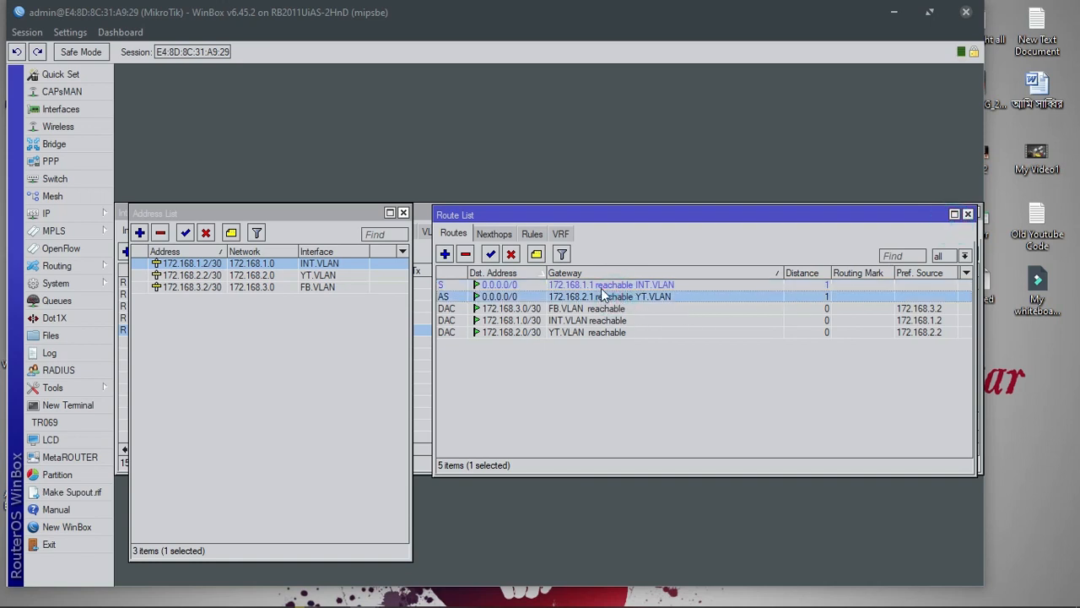
click(601, 286)
click(602, 297)
click(616, 286)
click(624, 298)
click(622, 285)
click(615, 296)
Inspect the destination of the 172.168.1.1 default route, leaving it unchanged
click(610, 286)
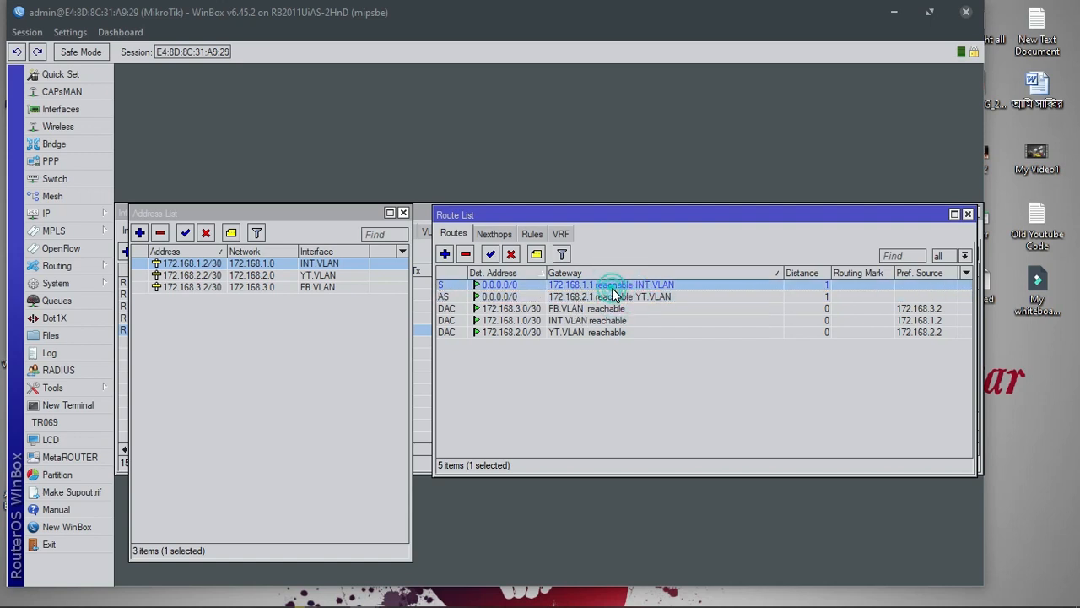
double_click(612, 286)
drag(567, 240, 494, 240)
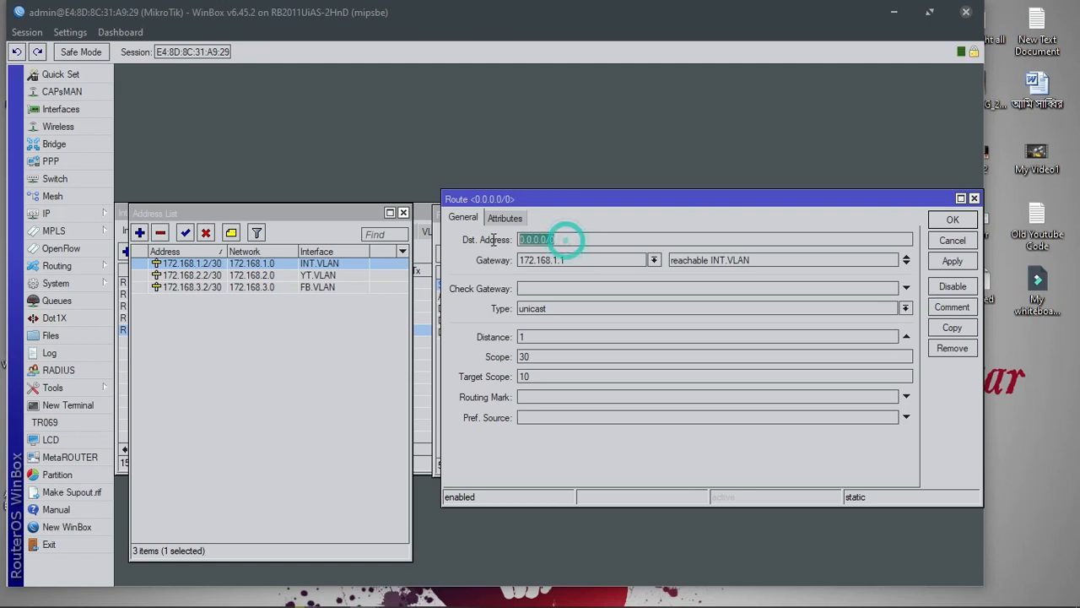
drag(594, 241, 494, 248)
click(666, 238)
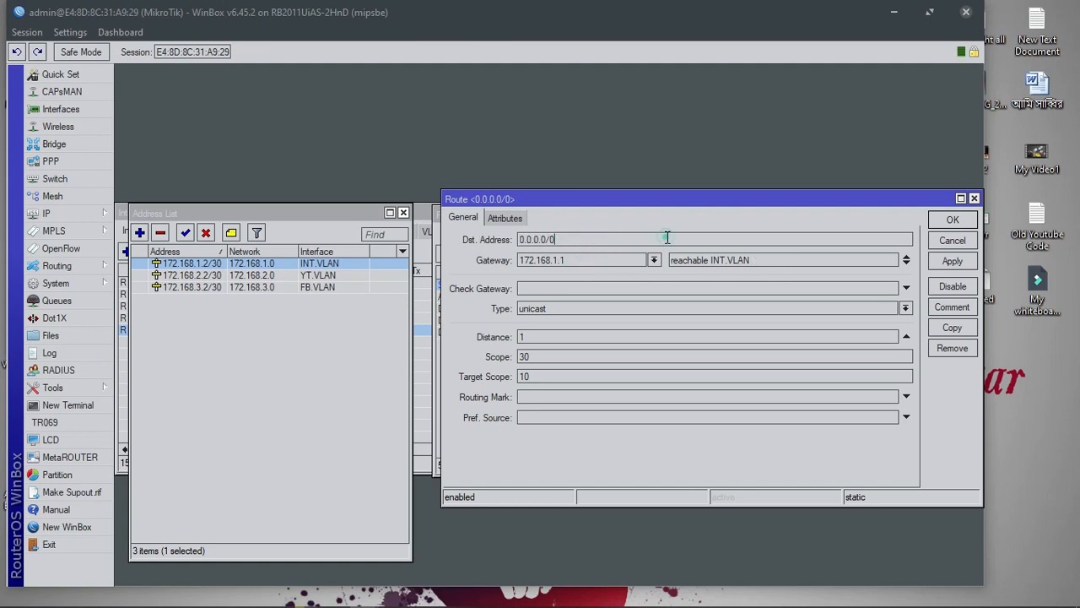
mouse_move(551, 243)
drag(569, 241, 519, 242)
click(556, 242)
click(974, 198)
Set the 172.168.2.1 route's destination to 103.231.230.192/27 copied from the notes
double_click(680, 297)
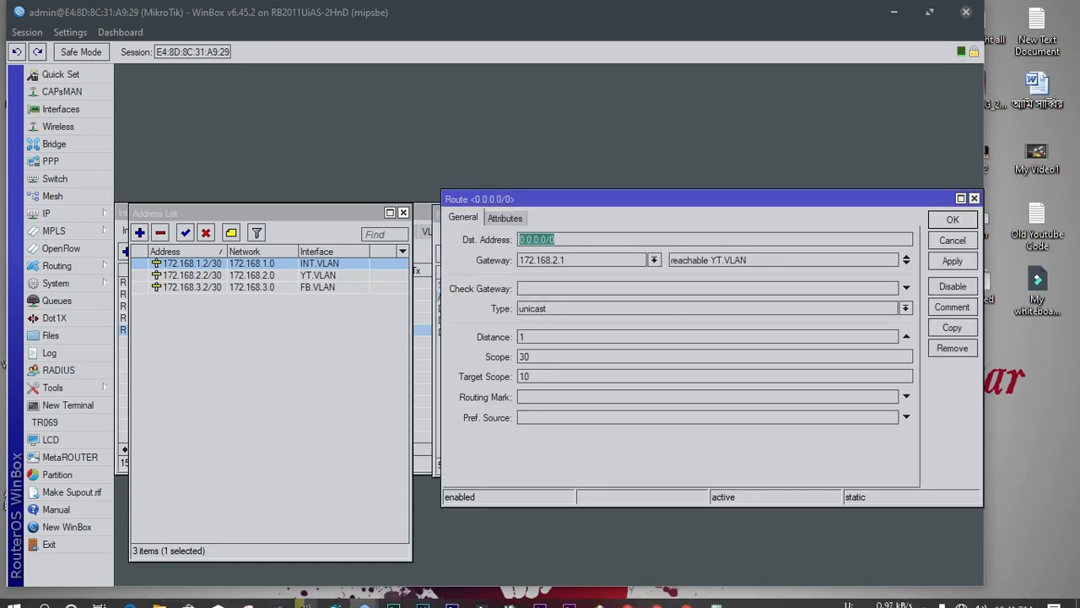
click(715, 595)
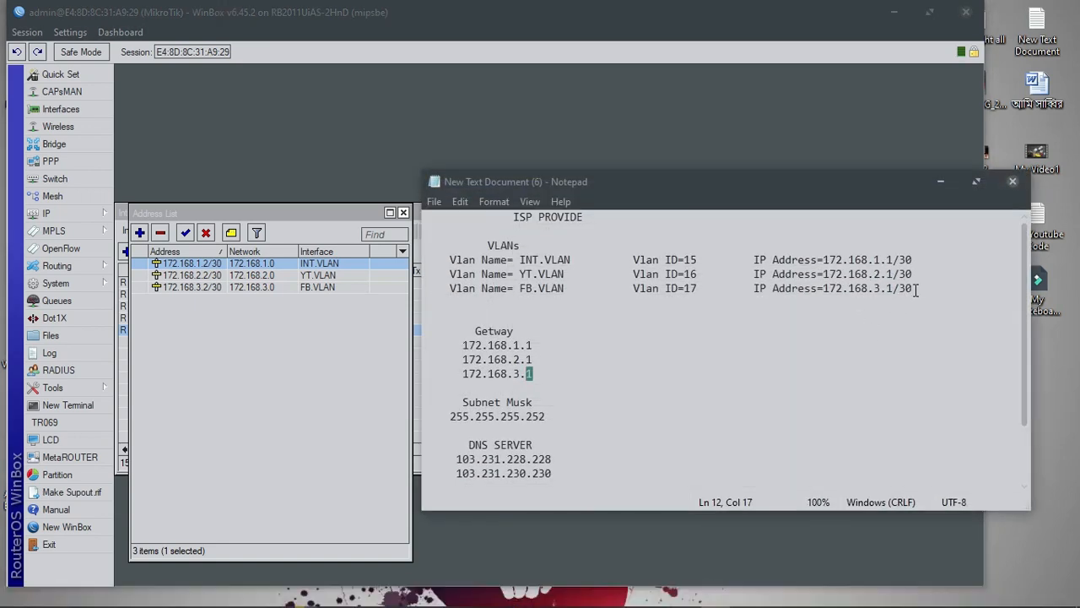
scroll(591, 431, down, 2)
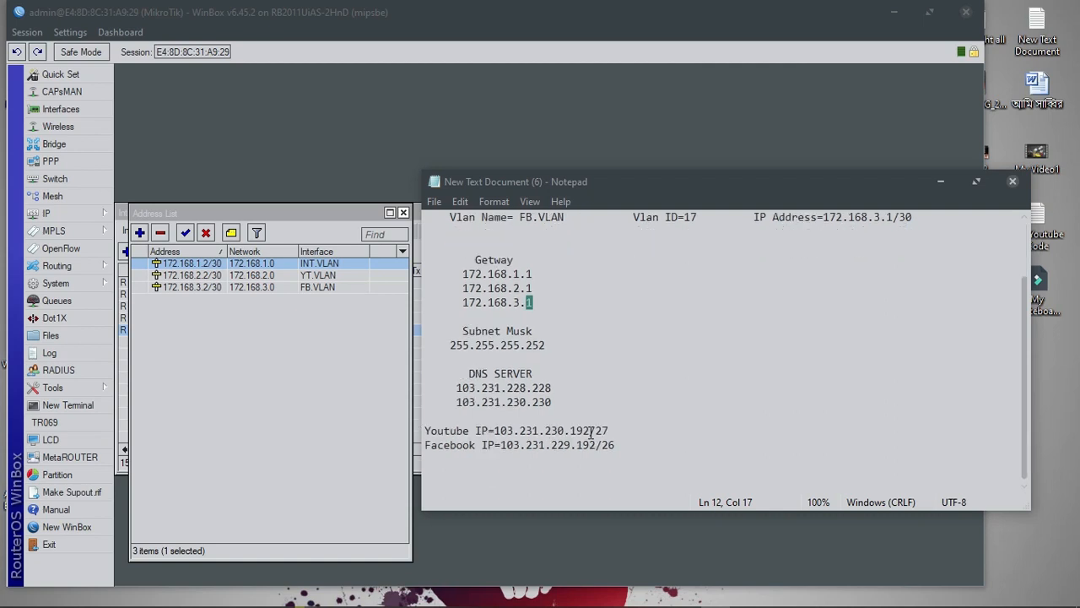
drag(613, 430, 496, 432)
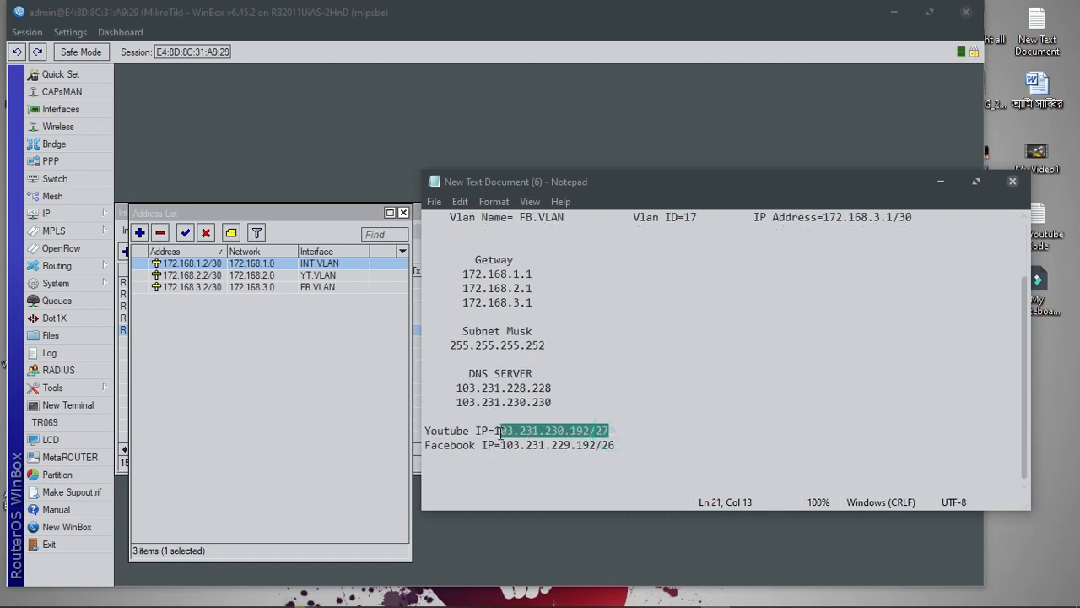
right_click(499, 432)
click(538, 242)
click(939, 181)
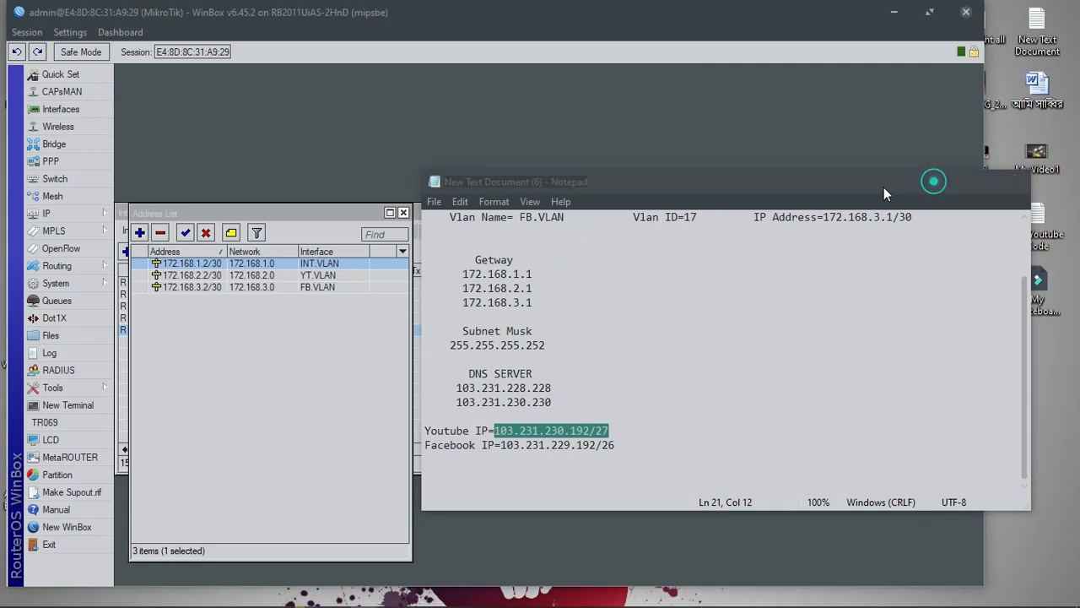
right_click(605, 238)
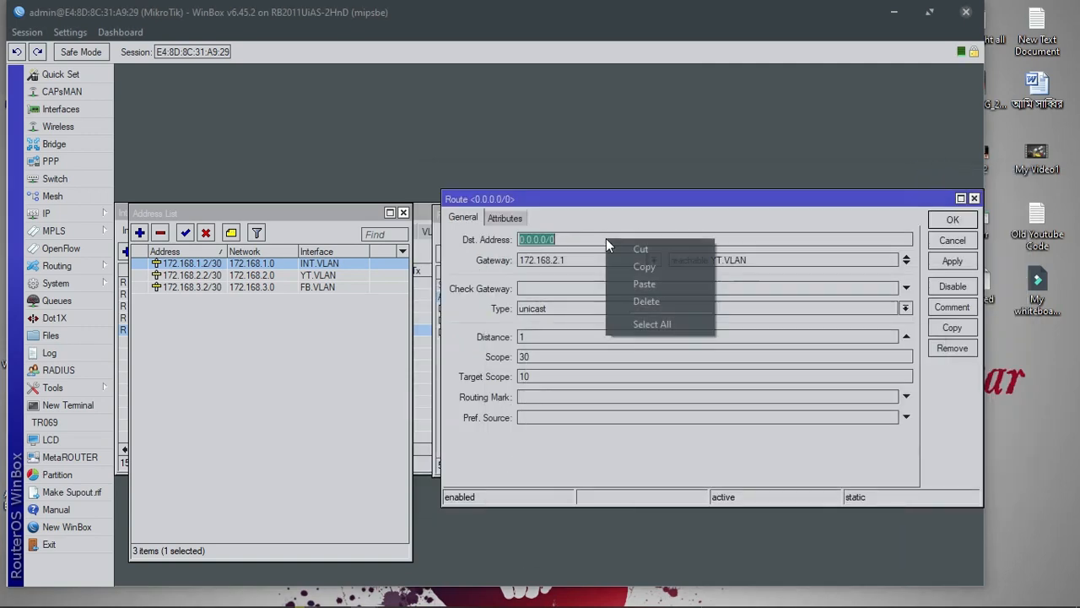
click(643, 280)
click(953, 221)
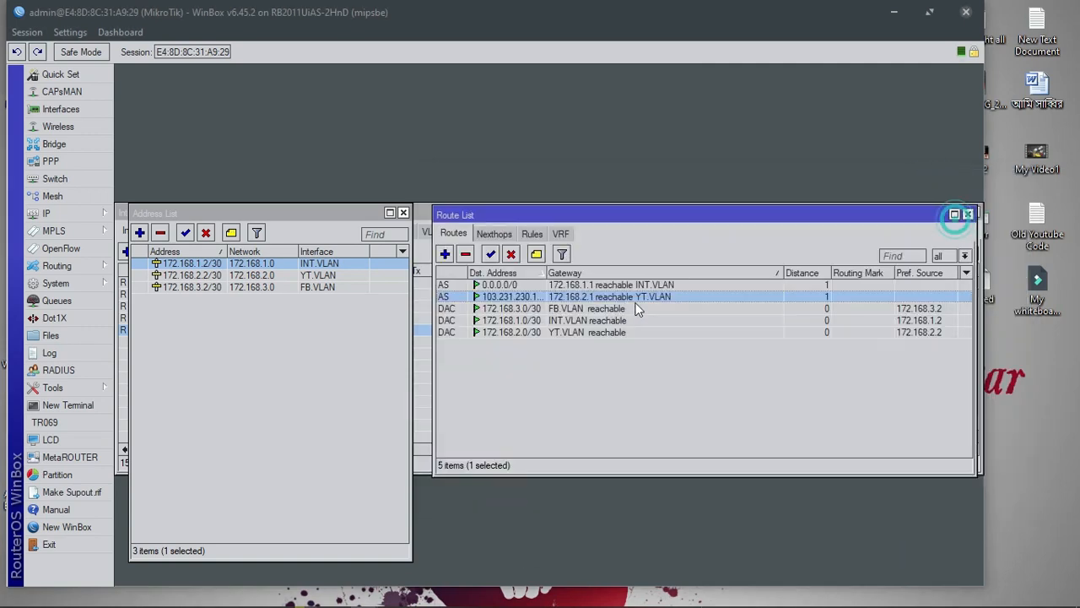
Start a new route with gateway 172.168.3.1
click(621, 288)
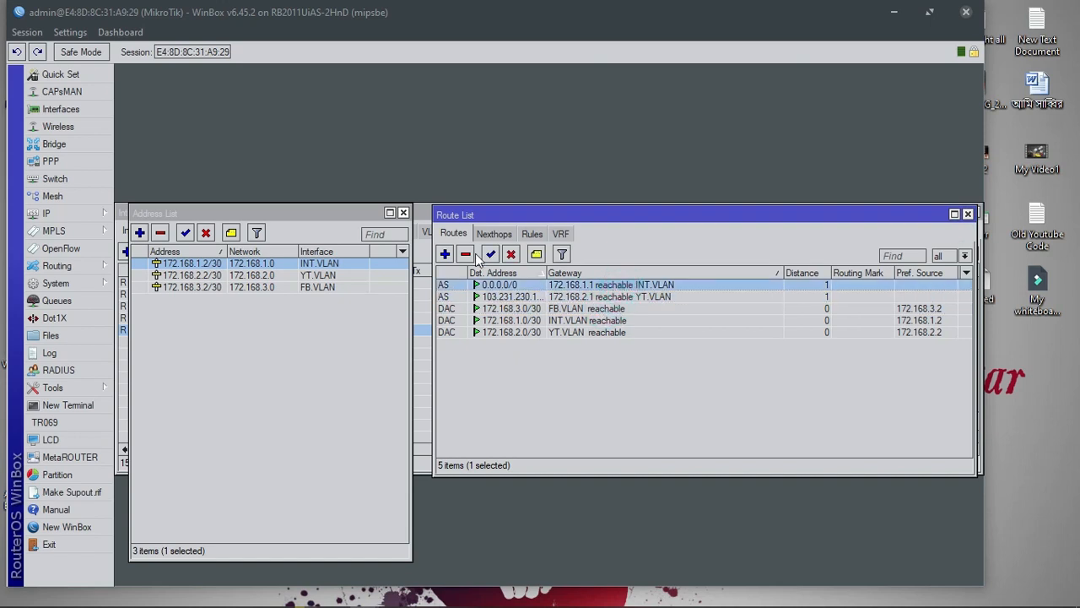
click(445, 254)
click(579, 260)
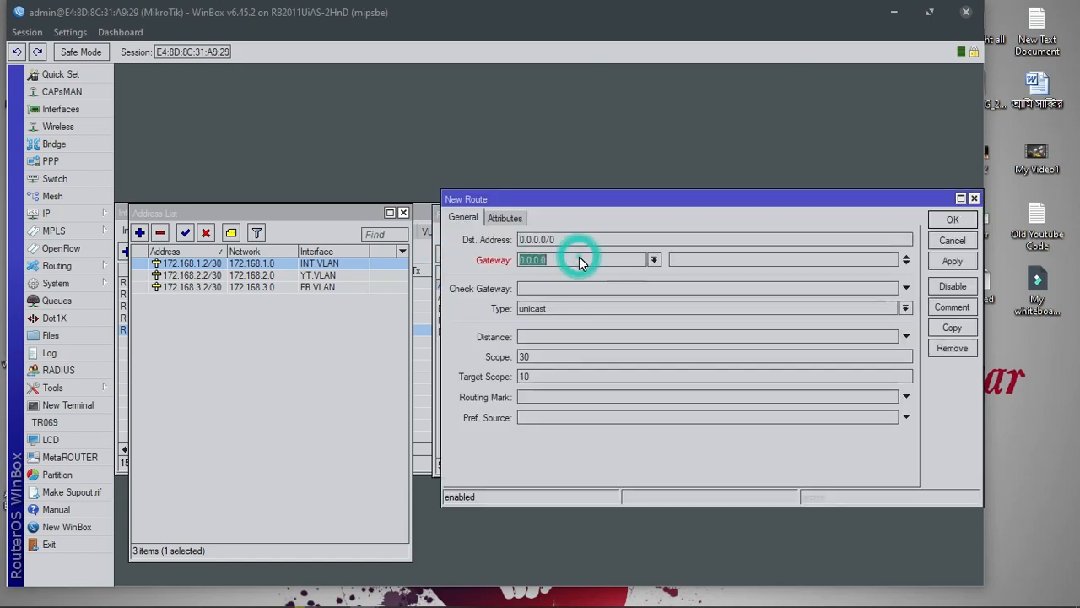
text(1)
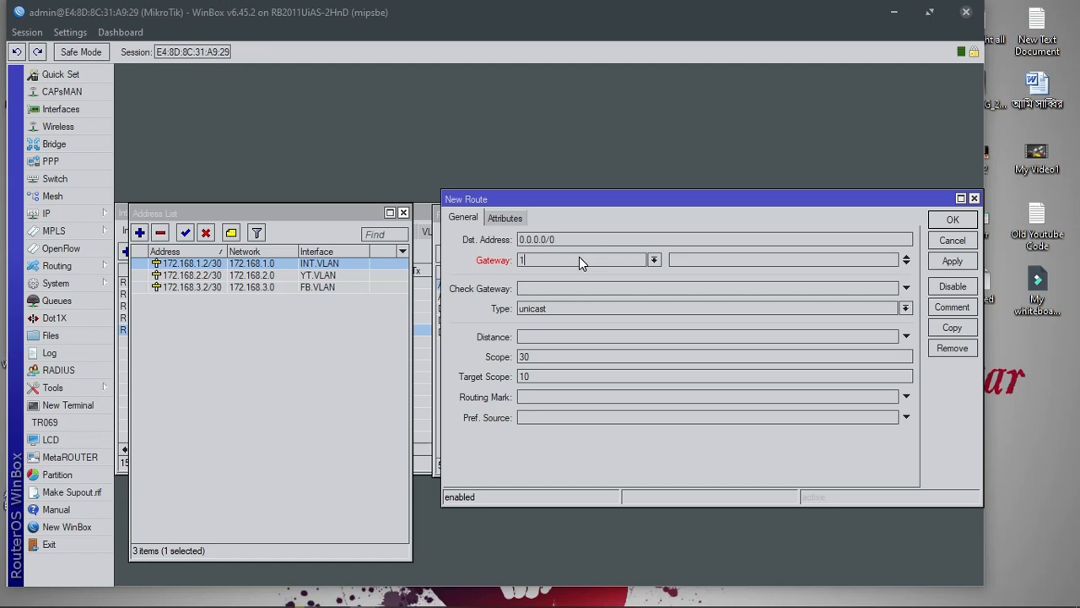
text(72.168.3.1)
Give it destination 103.231.229.192/26 from the notes, save it, and close the route list
click(719, 597)
drag(618, 445, 502, 445)
right_click(504, 445)
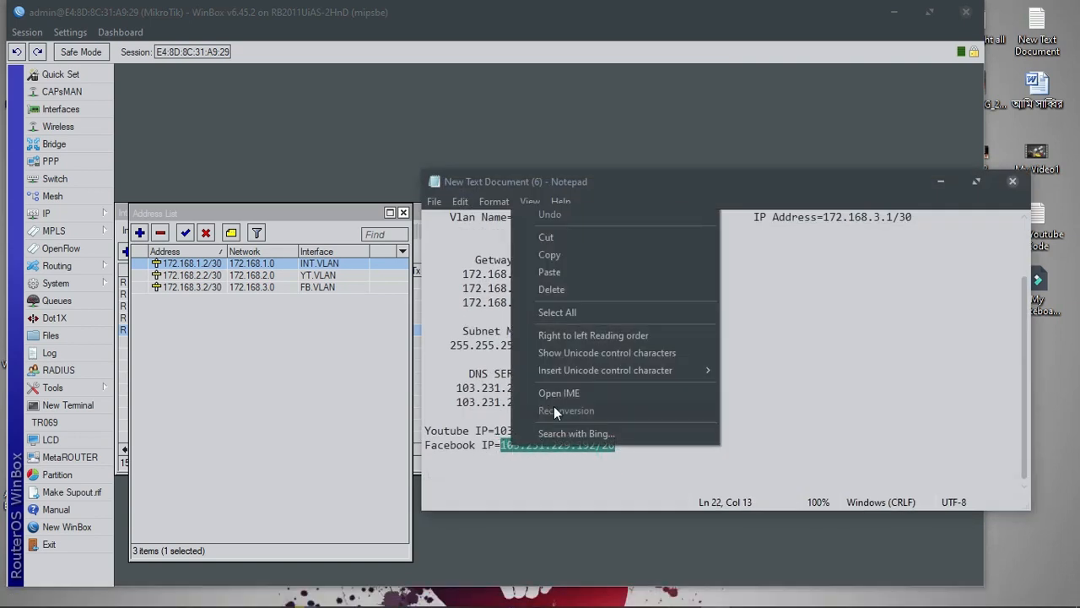
click(574, 256)
click(940, 181)
right_click(572, 243)
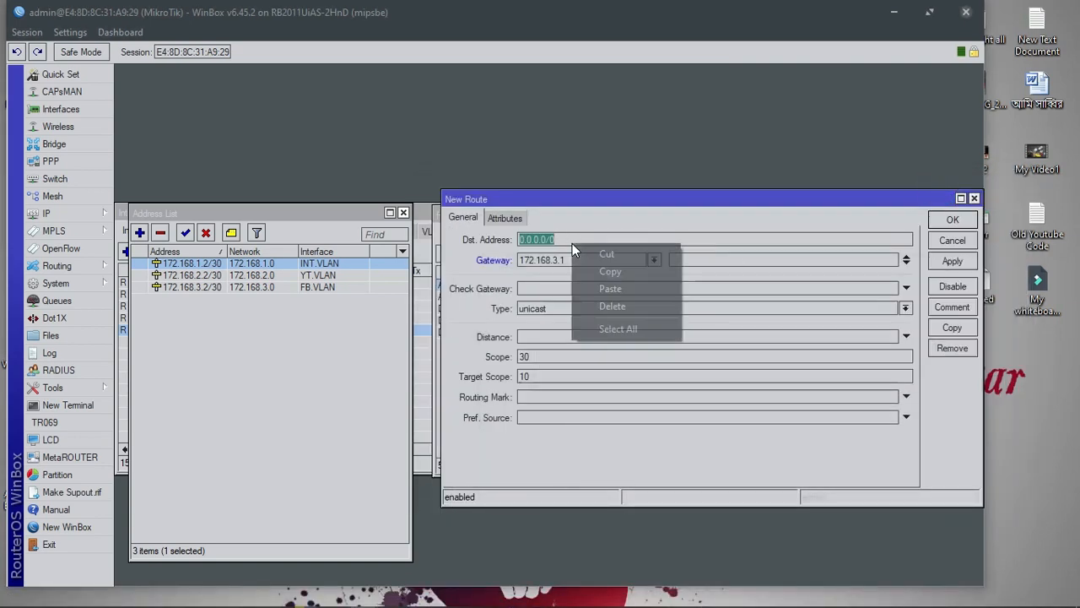
click(601, 287)
click(951, 219)
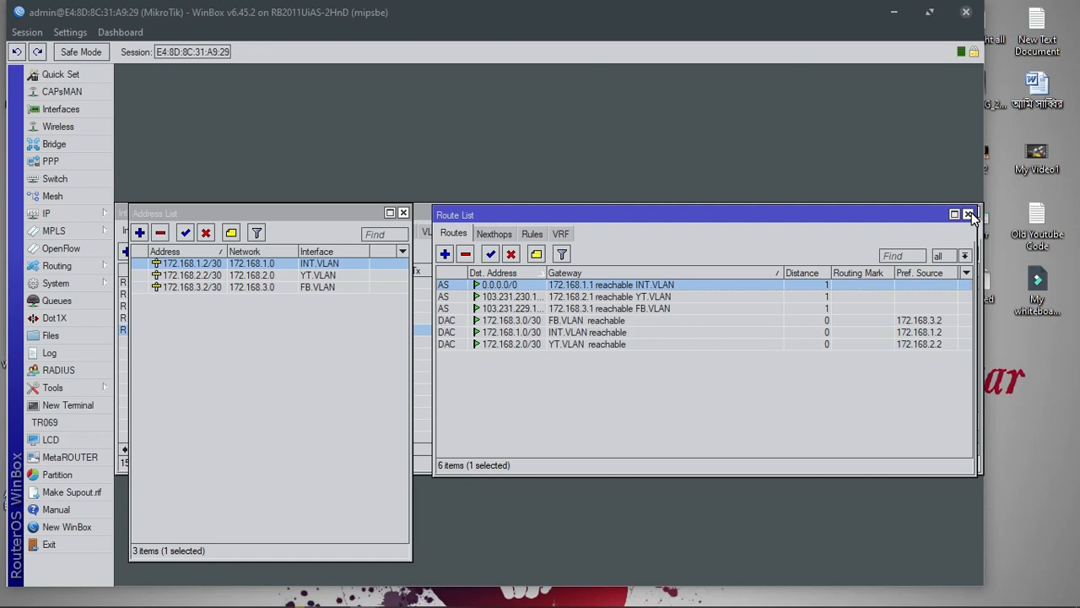
click(968, 215)
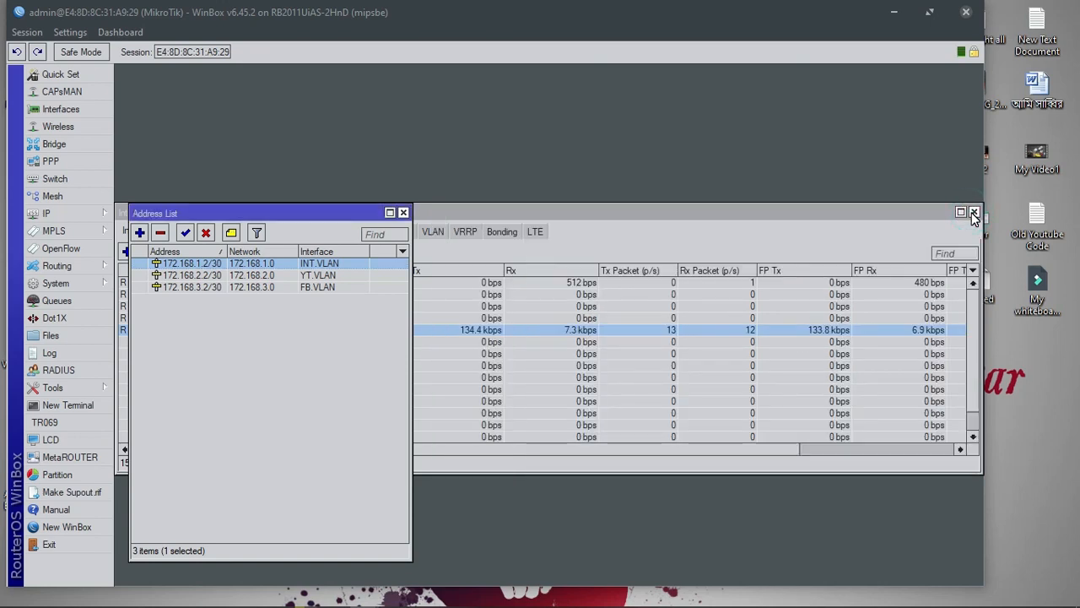
Open the router's DNS settings and enter 103.231.228.228 as the first DNS server
click(404, 213)
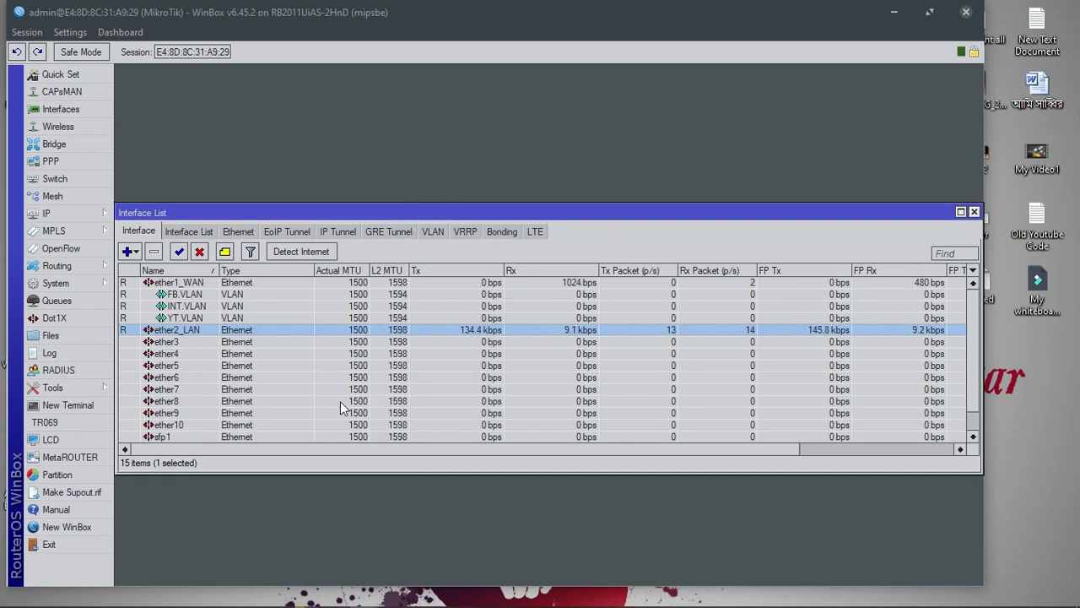
click(62, 216)
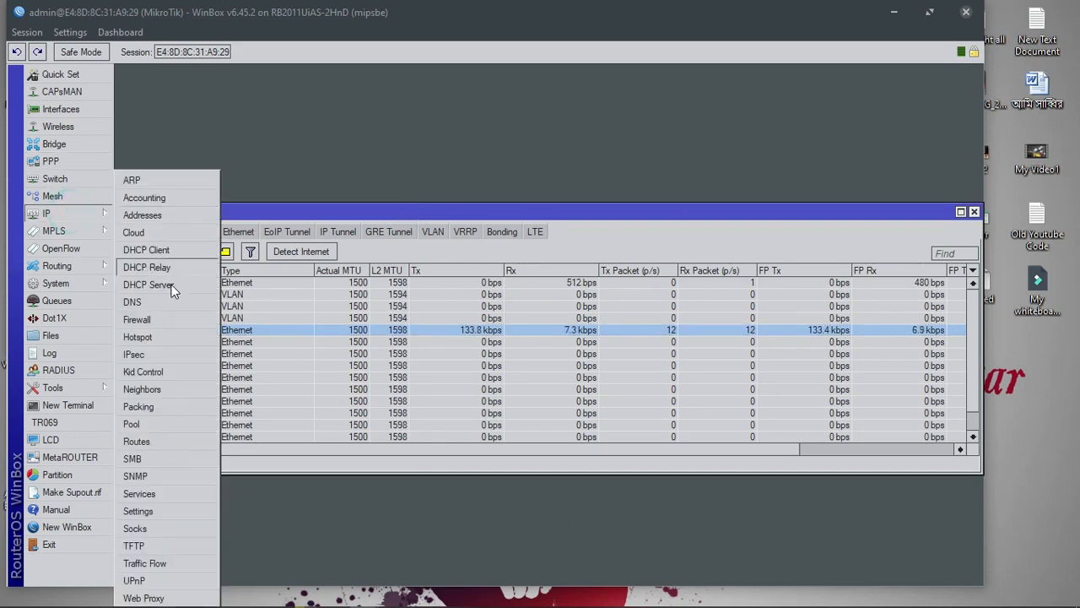
click(165, 312)
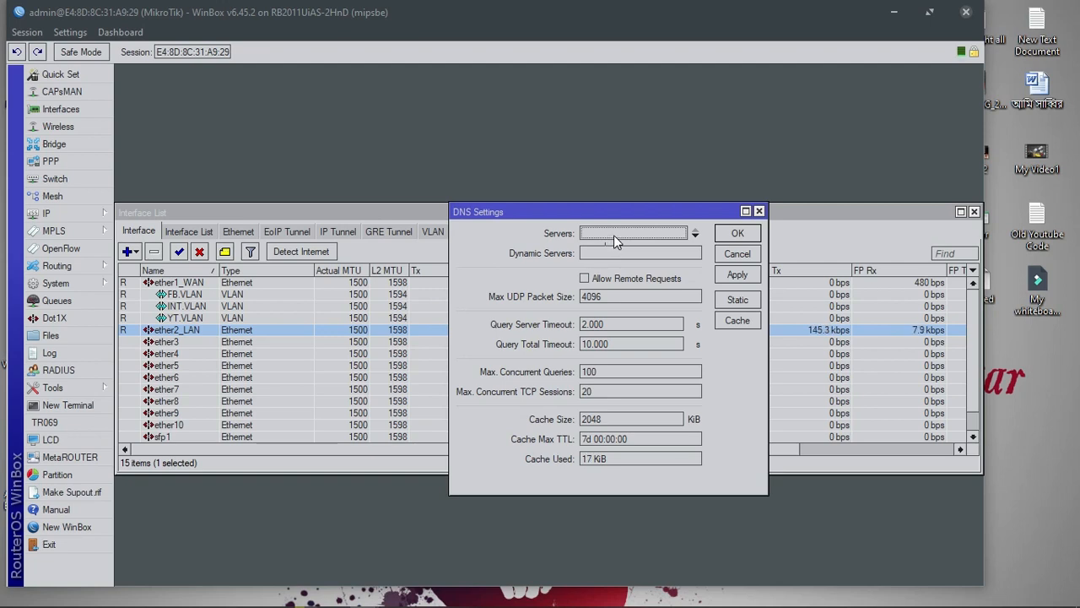
click(709, 594)
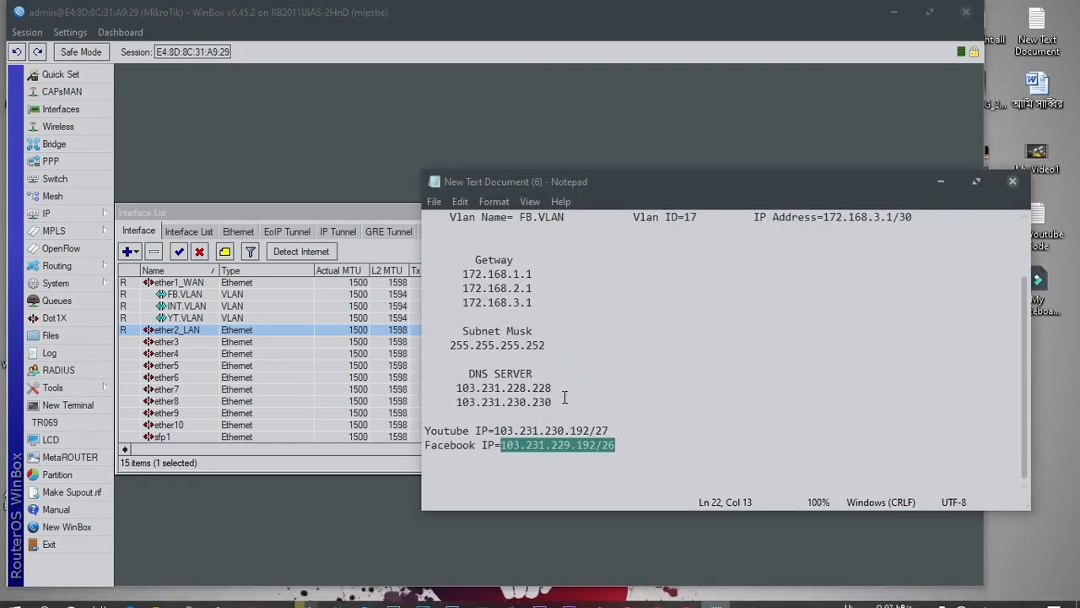
drag(551, 387, 459, 387)
right_click(459, 388)
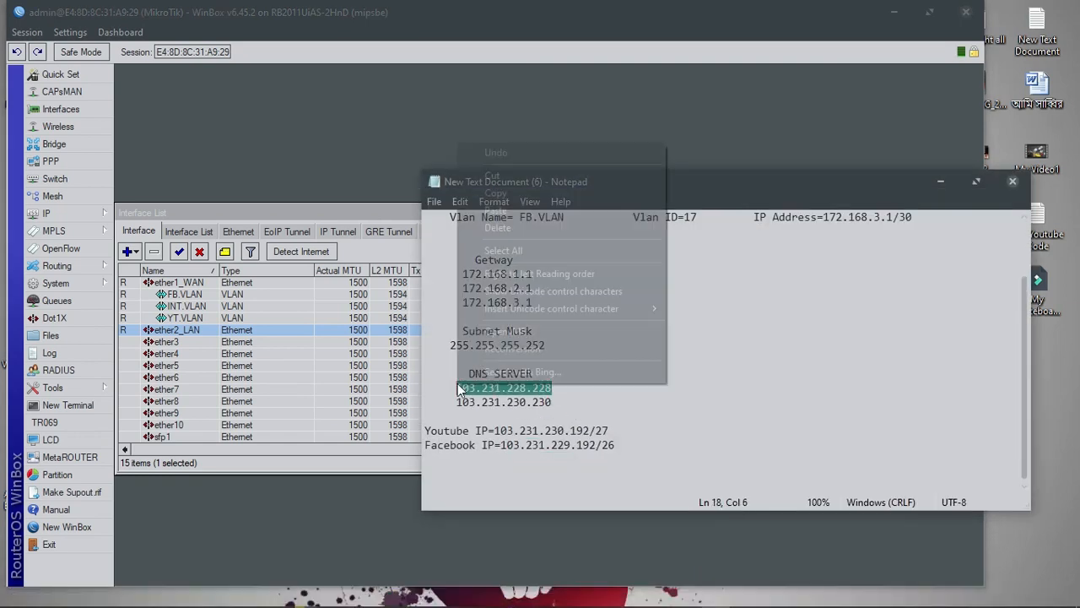
click(570, 186)
click(940, 182)
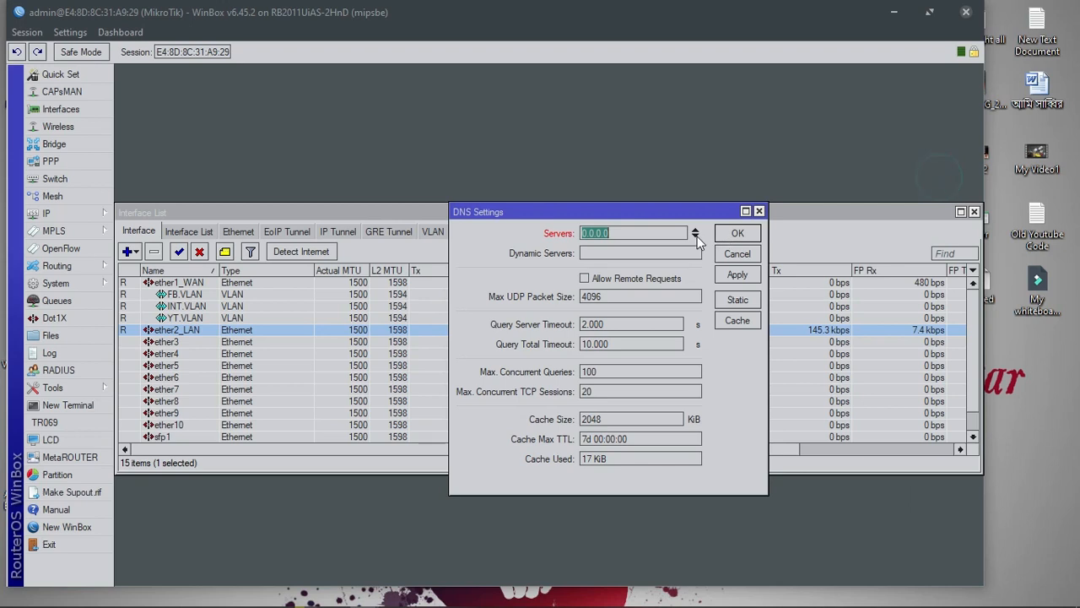
key(ctrl+v)
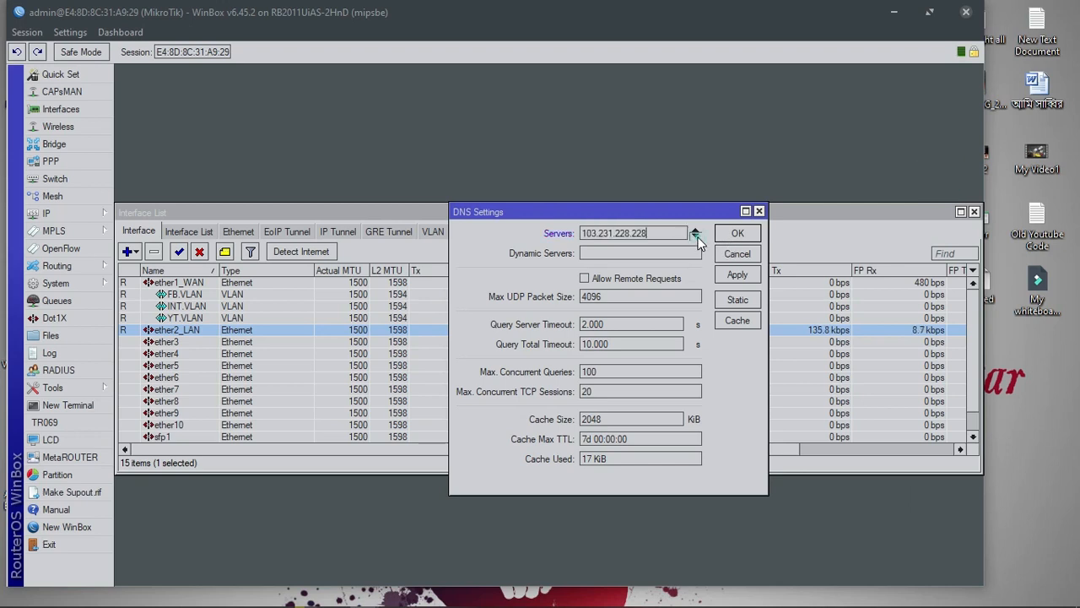
Add 103.231.230.230 as the second DNS server, copied from the network notes
click(716, 599)
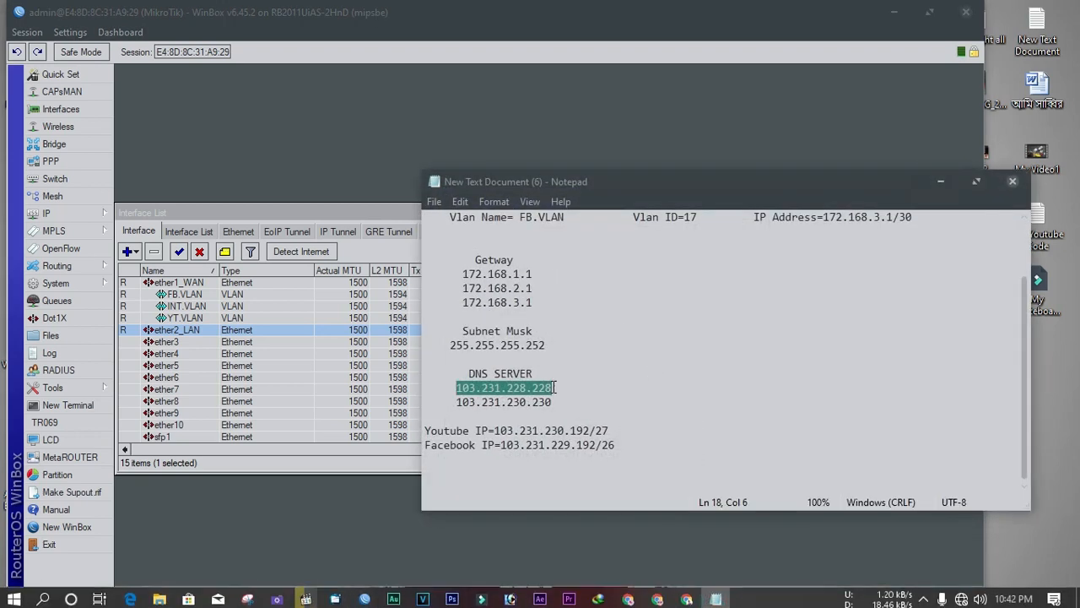
drag(553, 402, 456, 401)
right_click(457, 400)
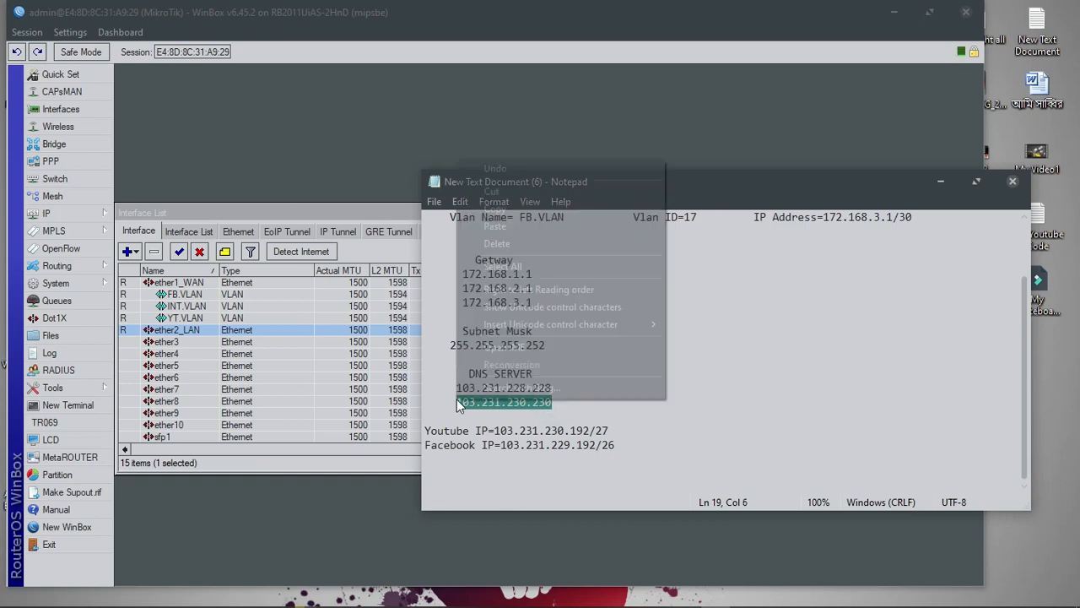
click(540, 211)
click(940, 182)
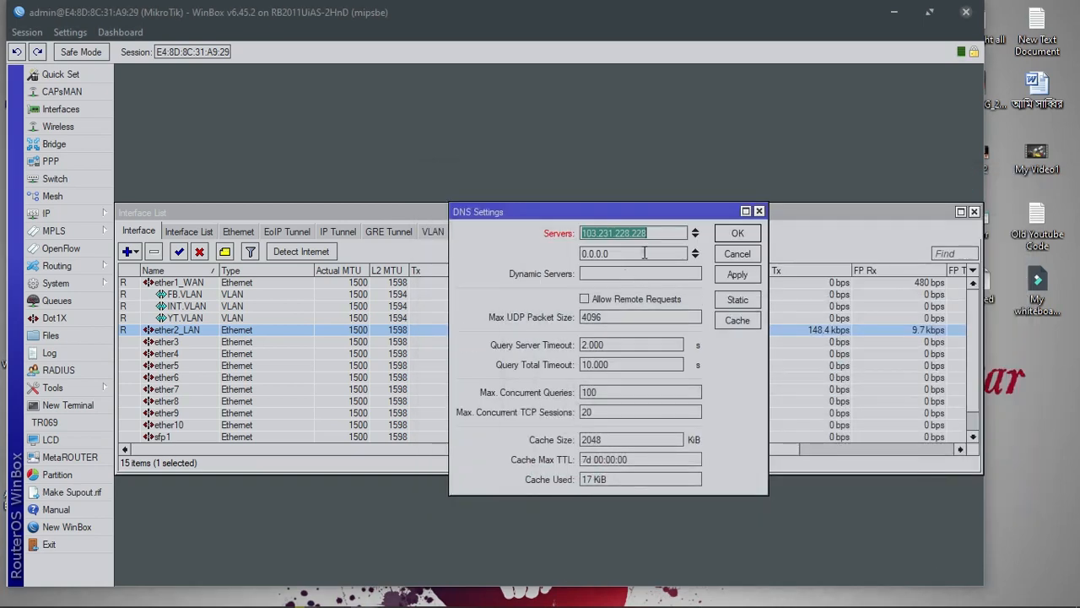
double_click(645, 254)
key(ctrl+v)
Enable Allow Remote Requests, then apply and save the DNS settings
click(623, 298)
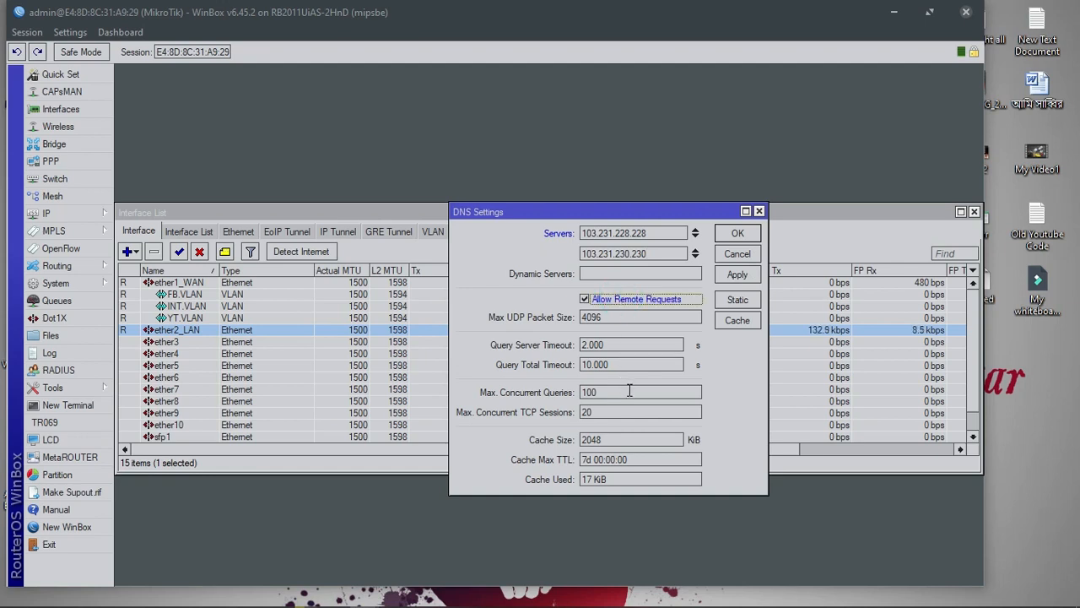
click(548, 294)
click(659, 254)
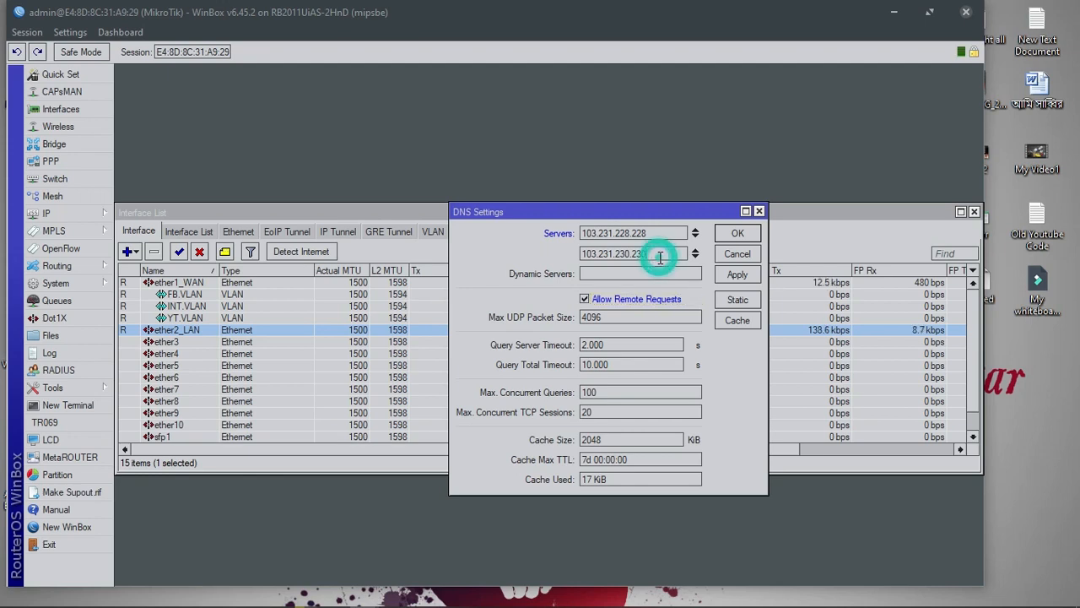
click(664, 250)
click(662, 229)
click(614, 315)
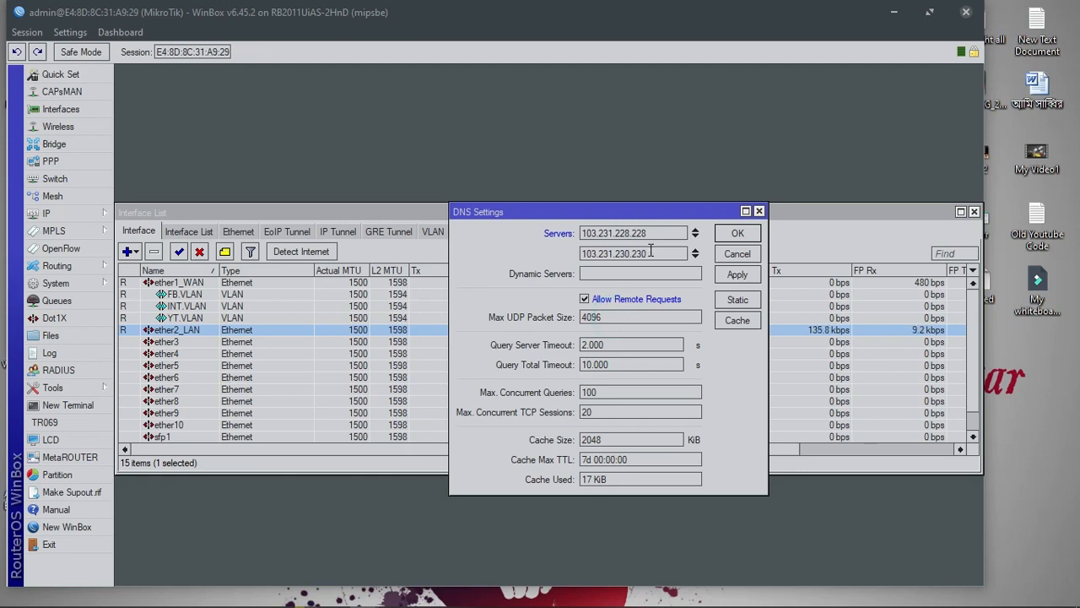
click(738, 279)
click(740, 239)
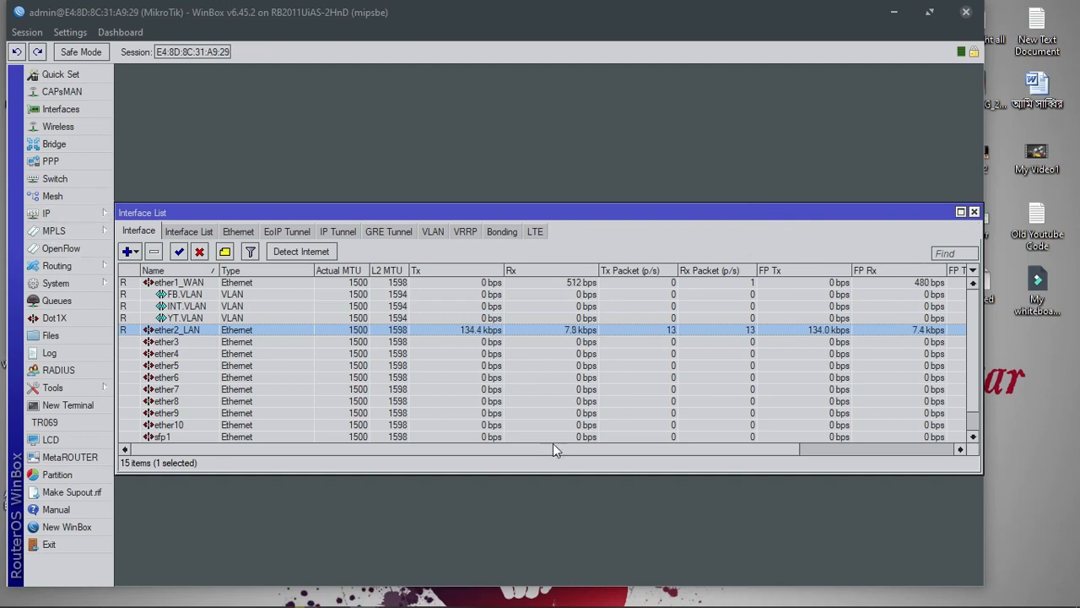
mouse_move(759, 590)
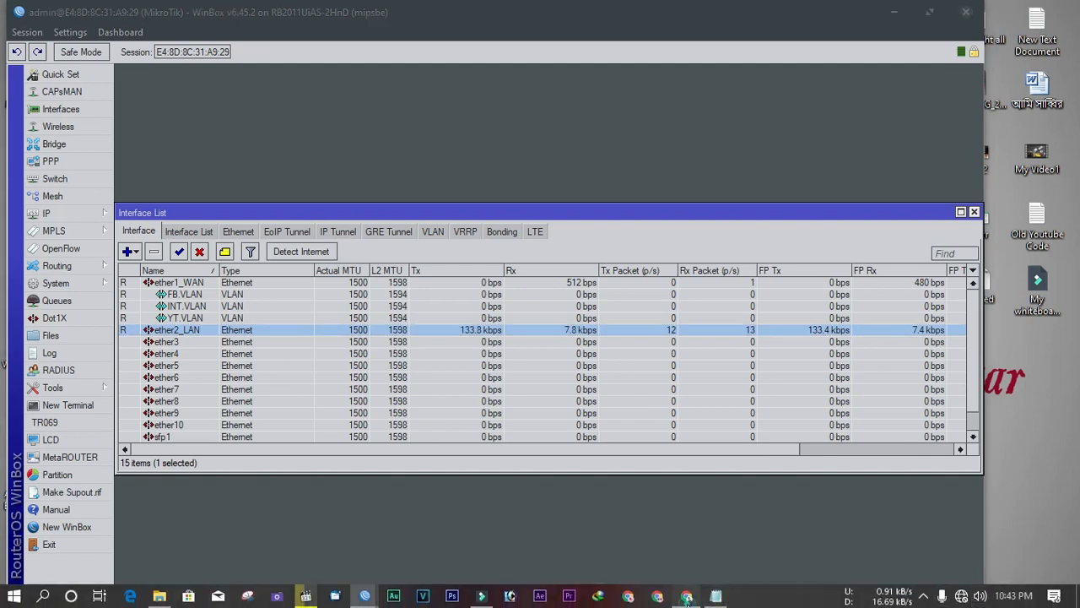
click(686, 596)
Test youtube.com, which shows no internet, and open the network adapter list
click(158, 66)
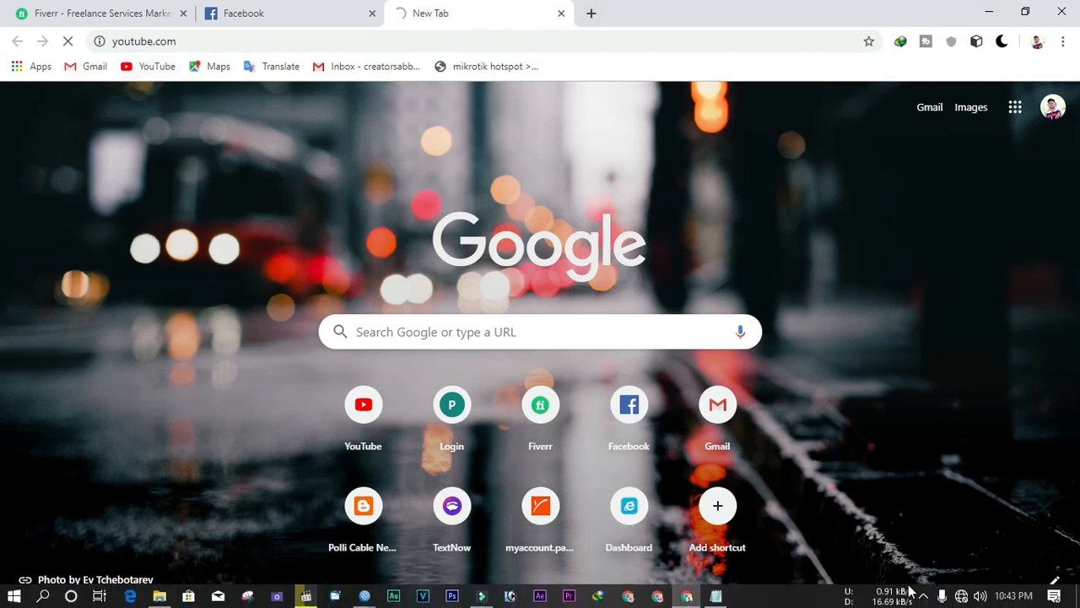
right_click(966, 591)
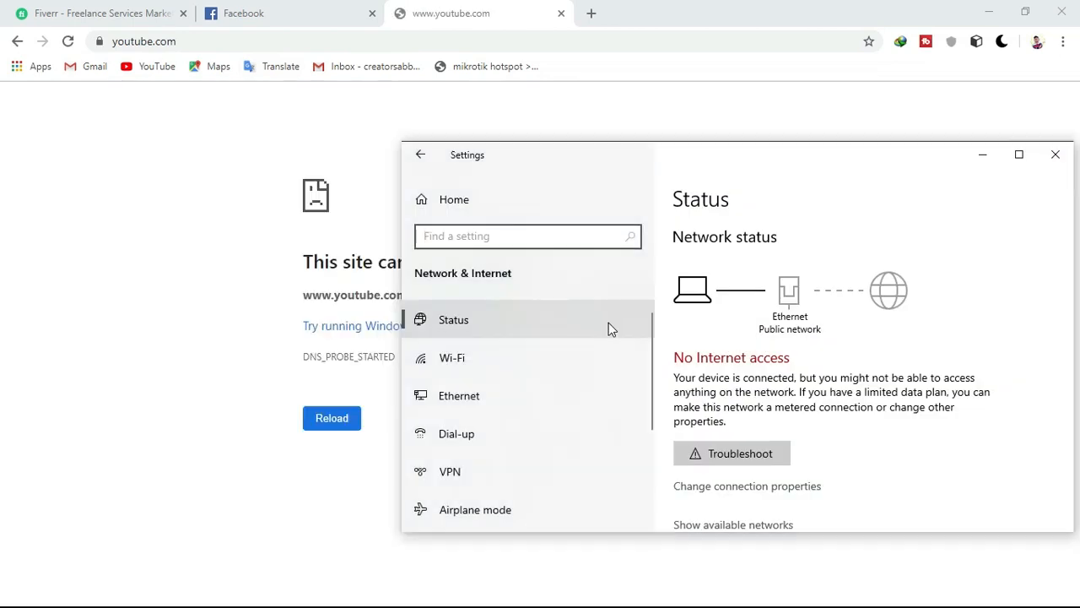
scroll(750, 455, down, 5)
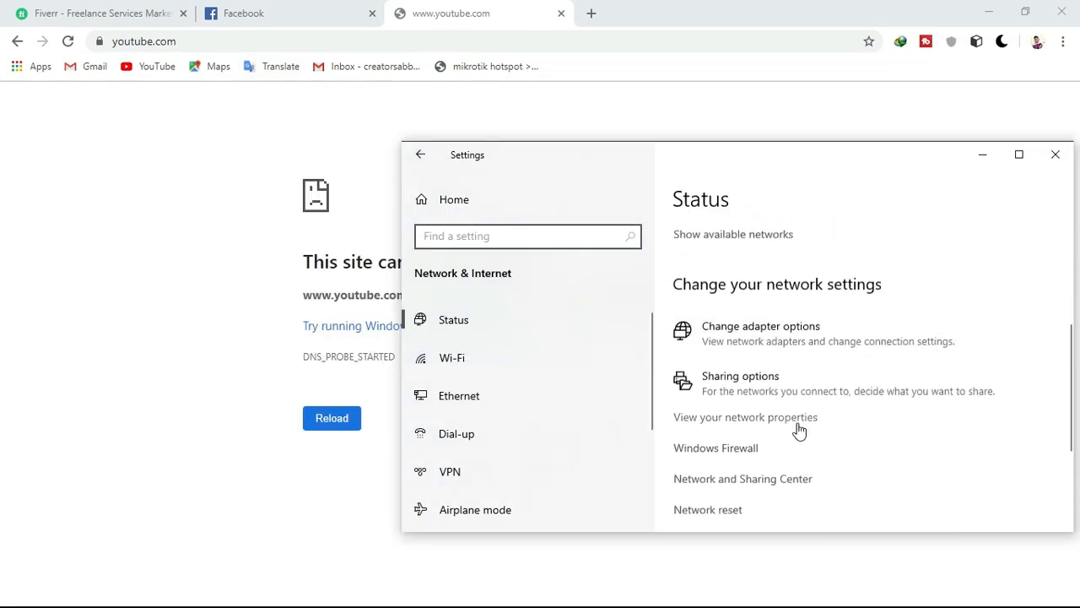
click(722, 336)
Open the Ethernet adapter's IPv4 properties, set to obtain IP and DNS automatically
click(1059, 156)
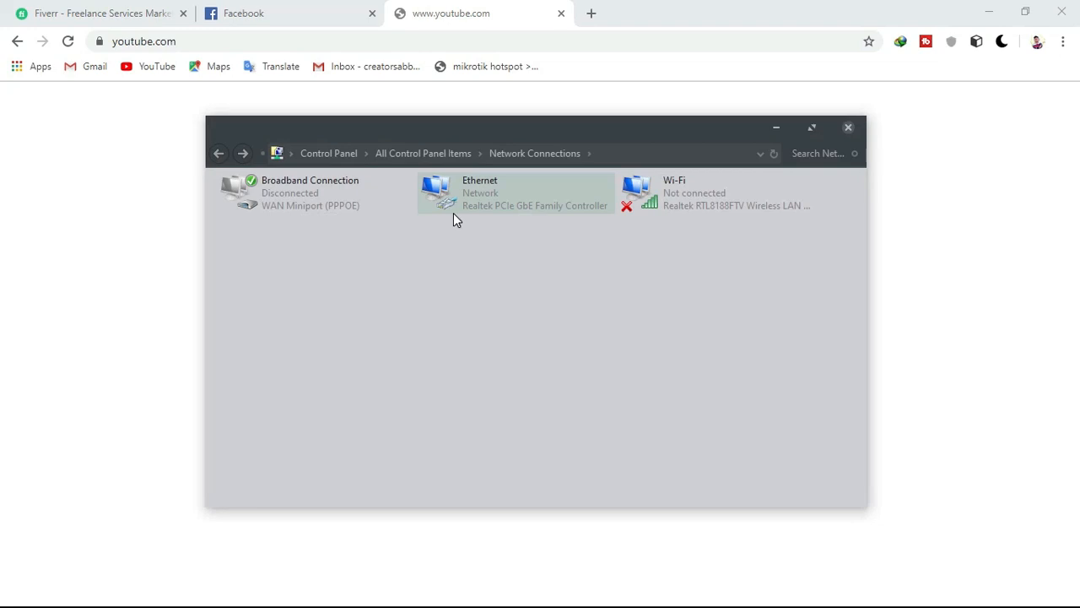
right_click(475, 188)
click(524, 337)
double_click(417, 363)
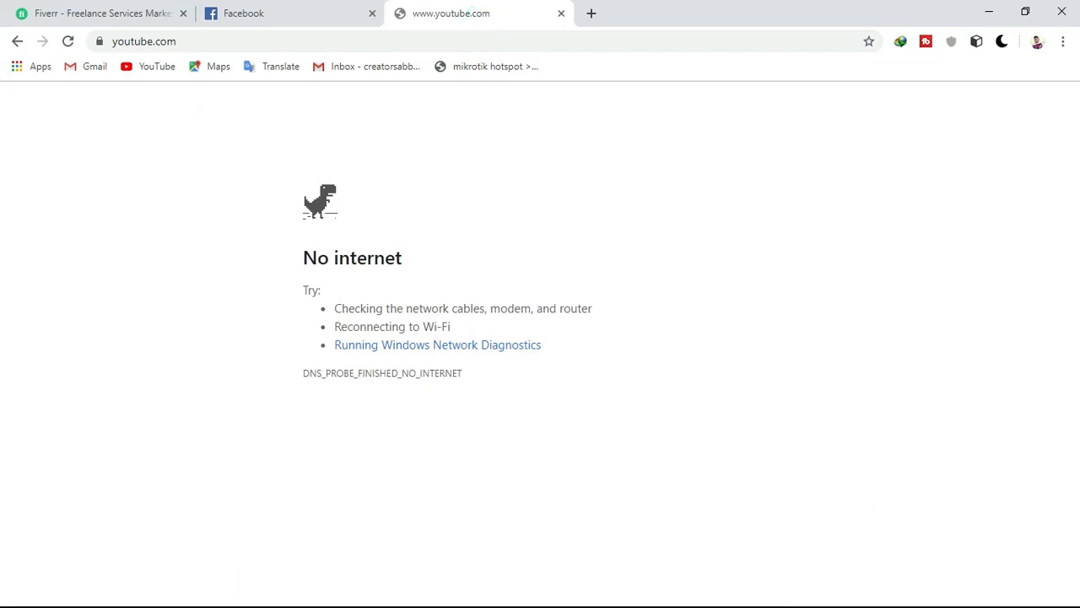
click(989, 12)
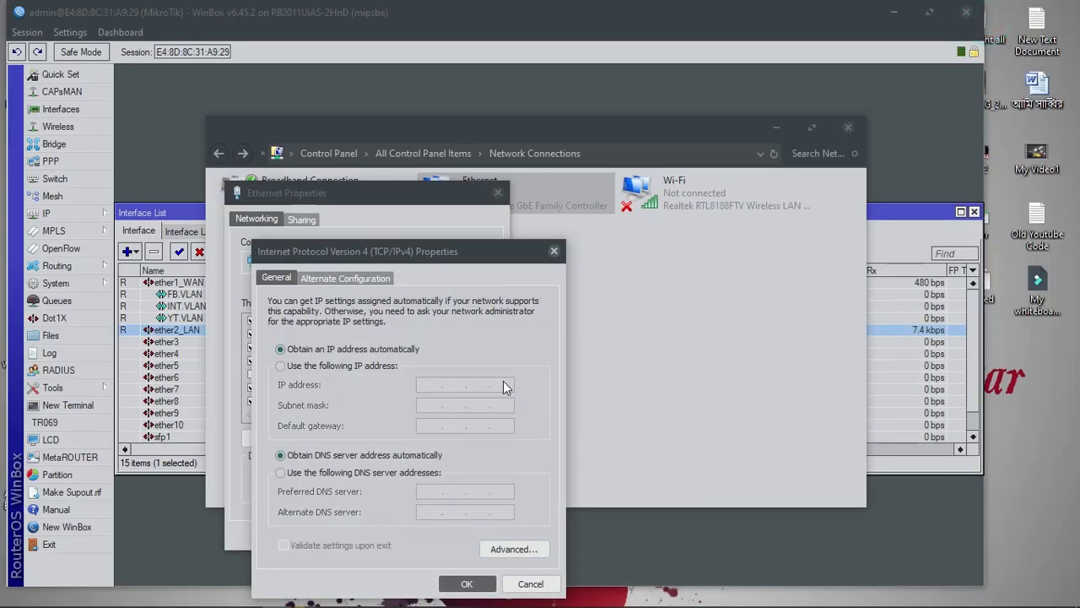
Return to WinBox and show the Firewall NAT rule list, which holds 0 rules
click(527, 93)
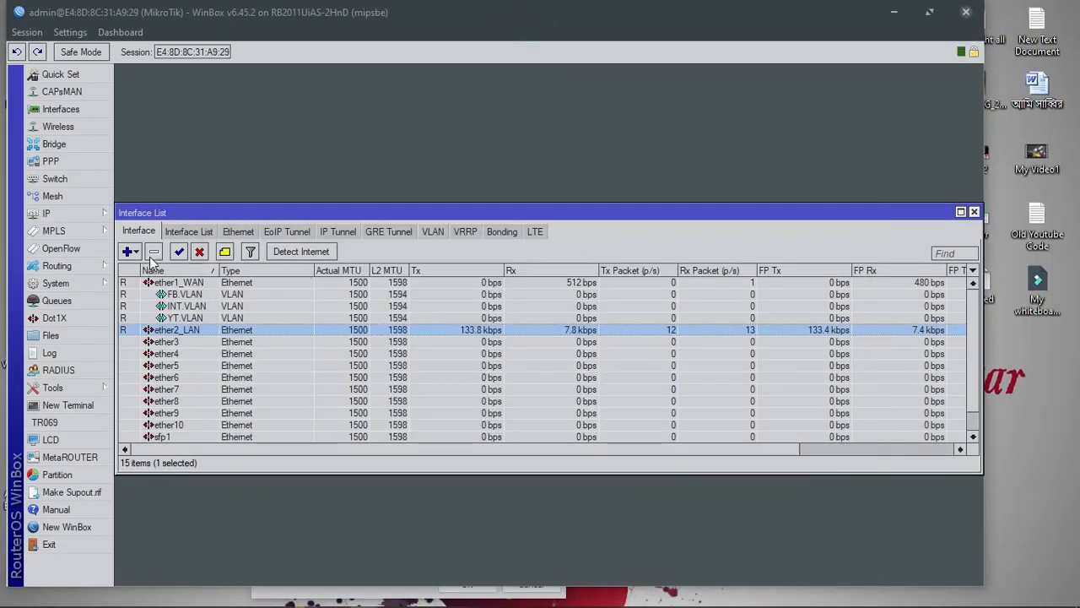
click(80, 212)
click(141, 325)
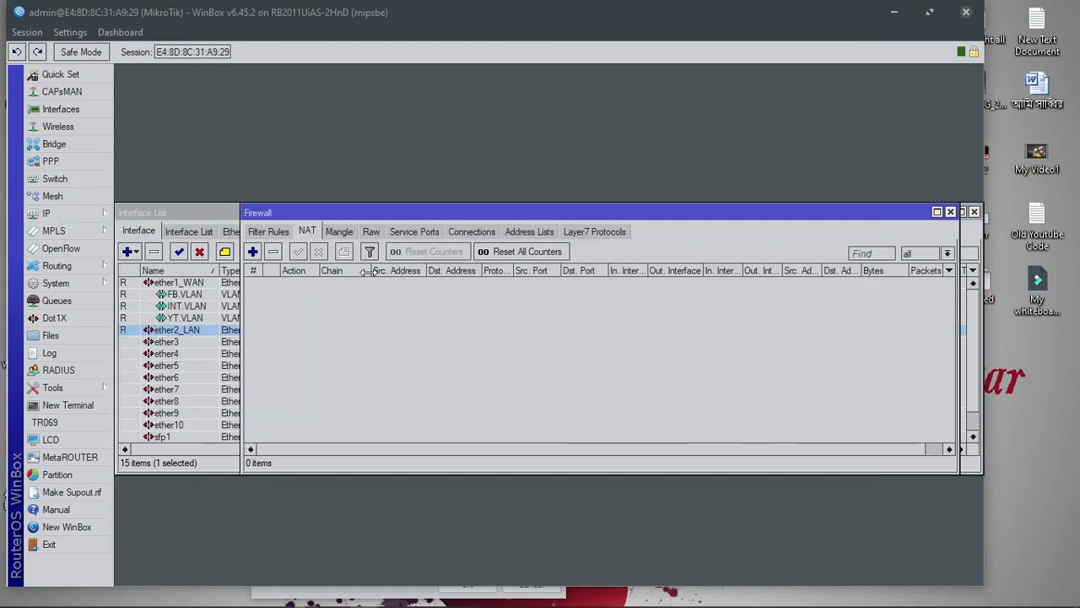
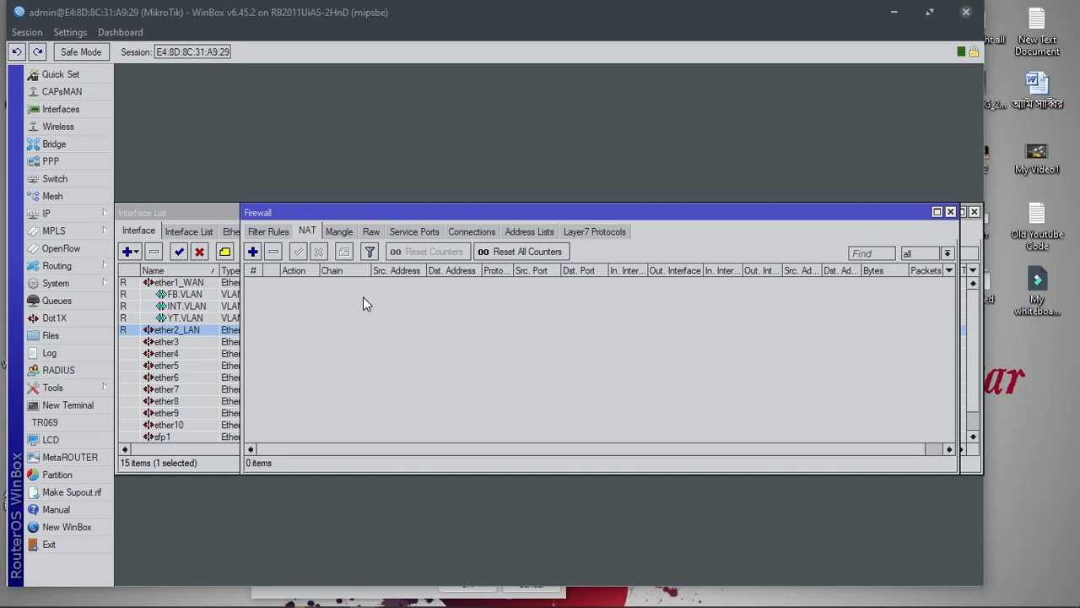
Add a srcnat masquerade NAT rule with Out. Interface INT.VLAN and apply it
click(253, 251)
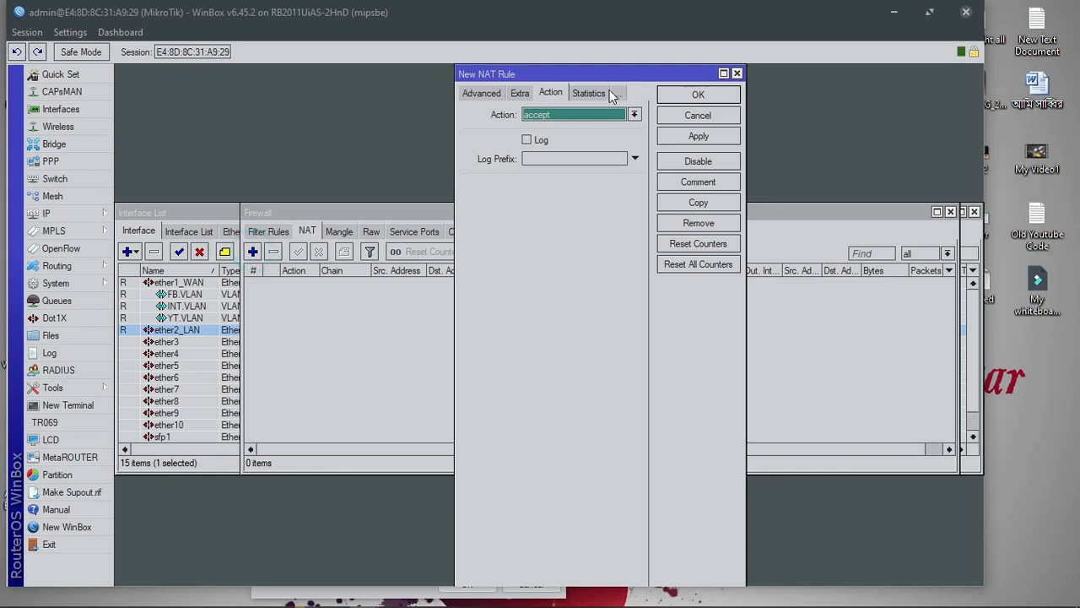
click(553, 114)
click(555, 192)
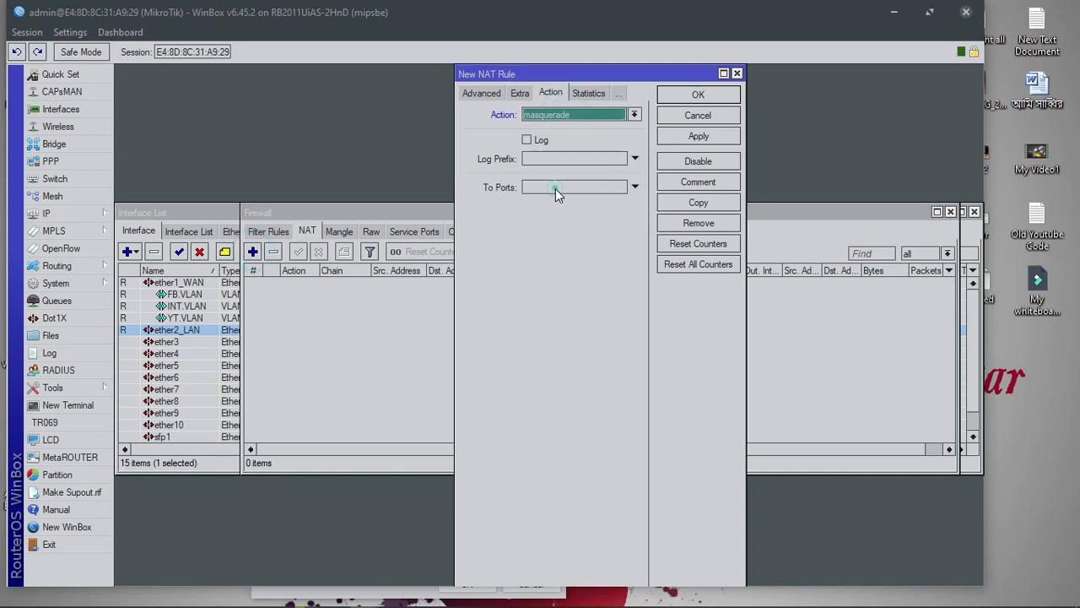
click(474, 92)
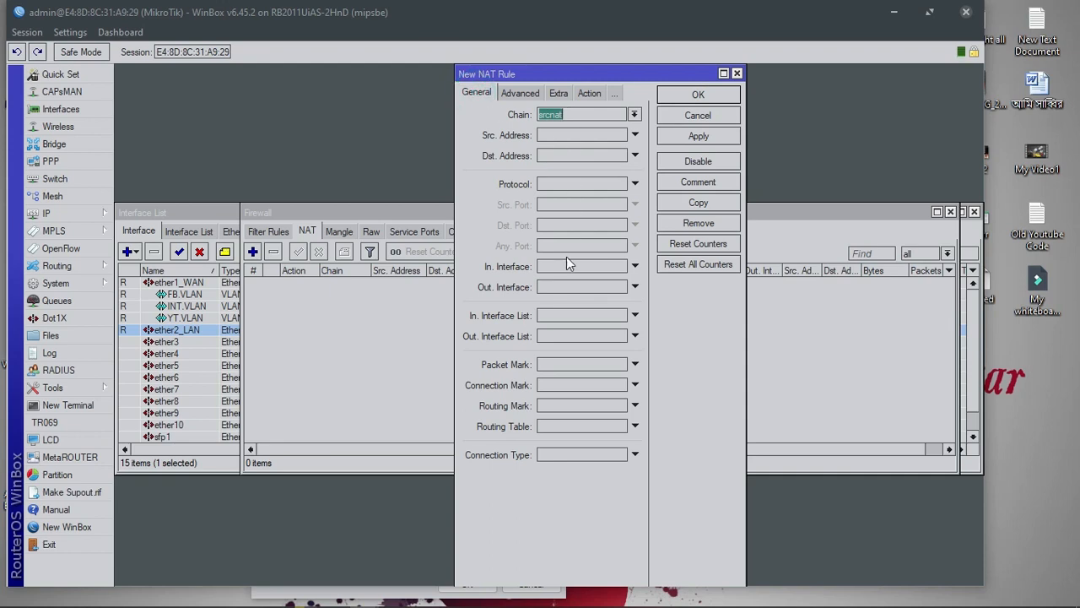
click(566, 287)
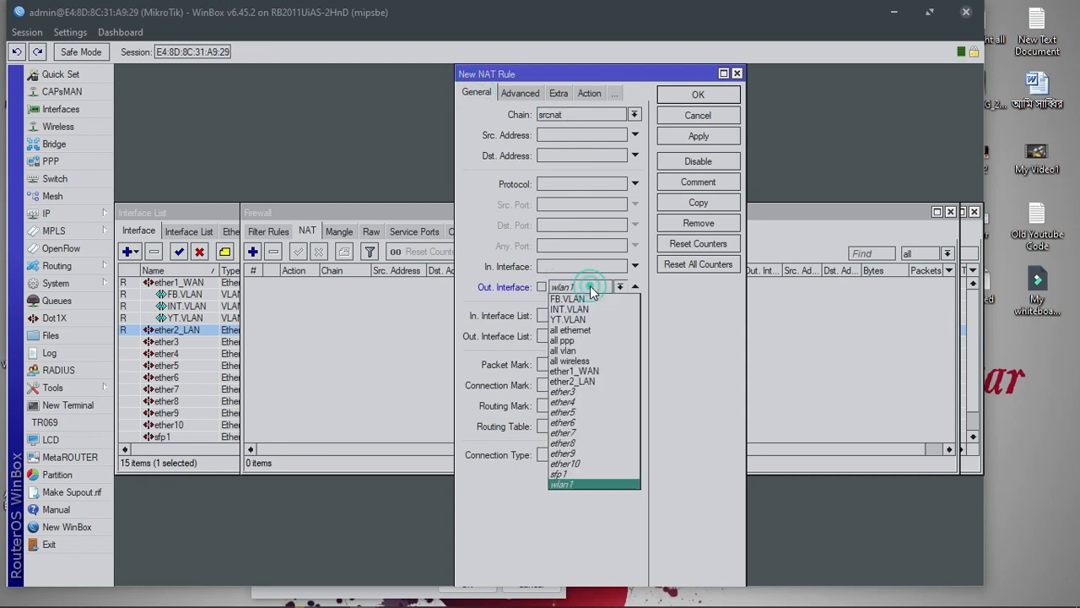
click(583, 314)
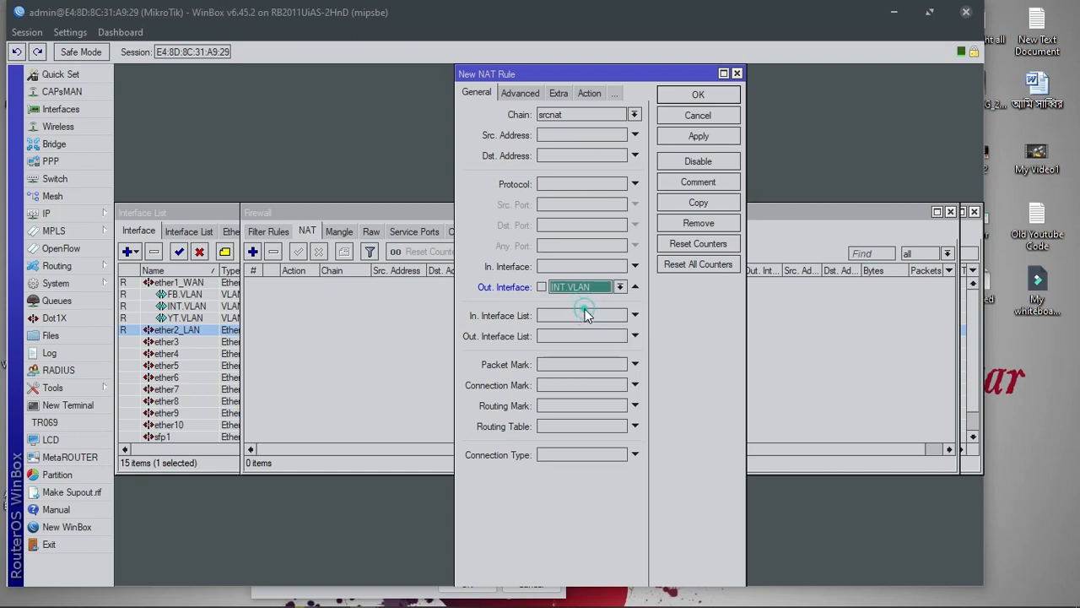
click(698, 136)
Copy the rule into a second masquerade rule for Out. Interface YT.VLAN
click(706, 201)
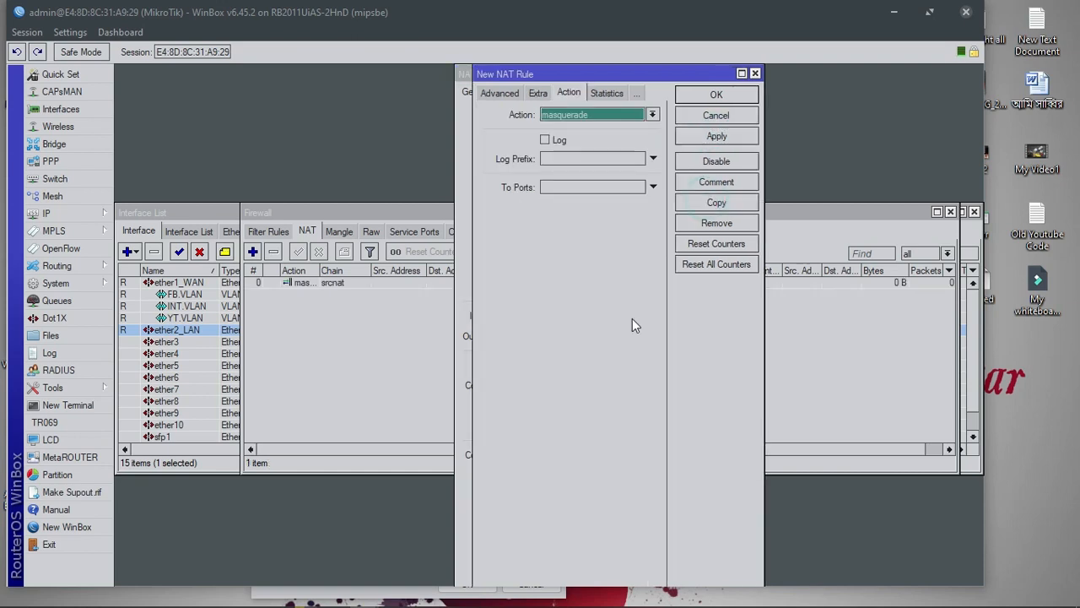
click(496, 95)
click(602, 287)
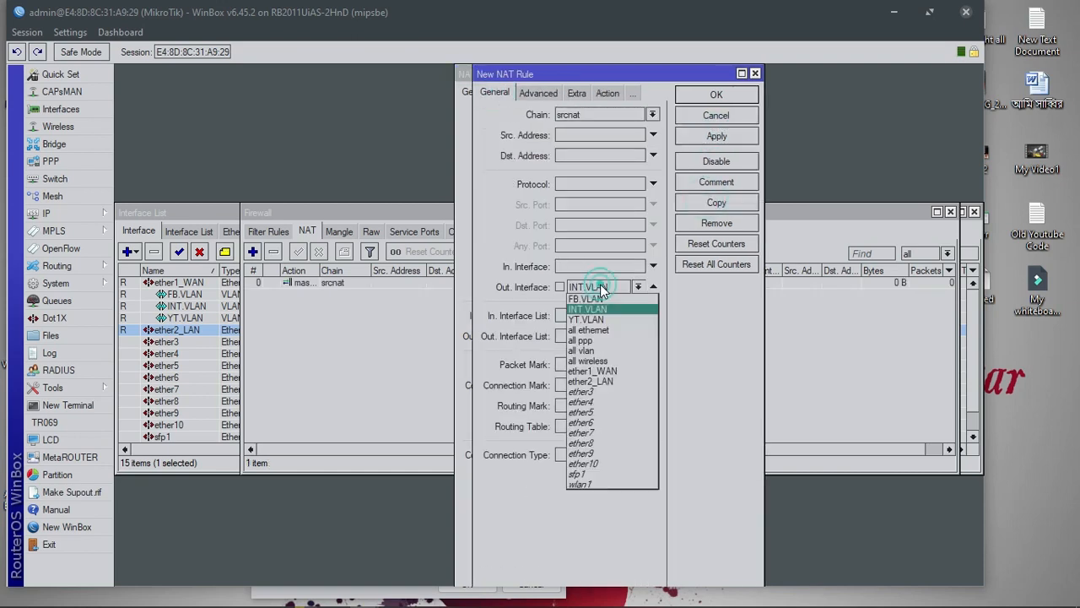
click(591, 320)
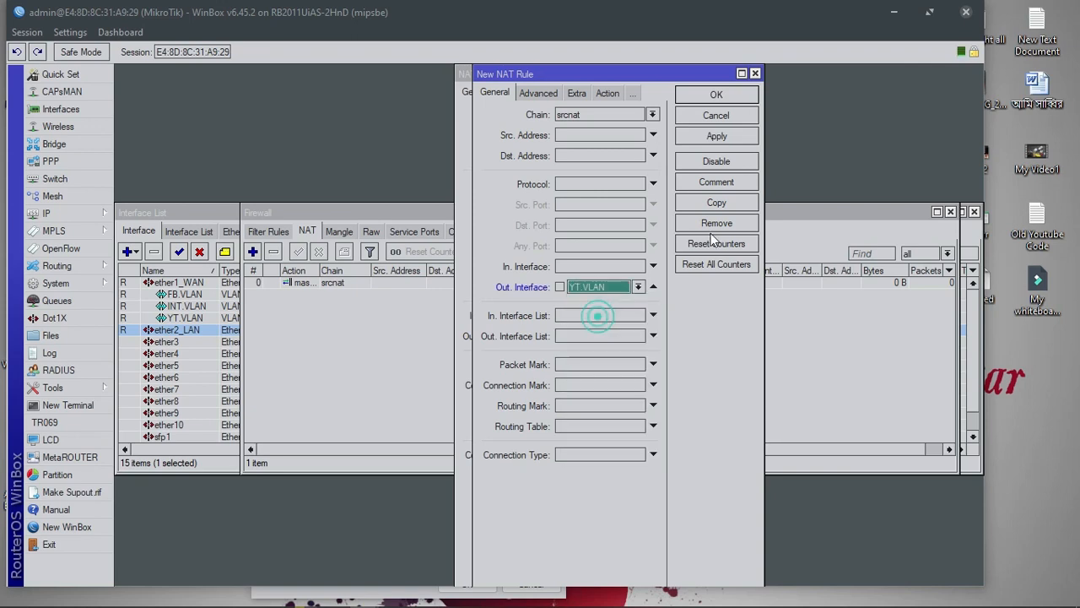
click(718, 137)
Copy it again into a third masquerade rule for Out. Interface FB.VLAN
click(721, 203)
click(515, 93)
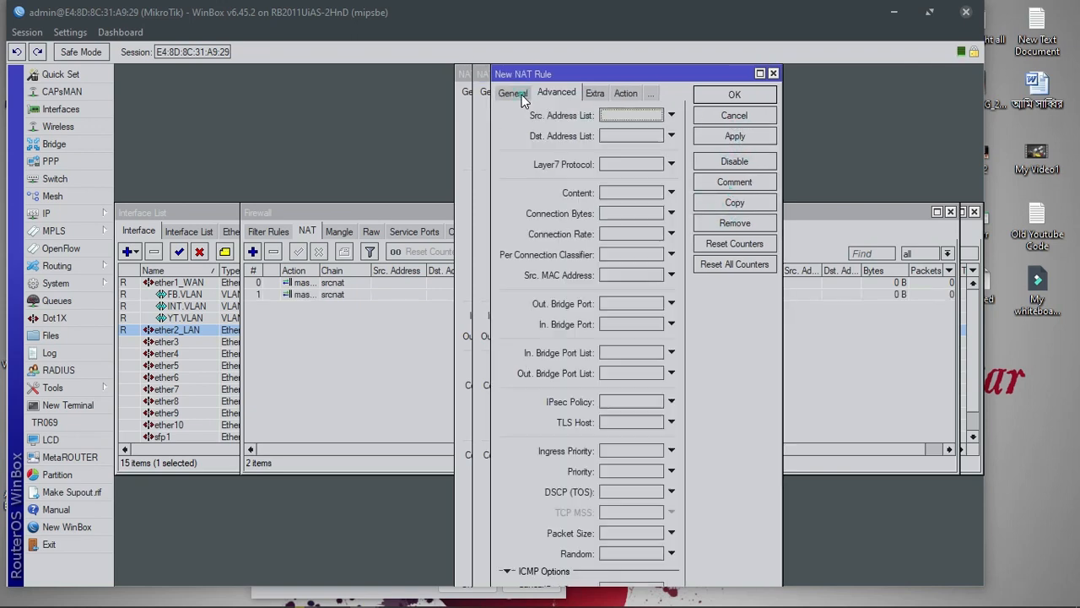
click(511, 94)
click(606, 287)
click(606, 308)
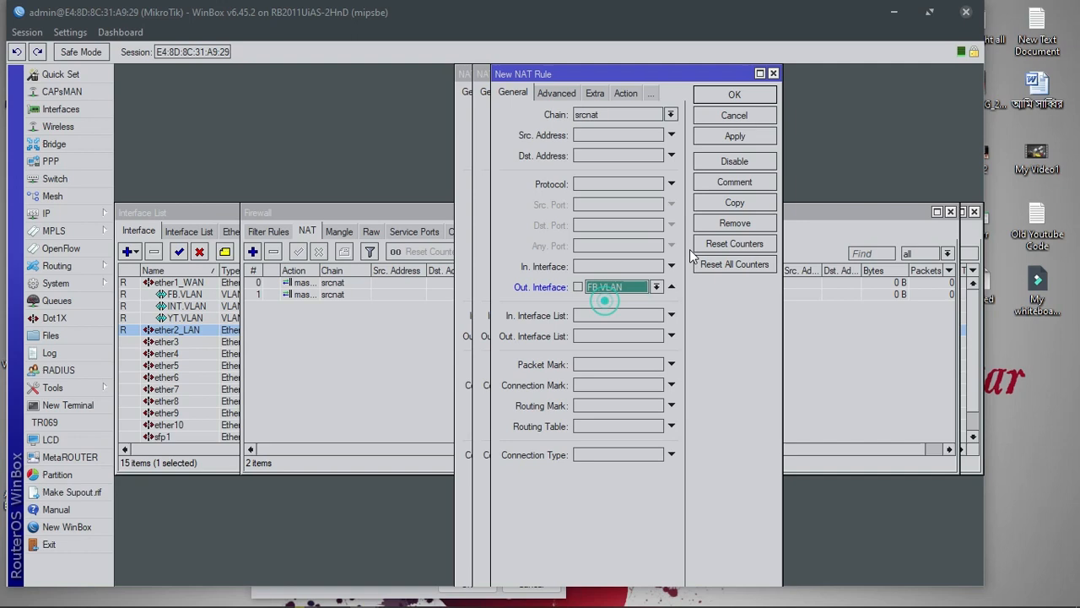
click(734, 137)
Close the three rule dialogs, review the INT, YT and FB NAT rules, and close Firewall
click(734, 94)
click(715, 93)
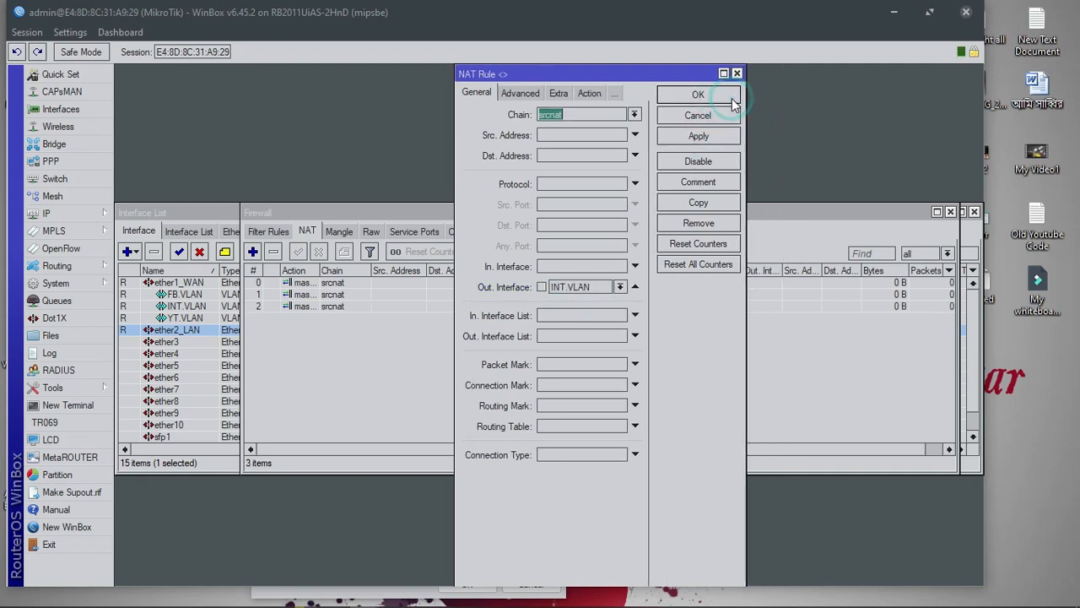
click(697, 94)
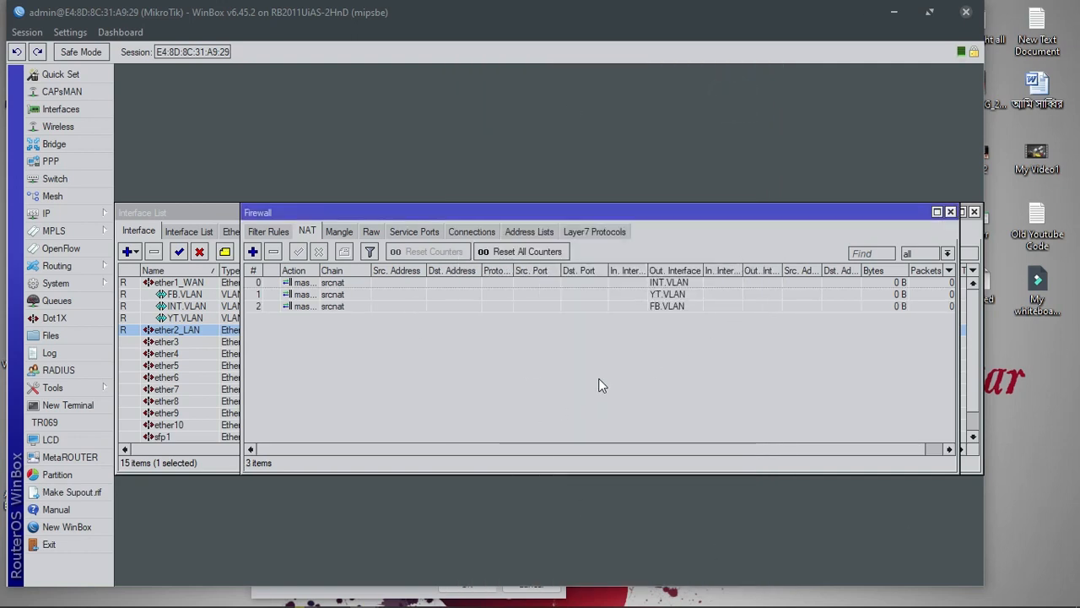
click(663, 282)
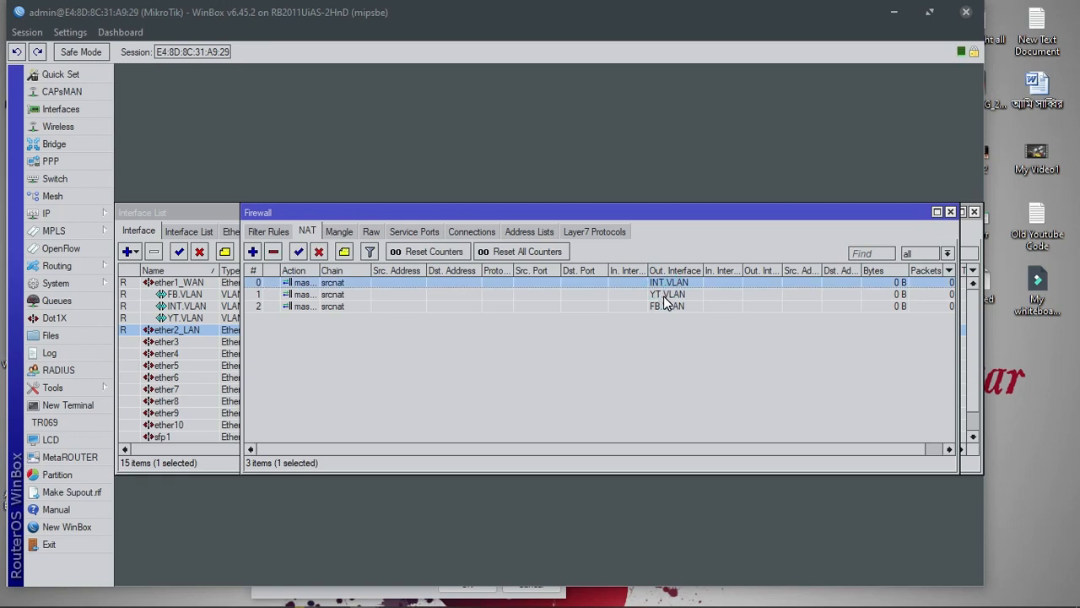
click(664, 295)
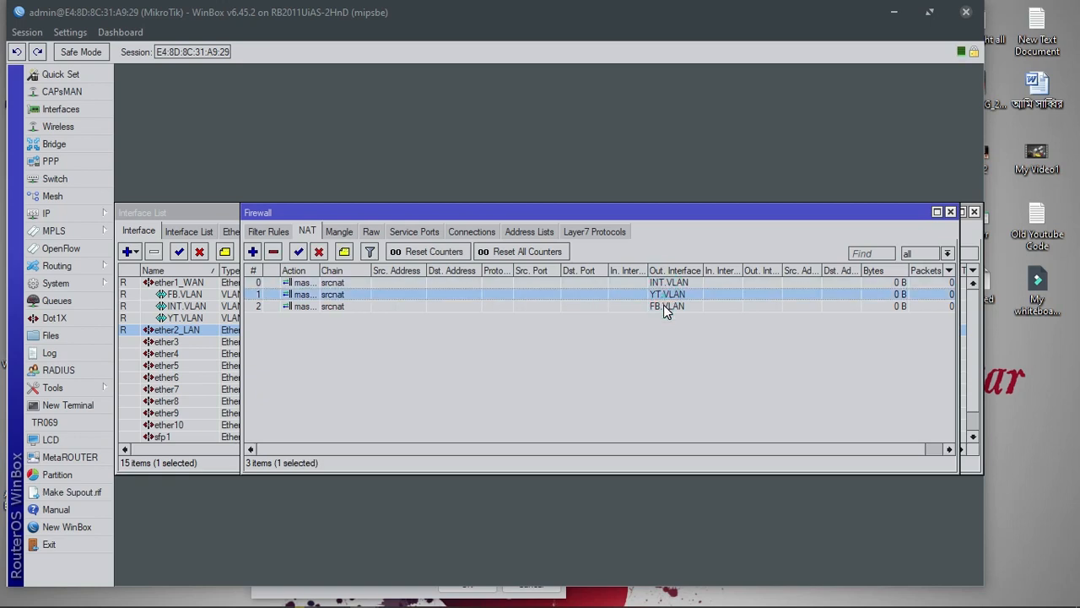
click(664, 307)
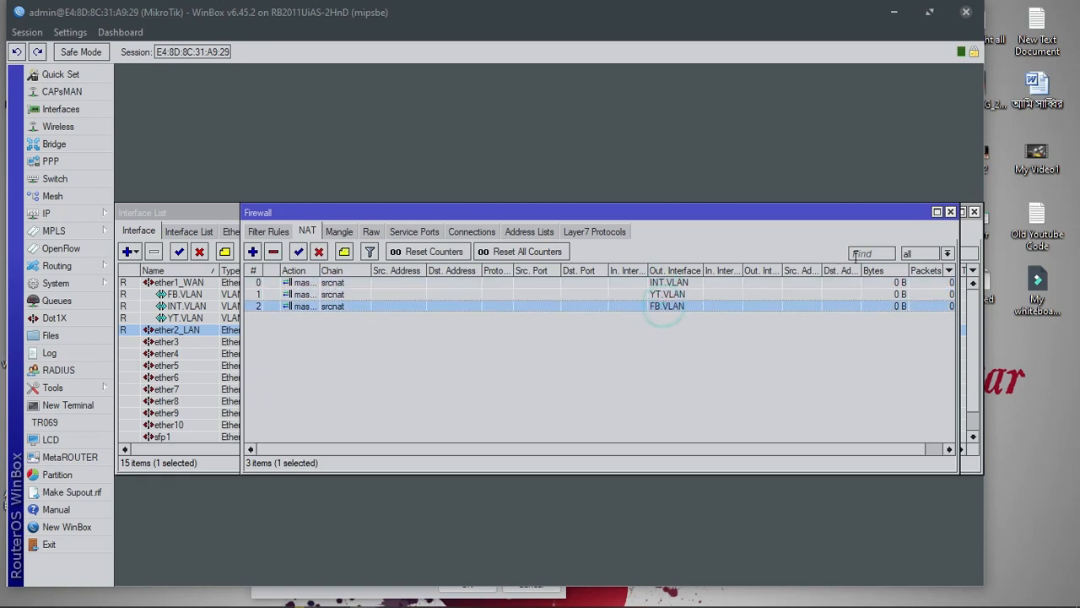
click(950, 211)
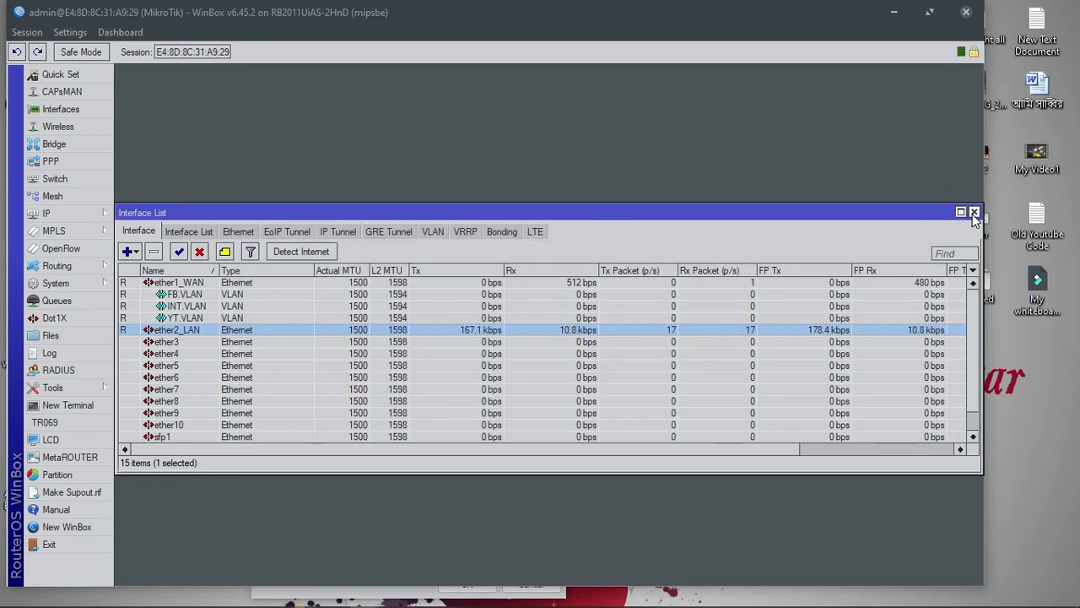
Check the router's IP addresses, then go to the PPPoE Servers list under PPP
click(974, 212)
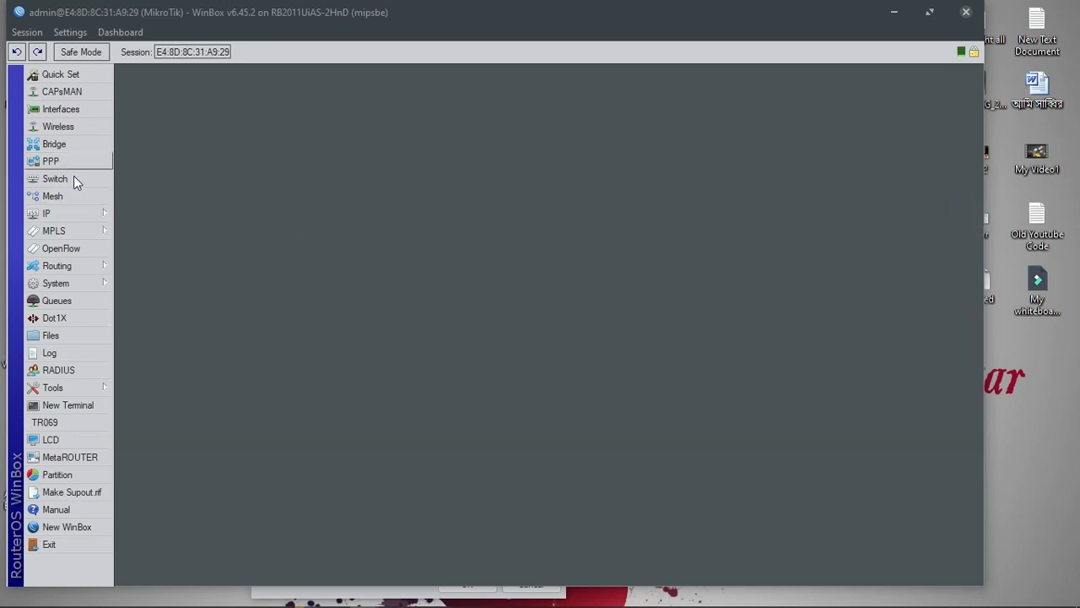
click(47, 213)
click(152, 214)
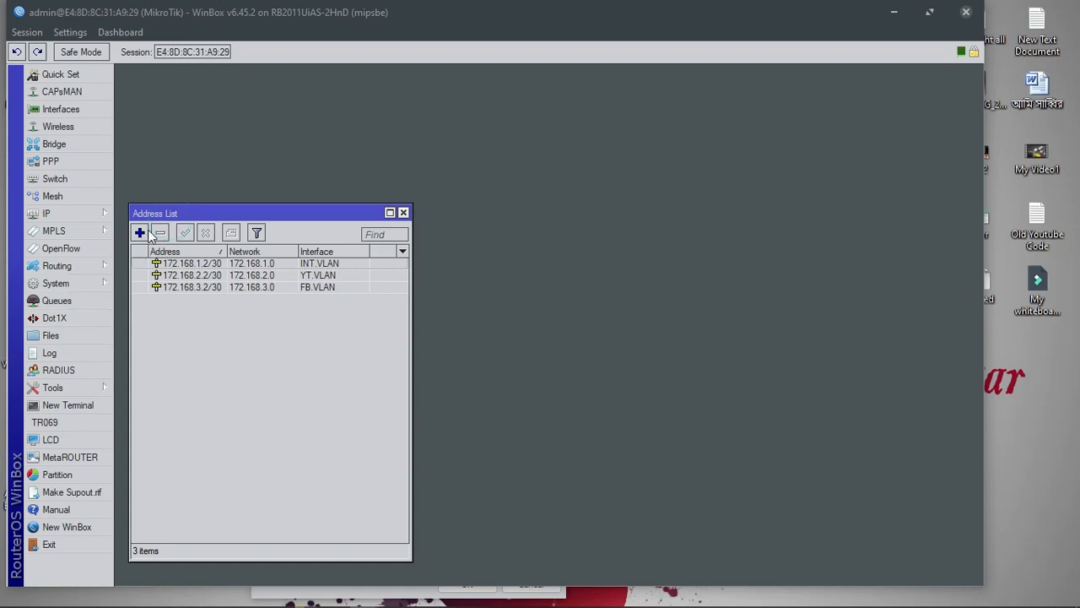
click(402, 212)
click(49, 163)
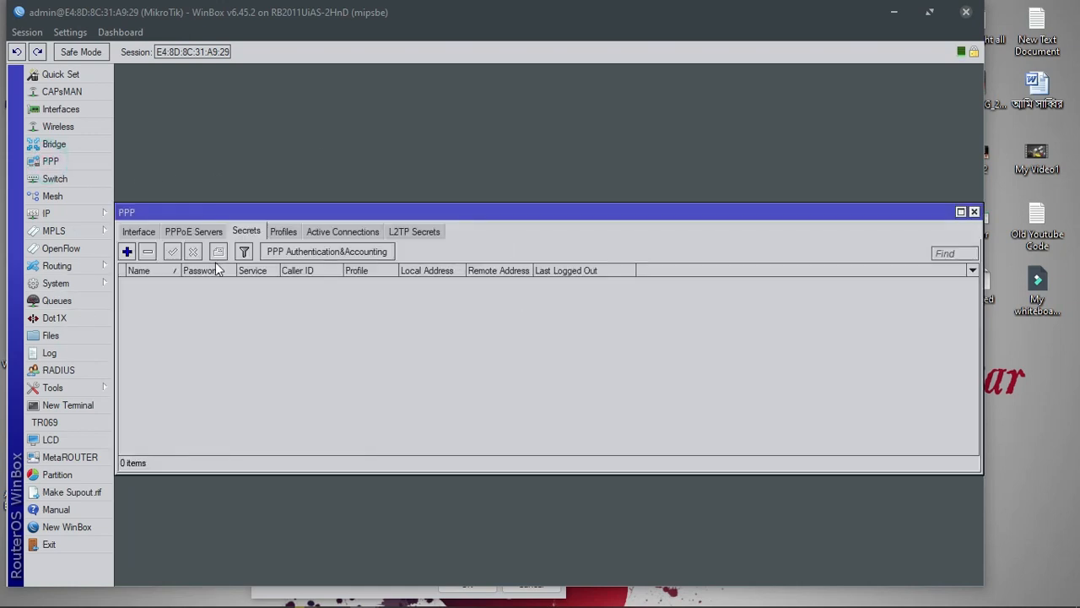
click(142, 230)
click(180, 232)
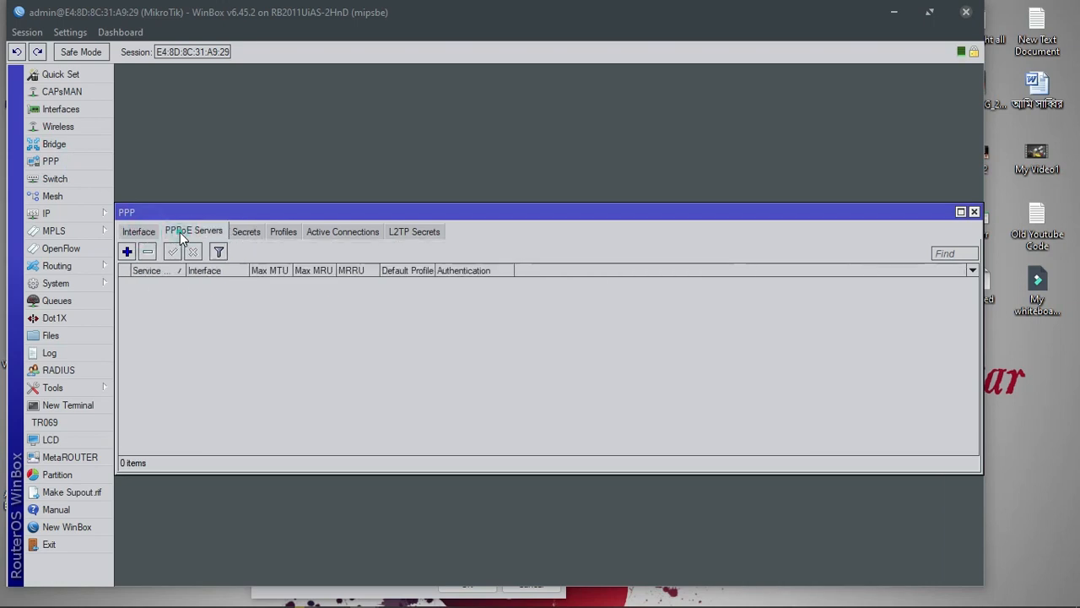
Add PPPoE server 'PPPoE_Server' on ether2_LAN with One Session Per Host enabled
click(126, 252)
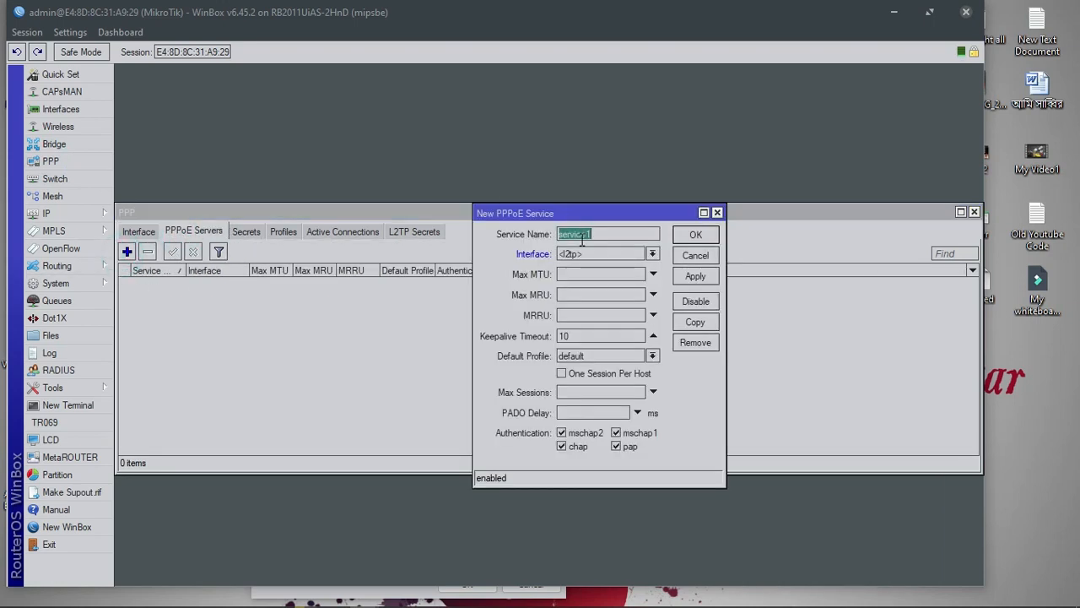
text(PPPO)
key(BackSpace)
text(oE_Server)
click(570, 255)
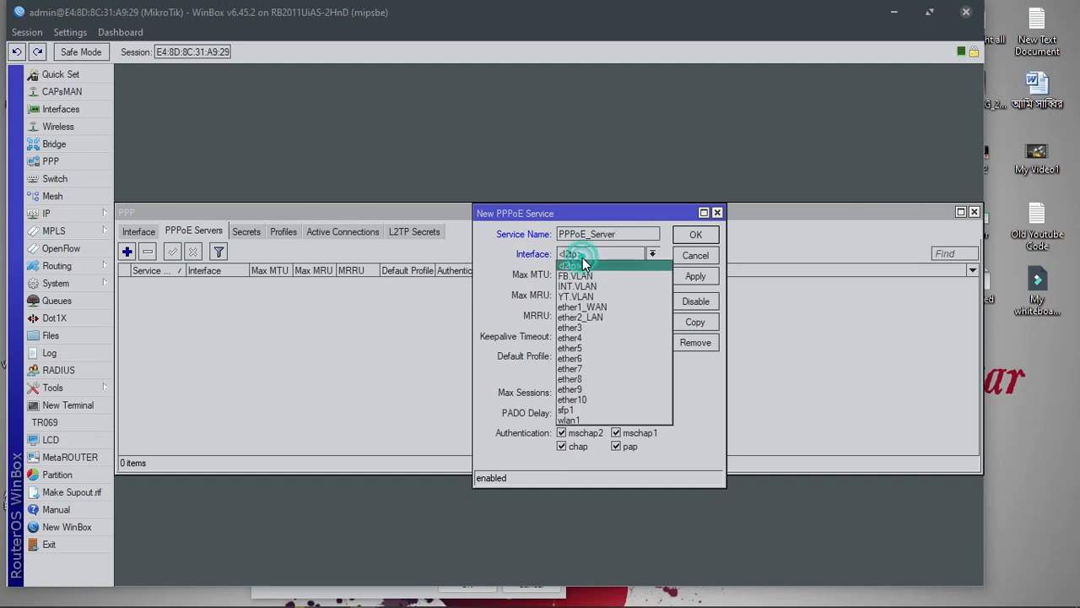
click(596, 317)
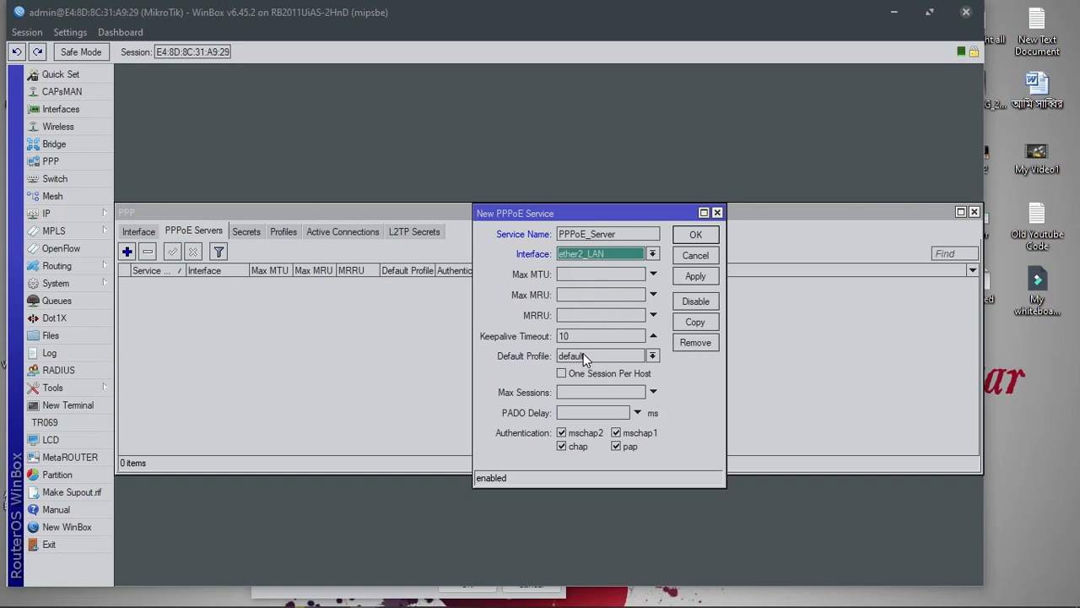
click(586, 374)
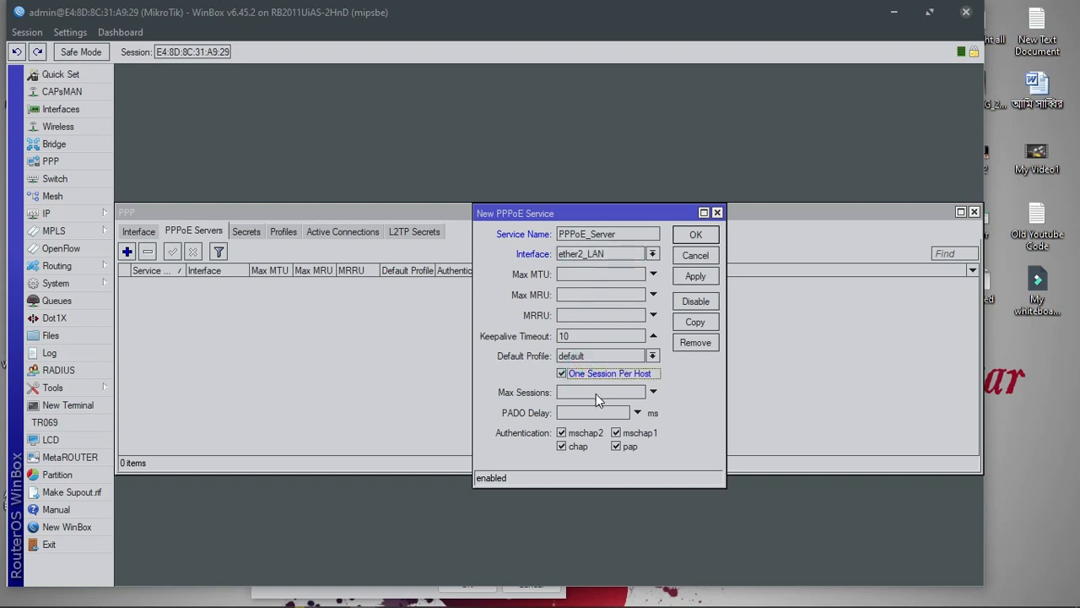
Turn off mschap1 and mschap2, leaving chap and pap, then save the PPPoE server
click(684, 381)
click(582, 432)
click(630, 433)
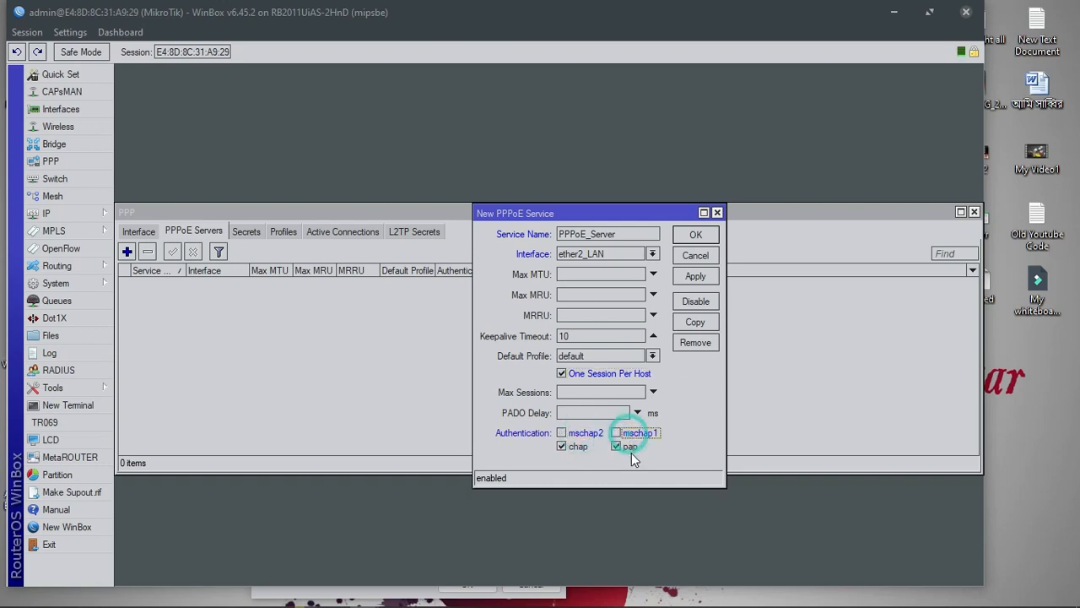
click(697, 276)
click(694, 235)
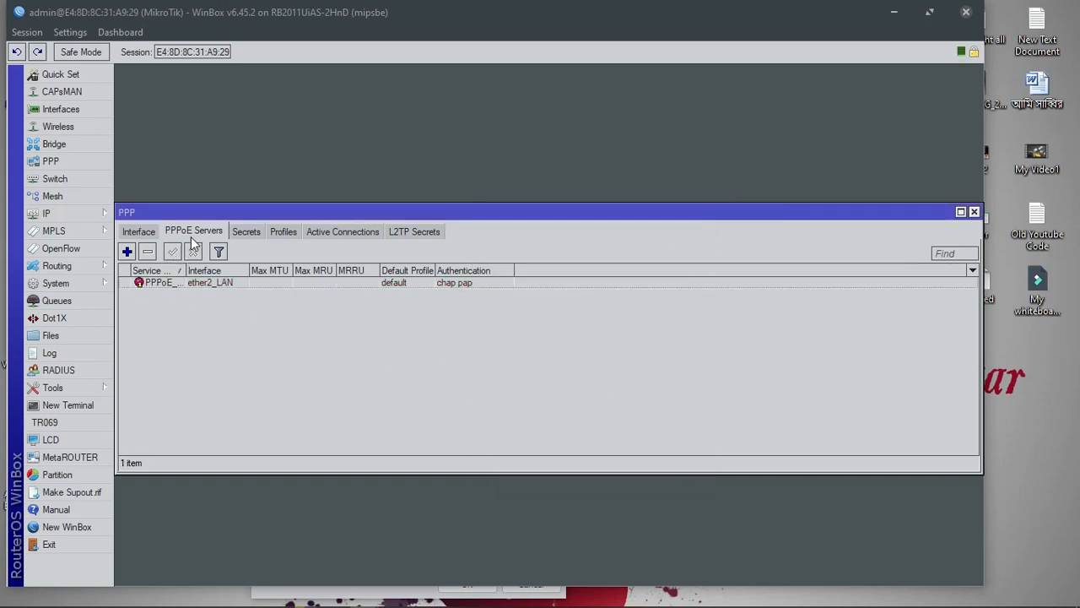
click(285, 233)
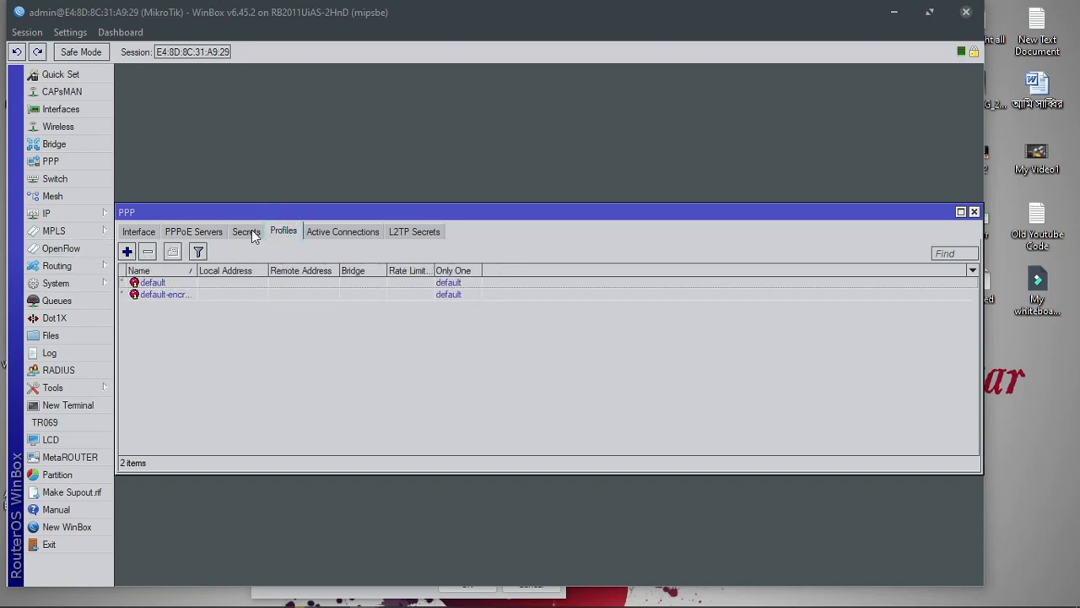
Start a new IP pool named PPPoE with 192.168.0.0 entered as its address range
click(97, 219)
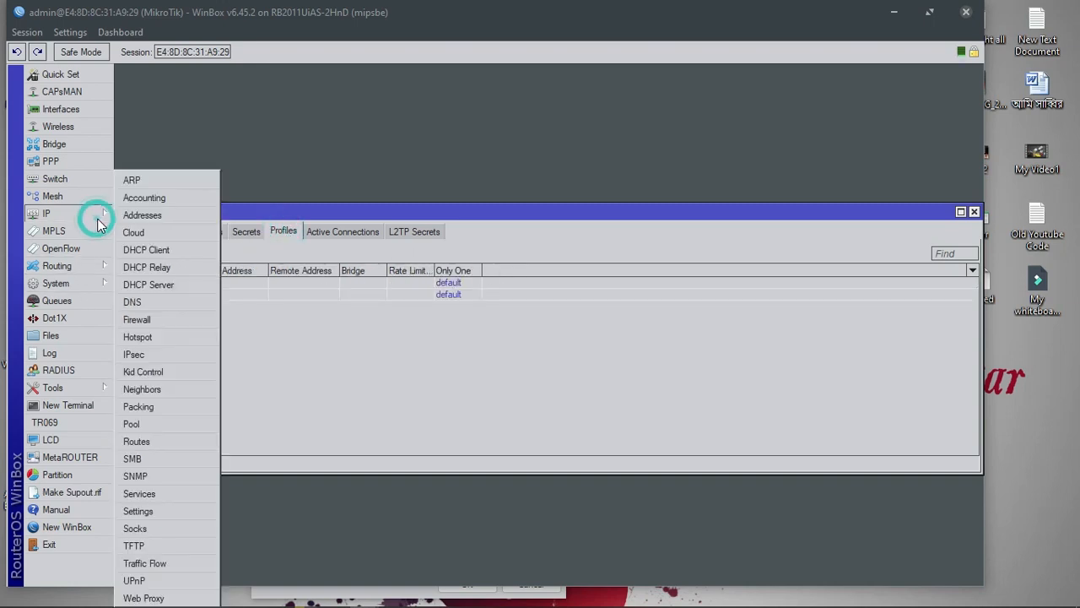
click(149, 427)
click(442, 251)
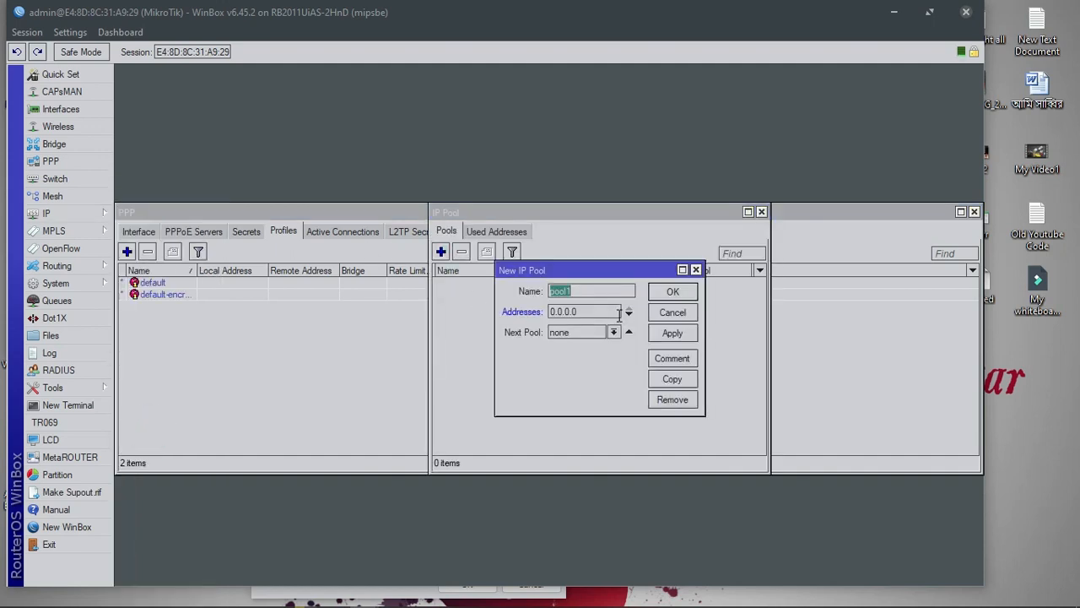
text(p)
key(BackSpace)
text(PPPoE)
double_click(570, 311)
text(1)
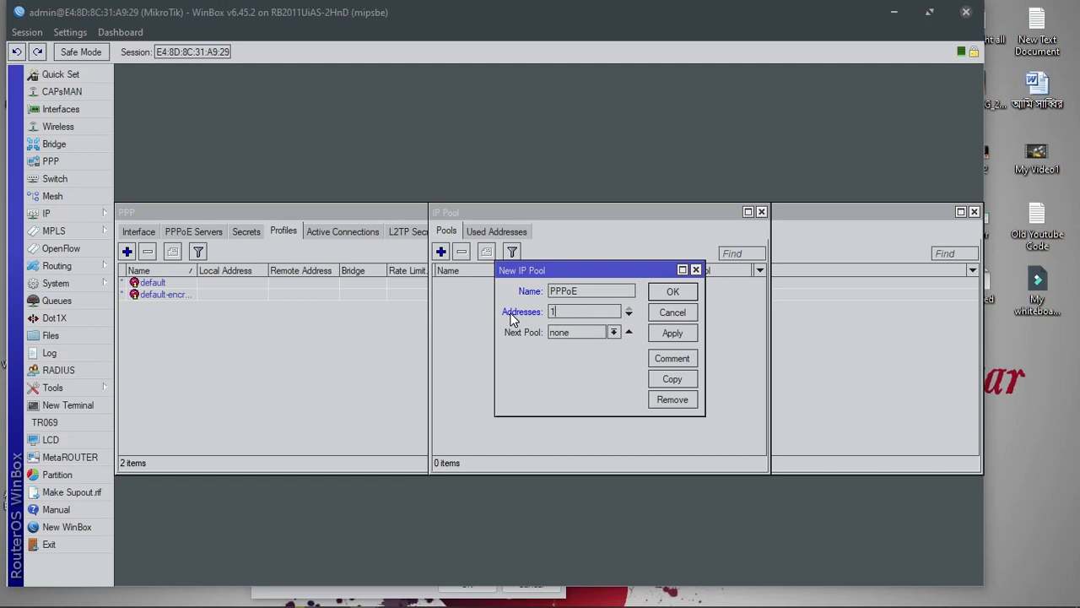
text(92.168.0.0/16)
Correct the pool range to 192.168.0.0/16, save it, and close the IP Pool list
click(605, 311)
click(611, 311)
drag(611, 312, 585, 311)
click(592, 311)
text(1)
drag(603, 312, 597, 311)
click(615, 311)
drag(599, 311, 611, 311)
click(610, 311)
drag(612, 311, 586, 310)
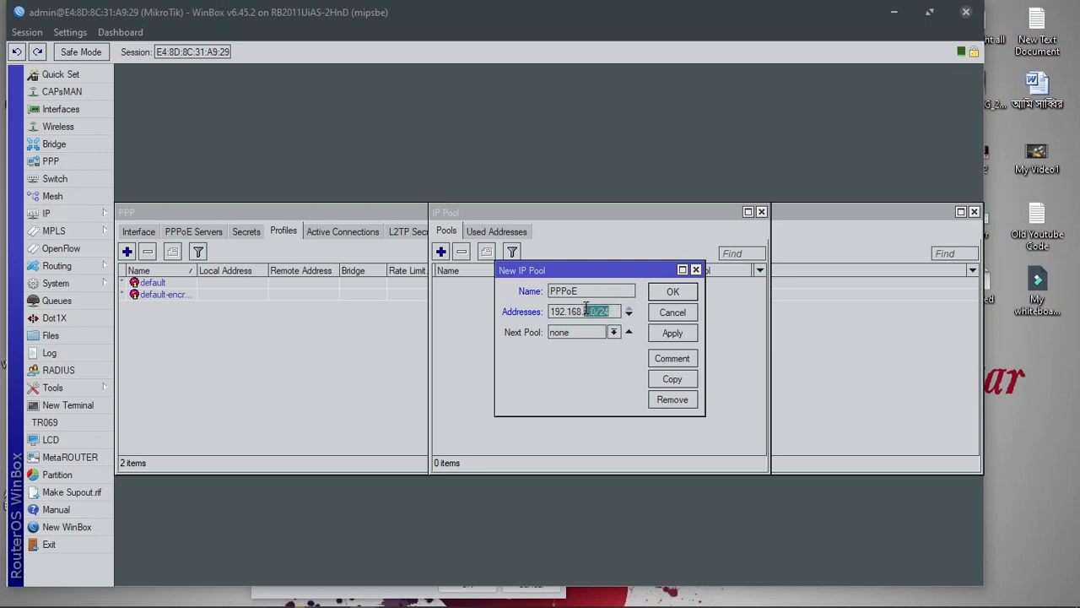
drag(586, 309, 586, 309)
key(BackSpace)
text(0.0/16)
click(687, 333)
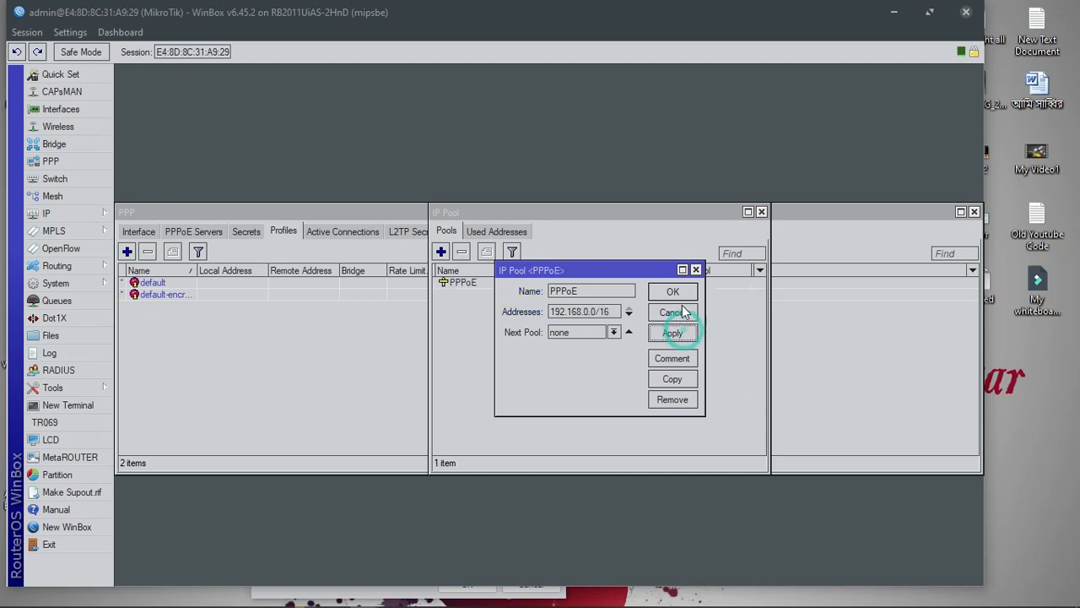
click(679, 293)
click(761, 211)
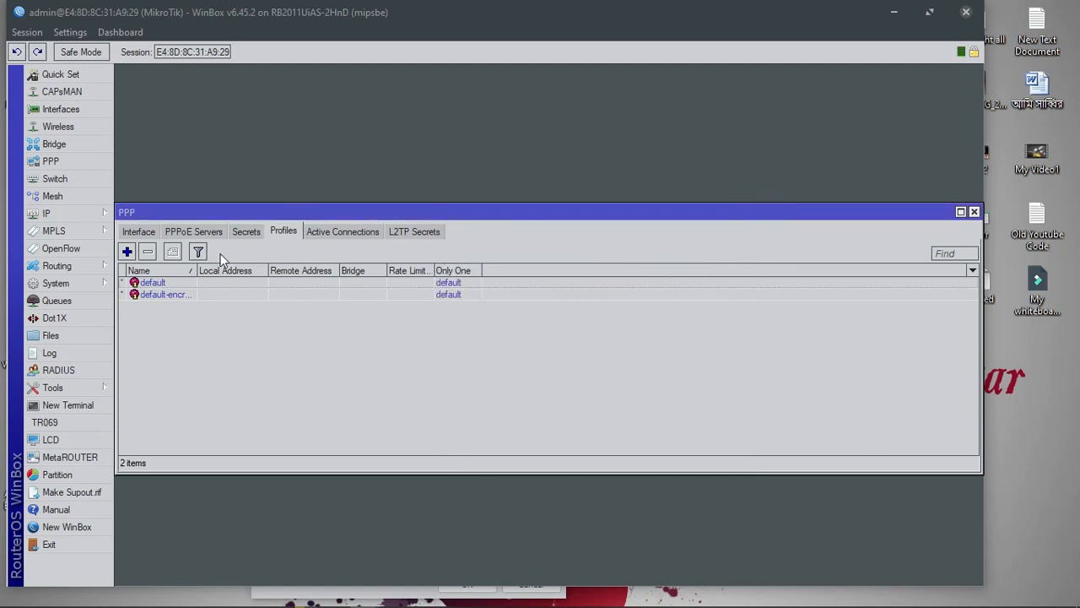
Create a new PPP profile named PPPoE_Profile with local address 192.168.110.1
click(127, 251)
double_click(595, 184)
text(PPPoE_p)
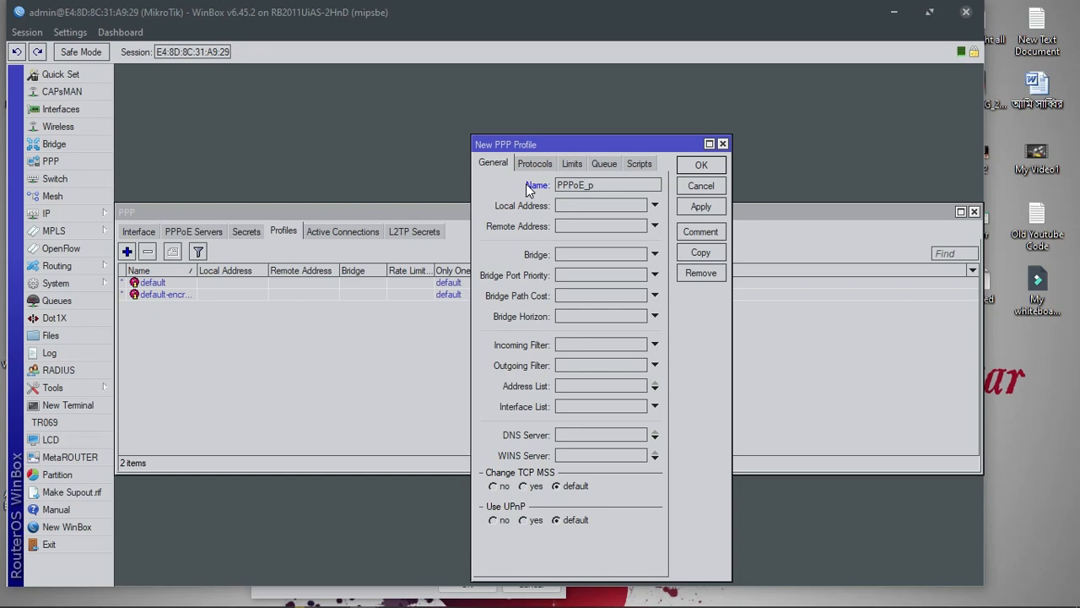
text(rofile)
click(592, 185)
click(600, 211)
text(192.168.)
text(110)
text(.0)
key(BackSpace)
key(BackSpace)
Check the PPPoE pool's address range, then set the profile's Remote Address to PPPoE
click(88, 212)
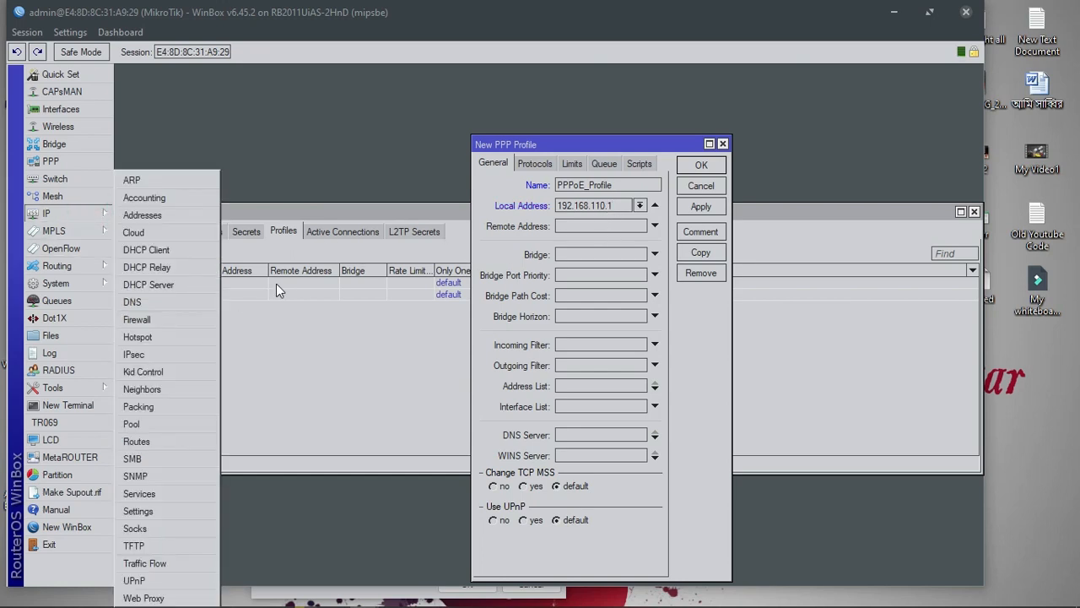
click(159, 426)
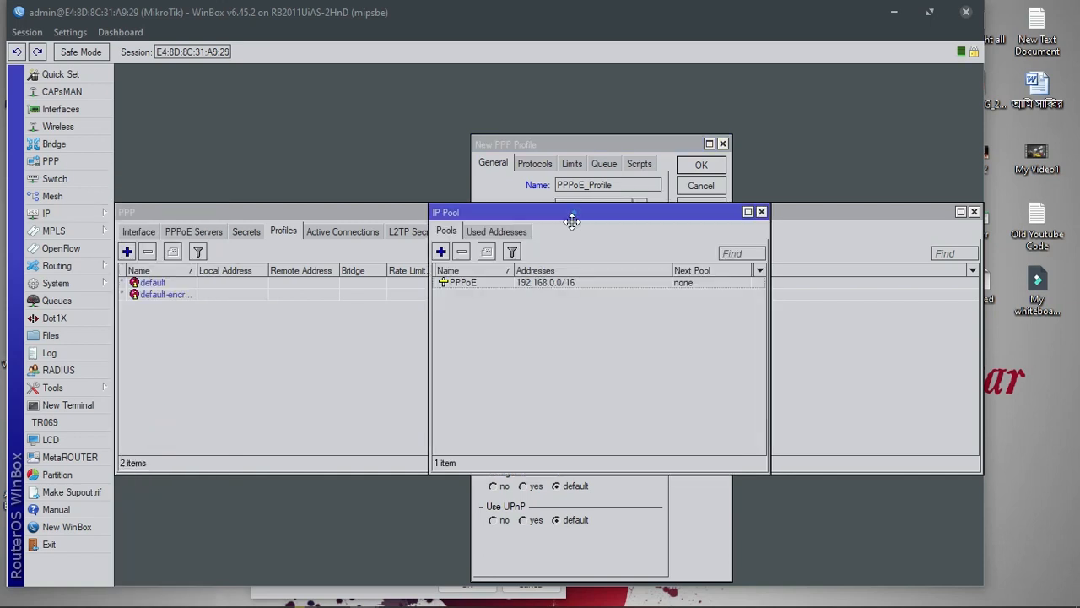
drag(572, 218, 539, 337)
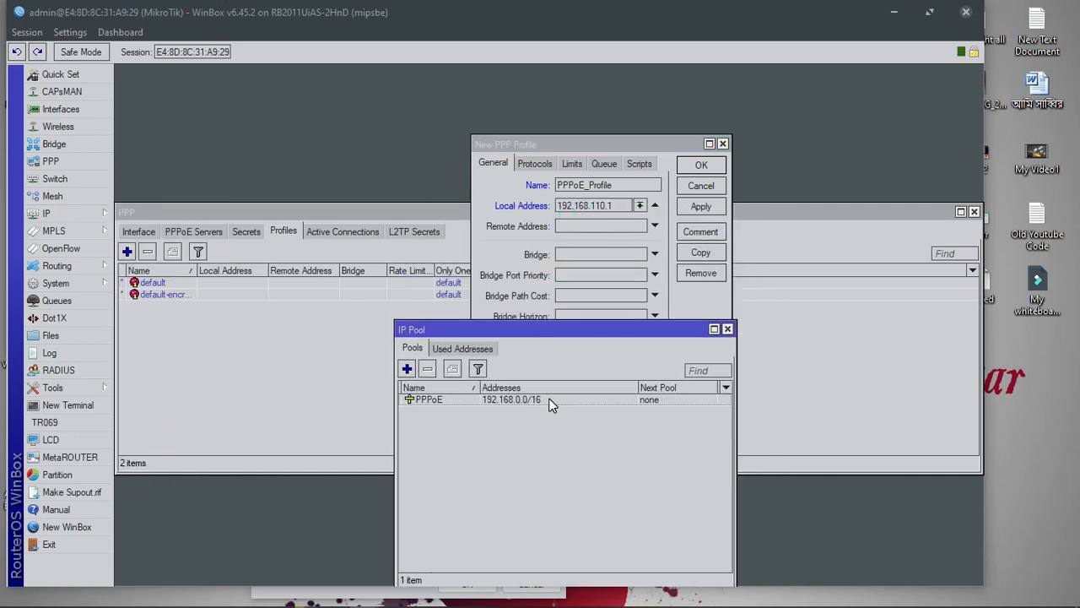
click(518, 399)
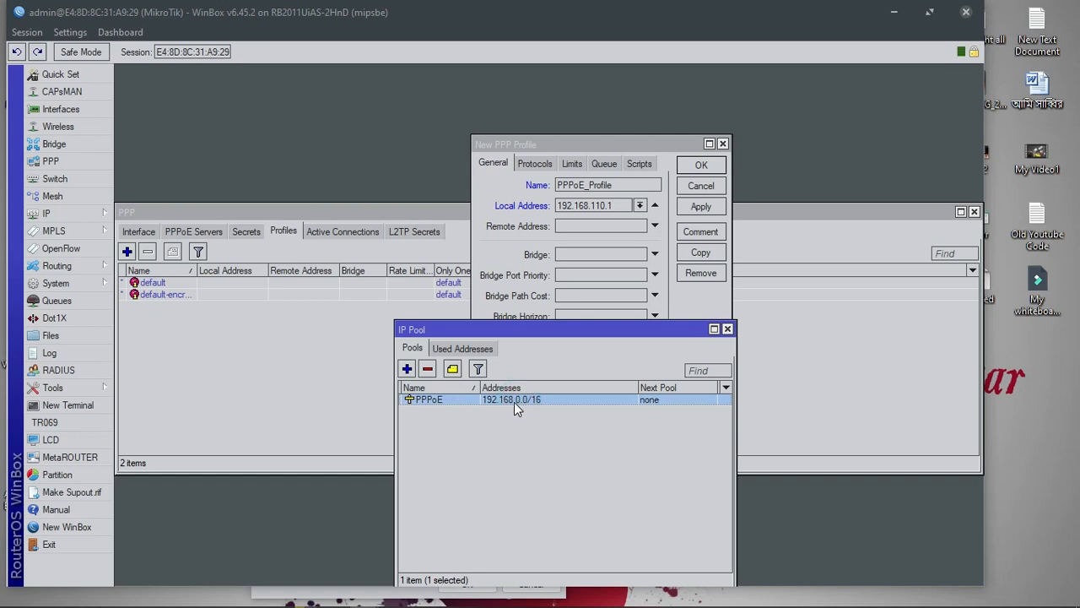
double_click(517, 399)
click(587, 311)
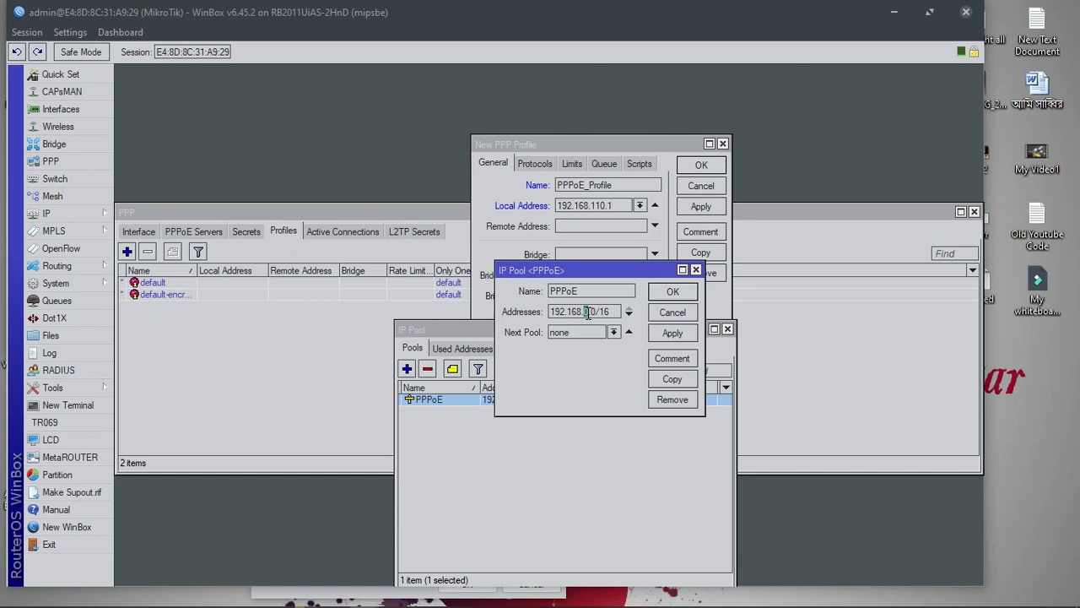
double_click(593, 312)
click(695, 271)
click(727, 328)
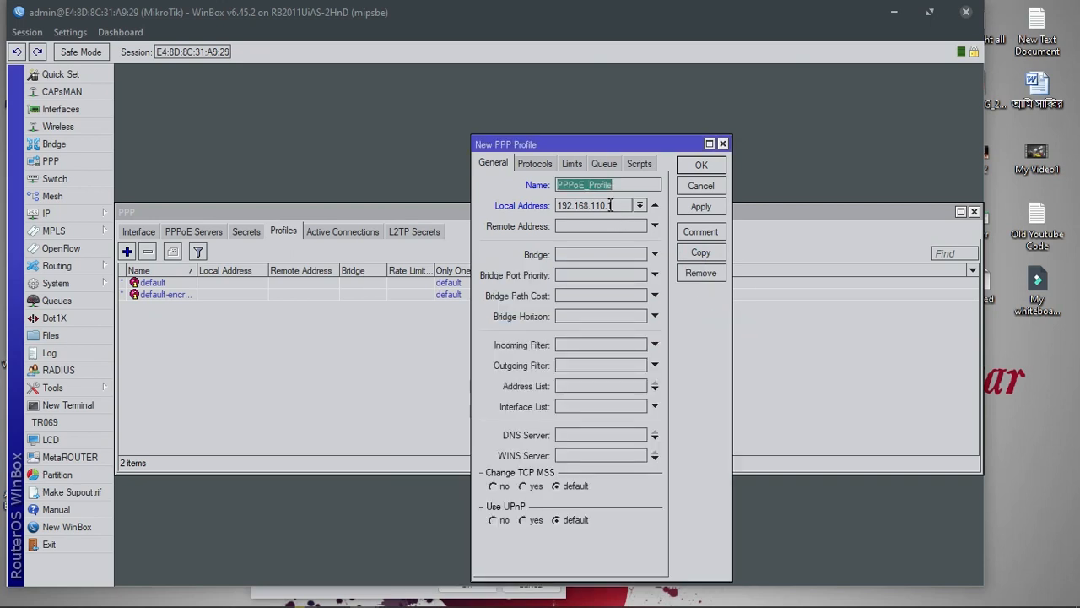
click(590, 227)
click(639, 228)
click(584, 240)
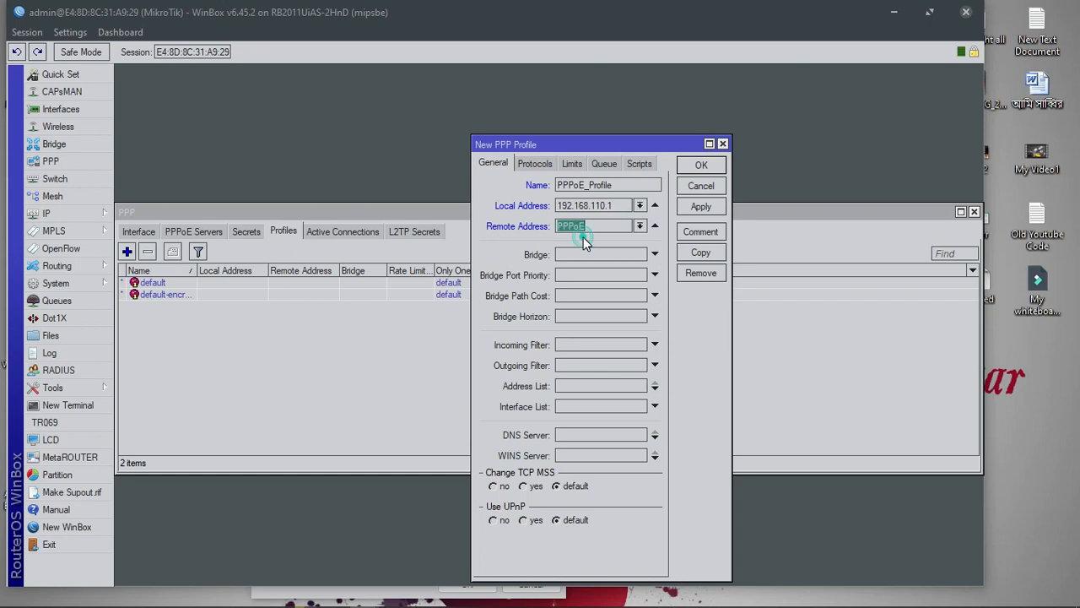
Paste an address copied from the notes into the profile's DNS Servers field
click(593, 435)
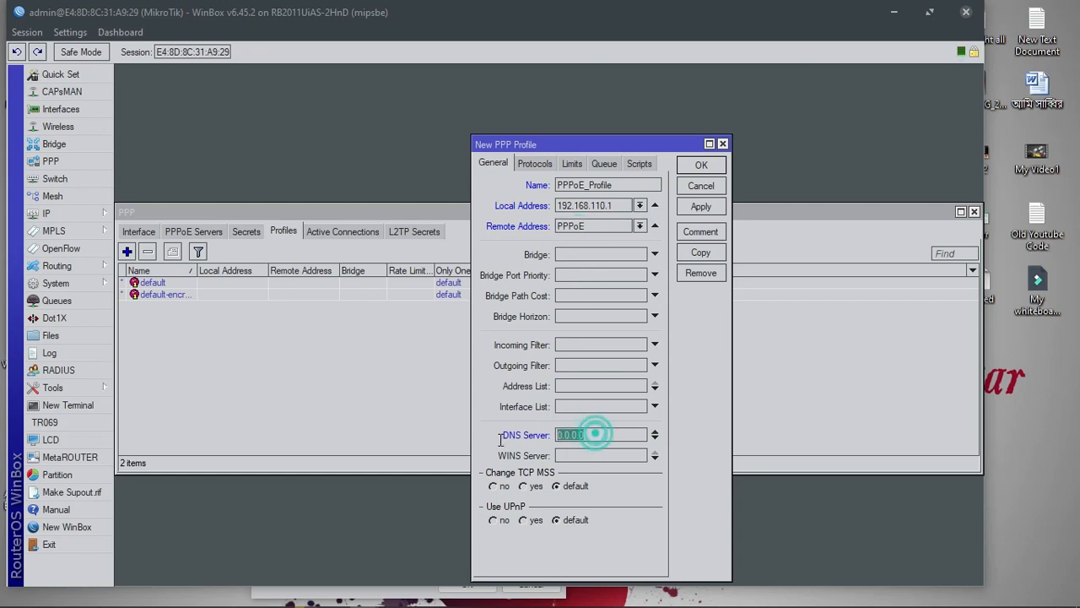
drag(604, 435, 501, 454)
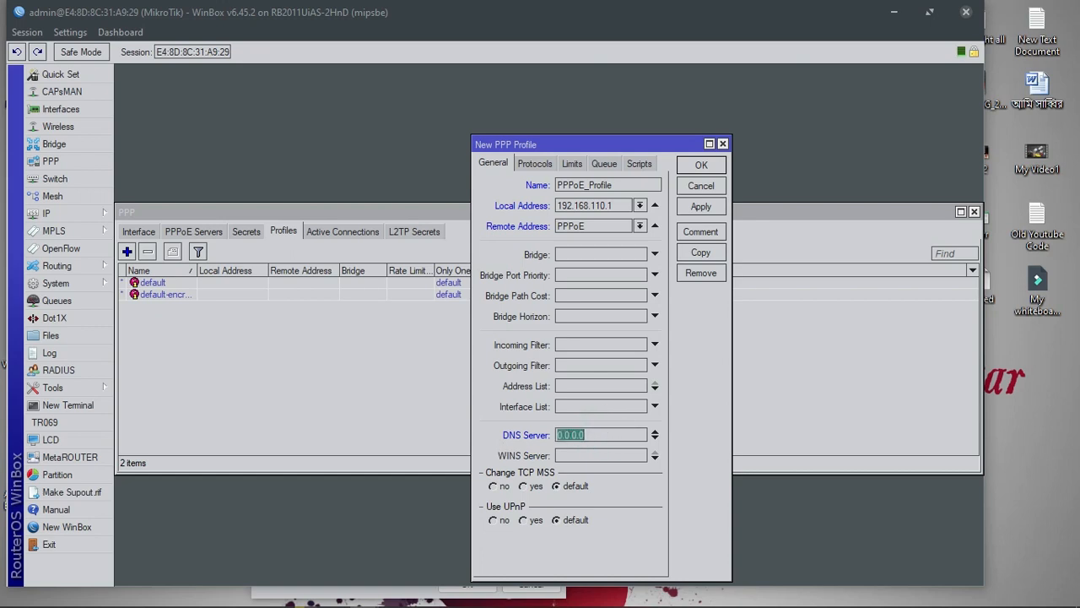
click(540, 597)
drag(611, 433, 494, 432)
right_click(495, 433)
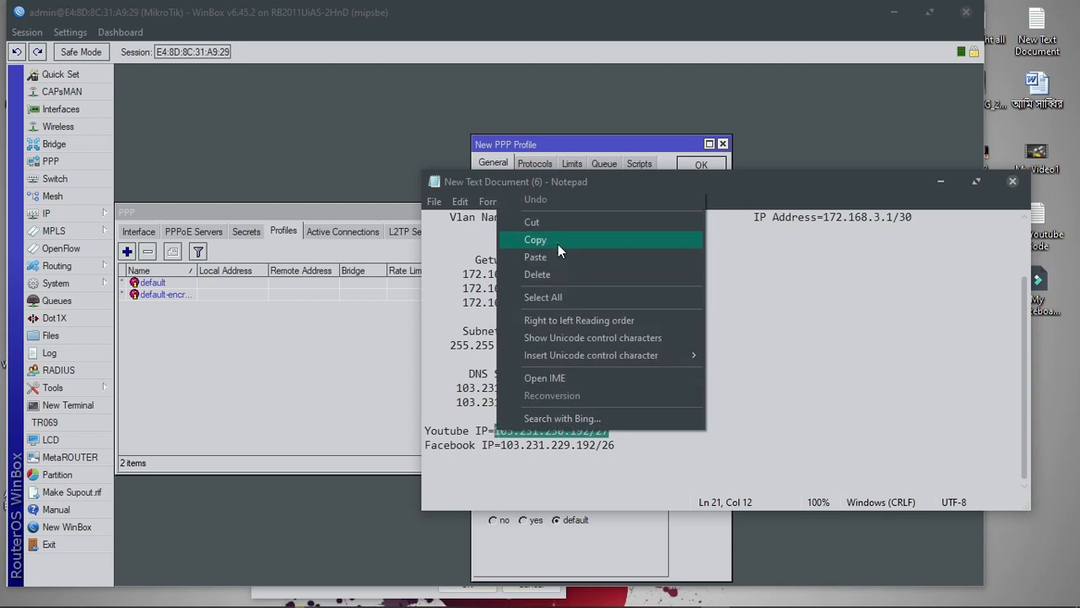
click(558, 242)
click(940, 182)
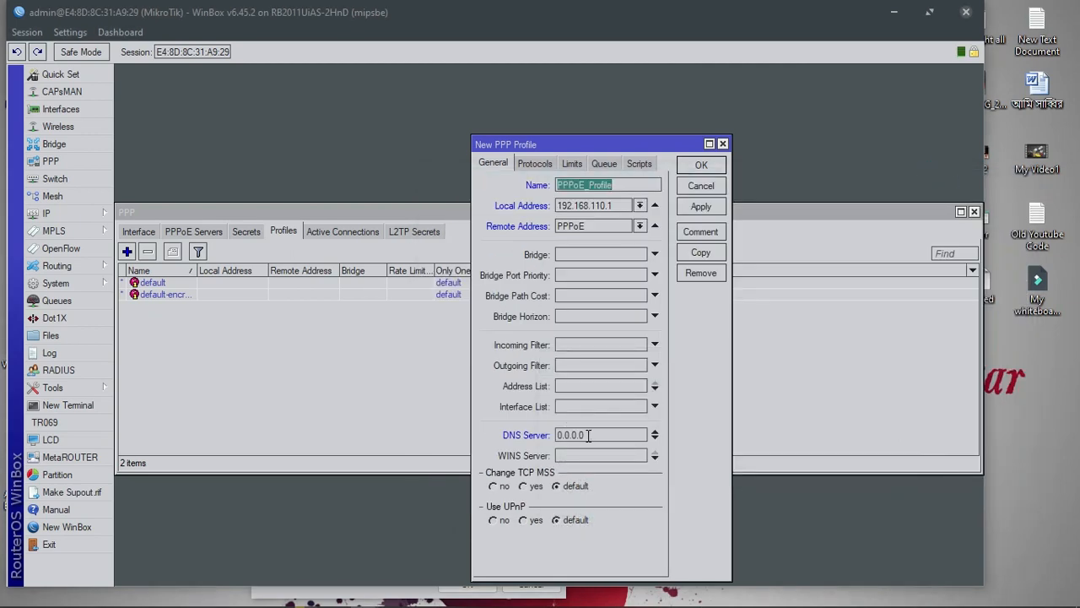
drag(591, 433, 554, 438)
right_click(563, 435)
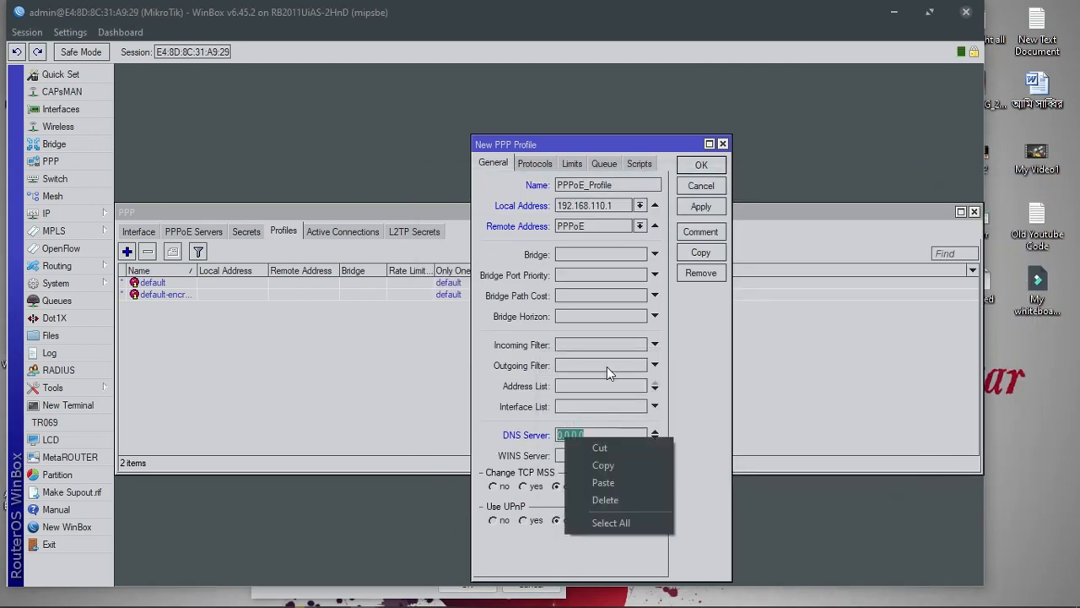
click(608, 481)
Add 4.2.2.1 as a second DNS server entry
click(655, 436)
text(42)
key(BackSpace)
text(.2)
key(BackSpace)
text(.2.1)
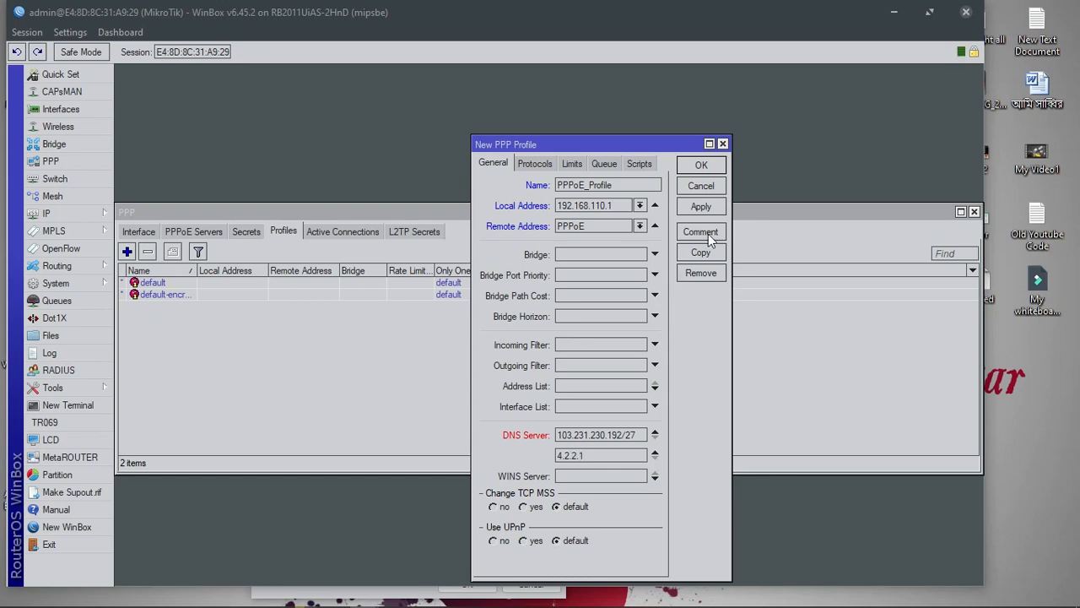
Replace the first DNS server with 103.231.228.228 copied from the notes
drag(640, 434, 557, 434)
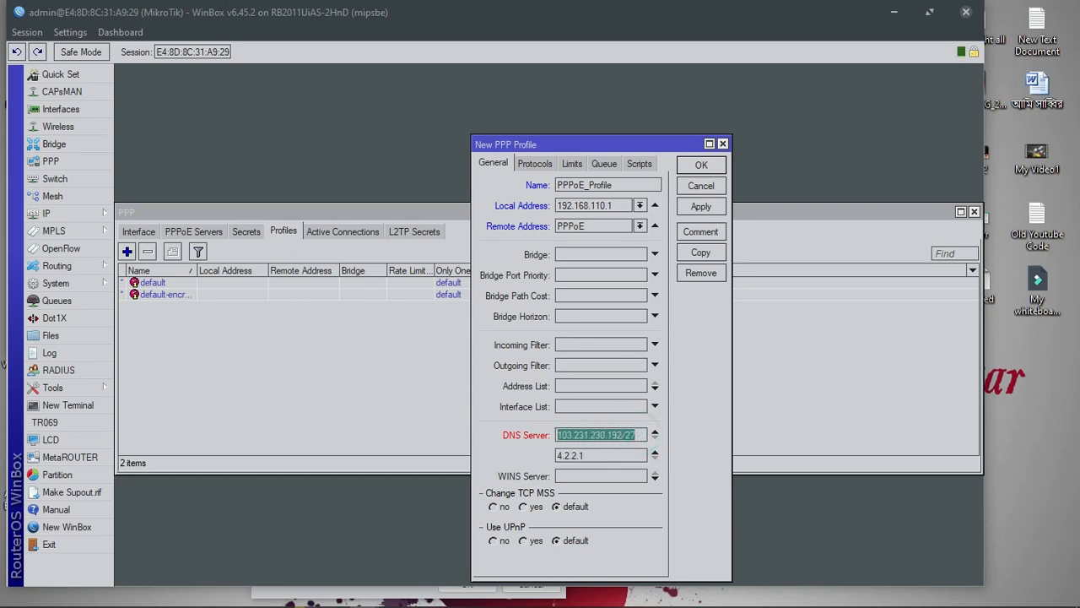
click(715, 605)
drag(553, 387, 457, 388)
right_click(457, 389)
click(520, 200)
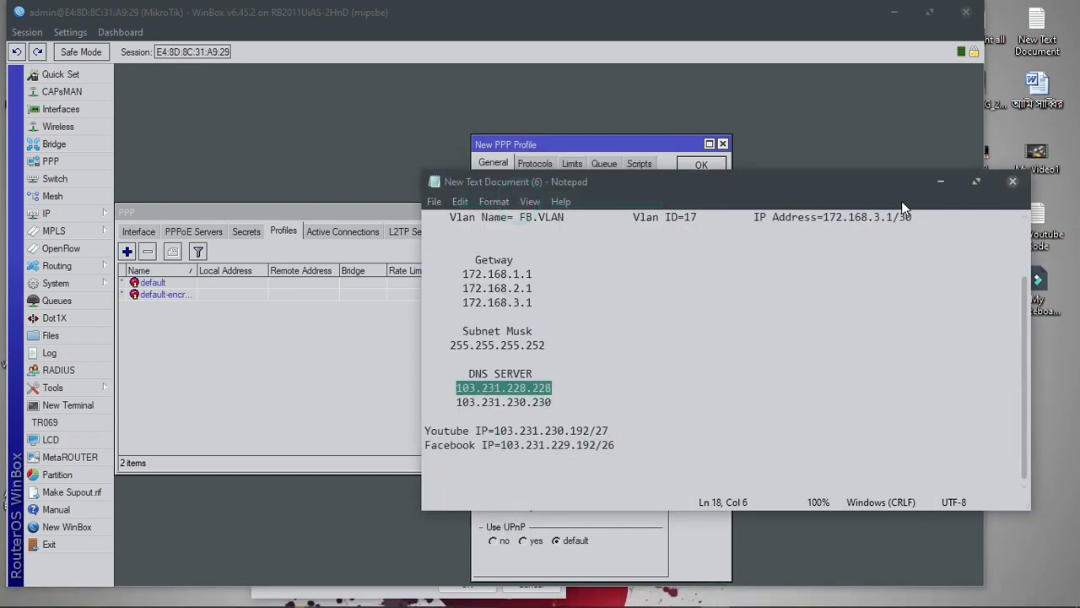
click(941, 181)
drag(637, 434, 557, 434)
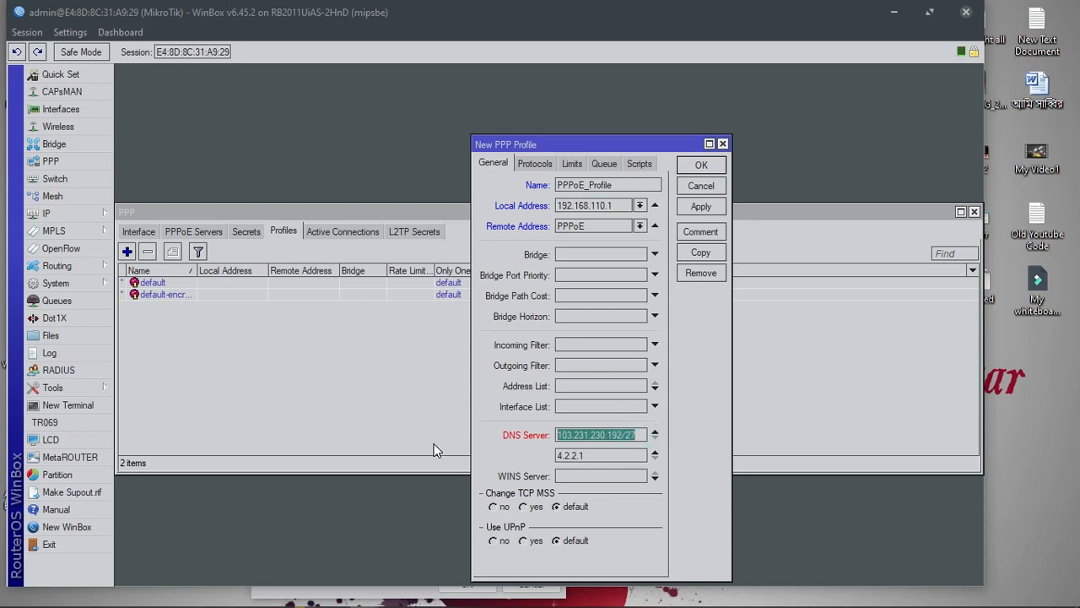
key(BackSpace)
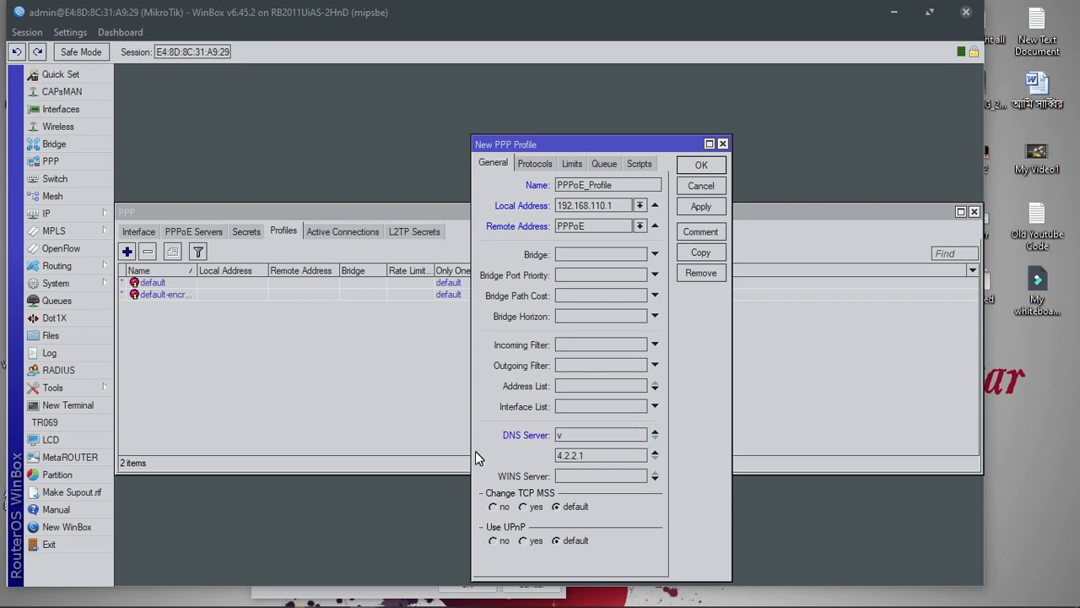
key(ctrl+v)
Review the profile's Protocols, Limits and Queue settings, then save PPPoE_Profile
click(537, 164)
click(575, 166)
click(607, 168)
click(492, 164)
click(700, 206)
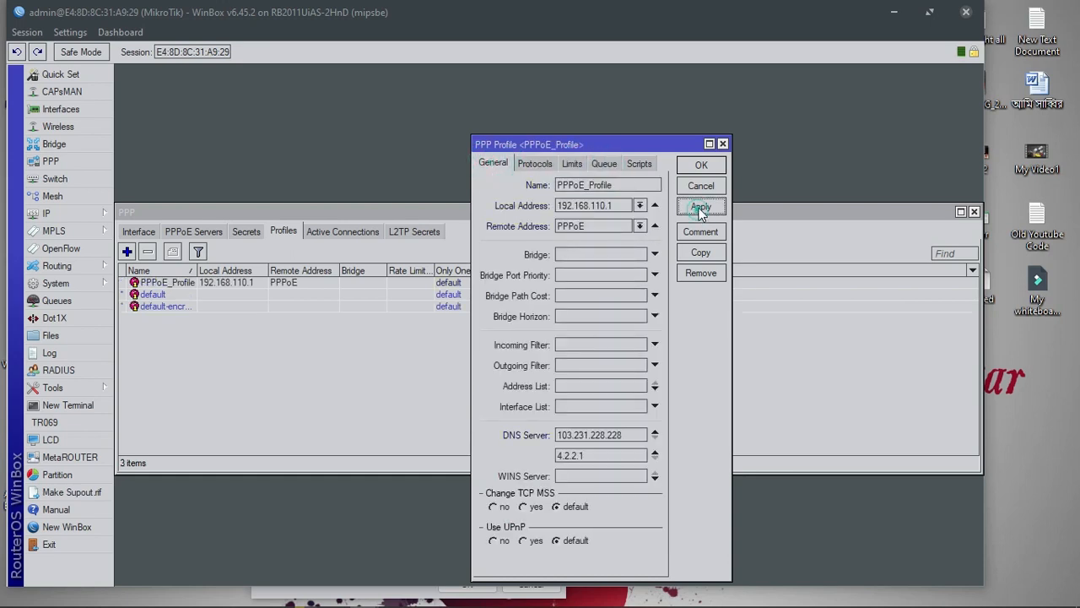
click(701, 167)
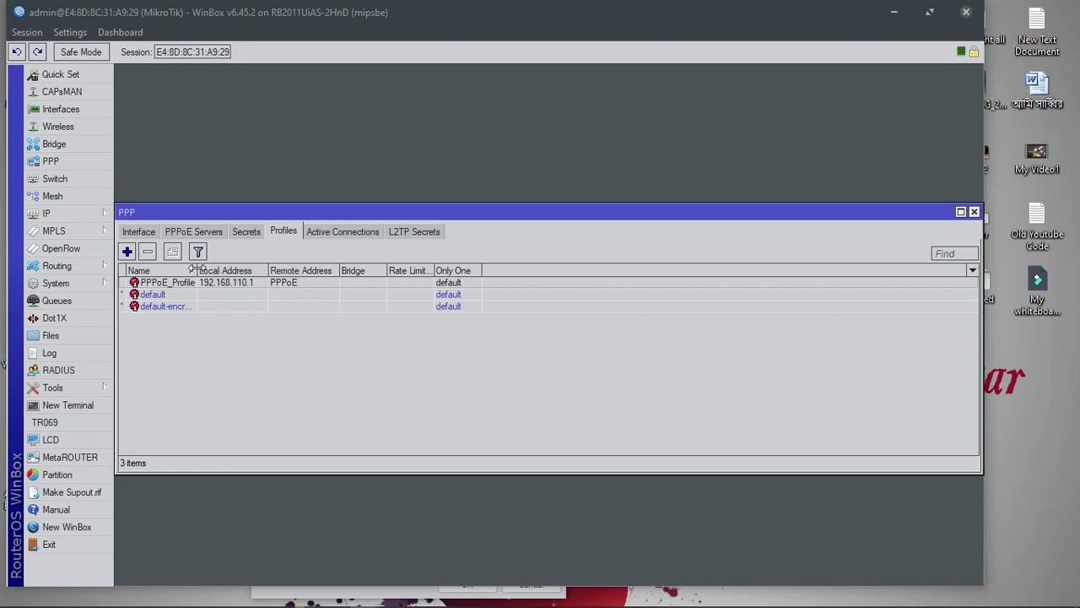
drag(197, 270, 213, 270)
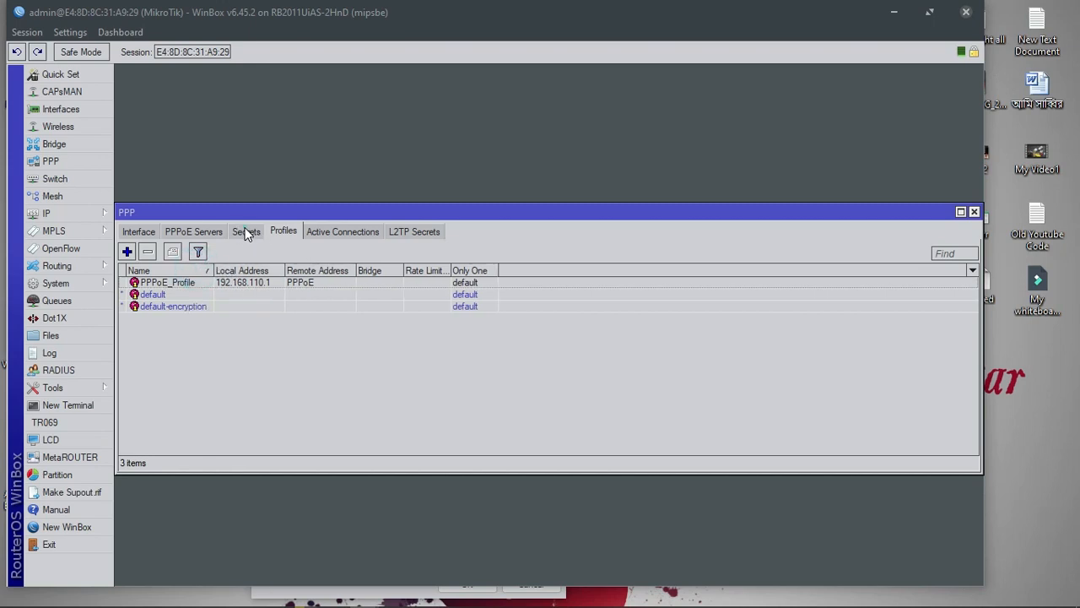
Add a PPP secret with a user name and password, service pppoe and profile PPPoE_Profile
click(246, 232)
click(126, 251)
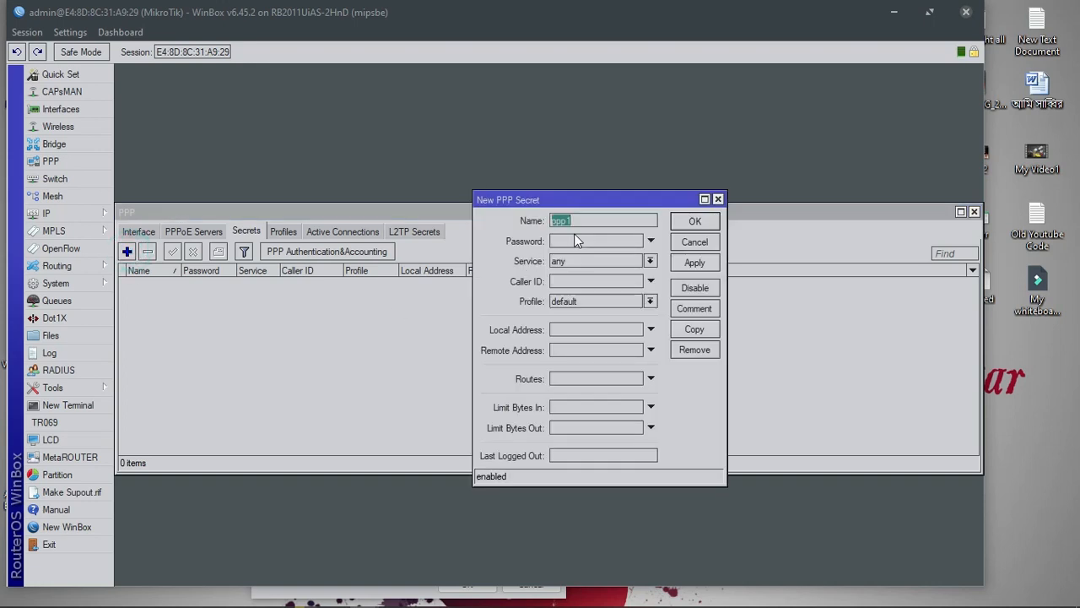
text(1)
click(579, 241)
text(123)
click(581, 260)
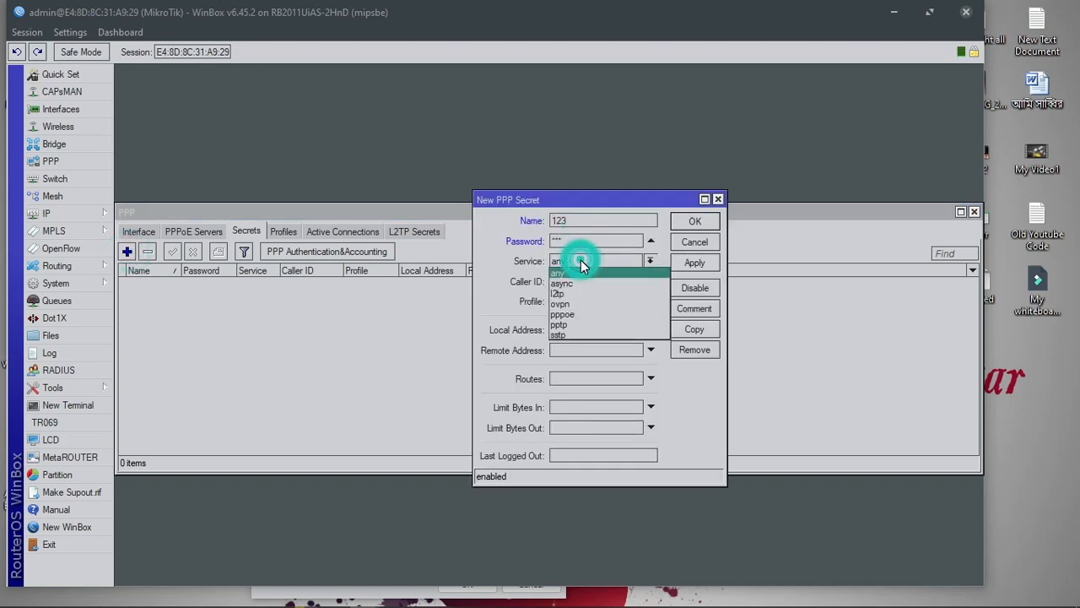
click(564, 321)
click(574, 302)
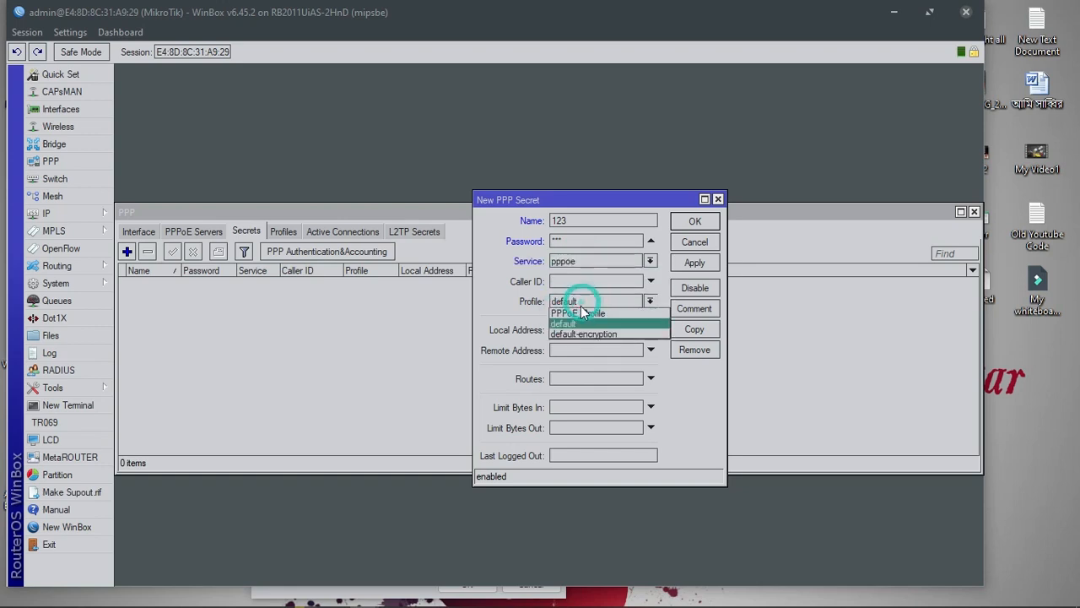
click(582, 312)
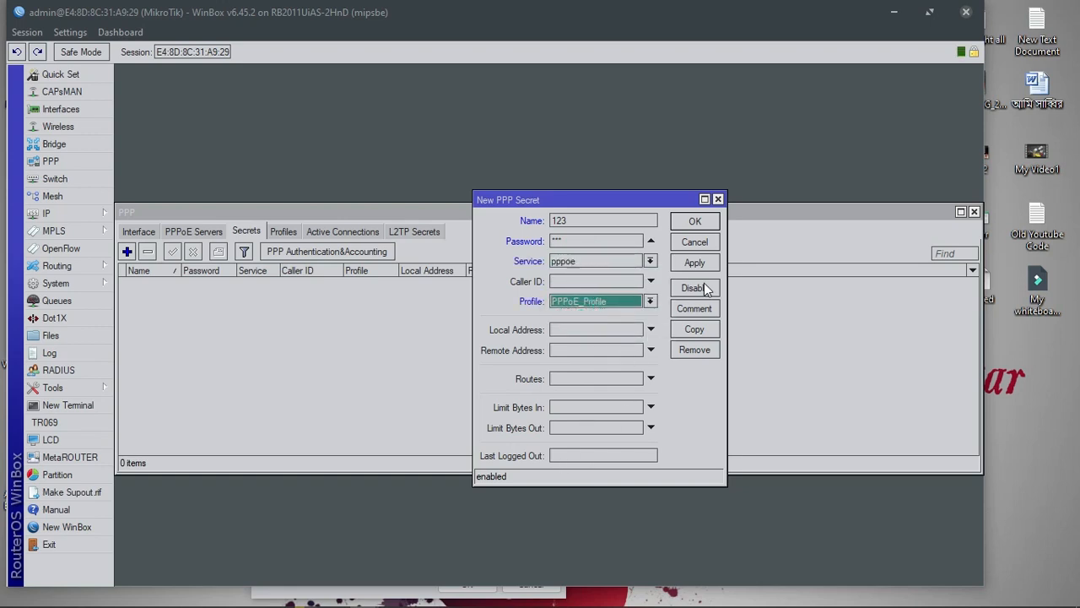
click(695, 262)
click(696, 222)
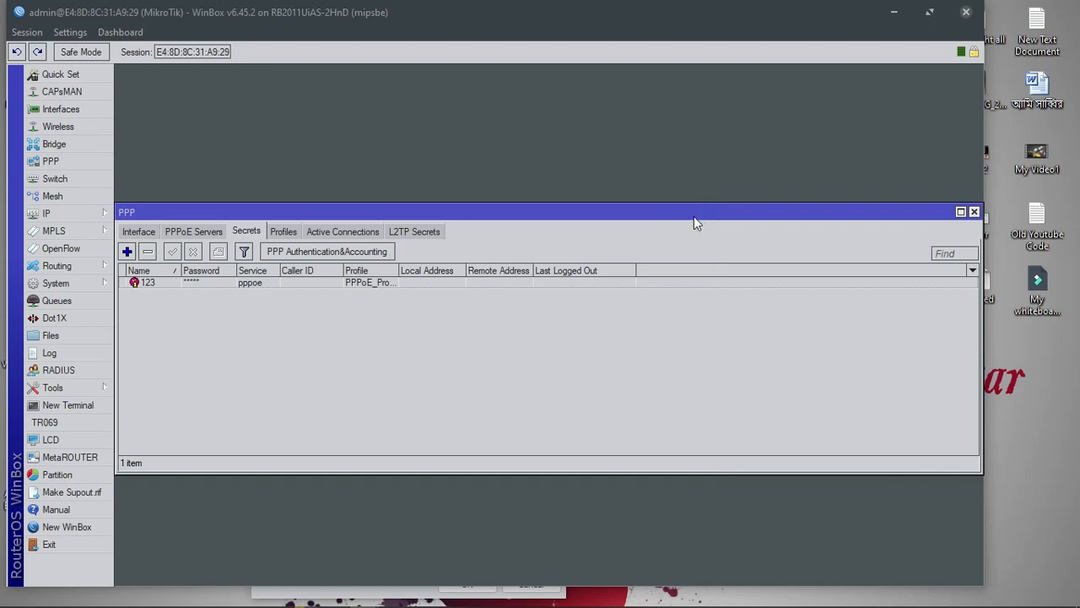
click(974, 212)
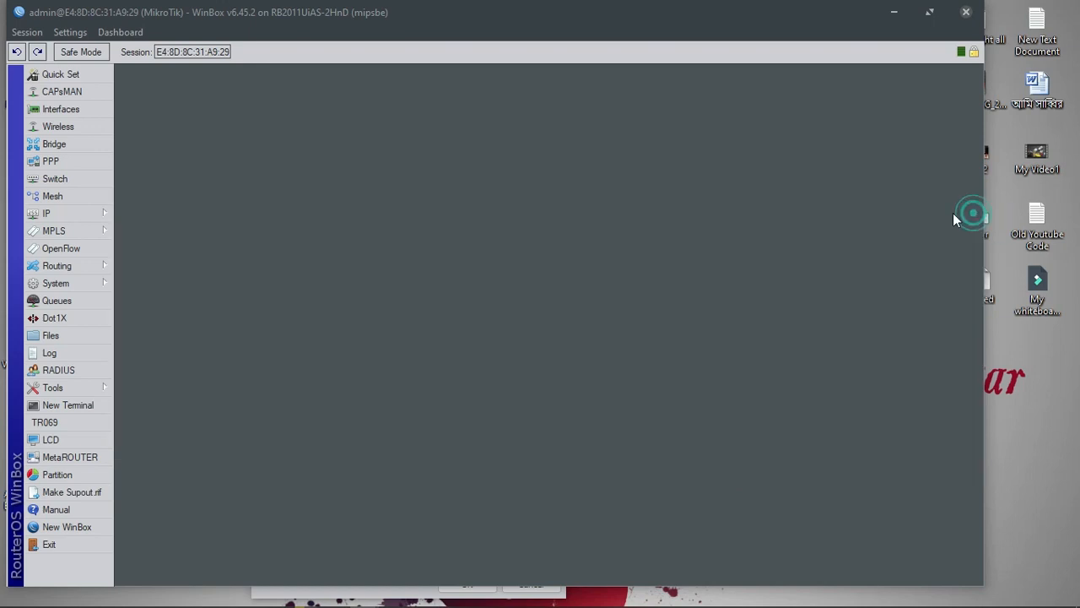
Add a second PPPoE user secret with its own password, pppoe service and PPPoE_Profile, then close PPP
click(61, 164)
click(126, 252)
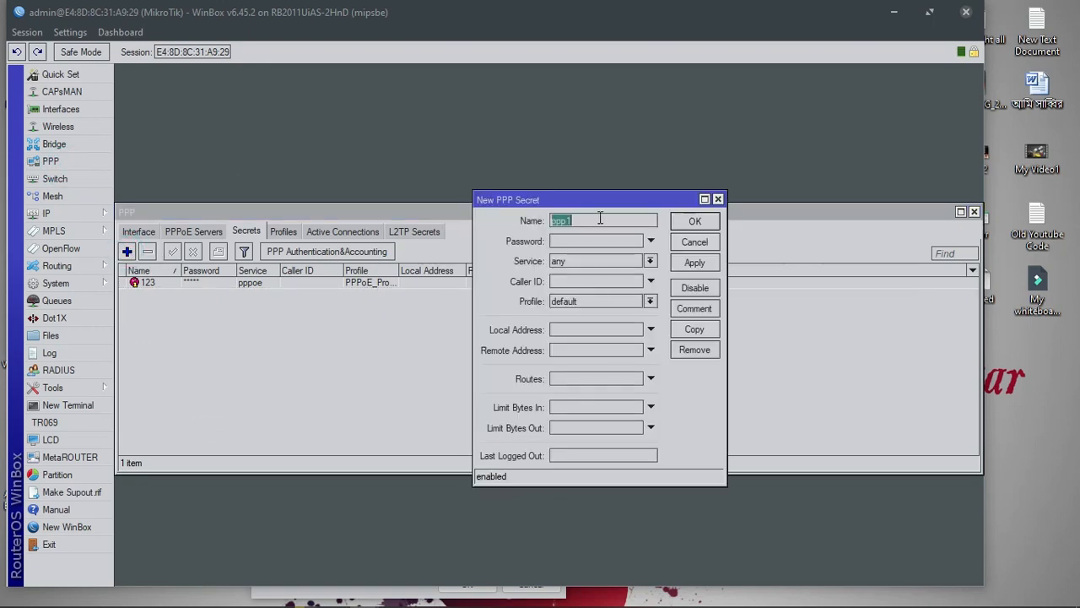
text(12)
click(595, 242)
text(12)
click(583, 262)
click(579, 313)
click(580, 301)
click(578, 313)
click(694, 262)
click(695, 220)
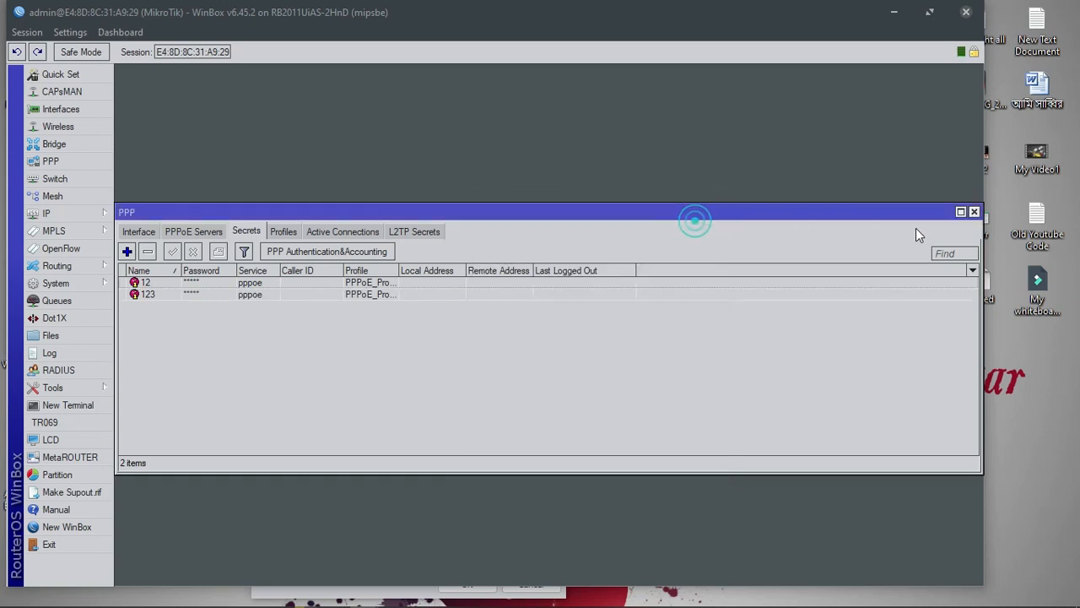
click(974, 212)
Create a Youtube pcq queue type with a 10M rate, classified by source address
click(58, 302)
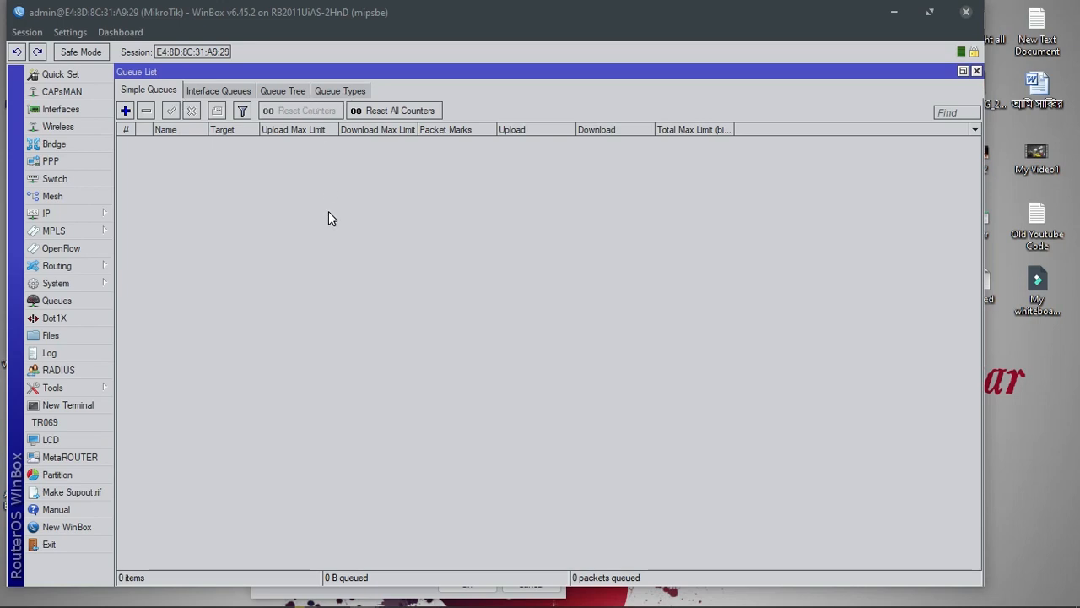
click(340, 90)
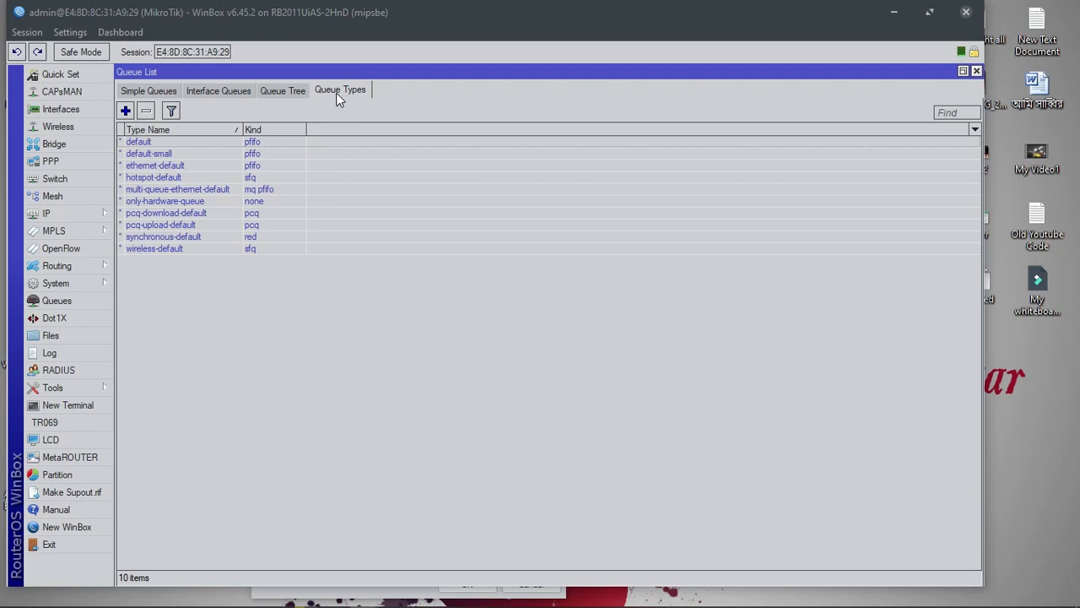
click(126, 111)
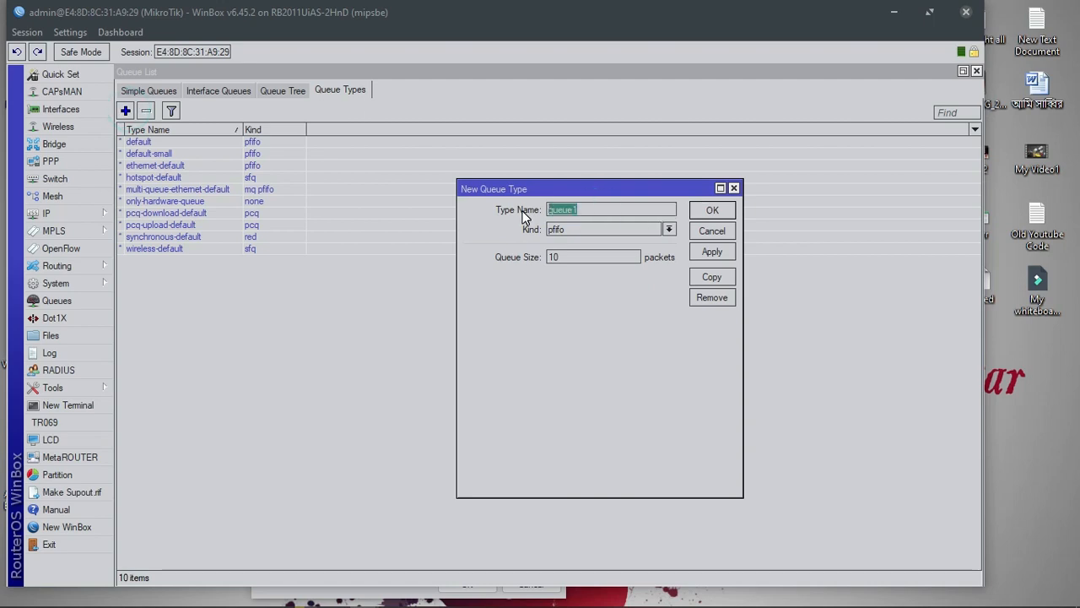
text(Youtube)
click(563, 228)
click(561, 276)
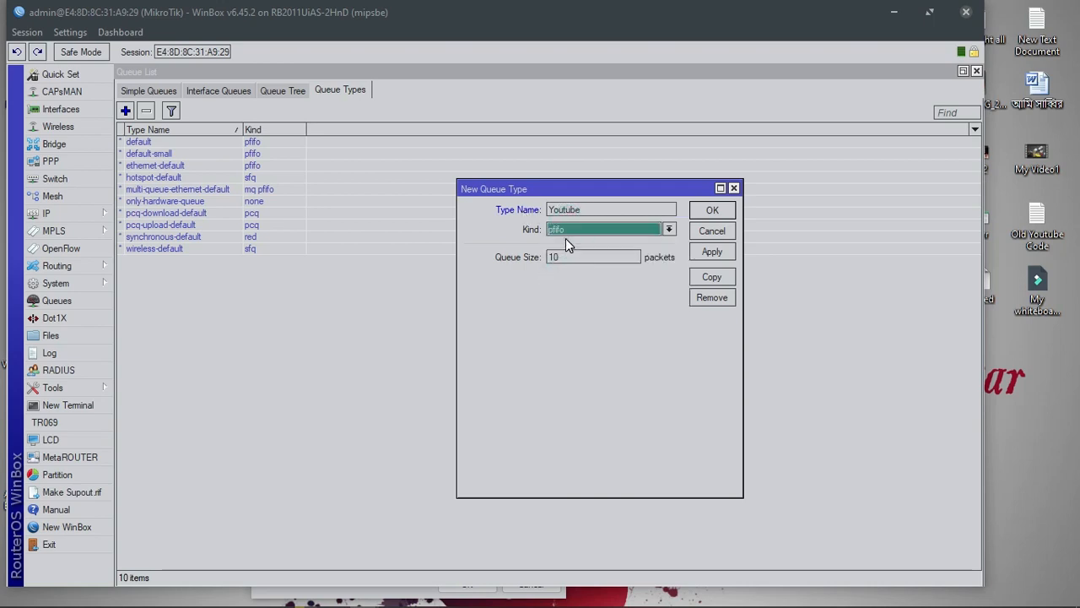
click(565, 242)
click(560, 266)
click(571, 256)
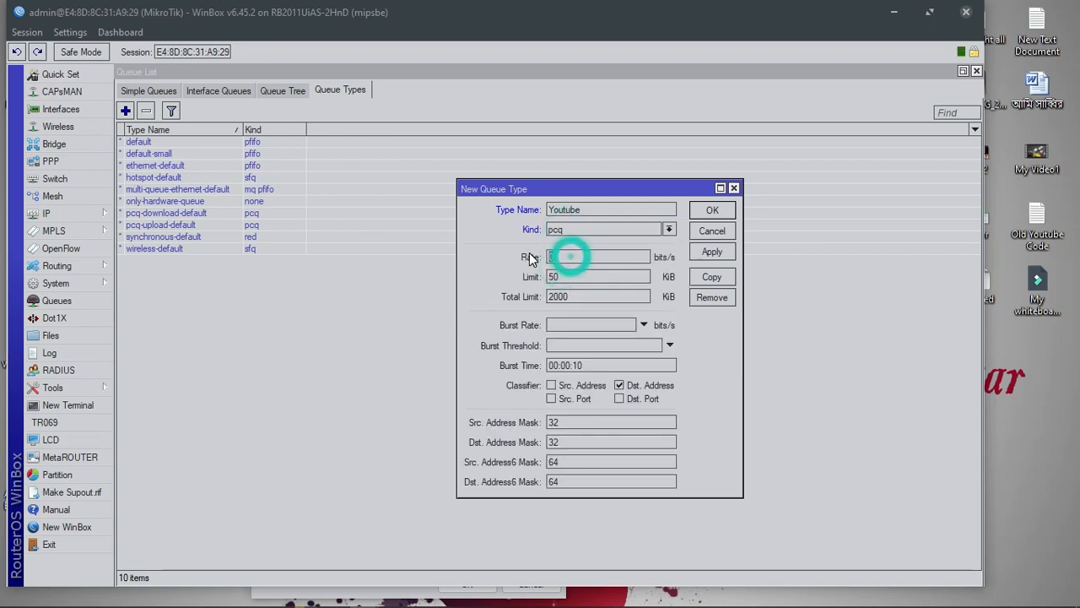
text(10M)
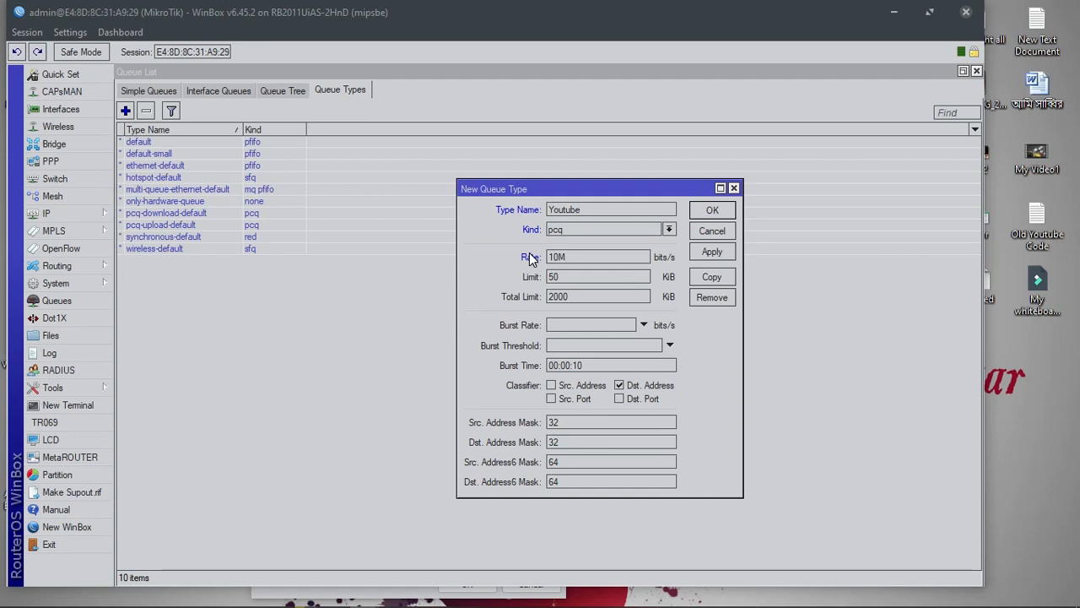
click(553, 386)
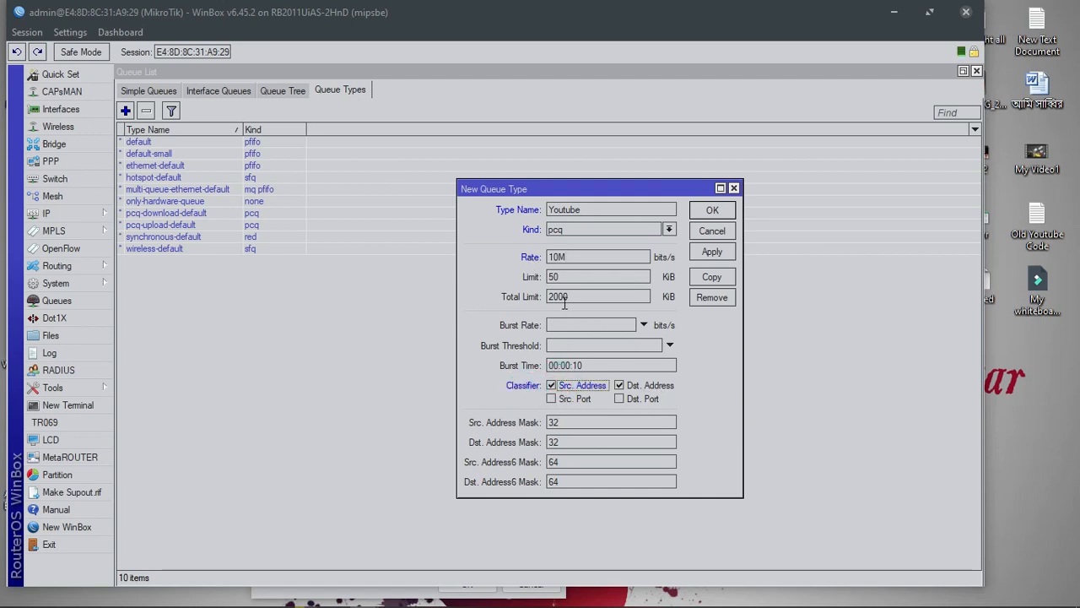
click(710, 253)
click(711, 212)
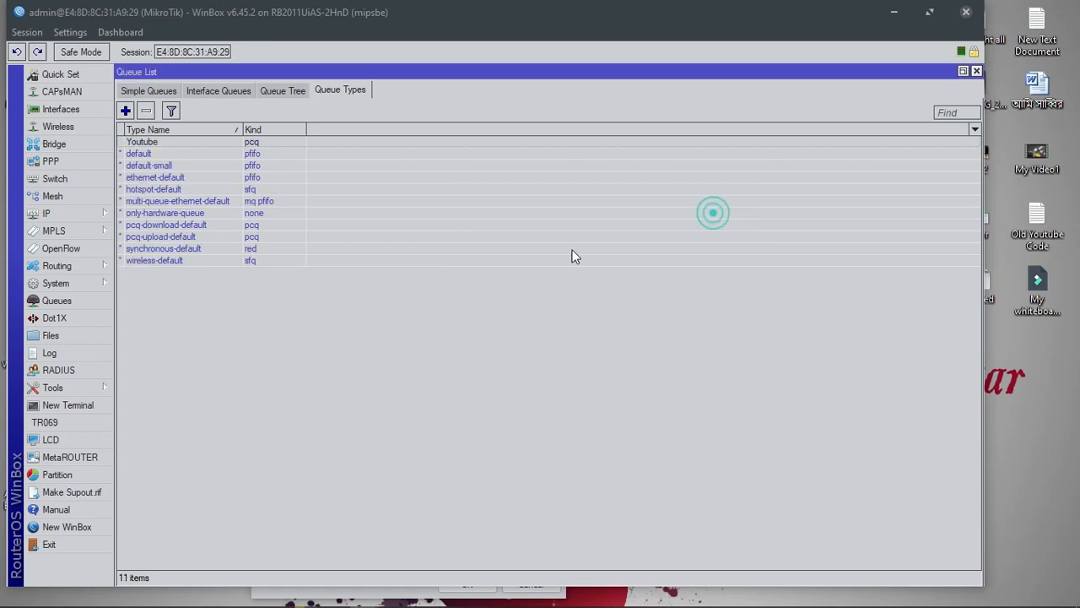
Create an Internet pcq queue type with rate 1, classified by source address
click(125, 110)
text(Internet)
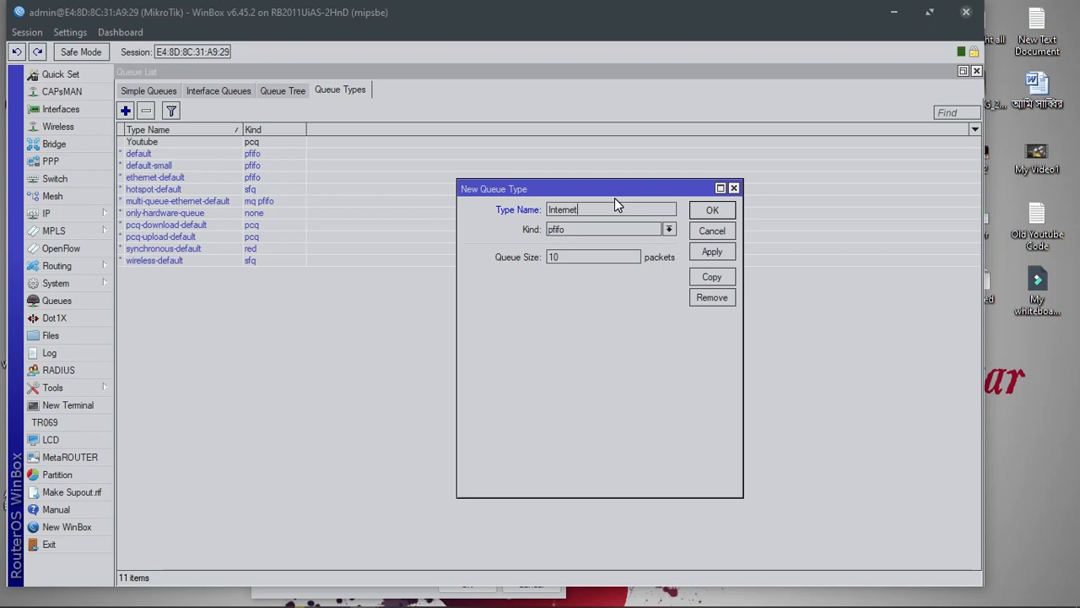
click(599, 230)
click(588, 272)
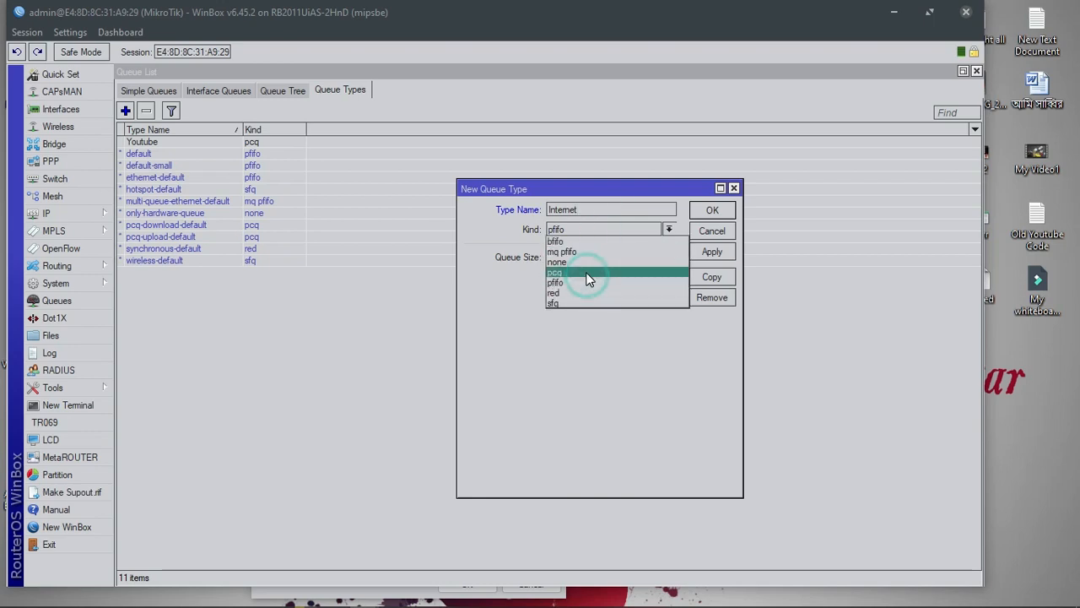
click(588, 258)
text(1M)
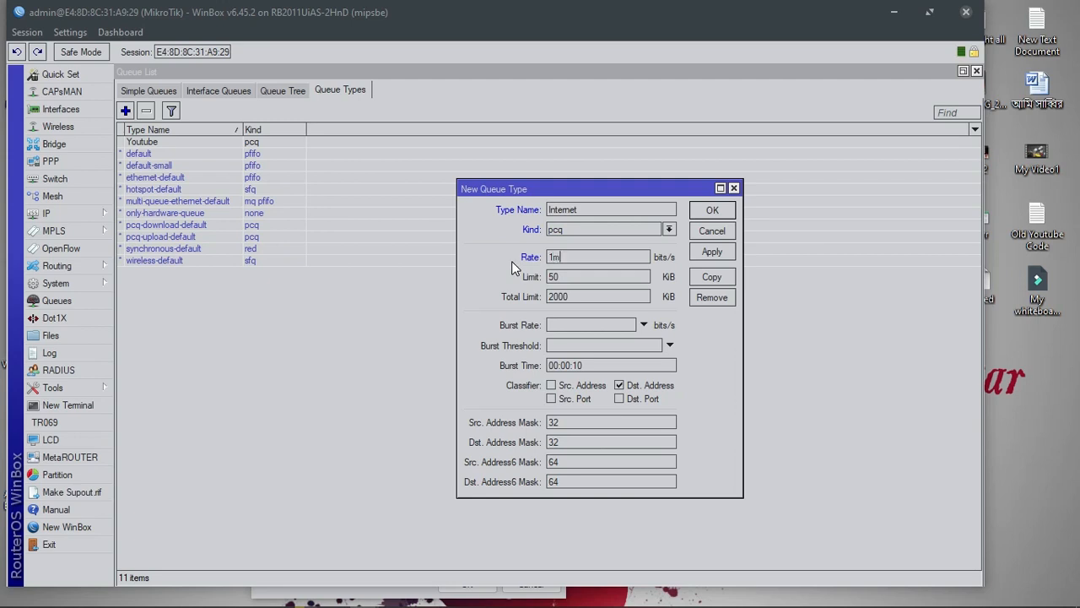
click(577, 388)
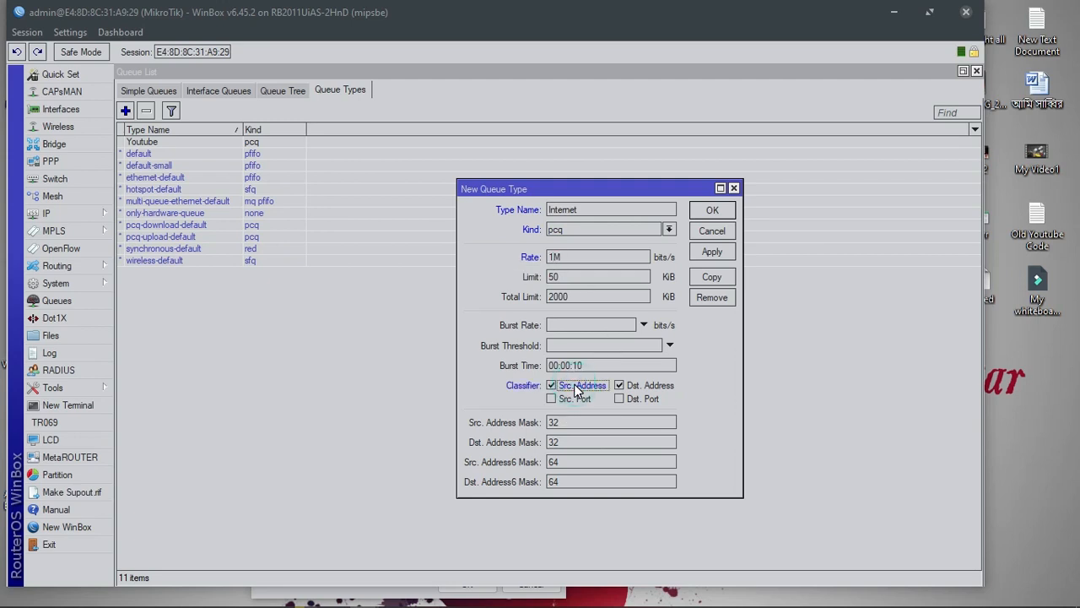
click(712, 251)
click(713, 211)
Create a Facebook pcq queue type with a 5M rate, classified by source address
click(125, 111)
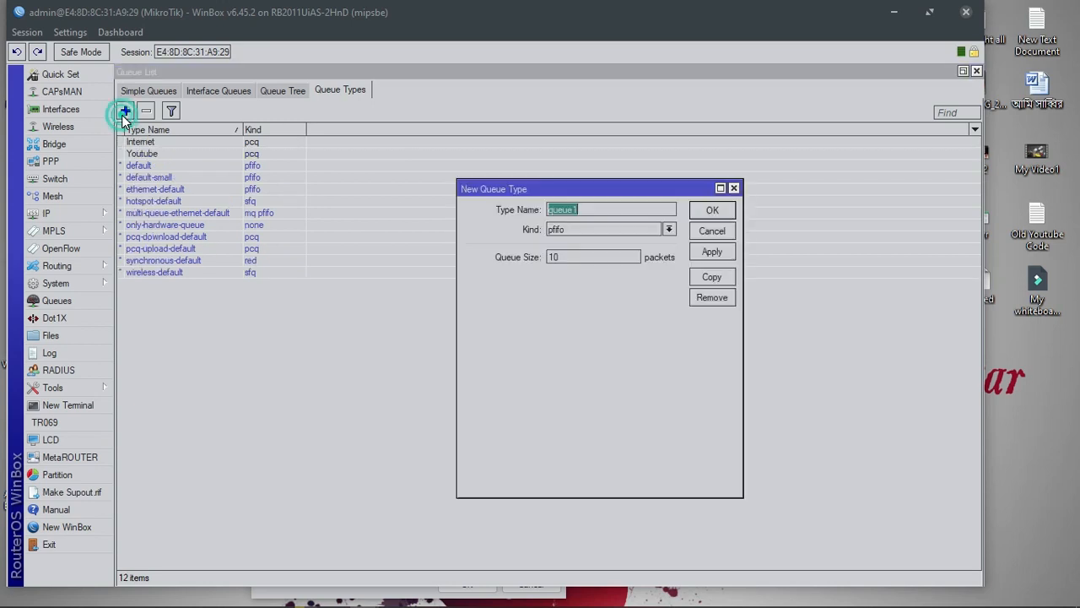
click(588, 228)
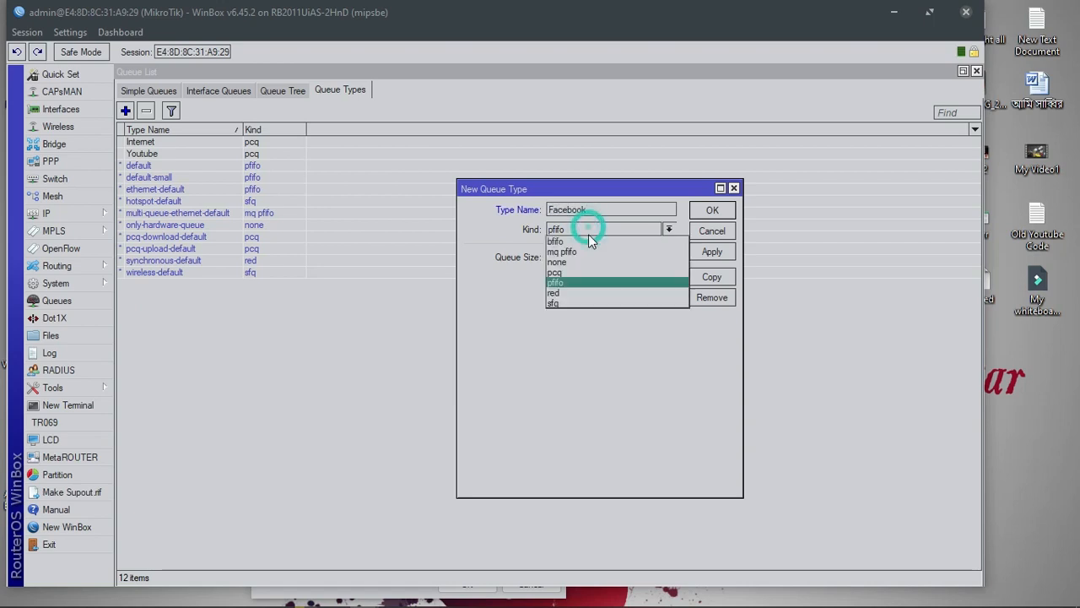
click(582, 273)
click(573, 258)
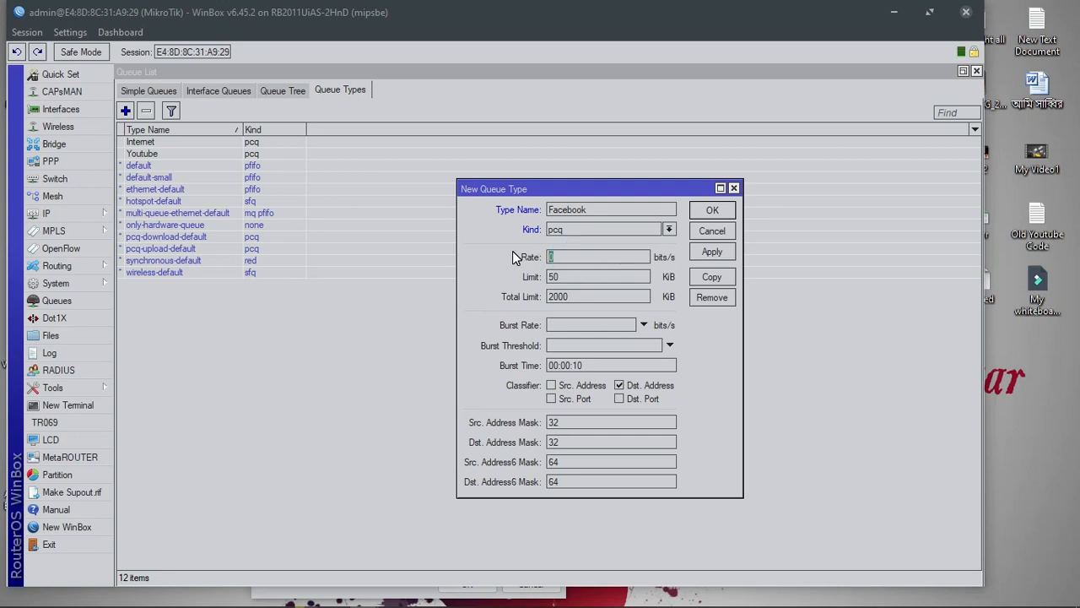
click(574, 386)
click(712, 251)
click(712, 210)
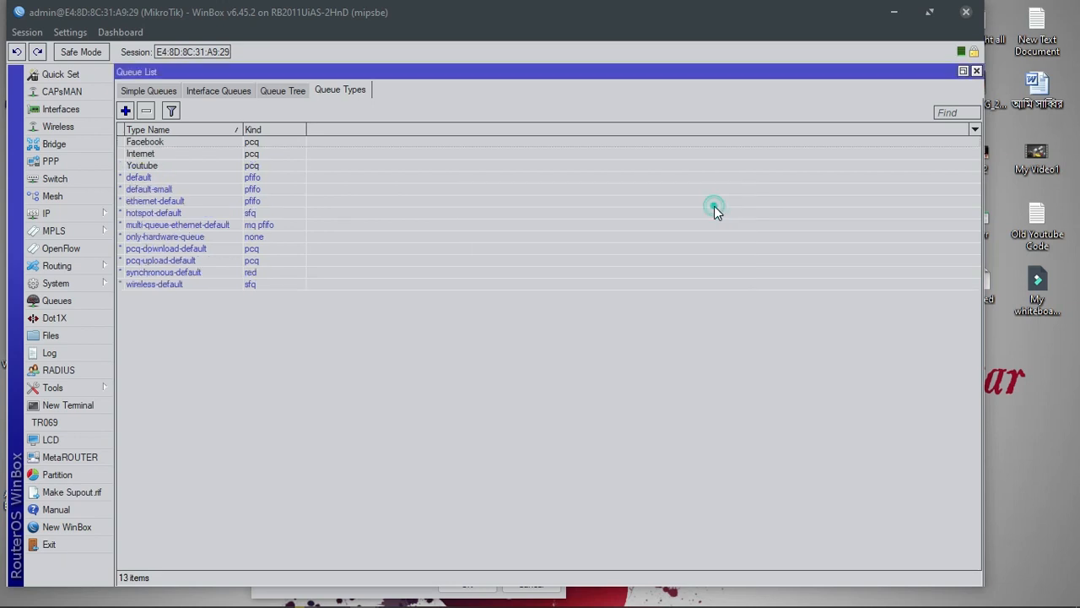
click(147, 91)
Add a YOUTUBE simple queue targeting YT.VLAN with the Youtube queue type for upload and download
click(125, 111)
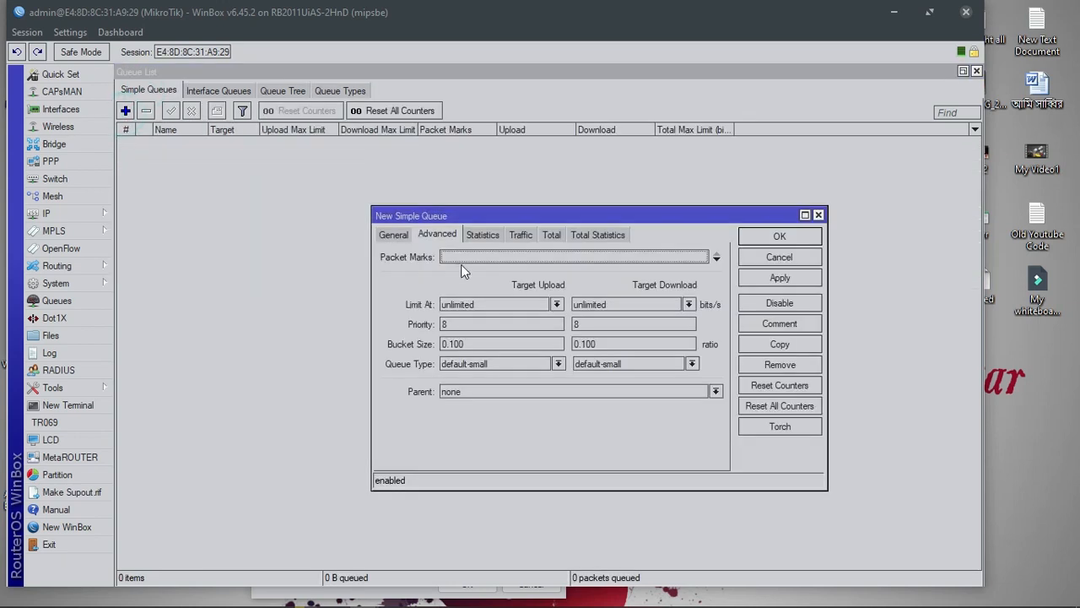
click(395, 234)
drag(491, 259, 374, 258)
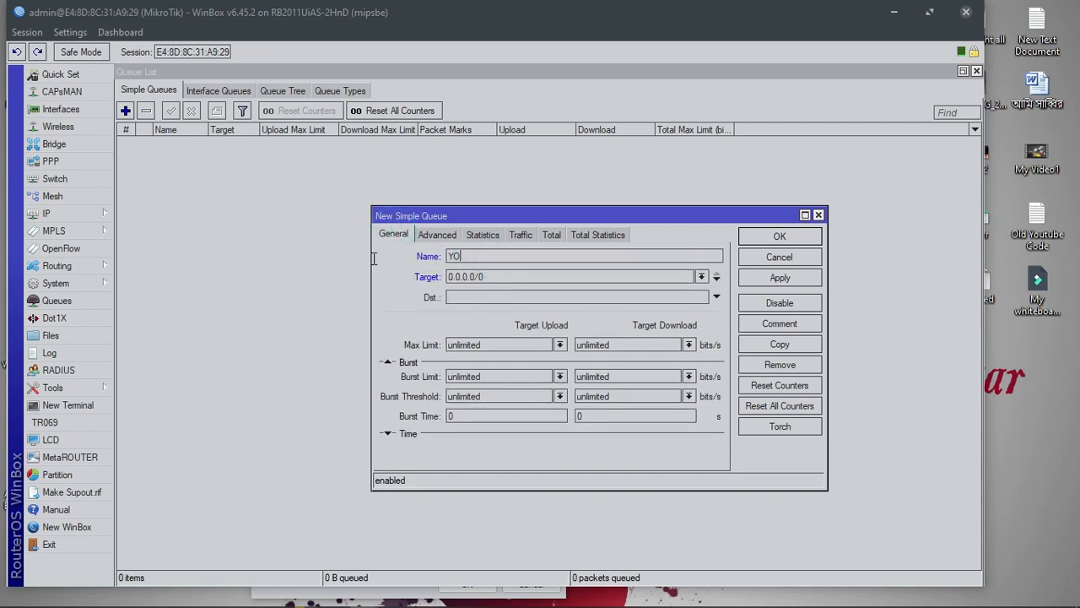
text(YOUTUBE)
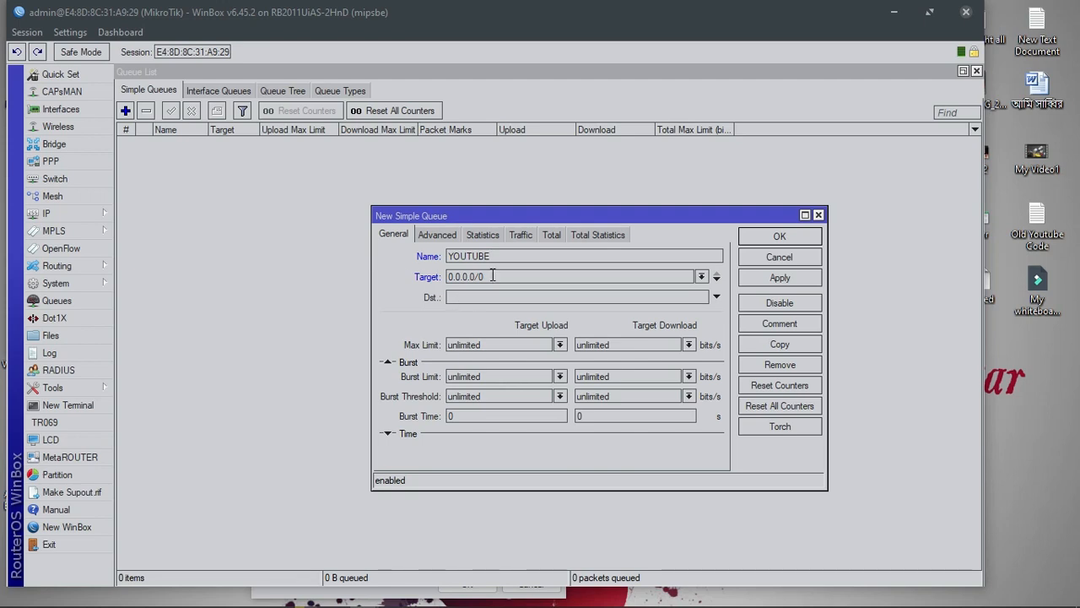
click(666, 297)
click(700, 297)
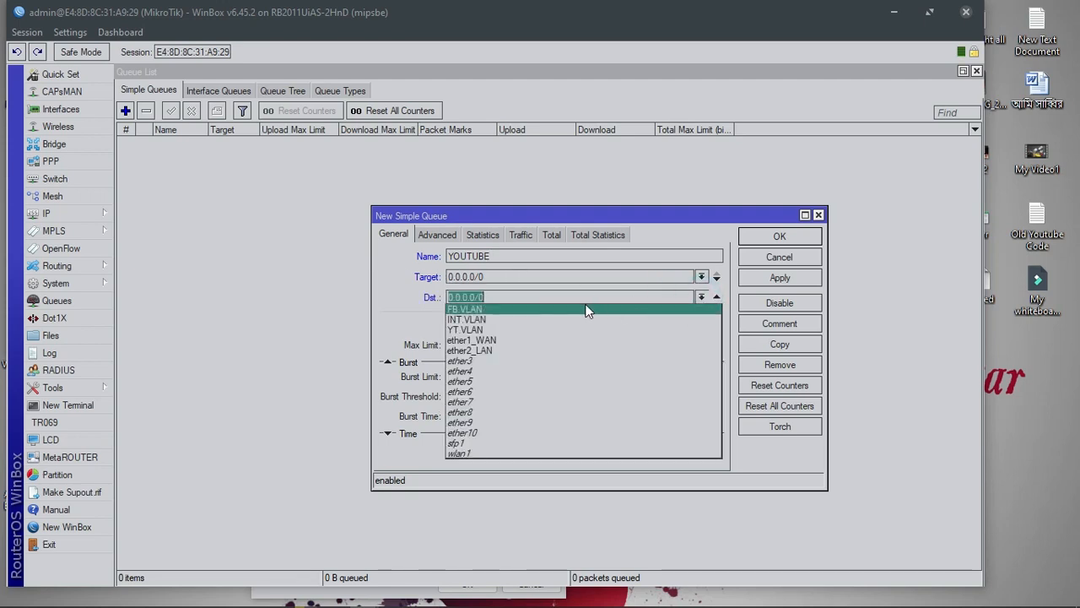
click(499, 327)
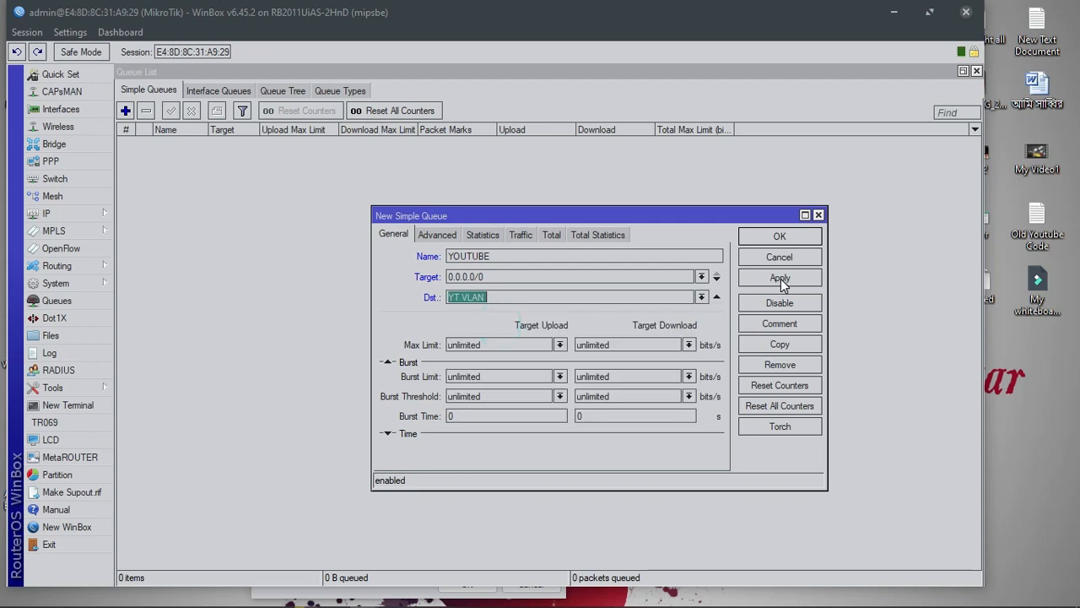
click(436, 235)
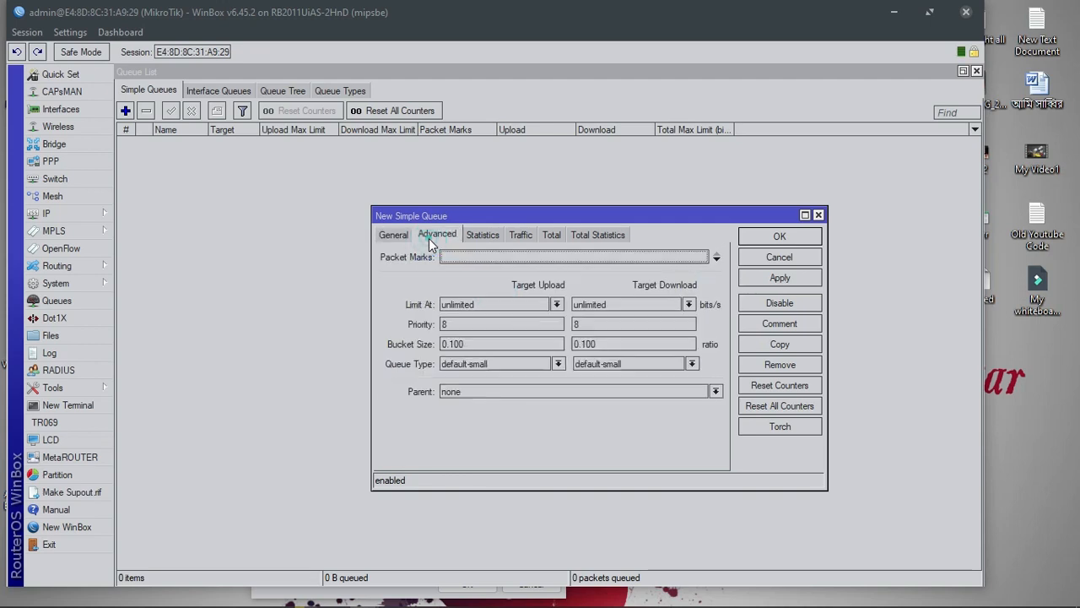
click(486, 364)
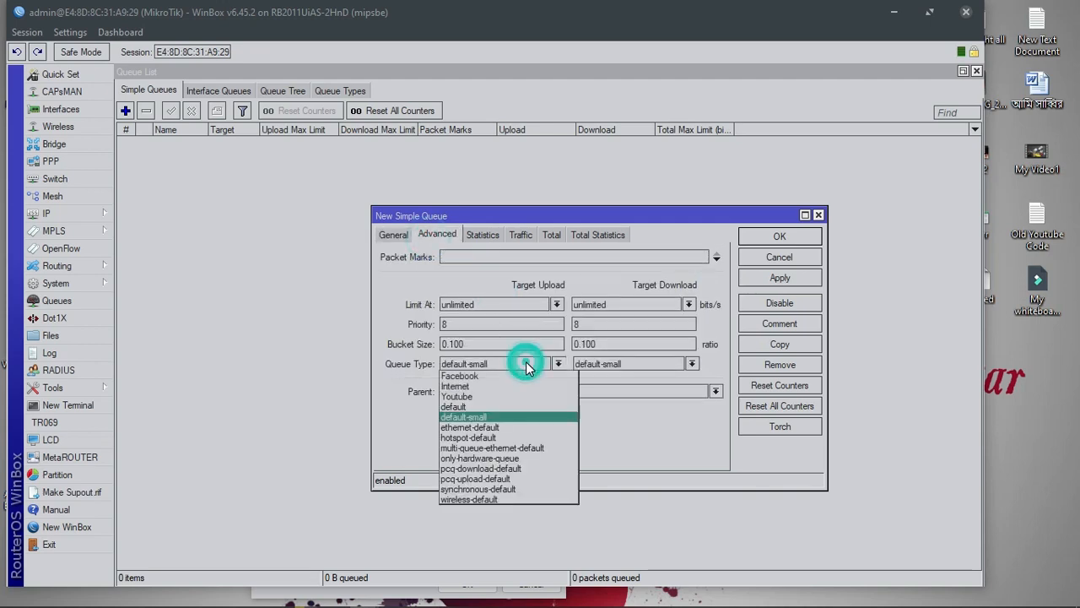
click(494, 389)
click(662, 364)
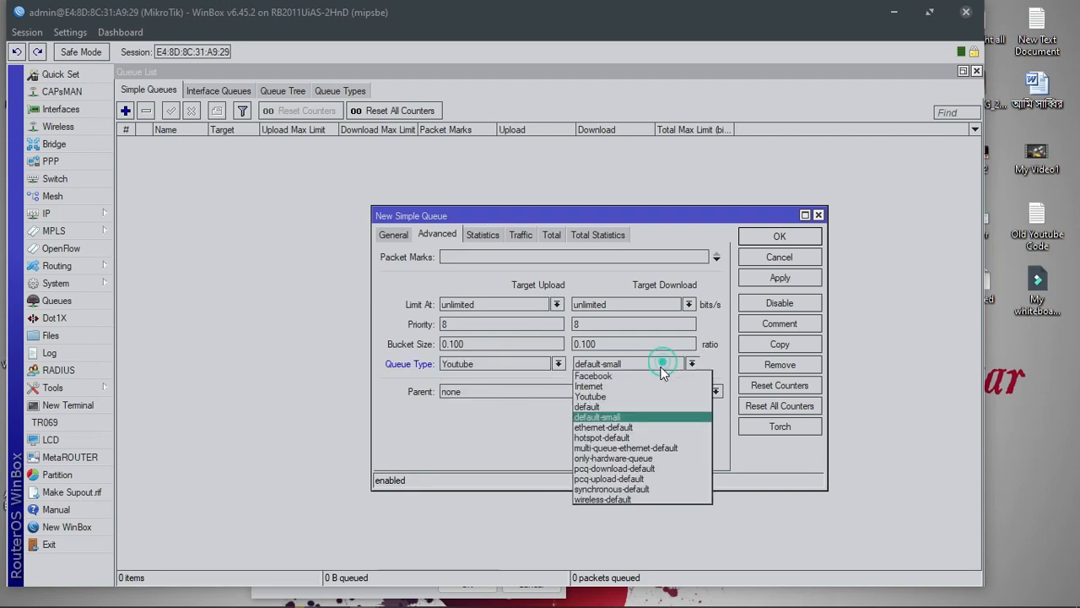
click(619, 400)
click(780, 278)
click(780, 237)
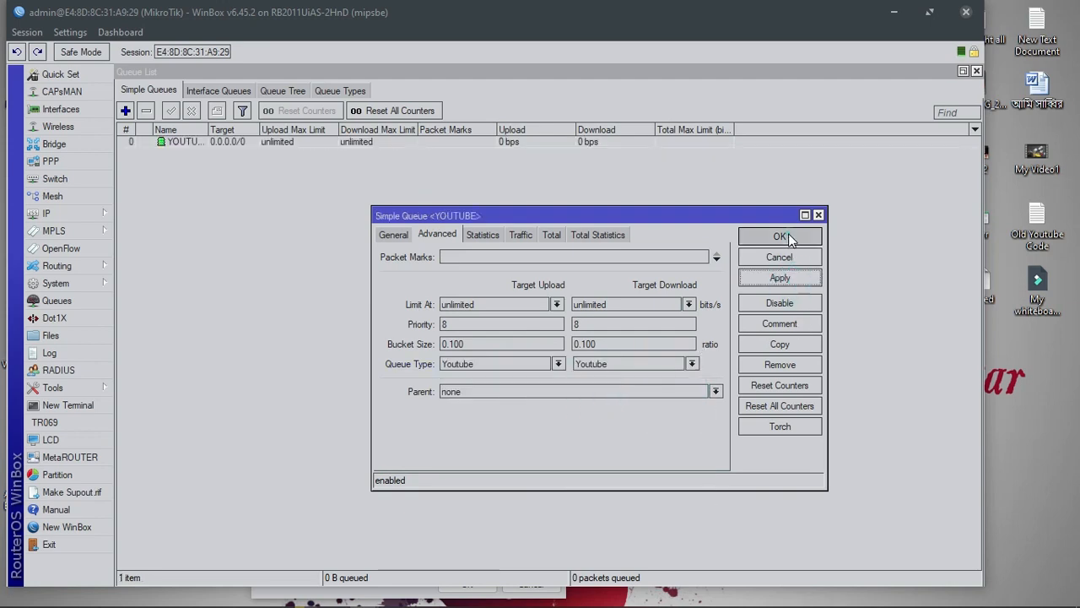
Widen the Name column, close the extra new-queue window, and open the YOUTUBE queue's properties
drag(210, 131, 237, 130)
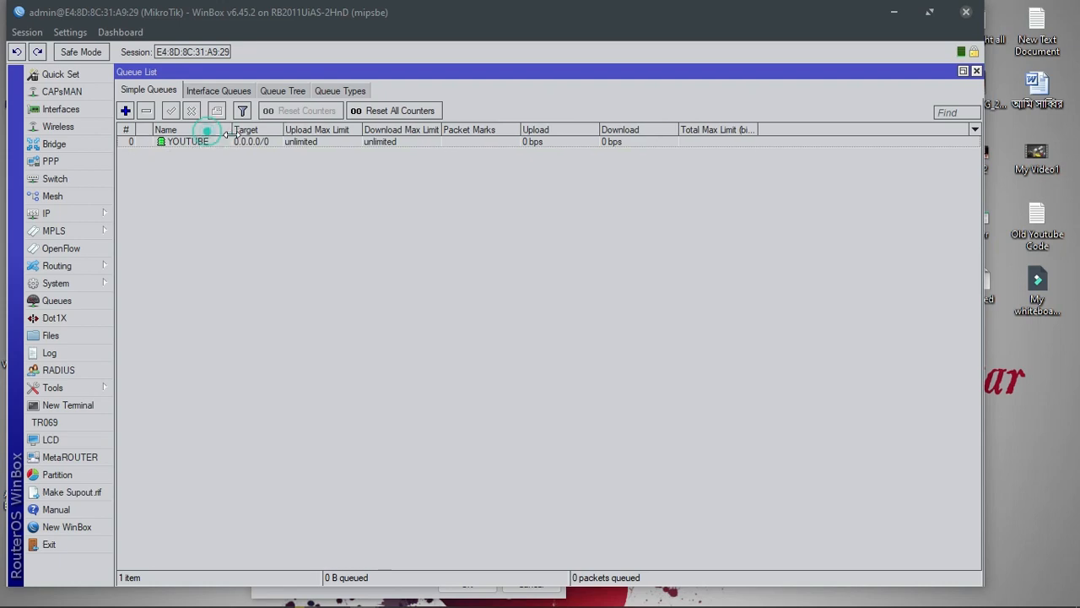
click(125, 111)
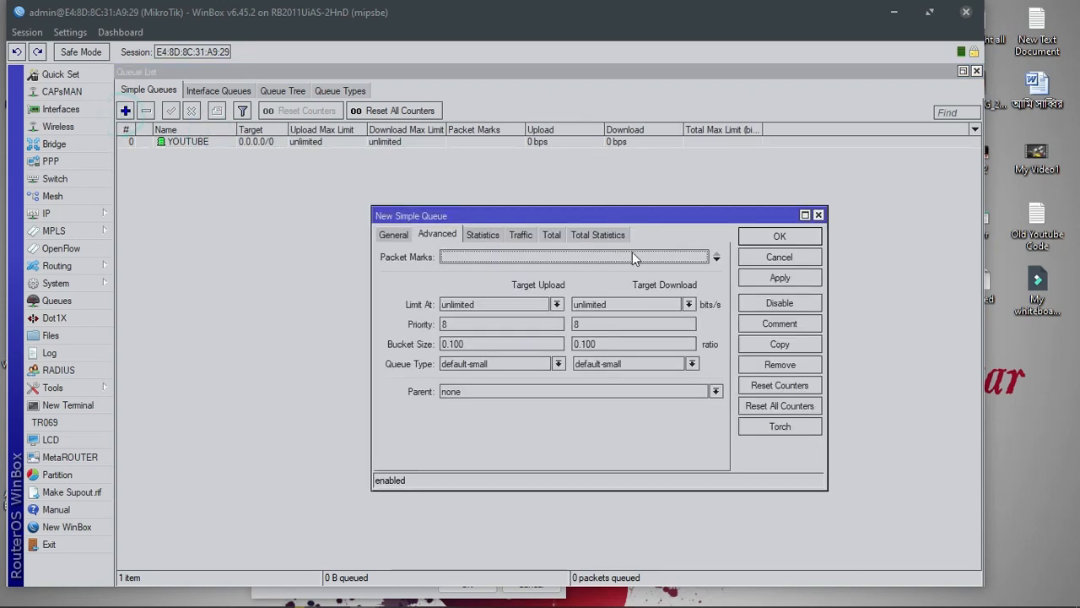
click(818, 215)
double_click(442, 141)
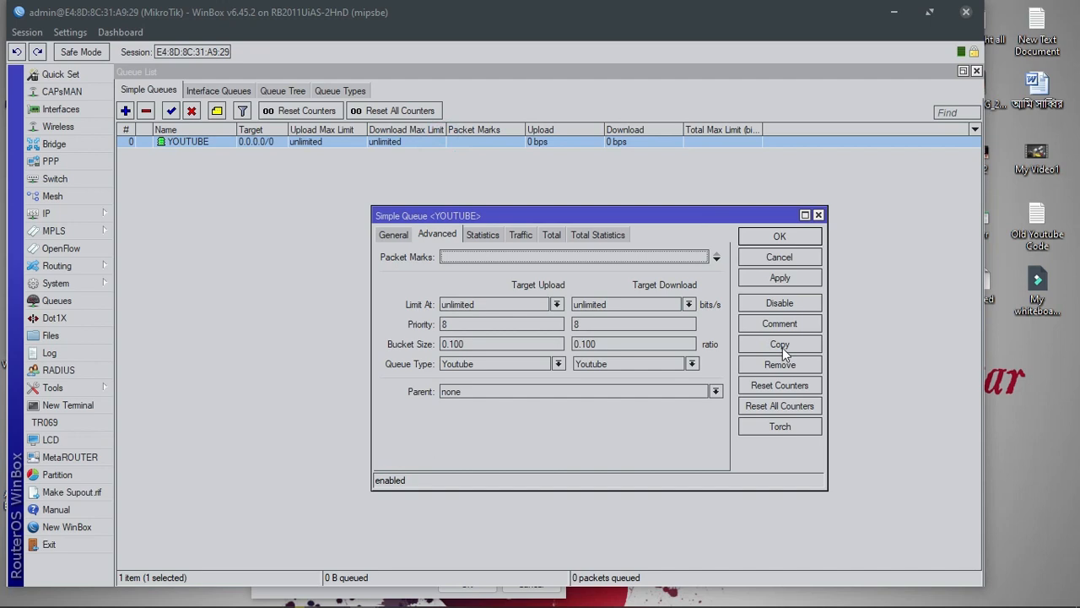
Copy YOUTUBE into an INTERNET queue with Internet upload/download queue types and destination INT.VLAN
click(780, 344)
click(497, 384)
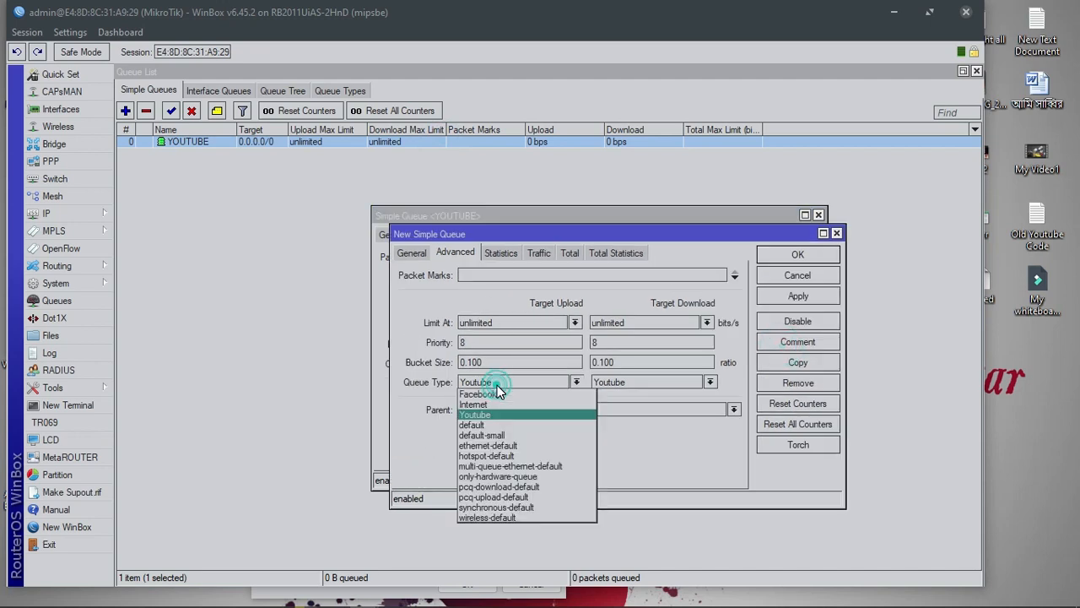
click(492, 400)
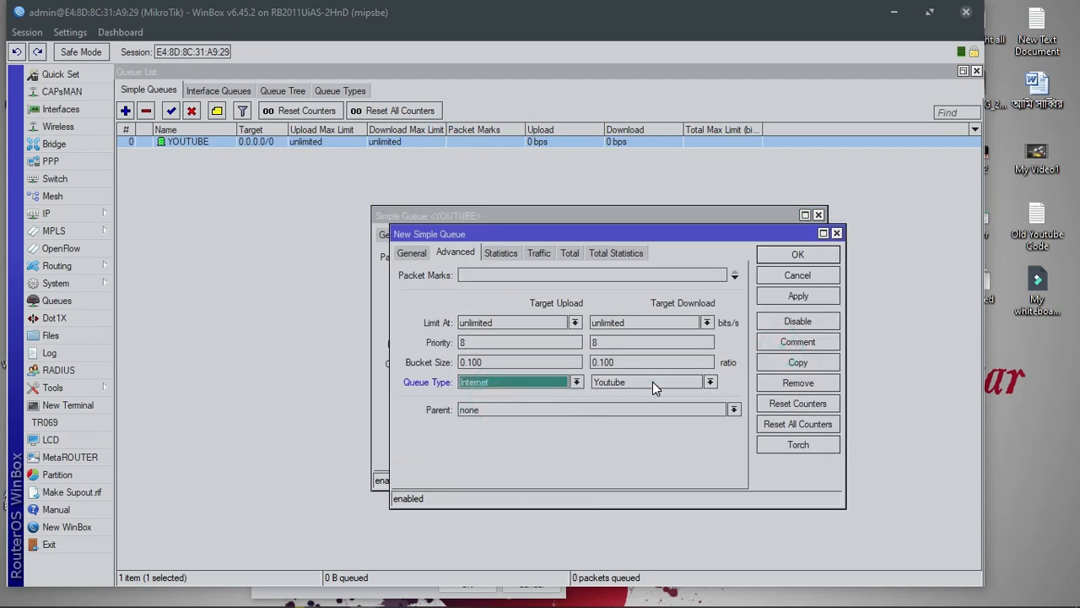
click(652, 382)
click(632, 398)
click(411, 253)
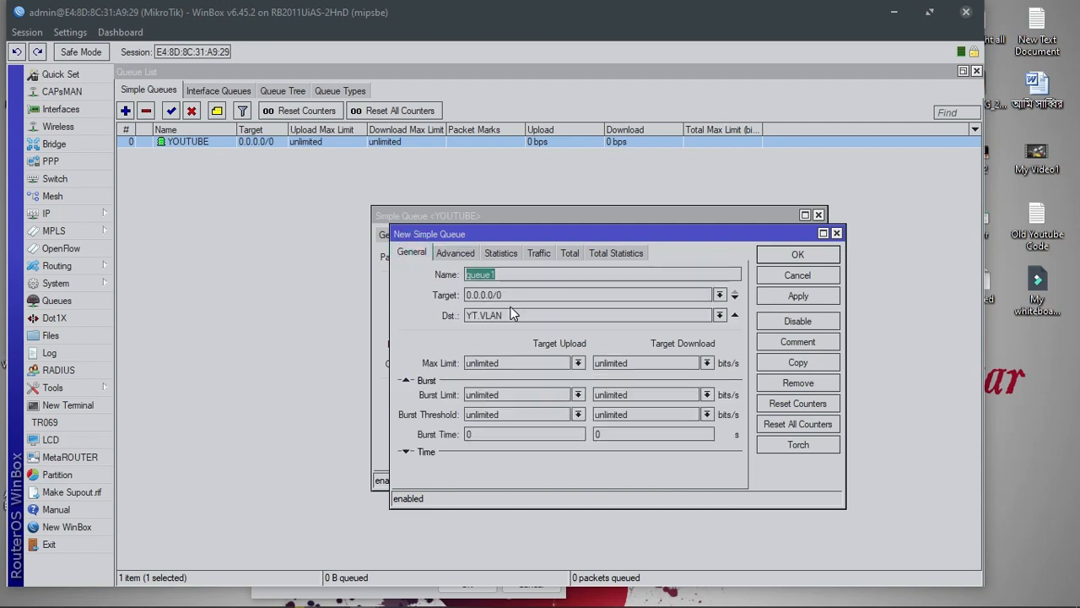
text(INTERNET)
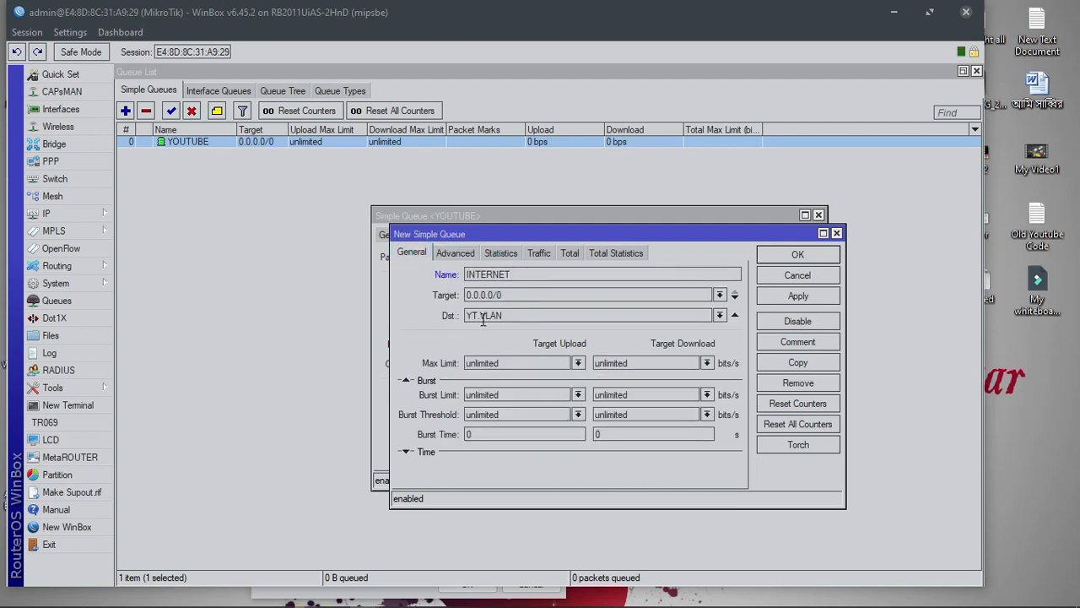
click(718, 314)
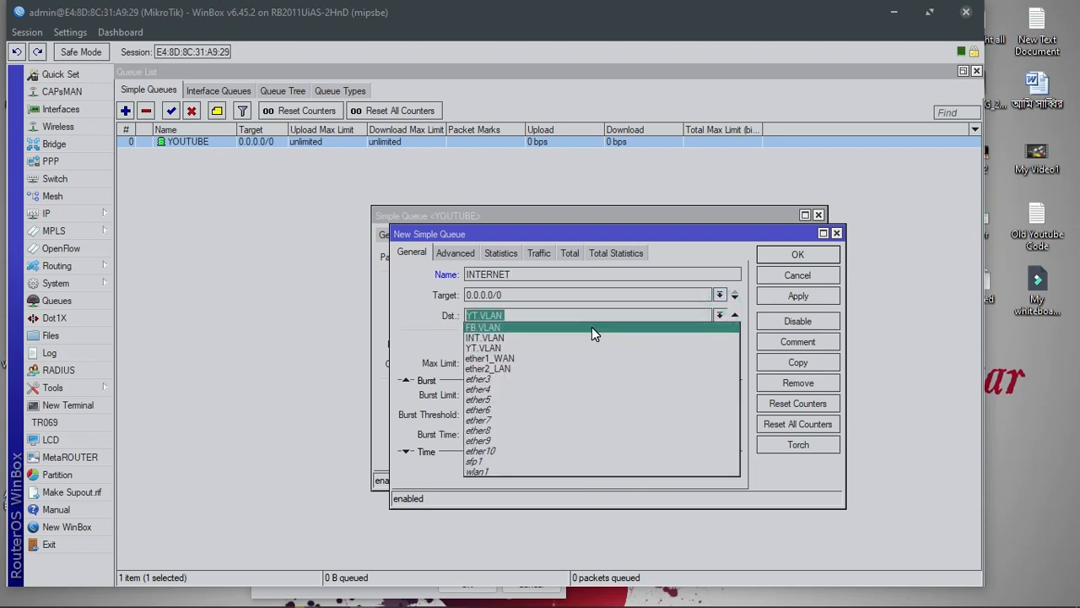
click(570, 337)
click(794, 297)
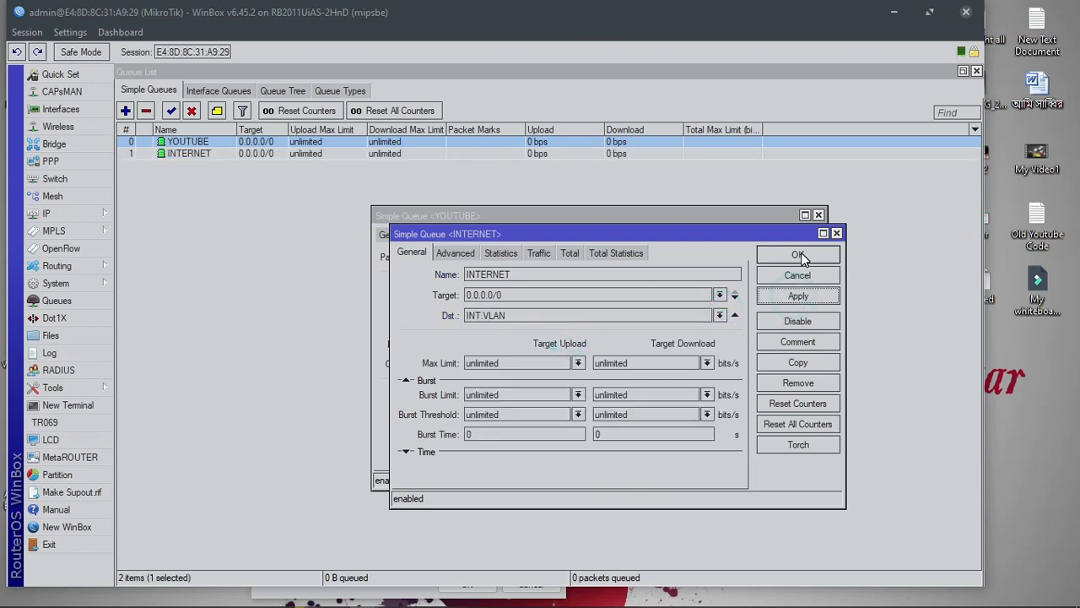
click(797, 254)
Copy YOUTUBE into a FACEBOOK queue targeting FB.VLAN with Facebook upload and download queue types
click(781, 342)
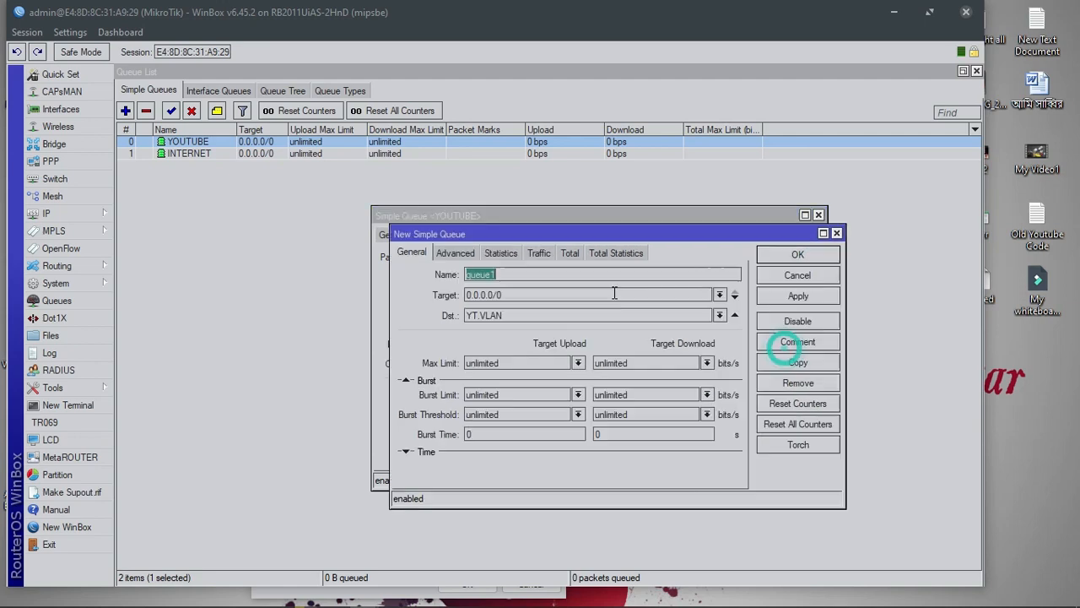
double_click(489, 276)
text(F)
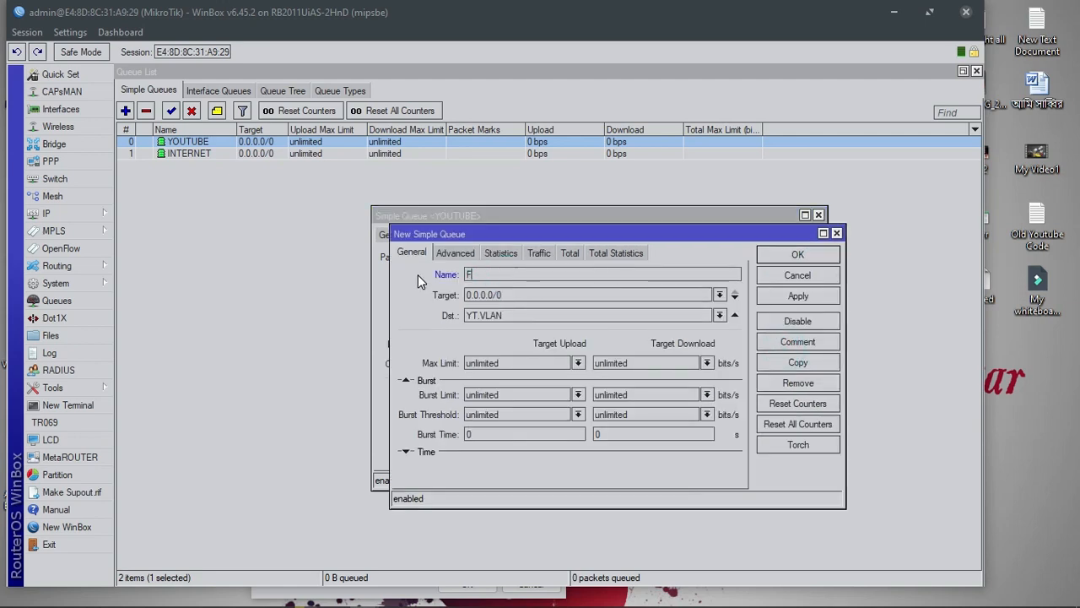
text(ACEBOOK)
click(719, 316)
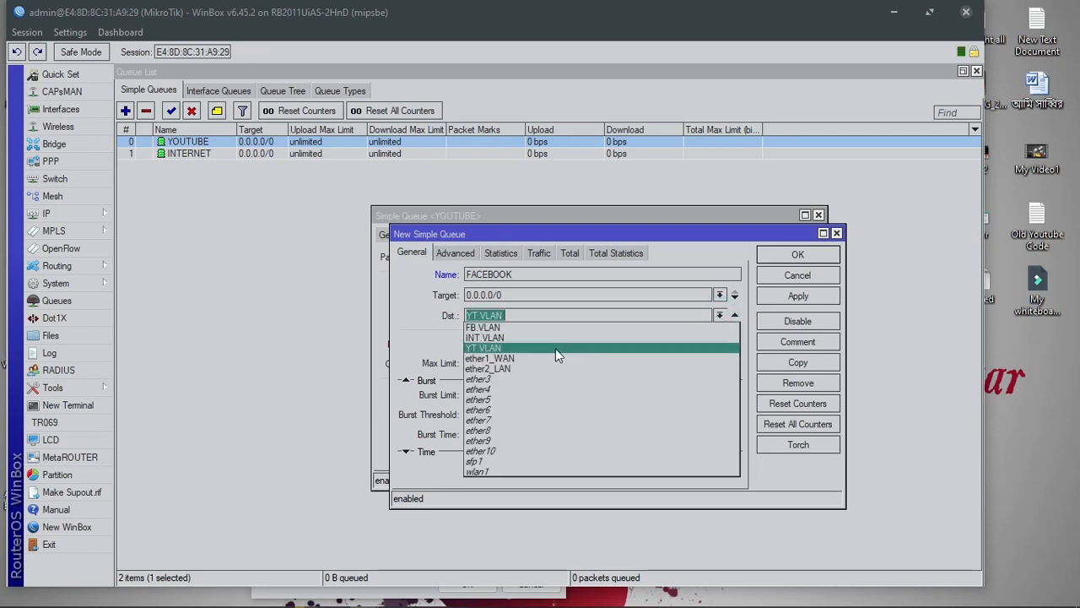
click(539, 327)
click(455, 252)
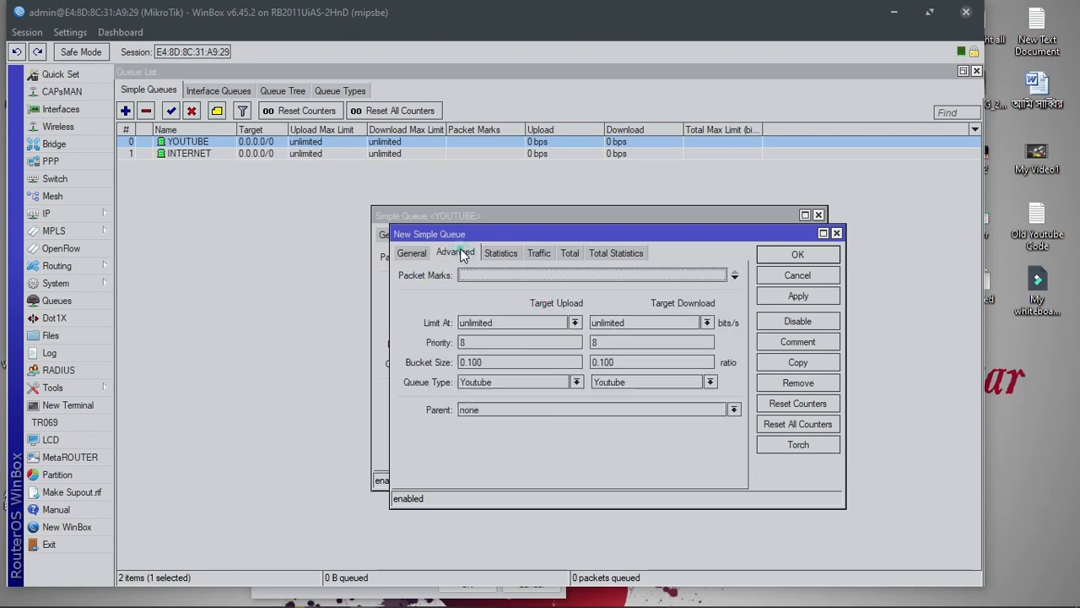
click(501, 383)
click(494, 392)
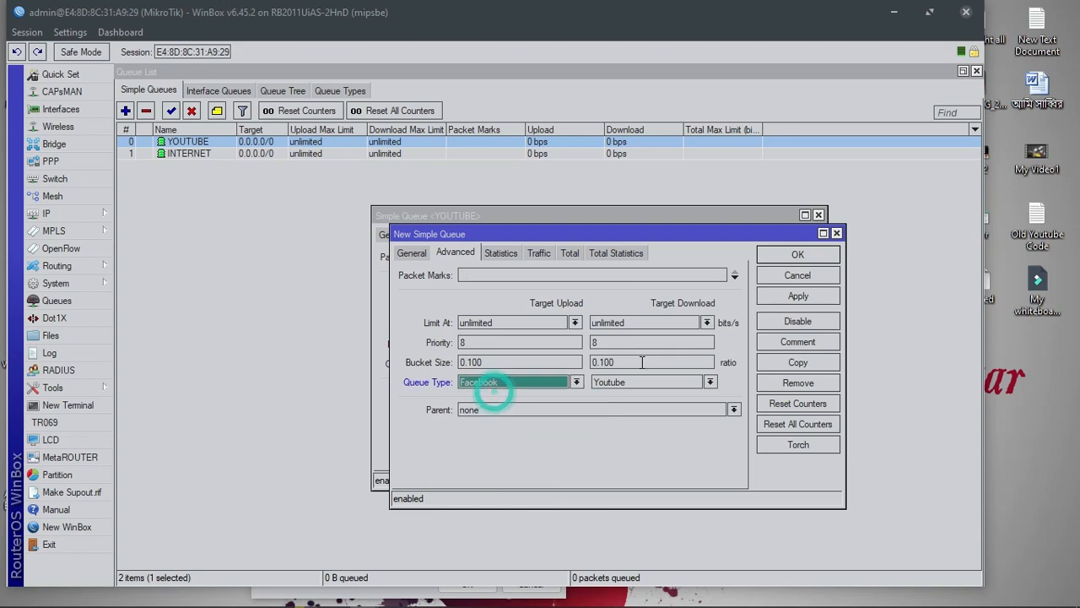
click(641, 382)
click(613, 394)
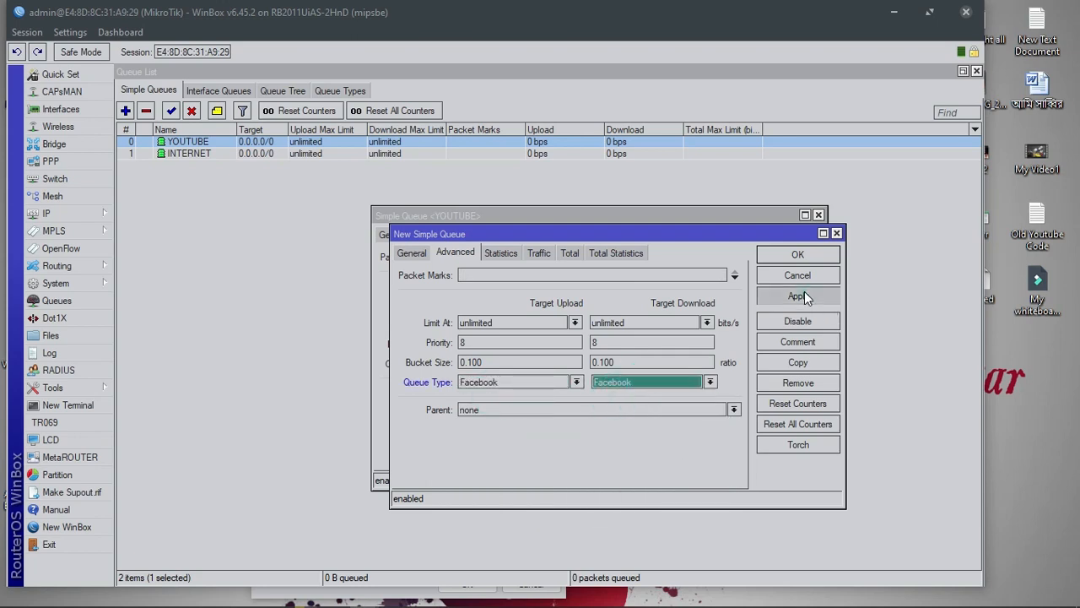
click(803, 295)
click(797, 254)
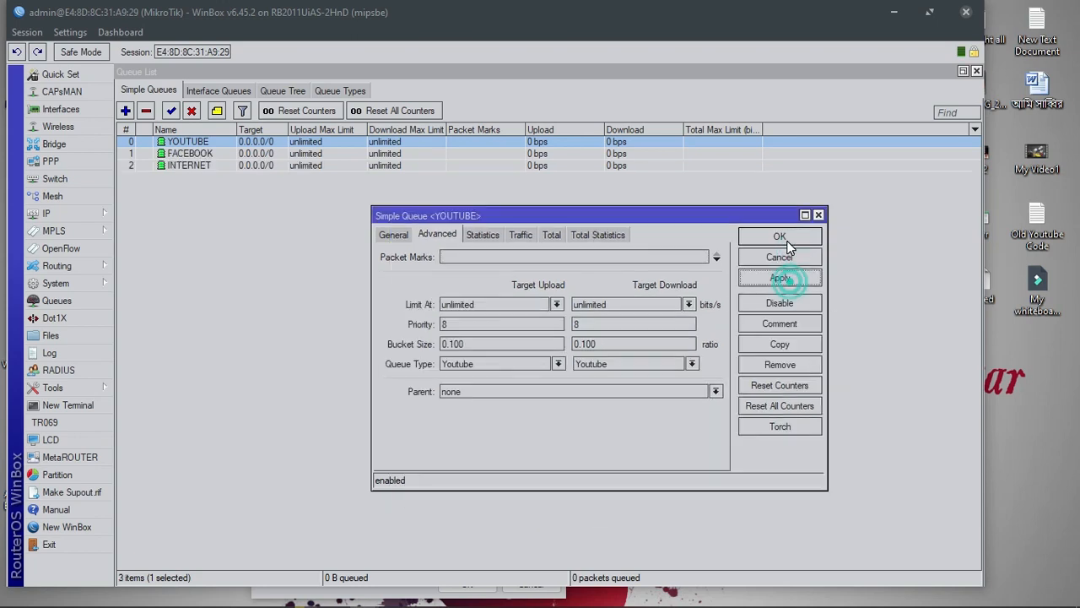
Close the YOUTUBE queue window, reopen it to review its General settings, and close it again
click(779, 238)
double_click(255, 142)
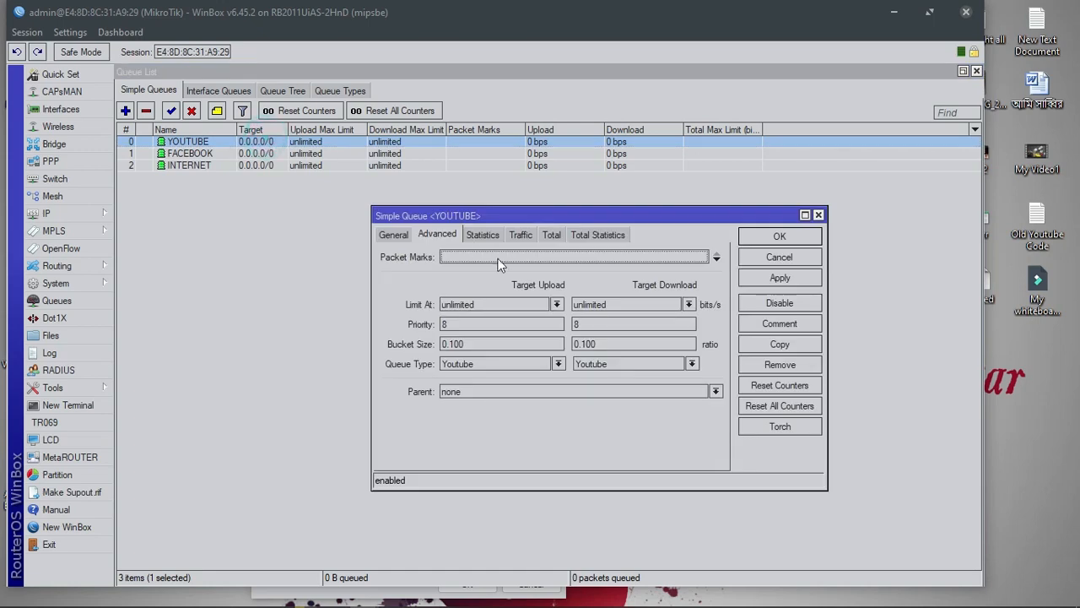
click(399, 236)
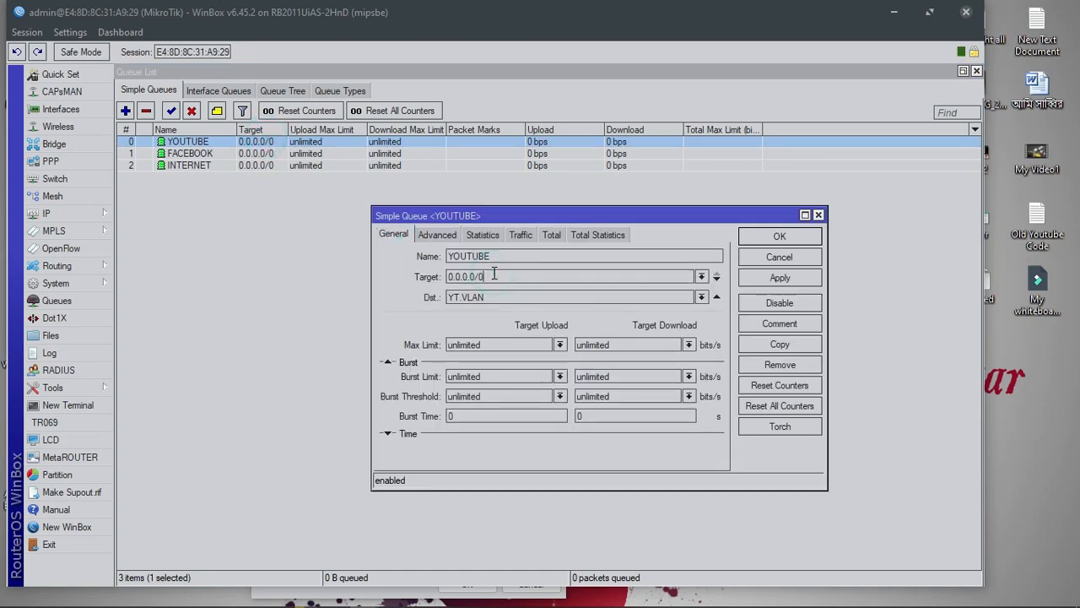
click(819, 215)
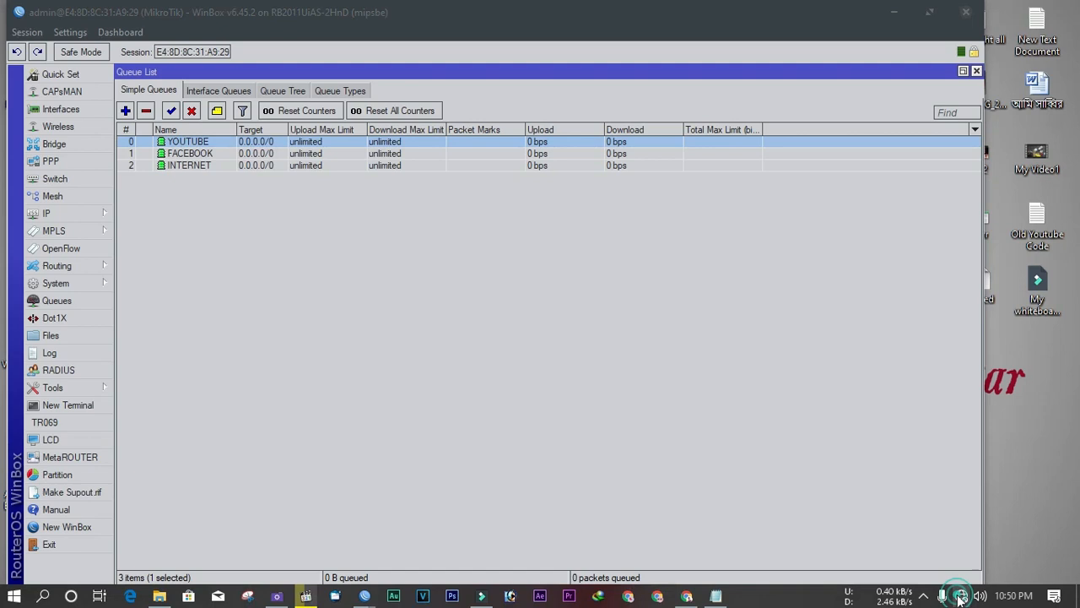
Connect the Windows Broadband Connection, signing in with the PPPoE user name and password
click(961, 595)
click(925, 192)
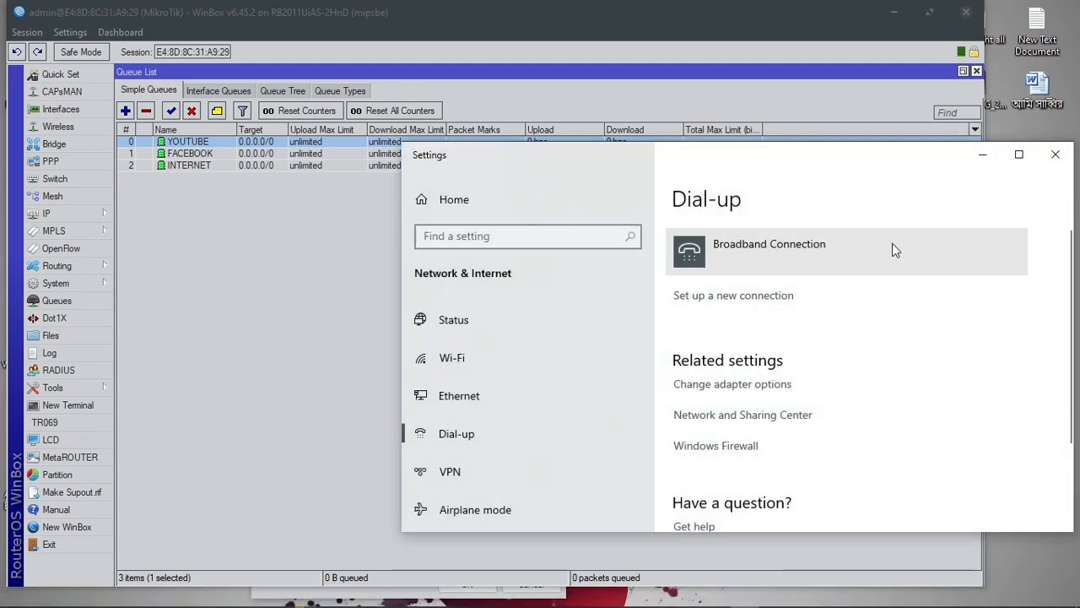
click(886, 243)
click(784, 297)
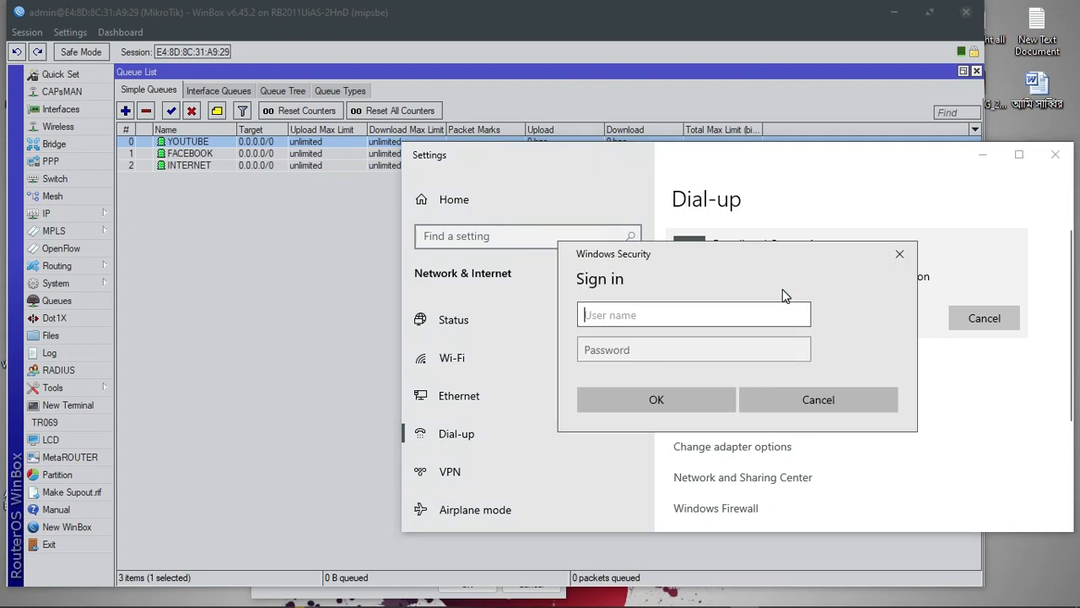
click(736, 307)
text(123)
click(717, 342)
text(12)
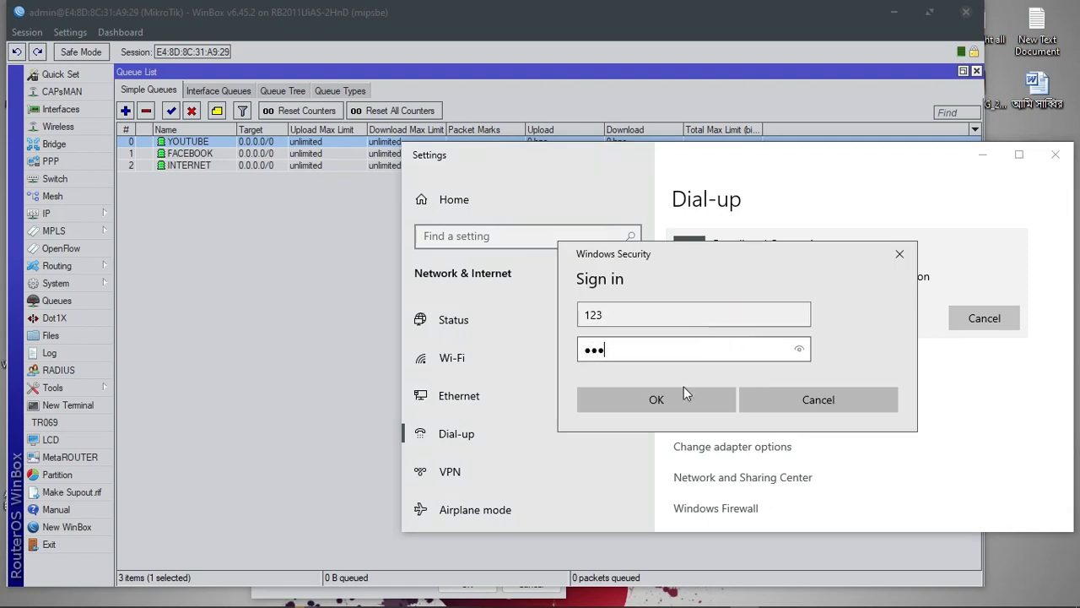
click(685, 393)
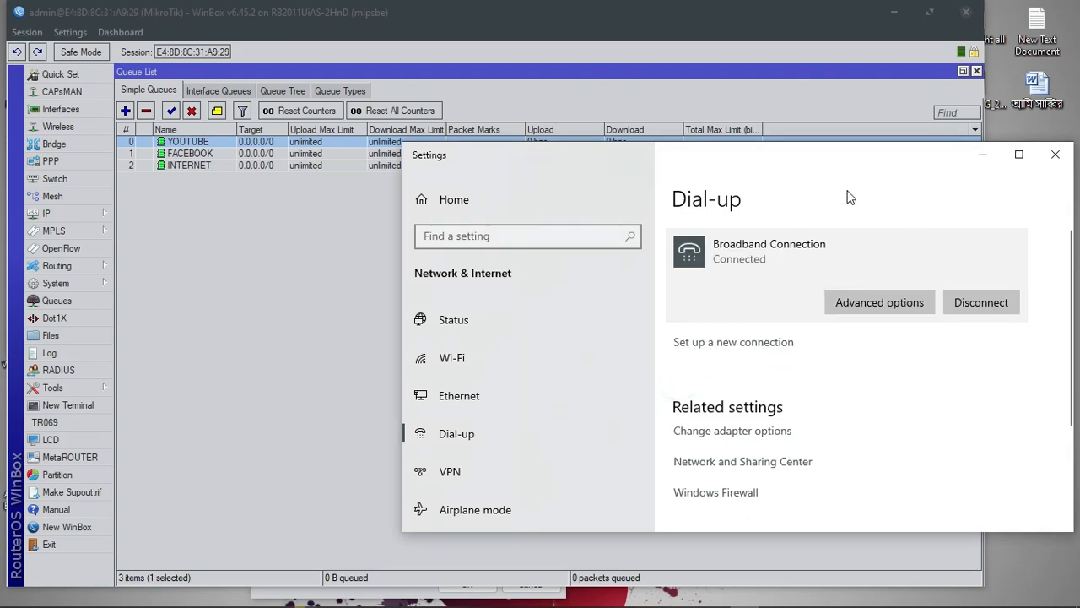
Minimize the Settings window, bring up Chrome, and reload the YouTube page
click(982, 156)
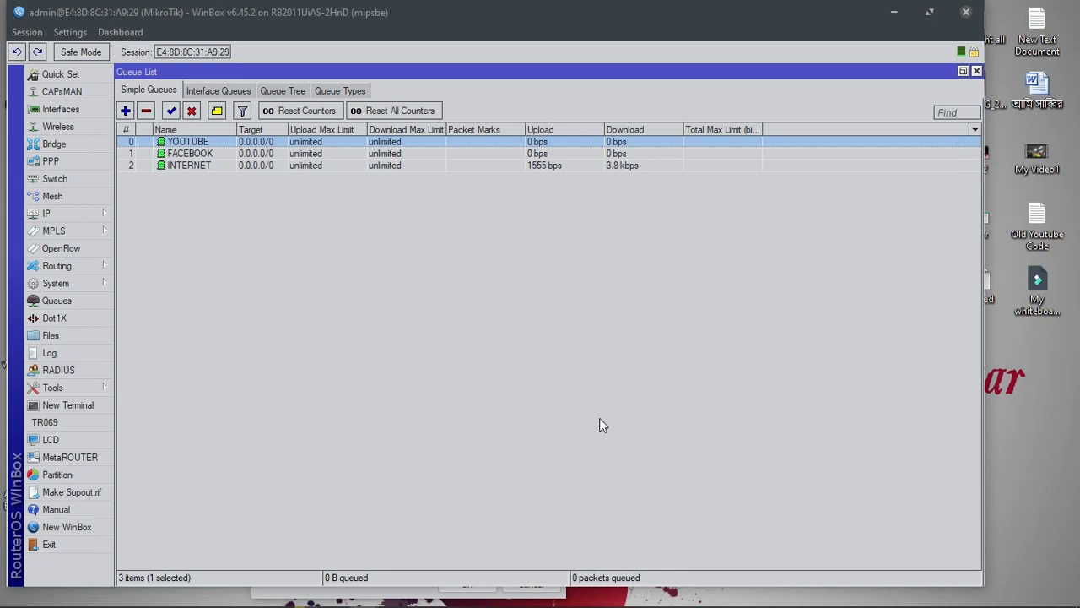
mouse_move(602, 605)
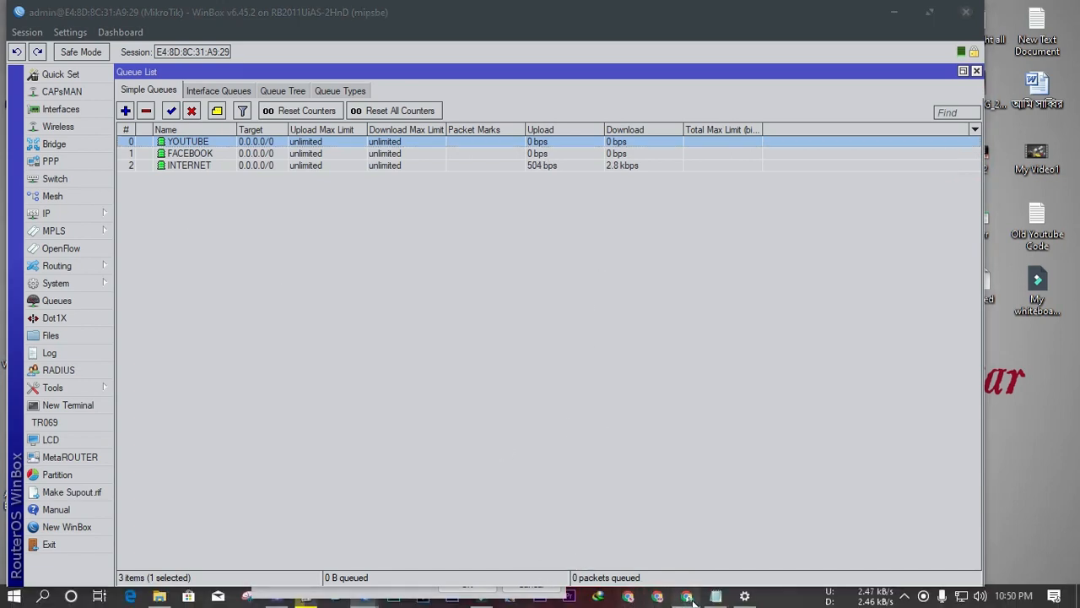
click(686, 598)
click(68, 41)
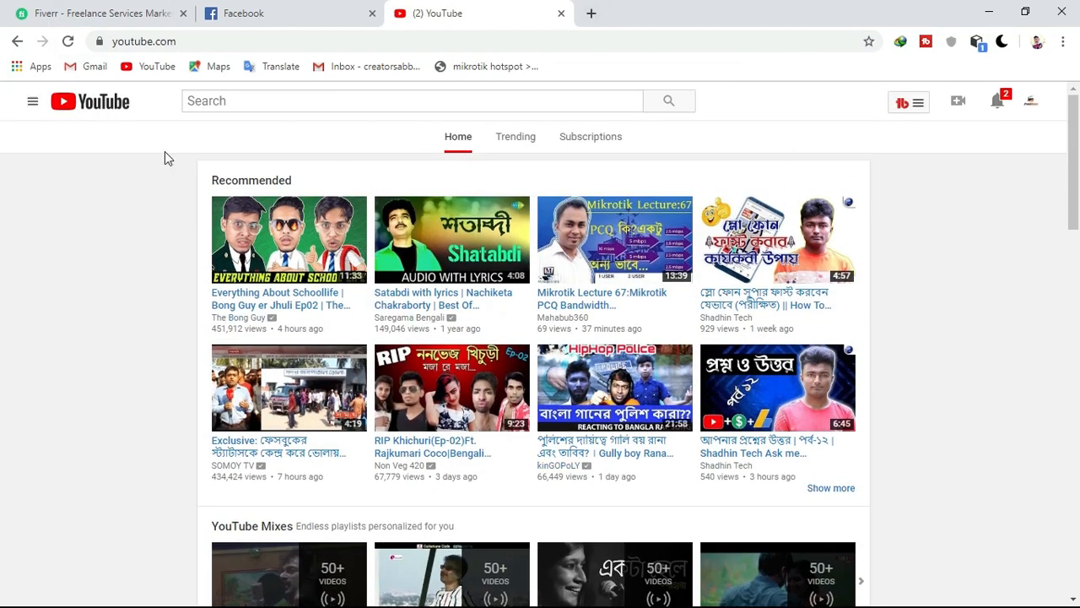
Reload YouTube, minimize Chrome, and check the INTERNET and FACEBOOK queues' traffic in WinBox
click(69, 41)
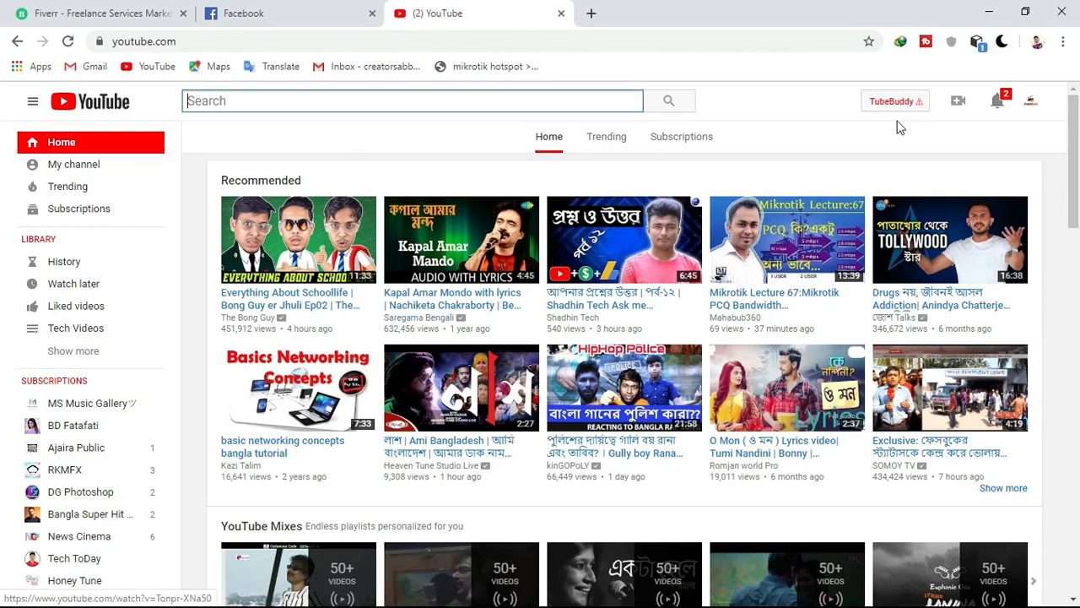
click(1026, 9)
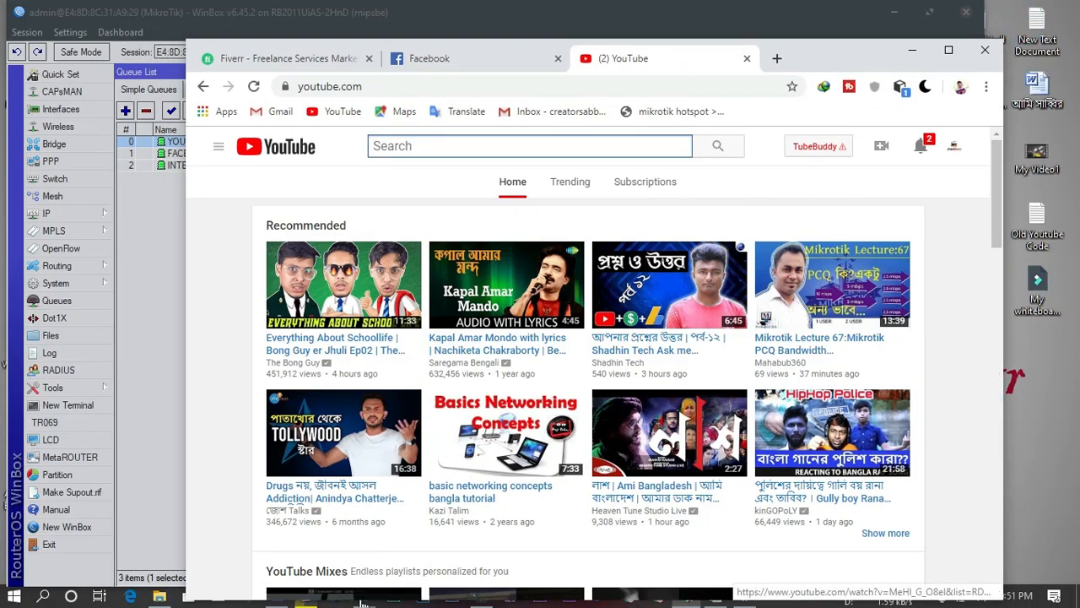
click(351, 597)
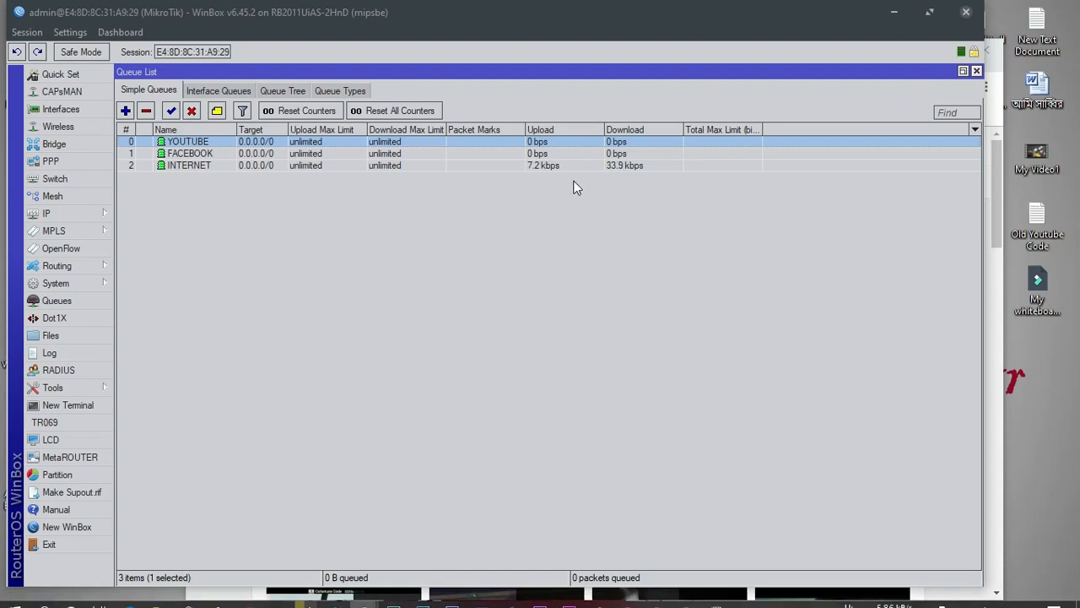
click(307, 165)
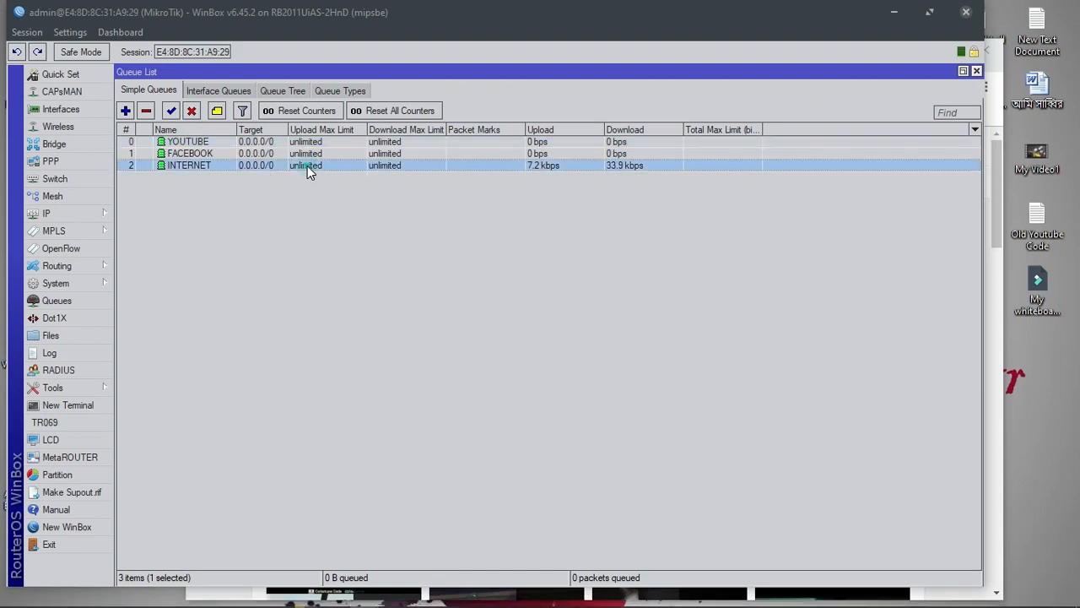
click(382, 154)
click(381, 166)
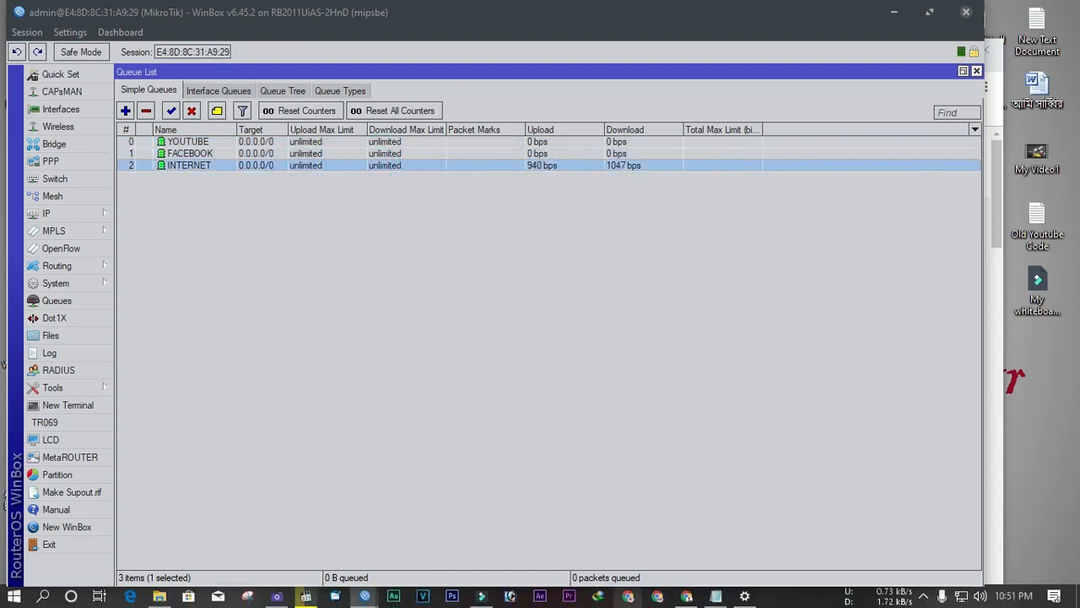
Reload the Facebook tab in Chrome, then bring the WinBox queue list forward
click(686, 596)
click(422, 60)
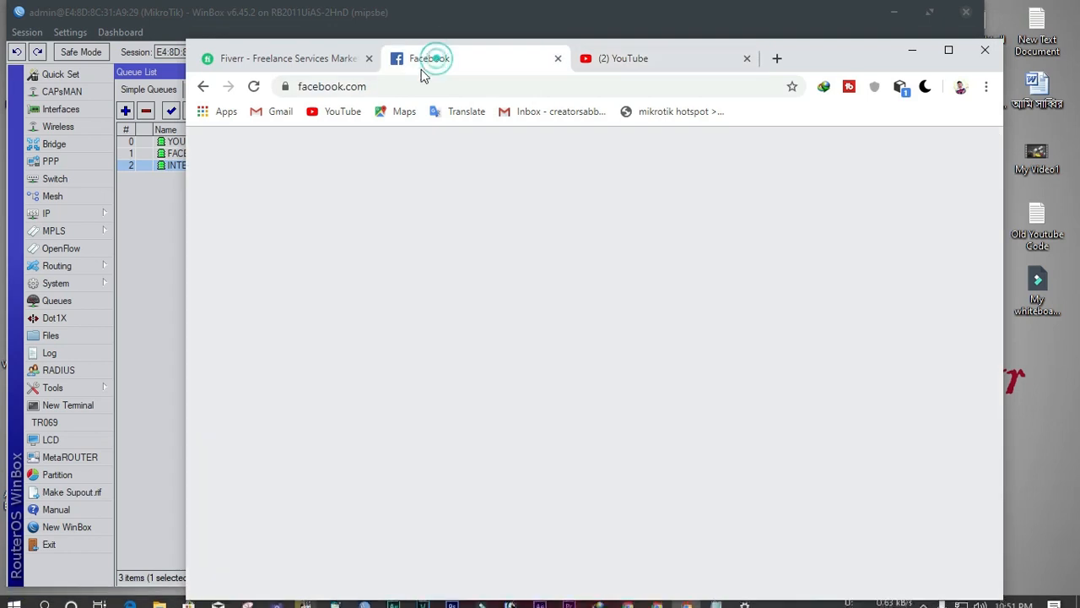
click(253, 86)
click(174, 234)
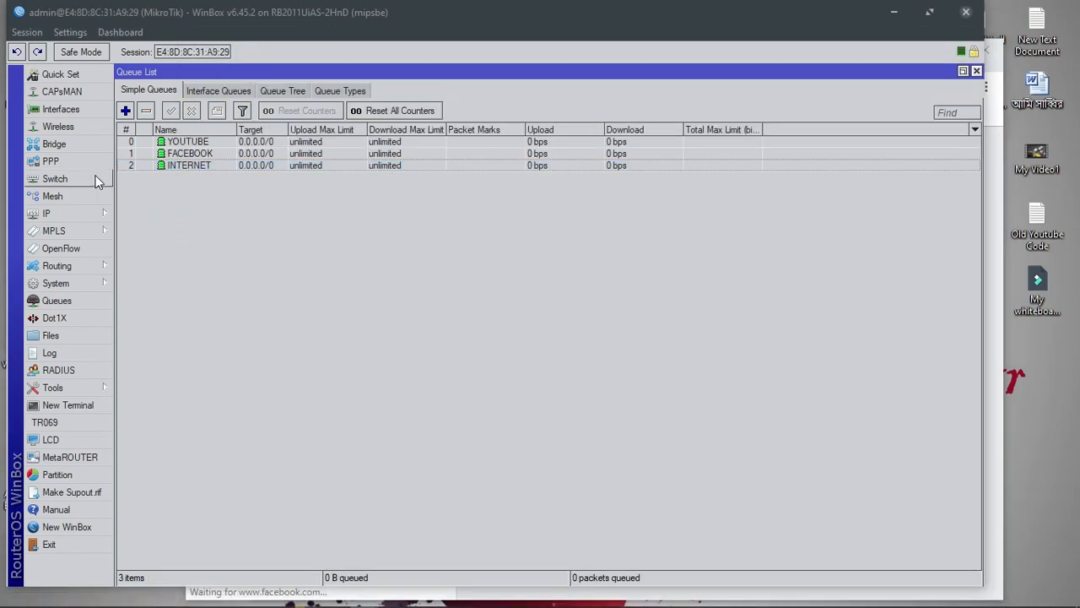
Open the Interface List and select INT.VLAN, YT.VLAN and FB.VLAN to watch their Tx/Rx rates
click(78, 110)
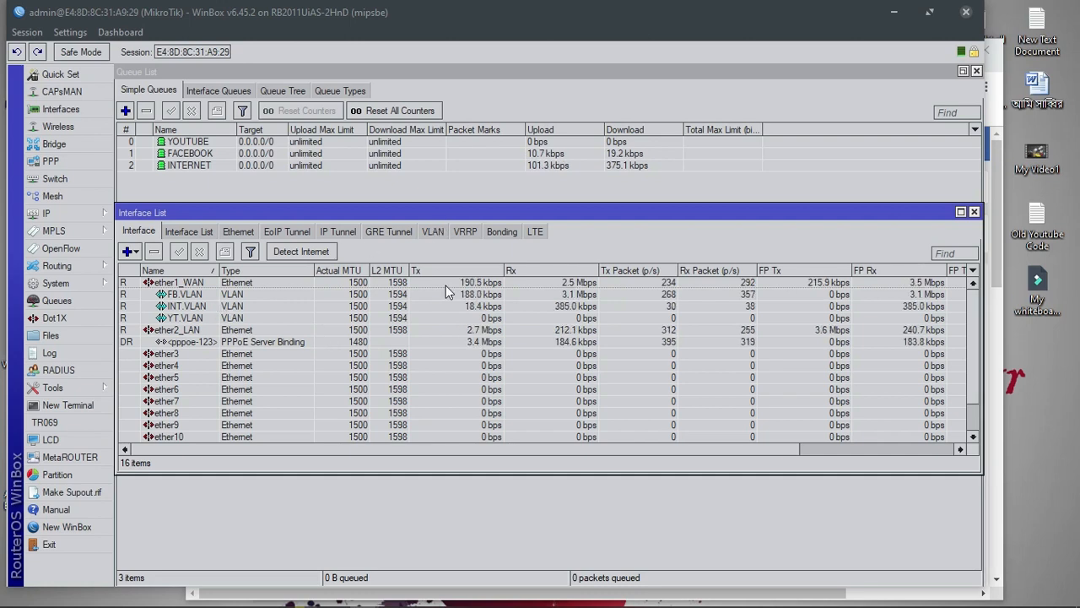
click(475, 308)
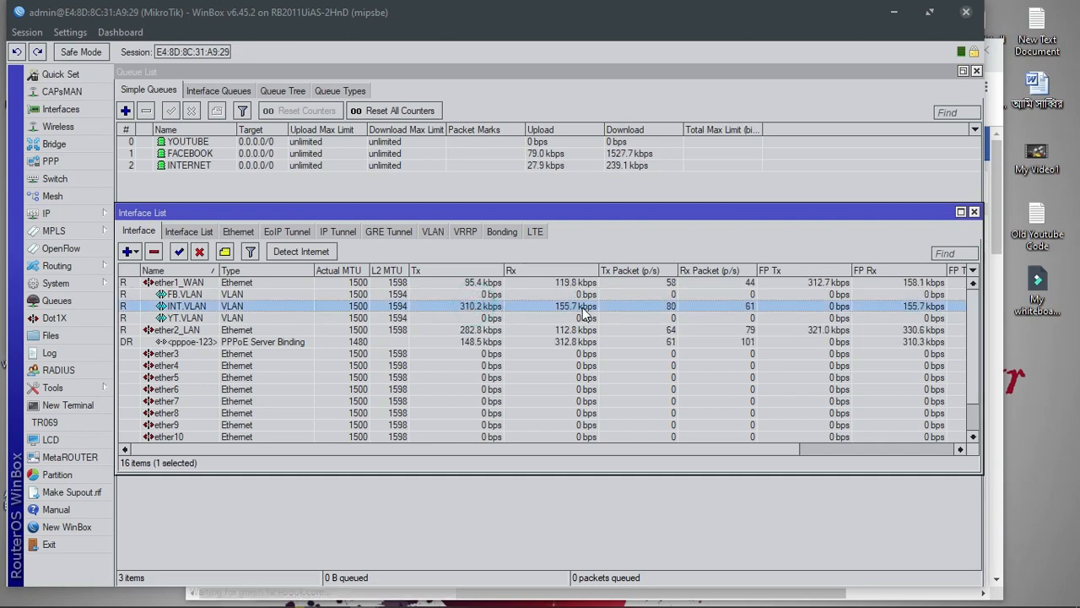
click(492, 318)
click(474, 293)
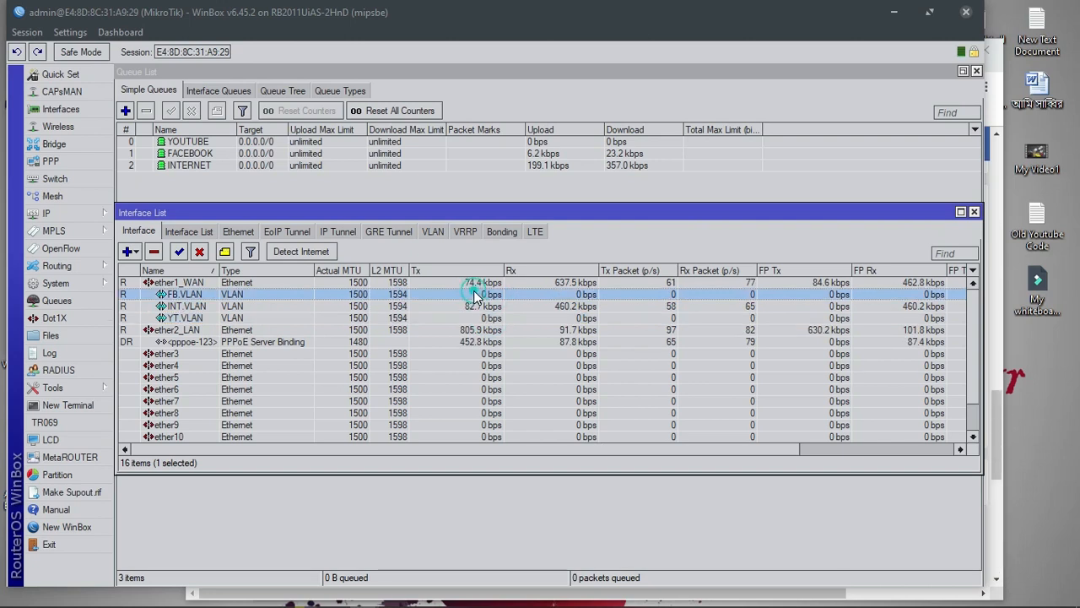
Open the first recommended video on the YouTube tab, muted and paused
click(717, 597)
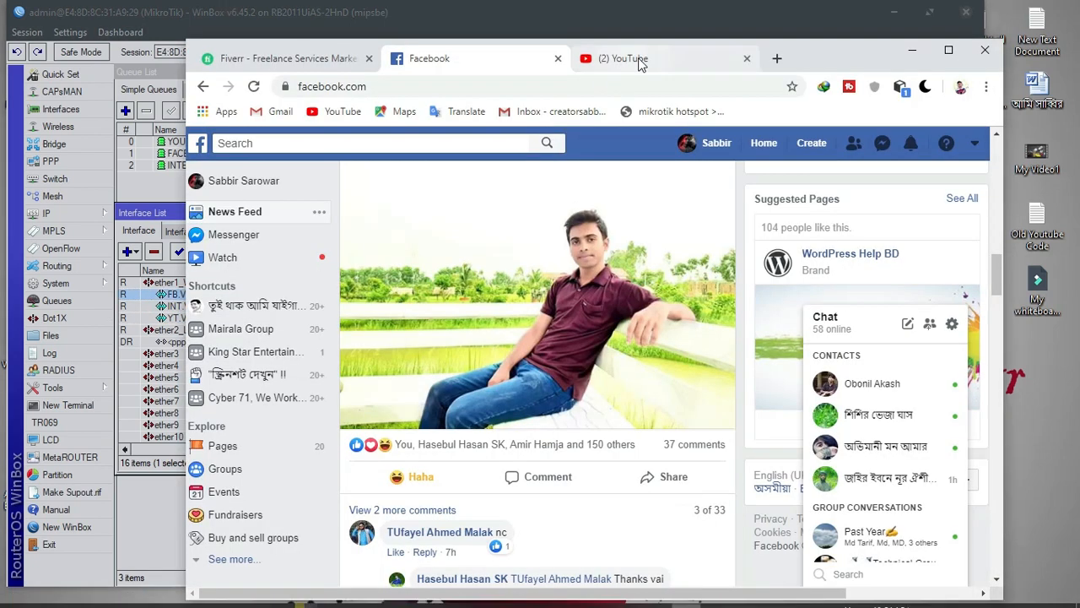
click(639, 60)
click(379, 300)
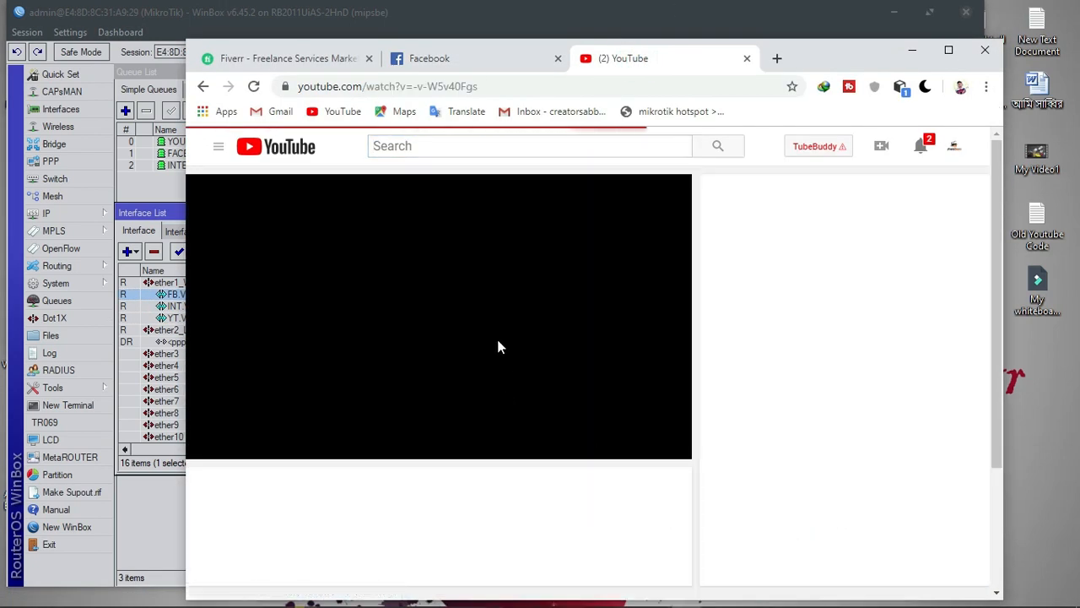
click(265, 448)
click(549, 242)
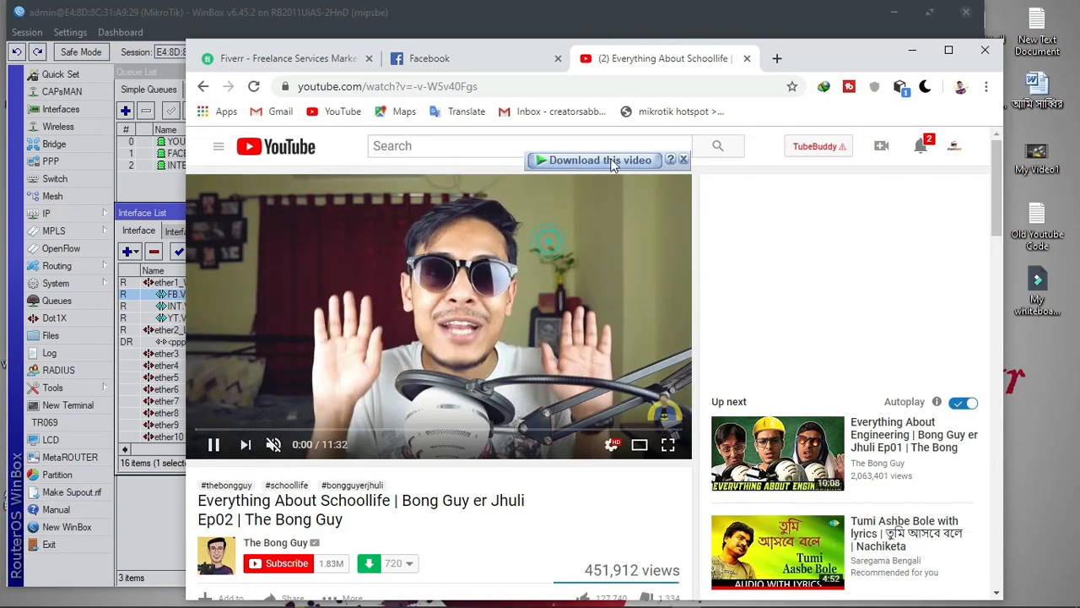
Start a 720p MP4 download of the video and return to WinBox to watch traffic
click(614, 160)
click(650, 202)
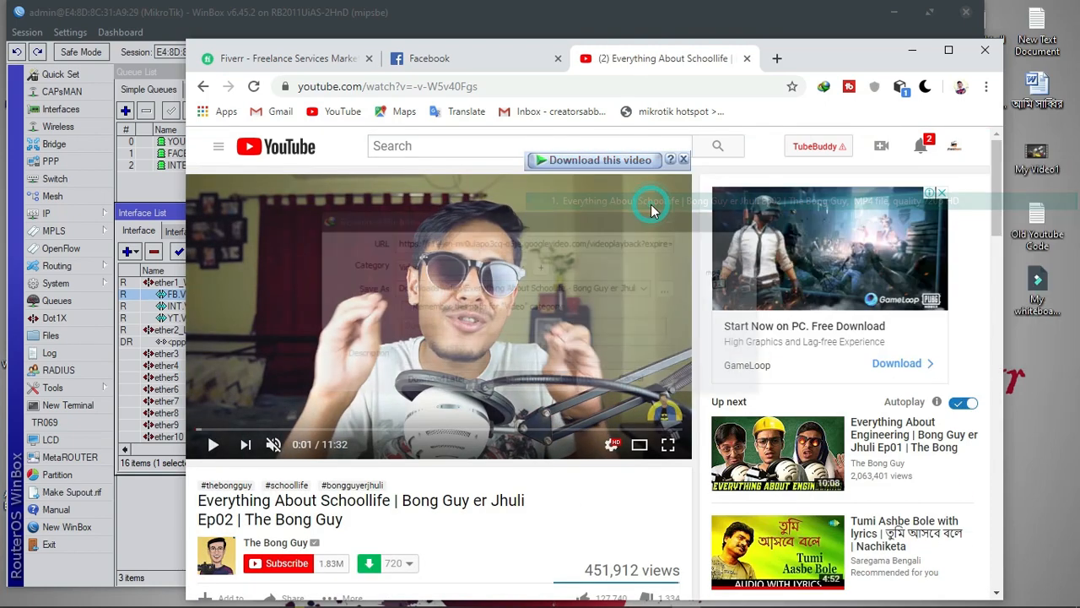
click(576, 380)
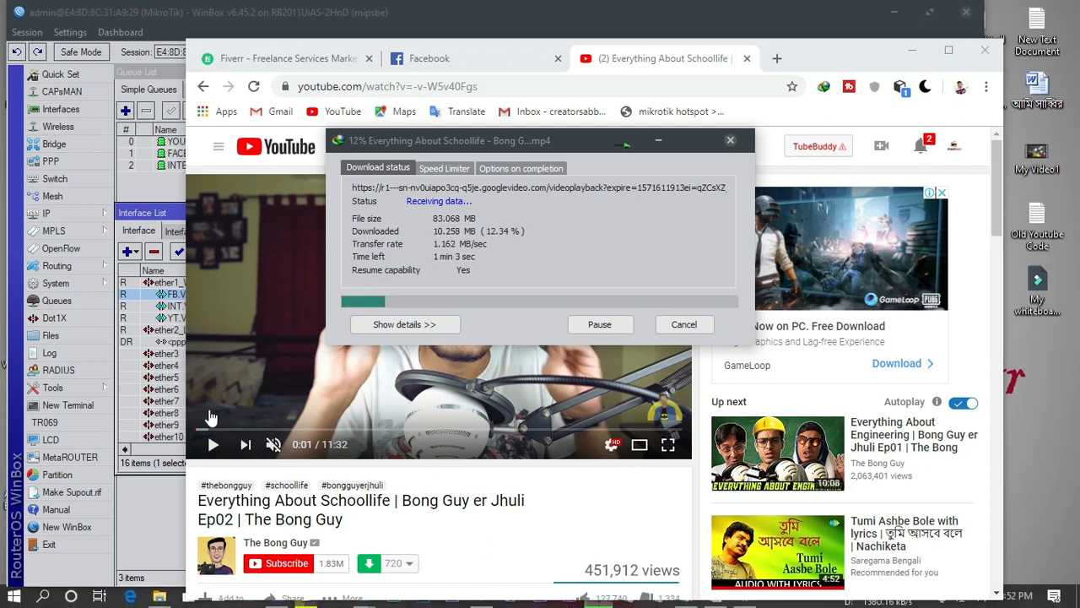
click(170, 209)
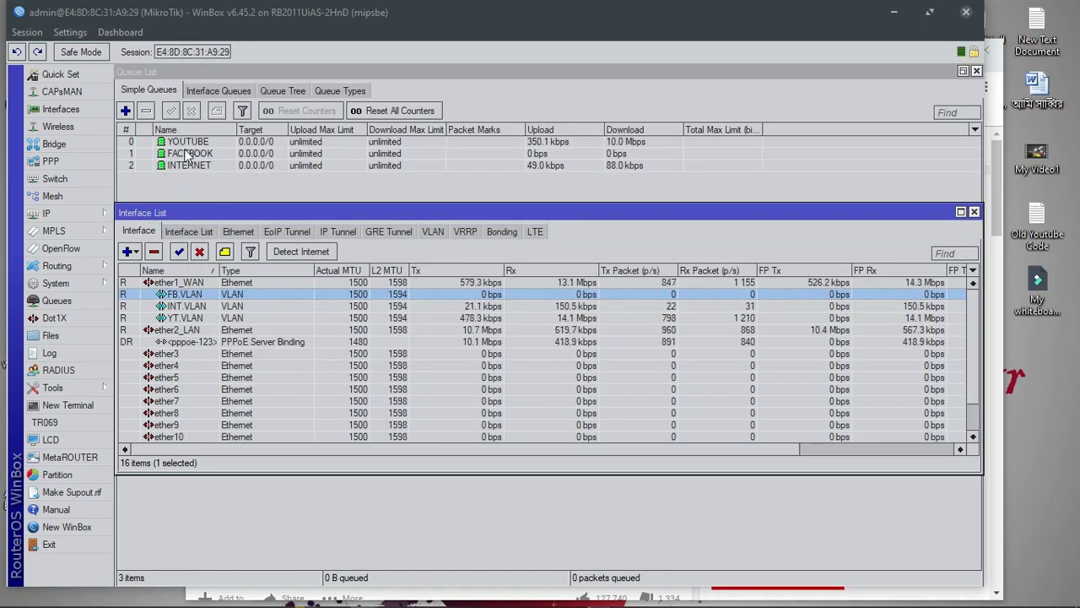
Compare live traffic on the INT.VLAN and YT.VLAN queues, then cancel the test download
click(230, 306)
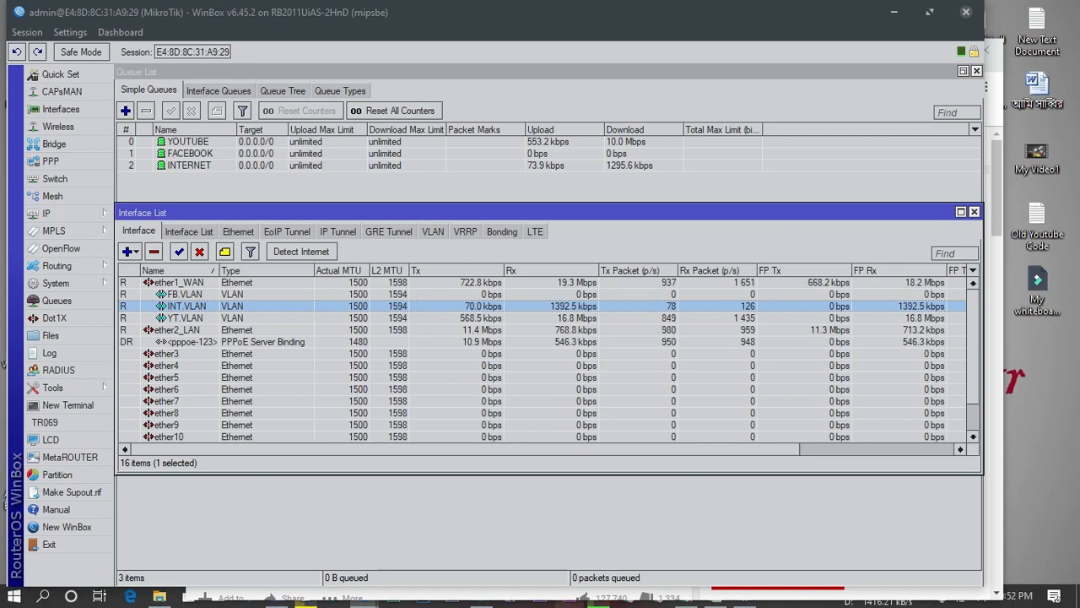
drag(491, 149, 561, 413)
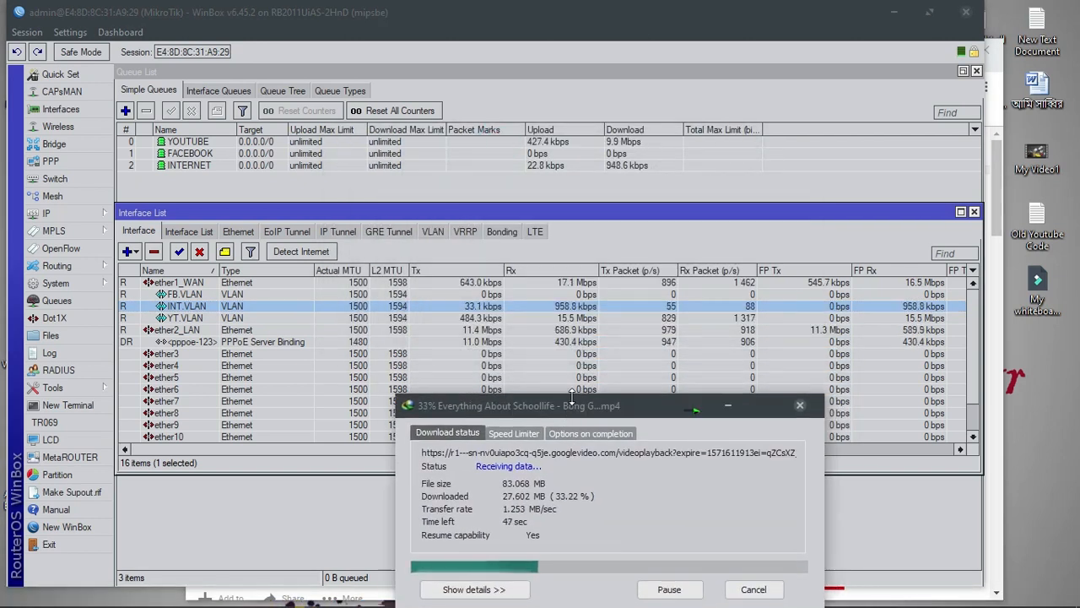
click(226, 319)
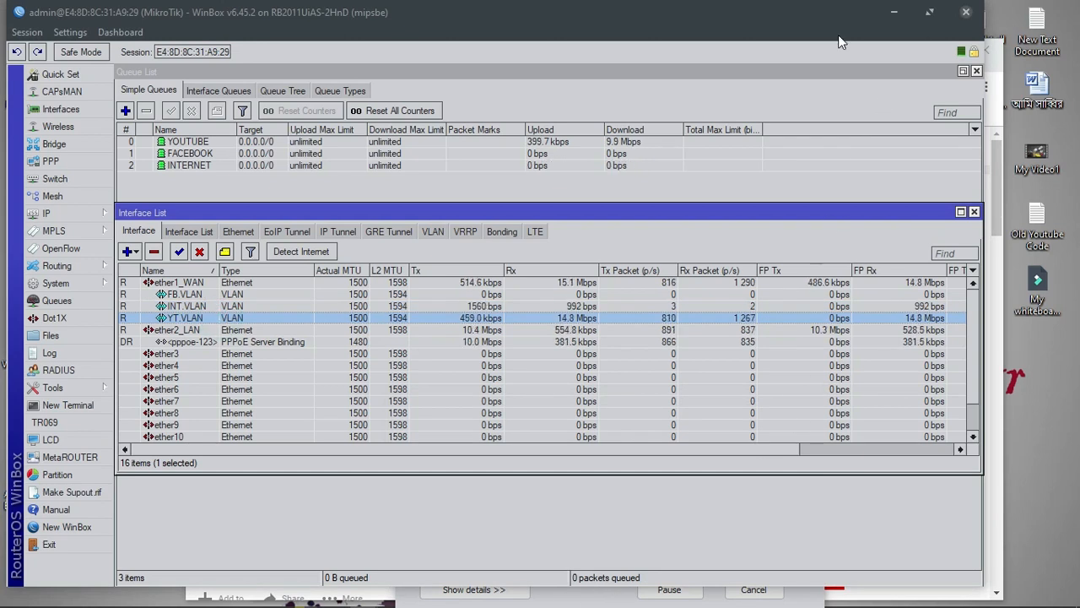
drag(814, 8, 791, 18)
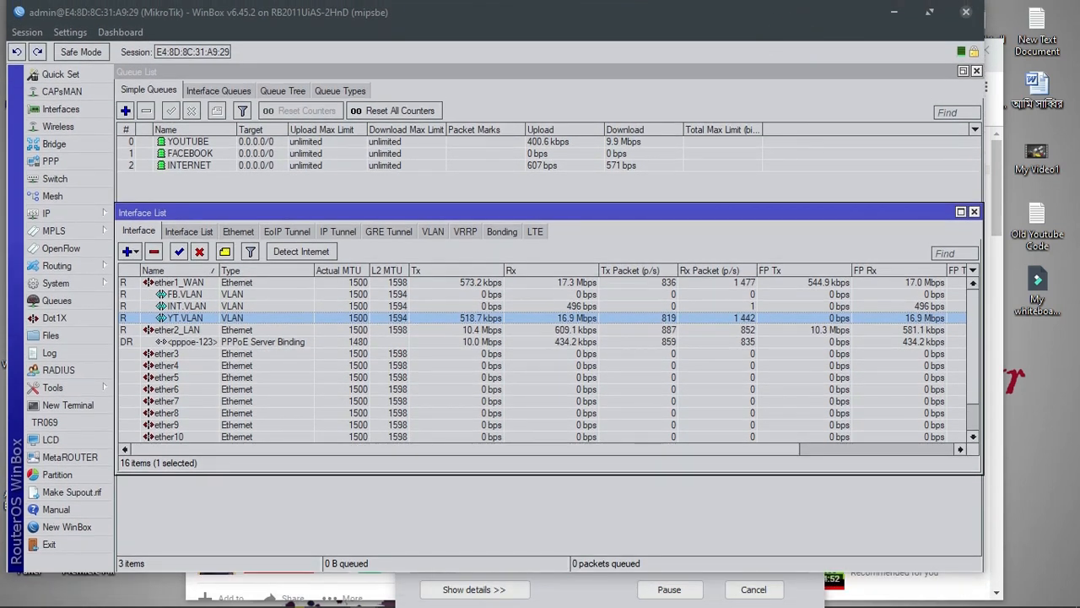
click(622, 589)
drag(579, 409, 621, 411)
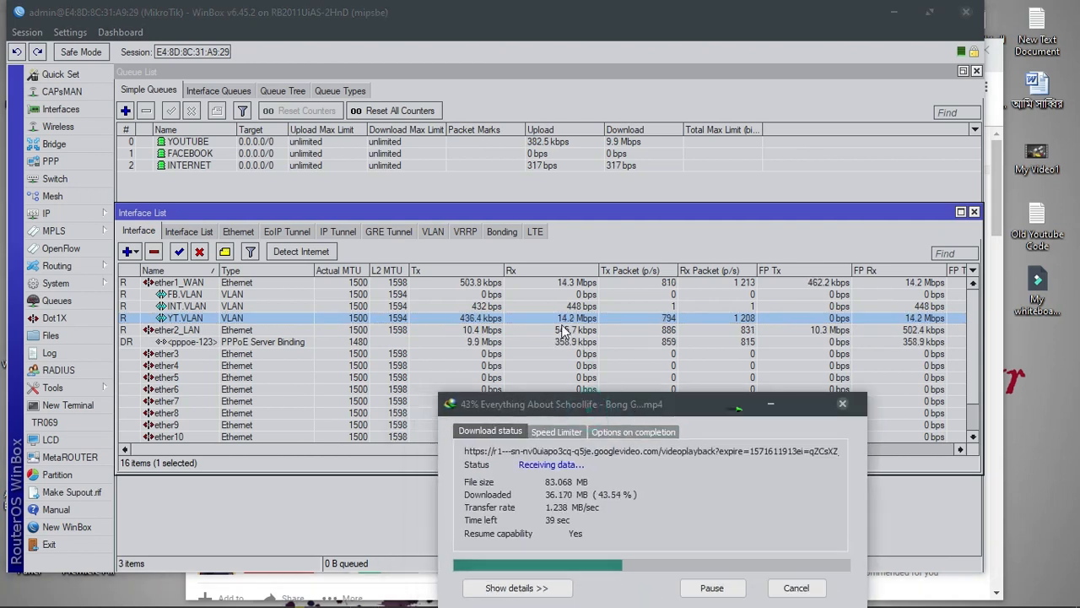
click(796, 587)
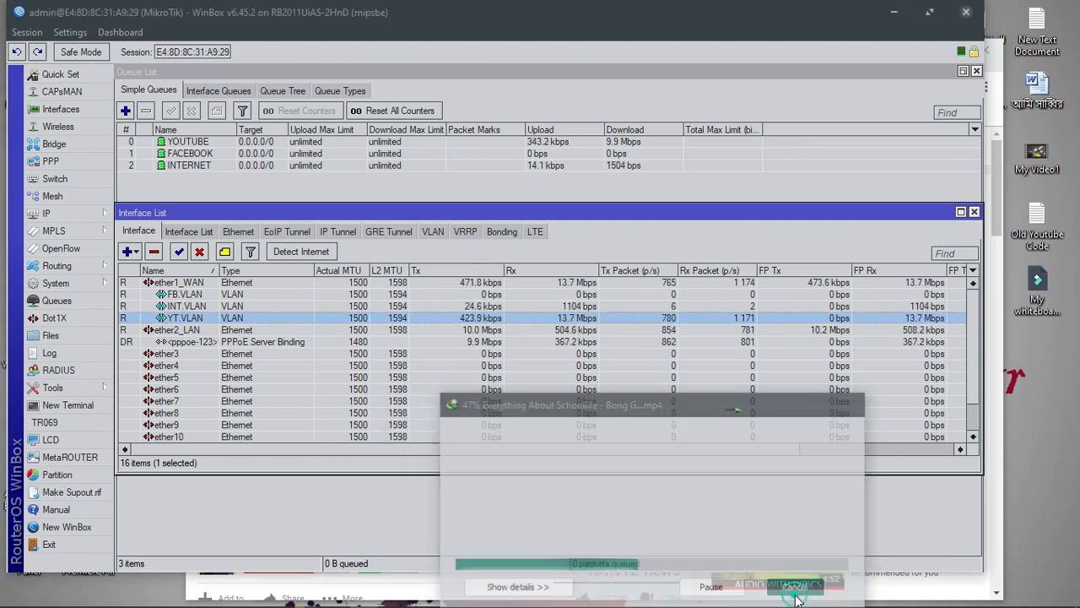
Check the Youtube queue type's 10M rate in Queue Types, then return to Simple Queues
click(387, 144)
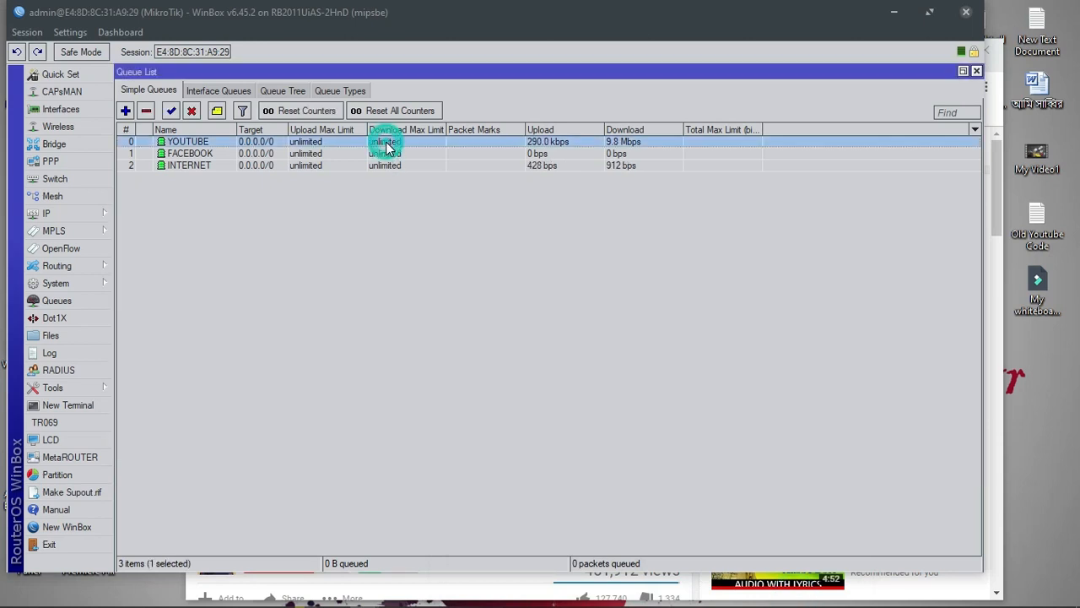
click(343, 91)
double_click(156, 164)
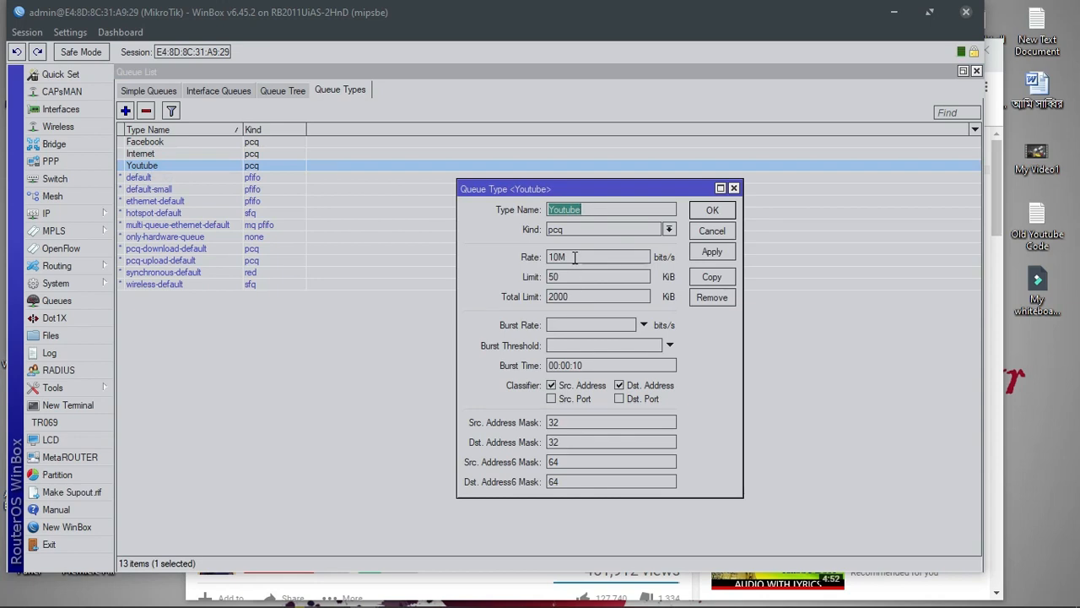
click(733, 188)
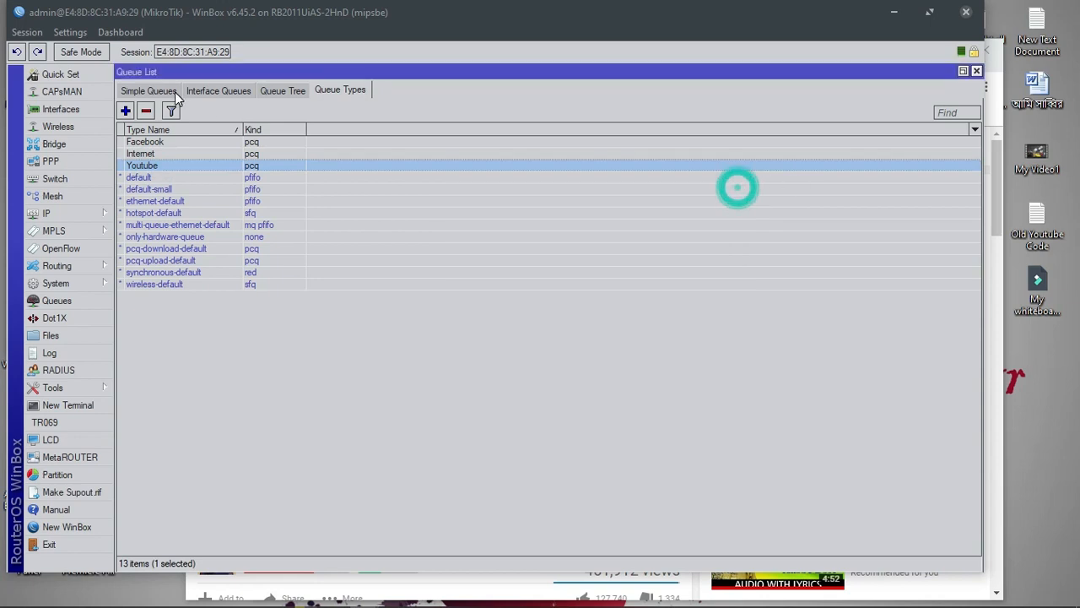
click(154, 90)
Change the YOUTUBE queue's upload and download queue types from Youtube to default and apply
double_click(194, 141)
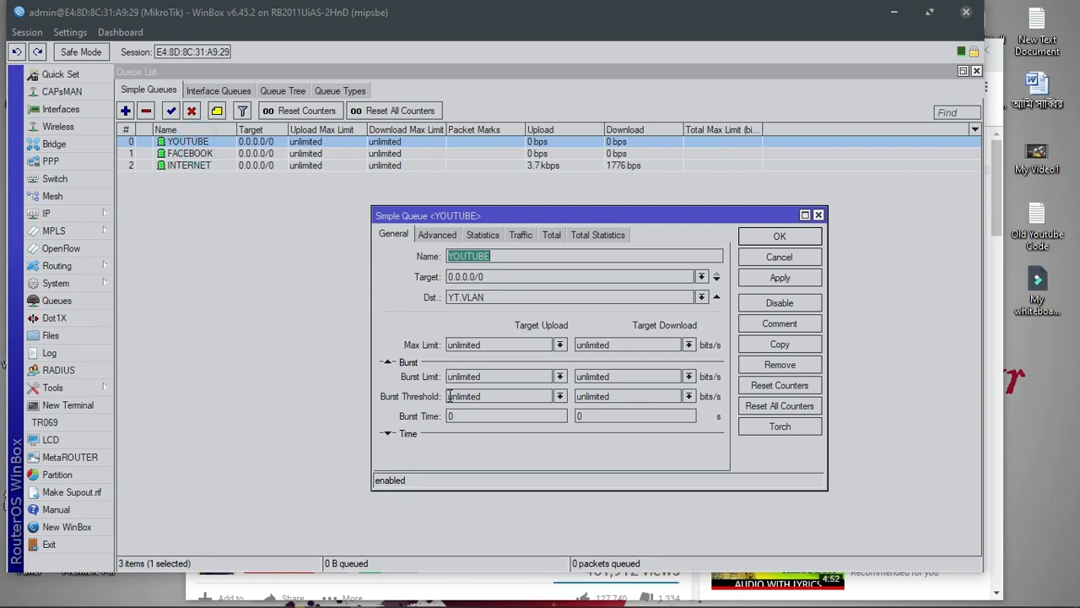
click(440, 234)
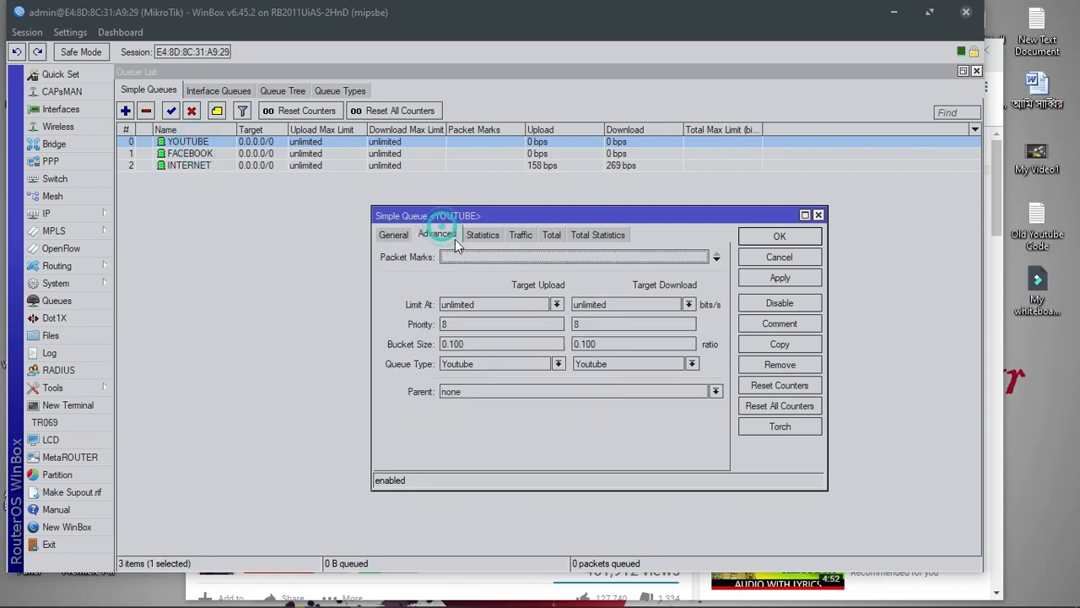
click(557, 363)
click(481, 405)
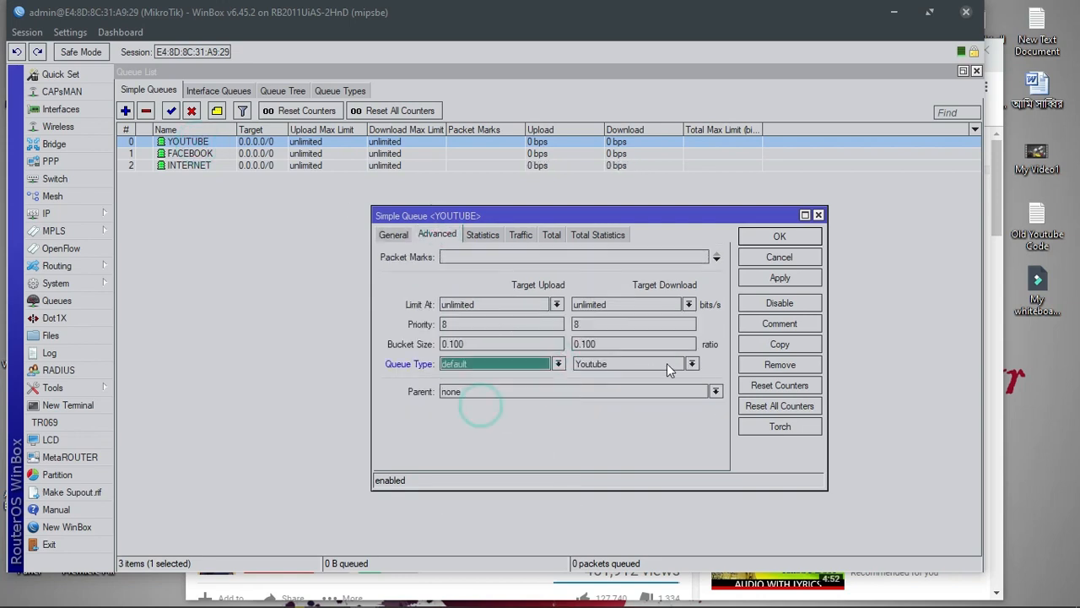
click(692, 363)
click(631, 402)
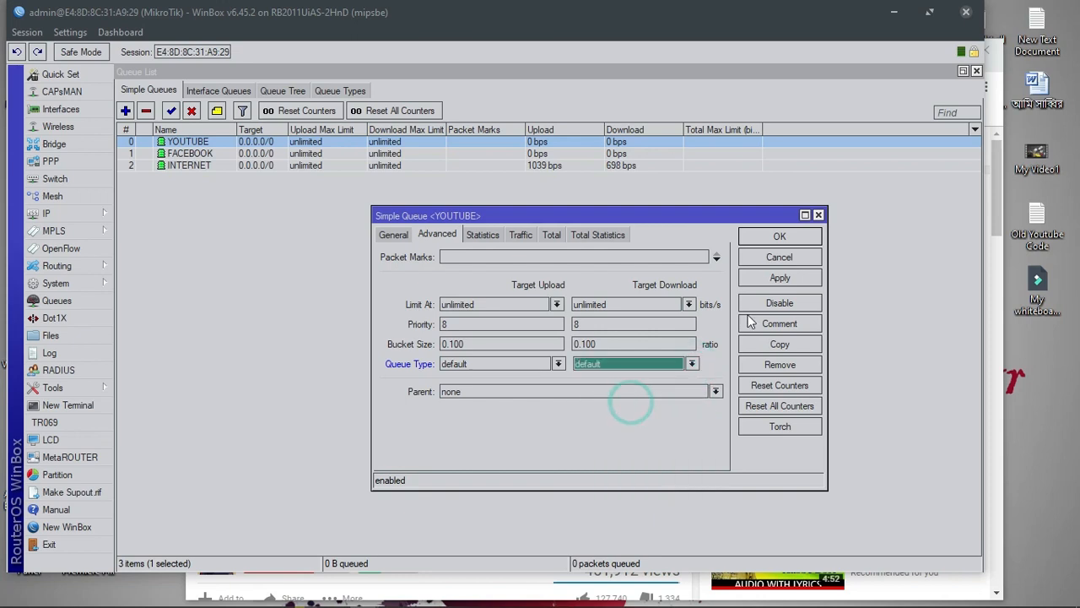
click(780, 277)
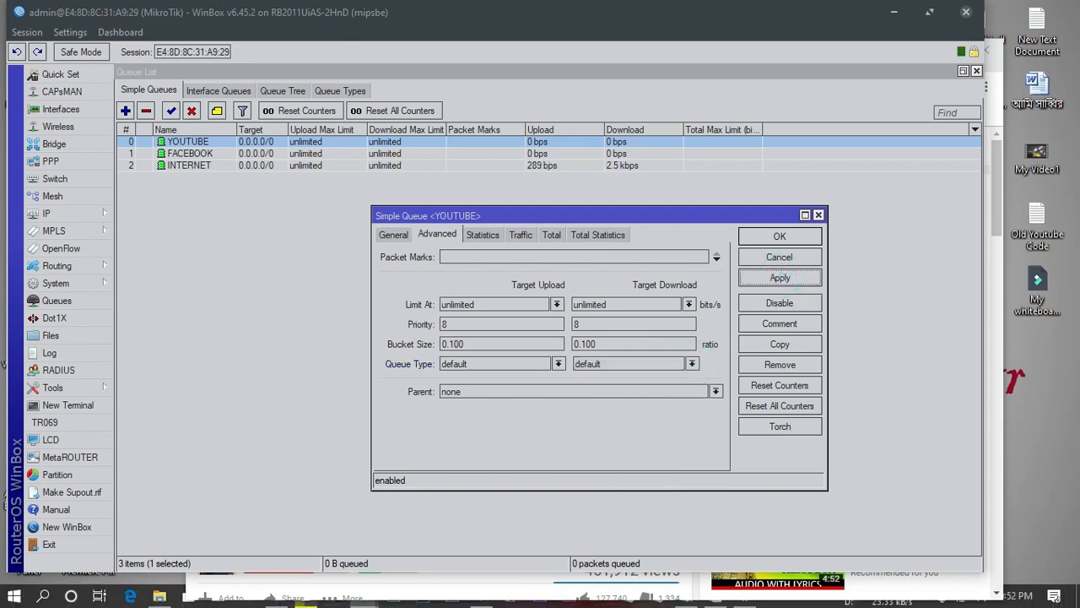
key(alt+Tab)
Start an IDM download of the video at a chosen quality, then cancel it
click(605, 163)
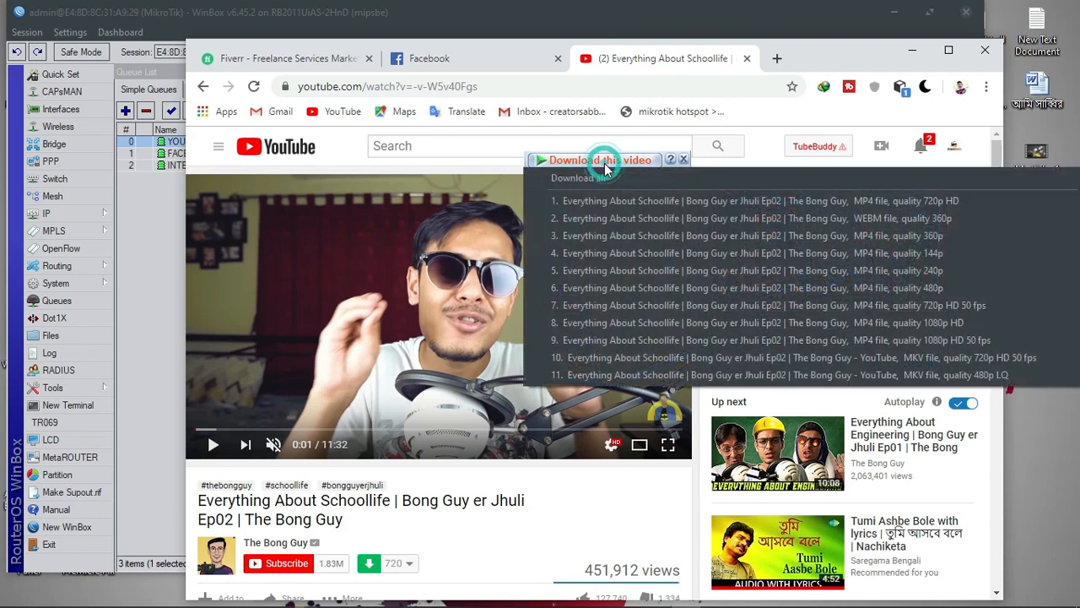
click(686, 327)
click(561, 385)
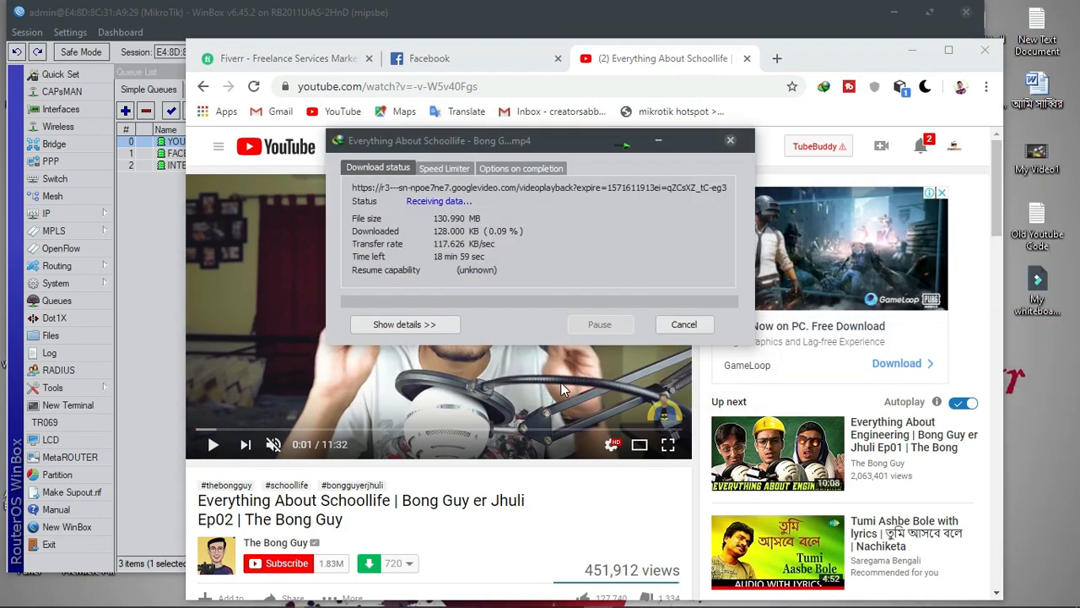
click(661, 326)
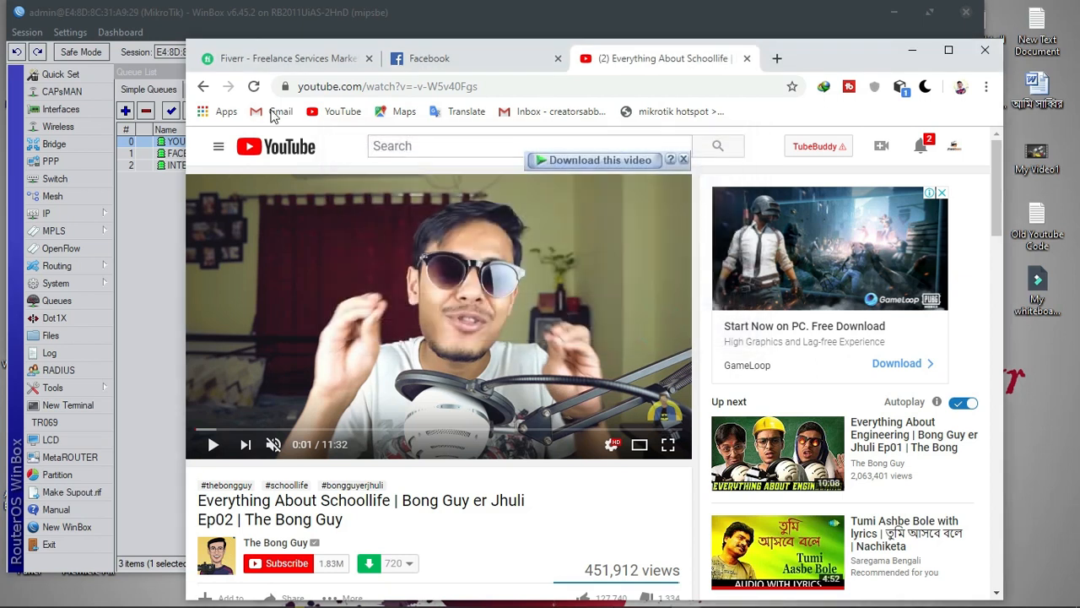
Reload and pause the video, test a 130.990 MB download, cancel it, and open a new tab
click(254, 86)
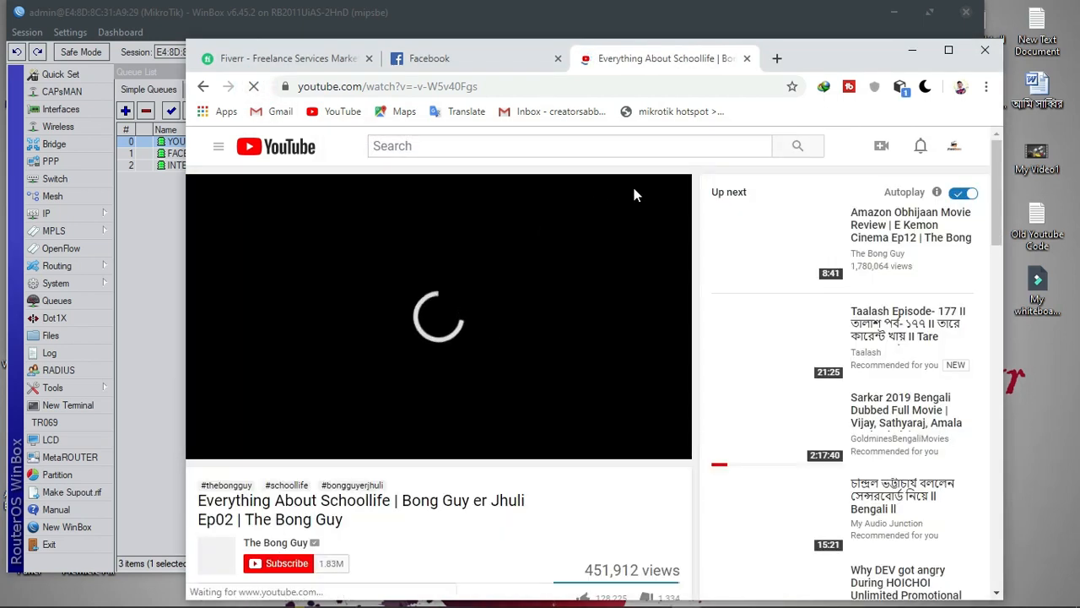
click(586, 196)
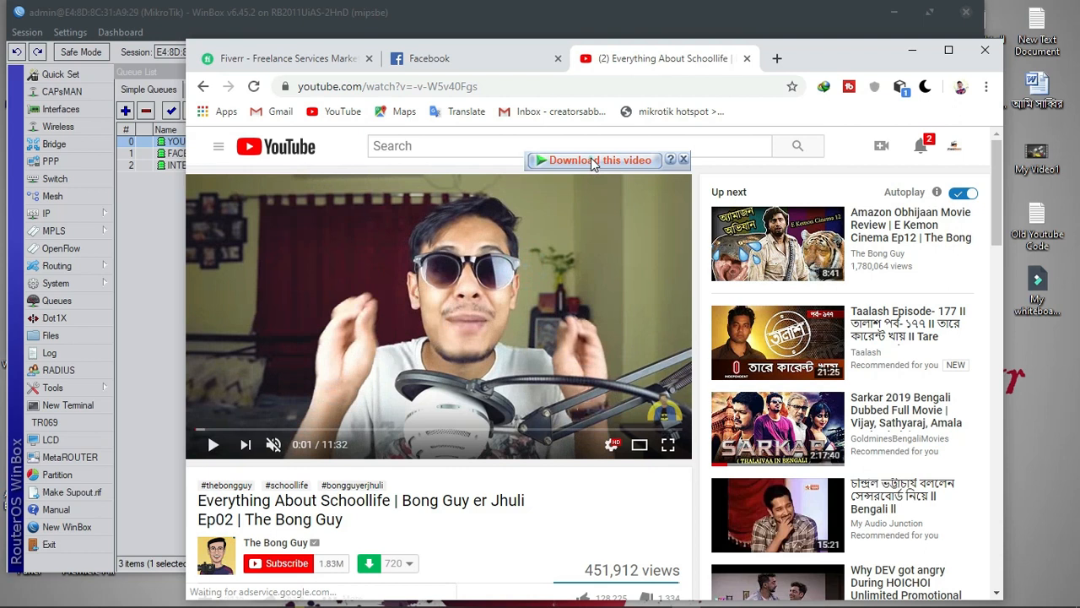
click(592, 163)
click(630, 328)
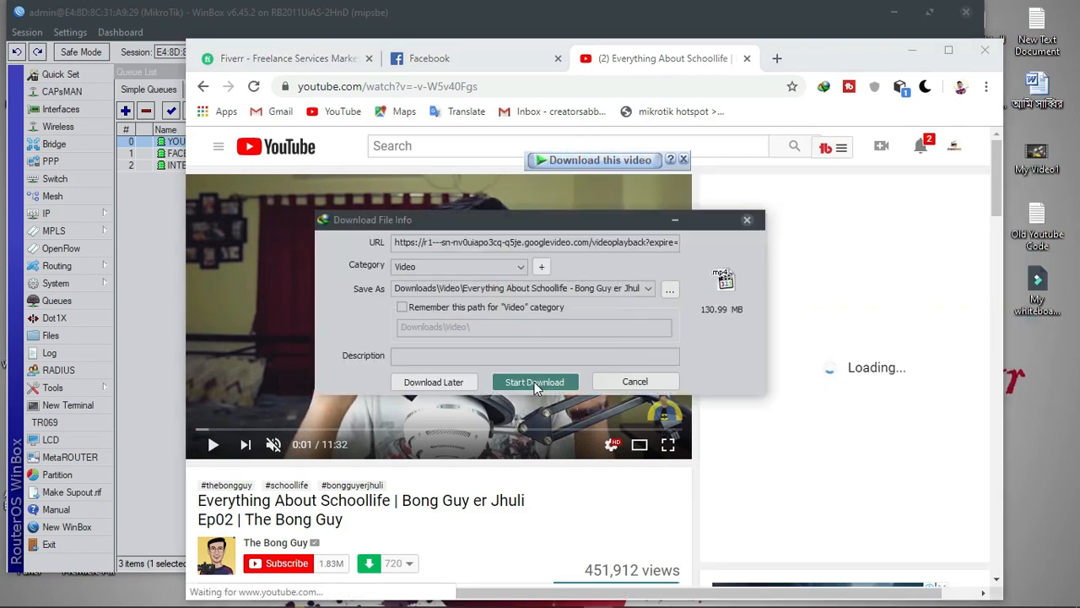
click(534, 381)
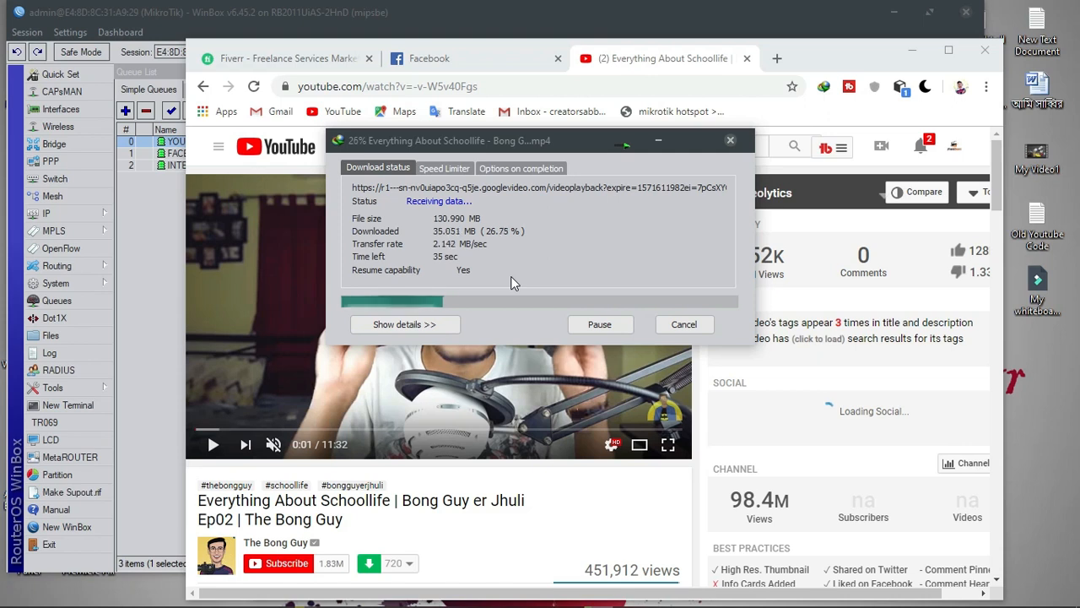
click(685, 324)
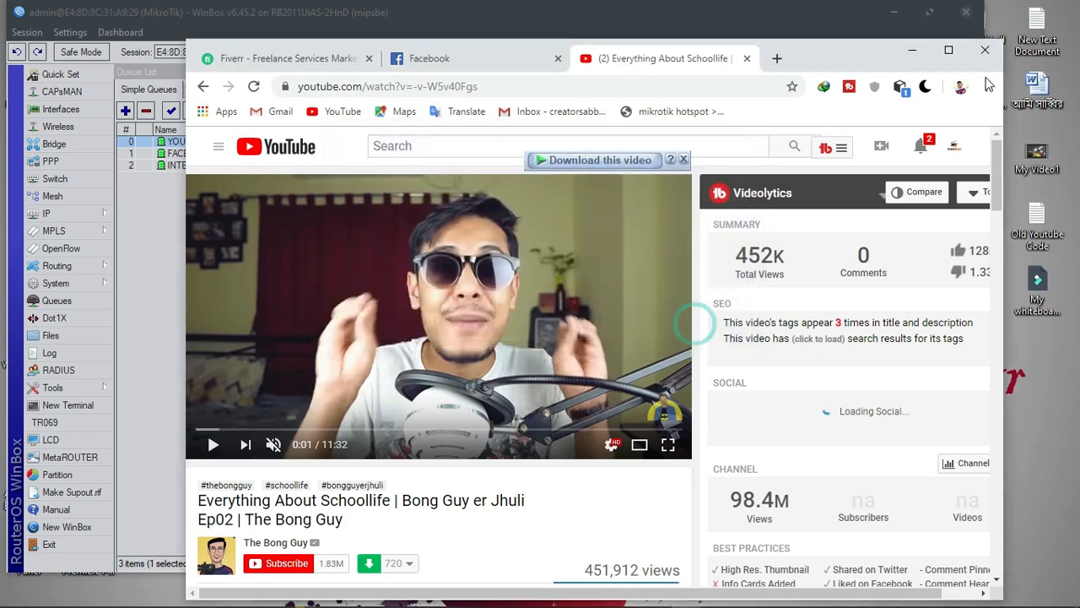
click(948, 51)
click(598, 15)
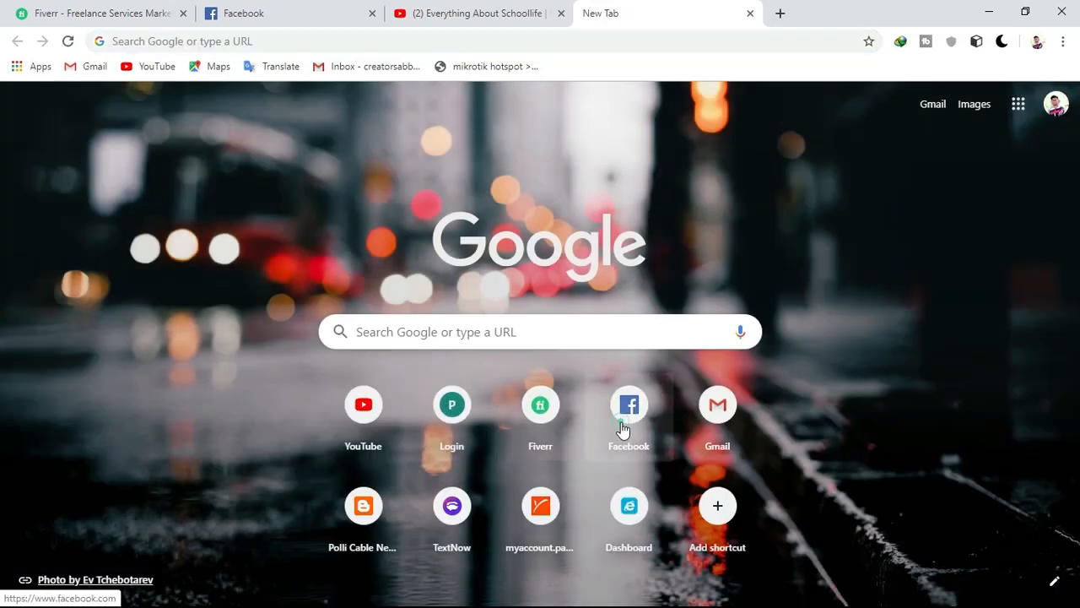
Open Facebook from the shortcut tile on the new tab
click(625, 421)
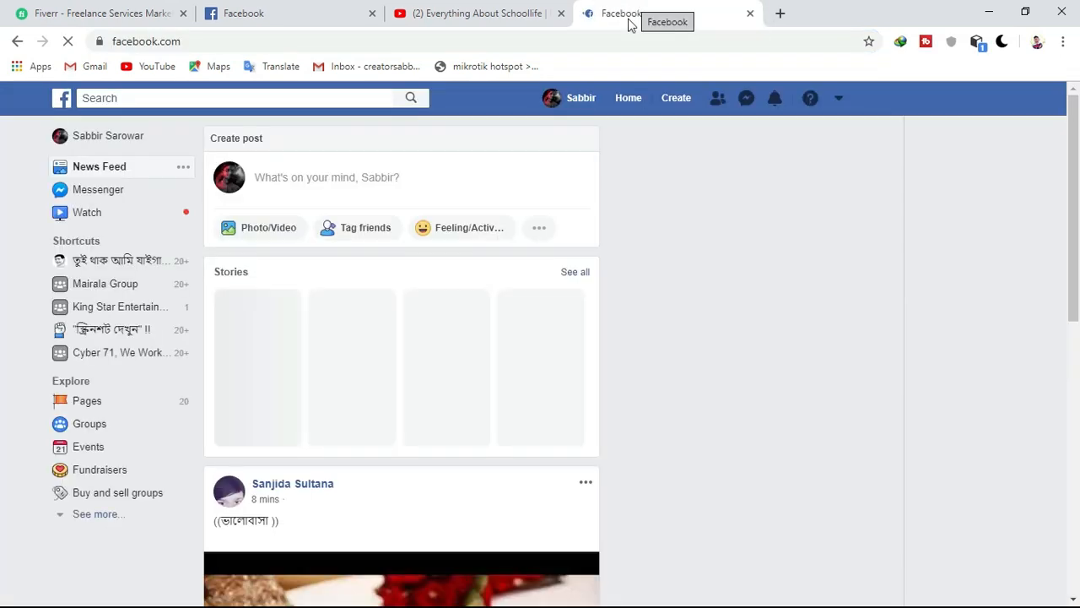
scroll(379, 328, down, 3)
scroll(379, 328, up, 3)
Search 'google' in another tab, close that tab, and restore Chrome to a smaller window
click(775, 13)
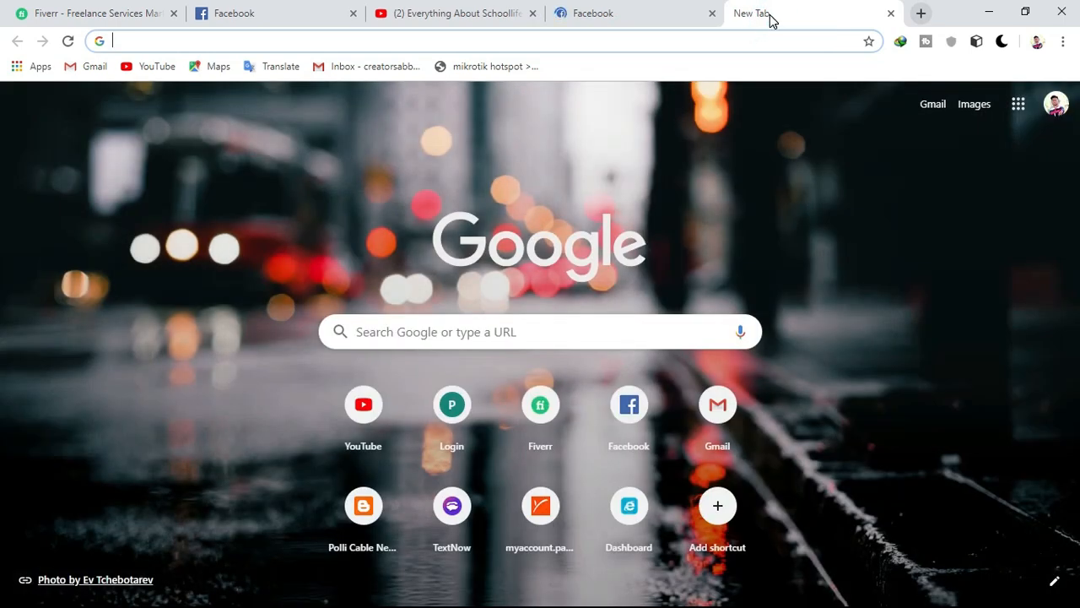
text(google)
key(Return)
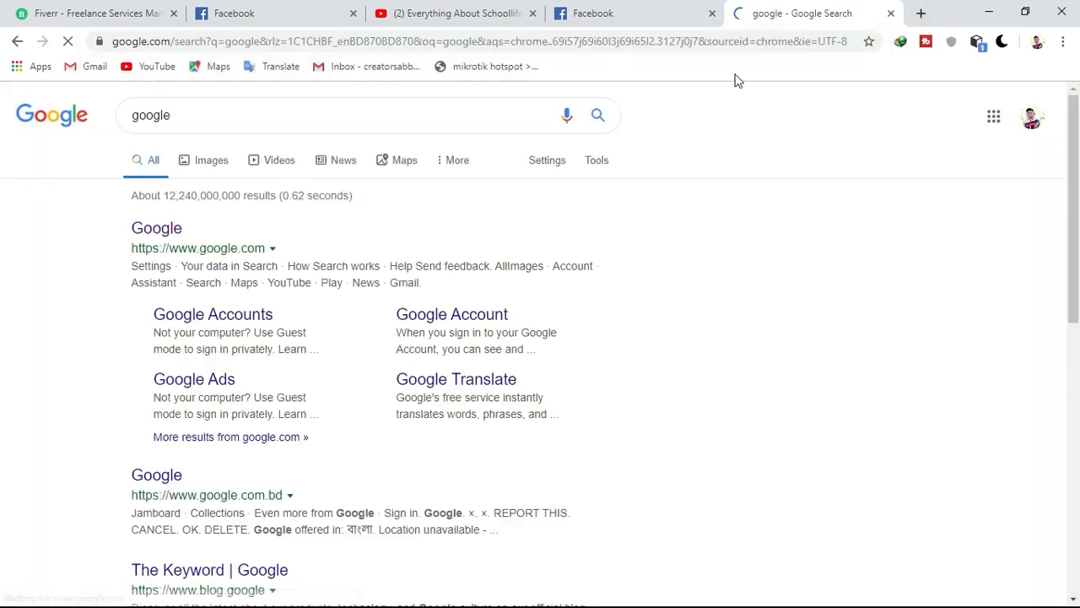
click(890, 14)
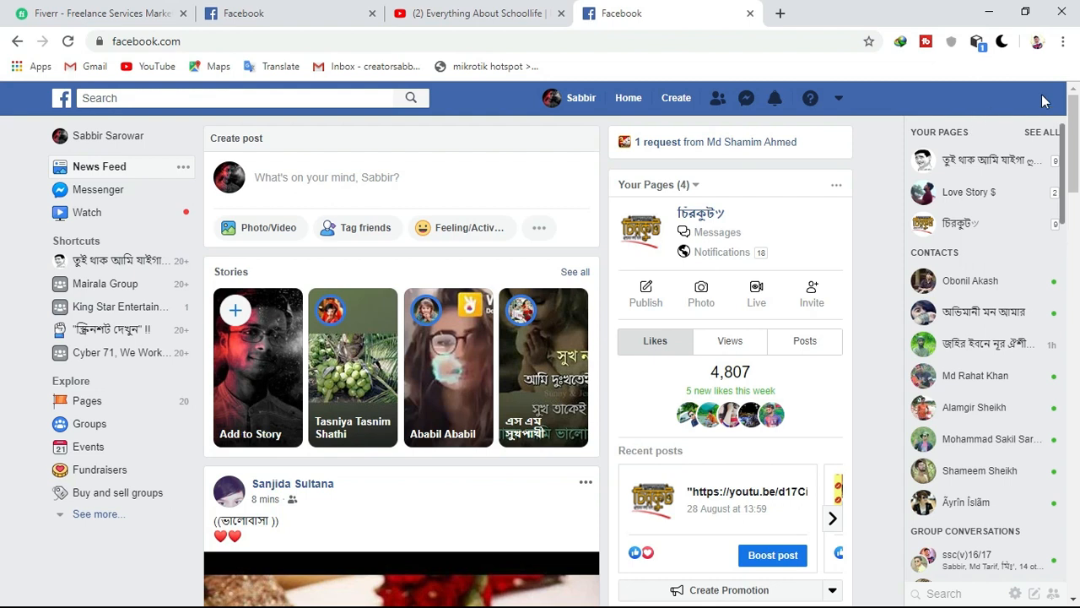
click(1024, 12)
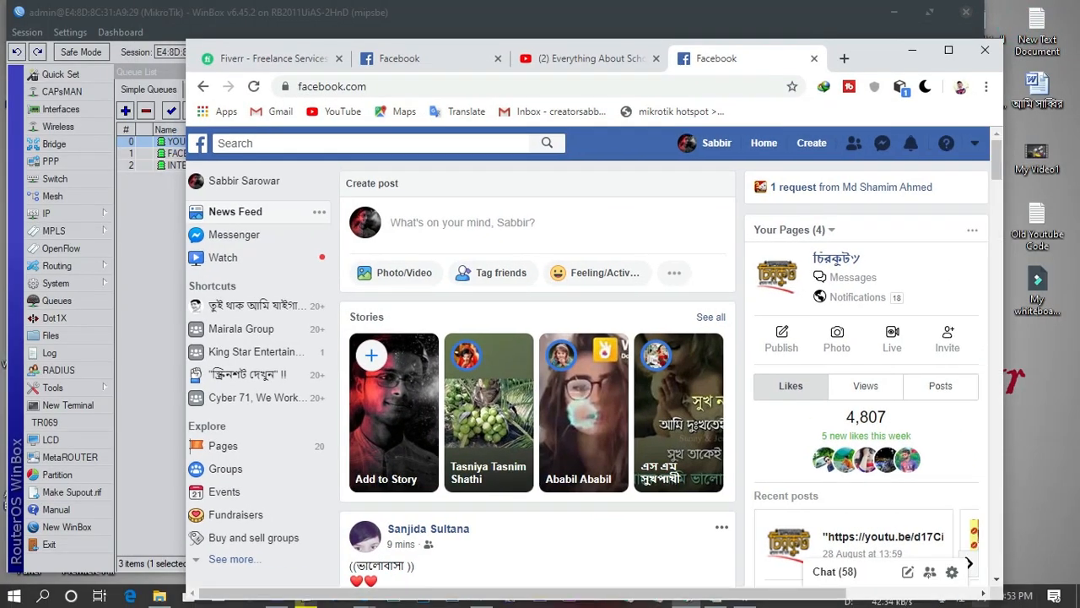
Disconnect the Broadband Connection from its dial-up settings page
click(963, 596)
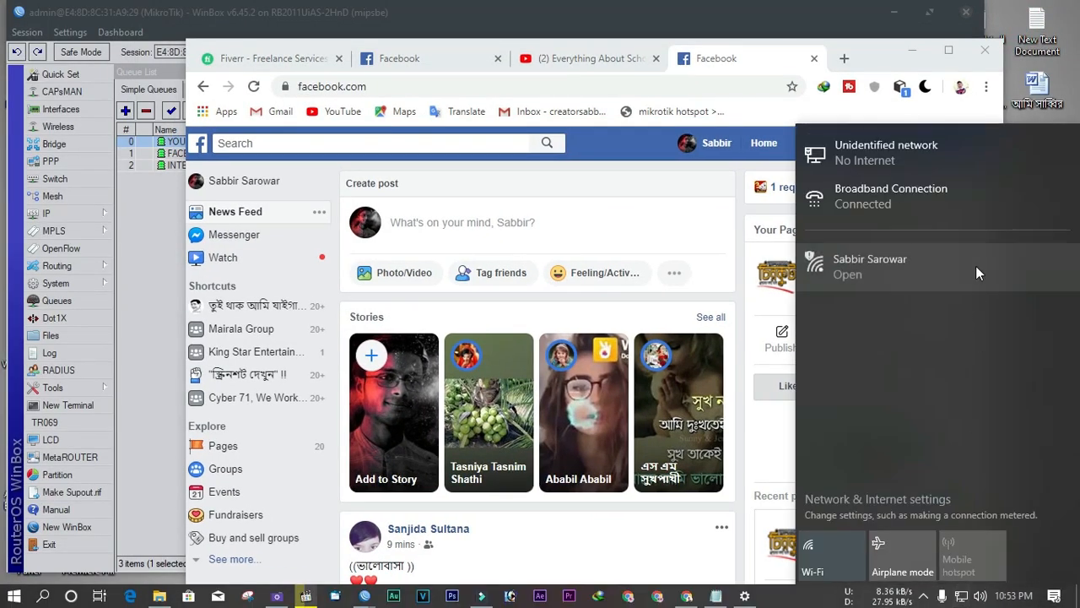
click(967, 203)
click(878, 302)
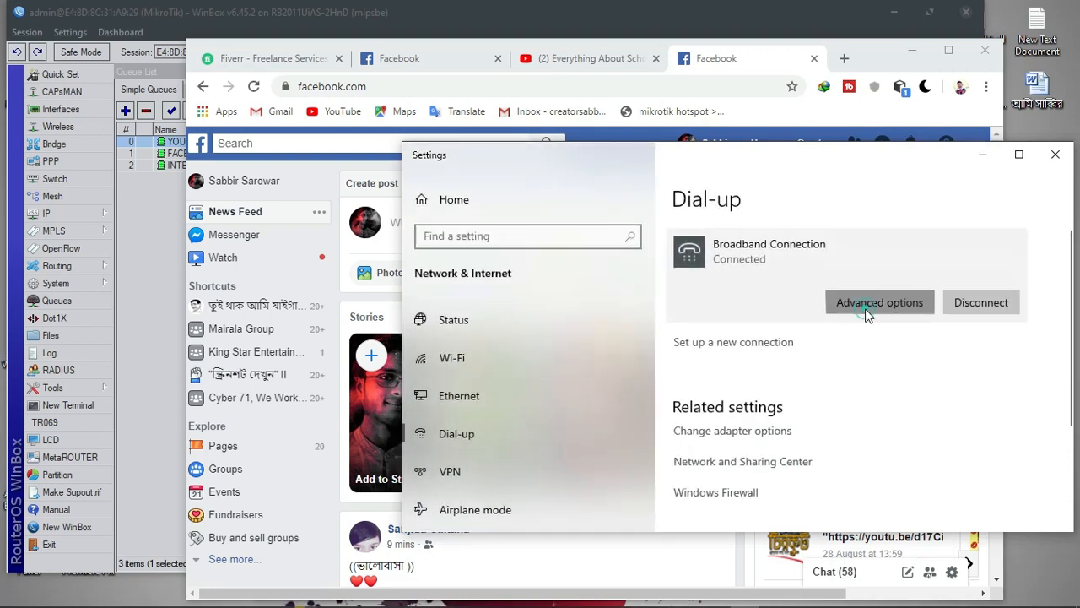
click(428, 162)
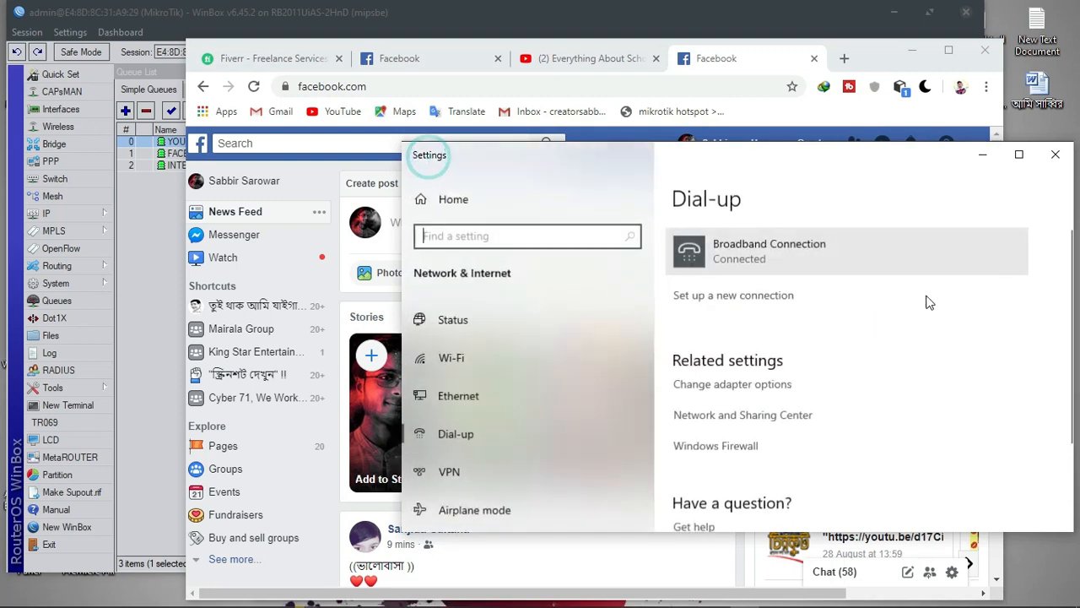
click(753, 254)
click(983, 302)
Redial the Broadband Connection, signing in with the PPPoE user name and password
click(786, 302)
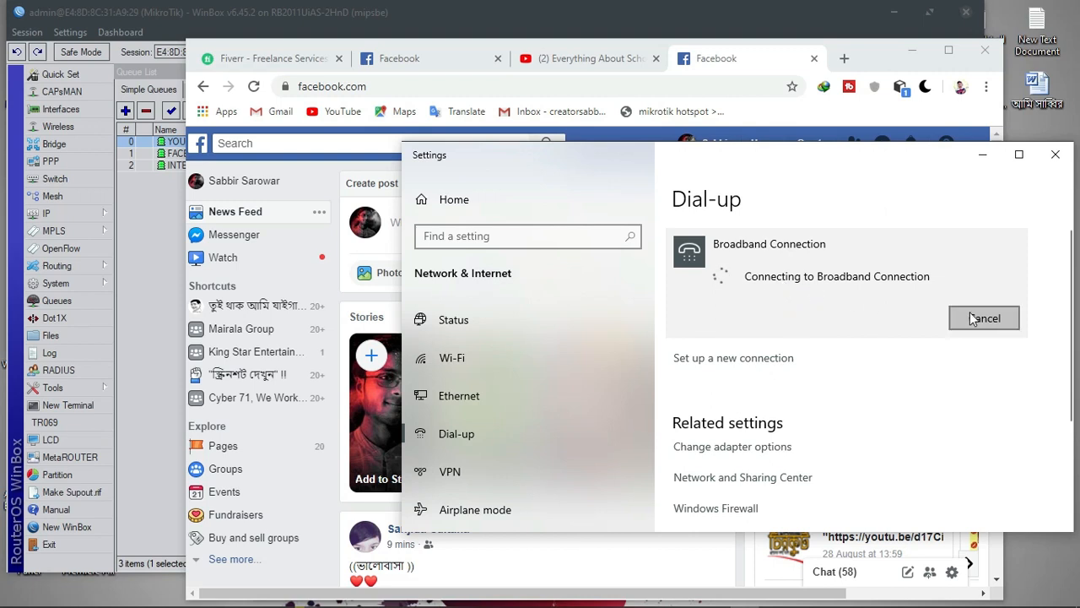
click(979, 317)
click(813, 306)
click(748, 312)
text(12)
click(742, 348)
text(12)
click(729, 398)
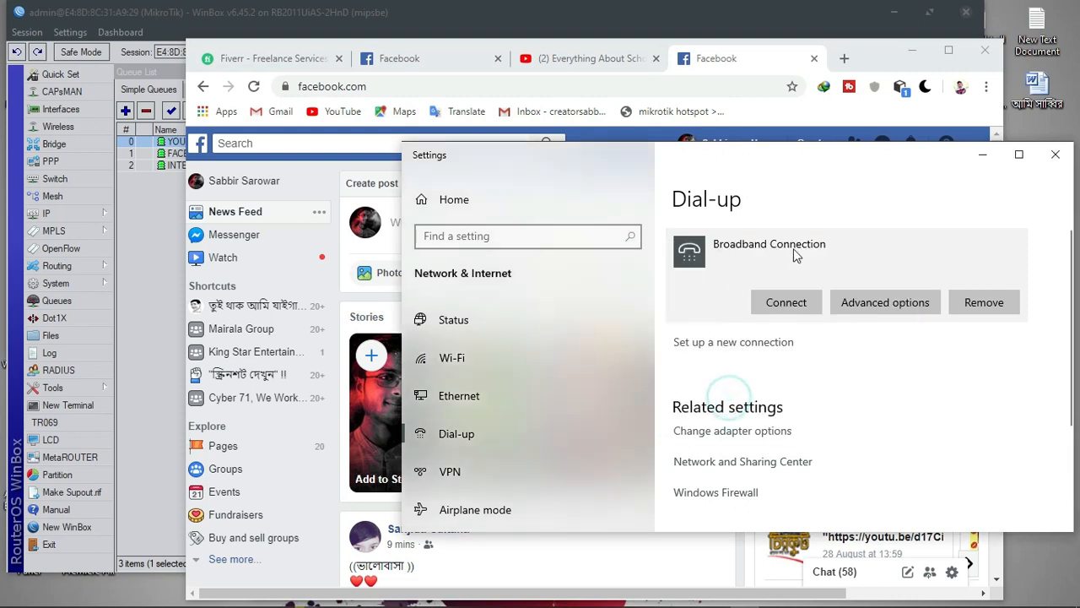
click(983, 157)
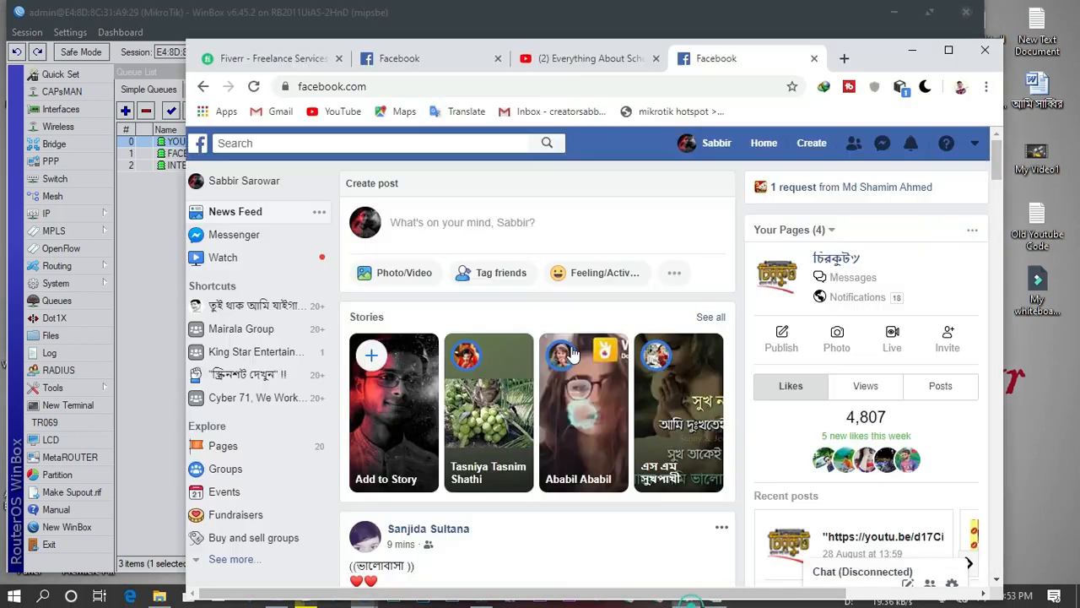
Reload the YouTube tab to test connectivity, which reports No internet, then minimize Chrome
click(567, 57)
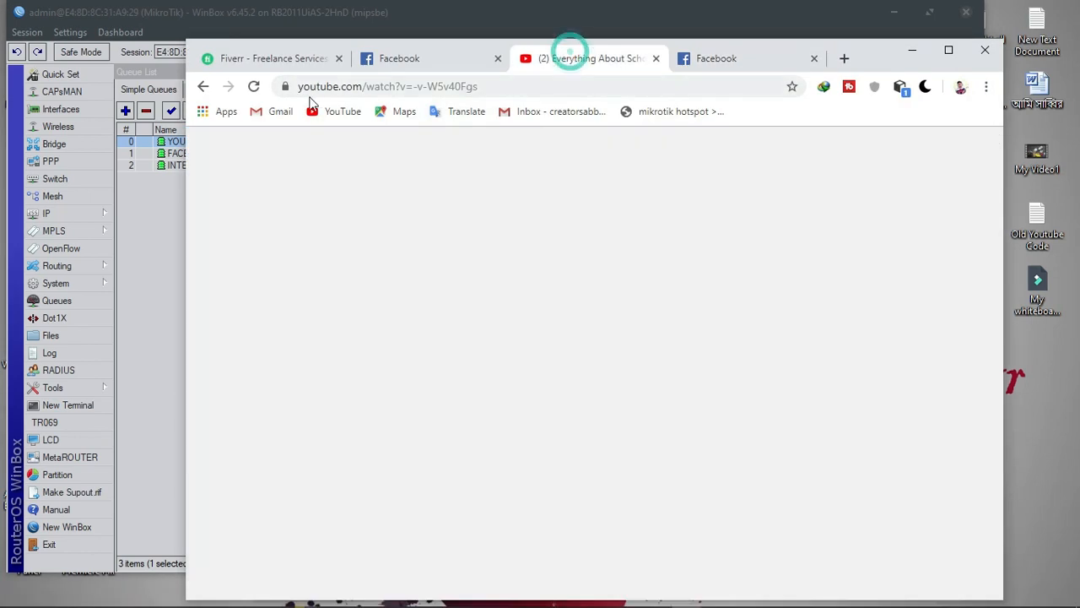
click(254, 87)
click(254, 88)
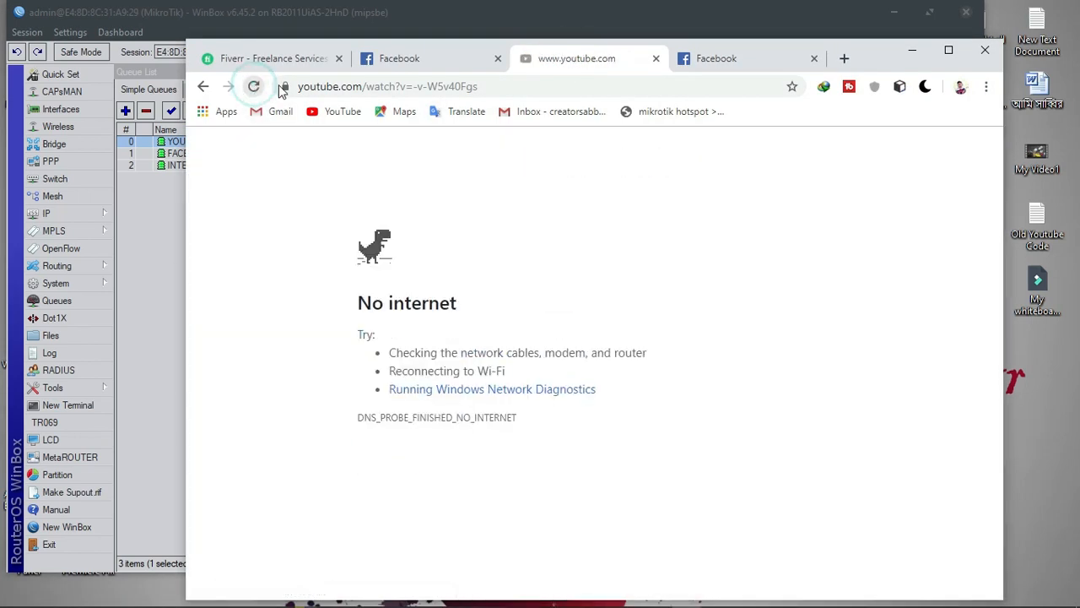
click(713, 597)
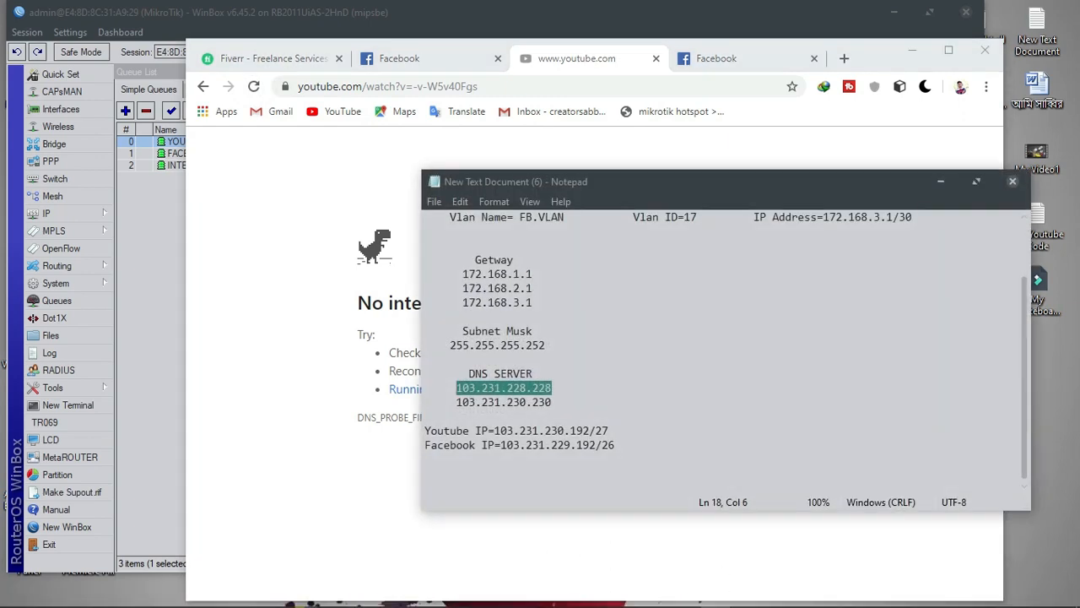
click(918, 54)
click(912, 51)
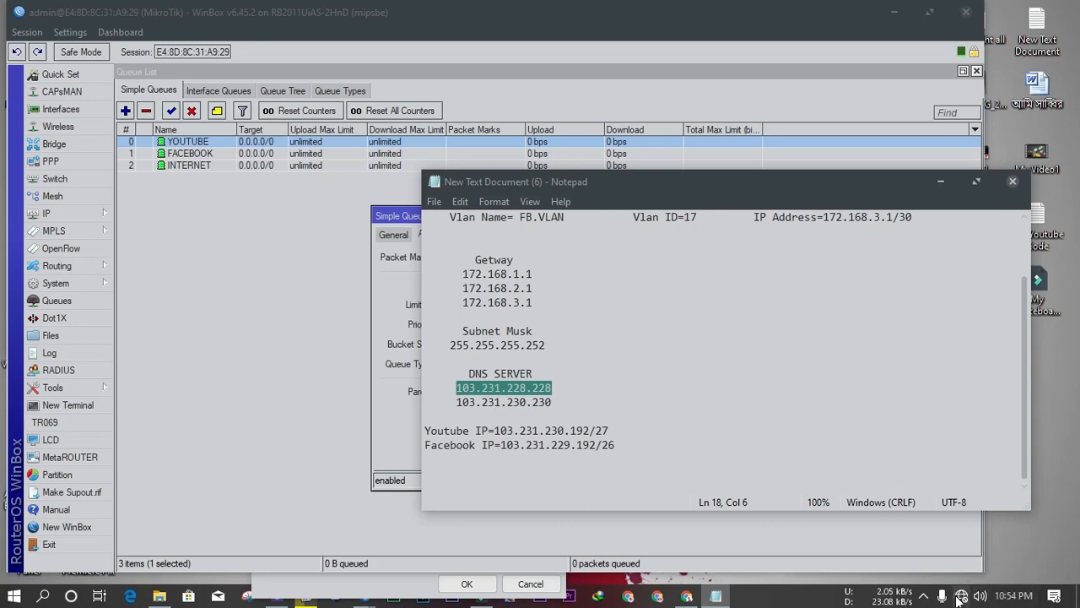
Redial the Broadband Connection with the PPPoE user name and password, then return to Chrome
click(959, 598)
click(950, 184)
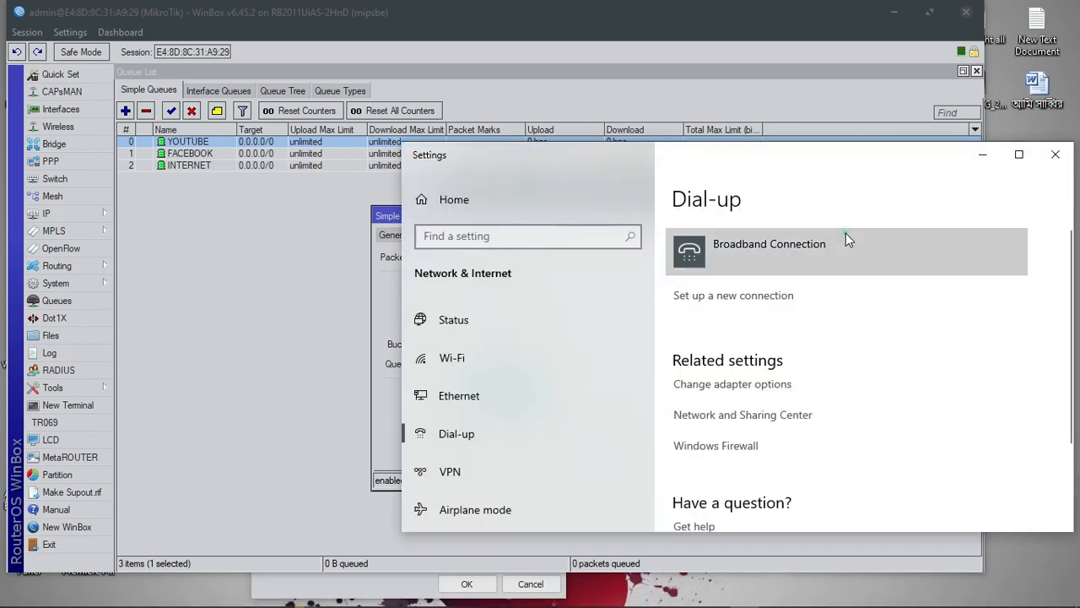
click(844, 238)
click(798, 312)
click(716, 313)
text(12)
click(718, 347)
text(12)
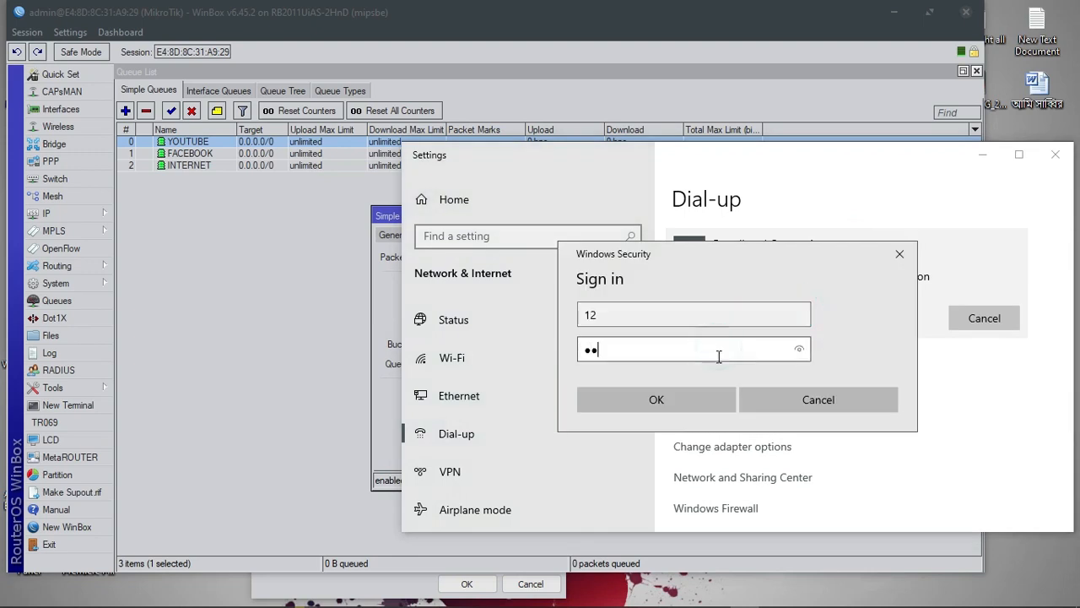
click(682, 401)
click(982, 155)
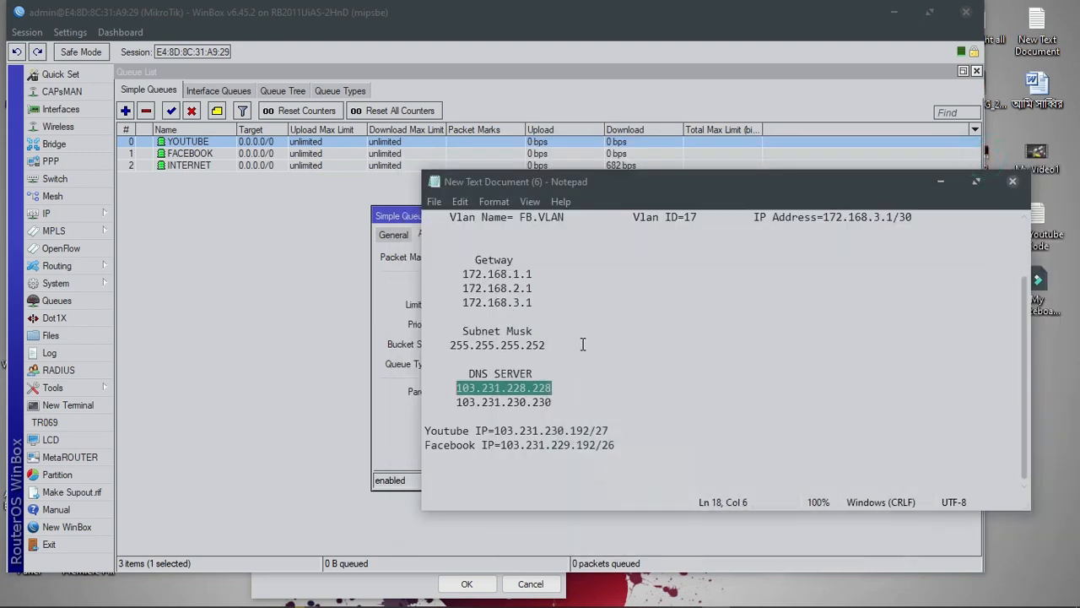
click(684, 596)
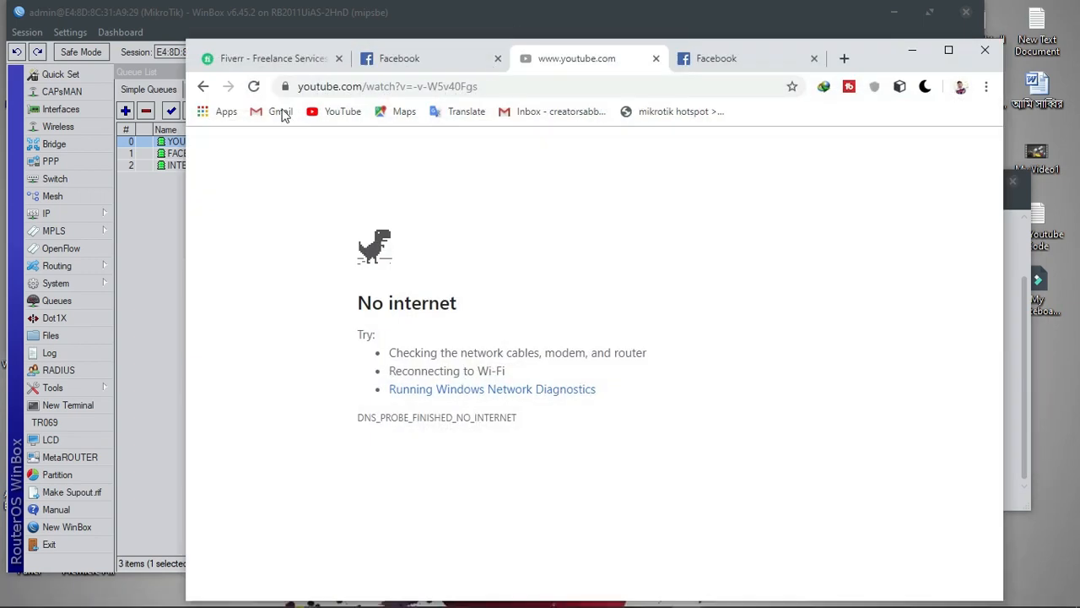
Close the YouTube tab and the YOUTUBE queue editor, revealing INTERNET traffic at 118.8 kbps
click(254, 85)
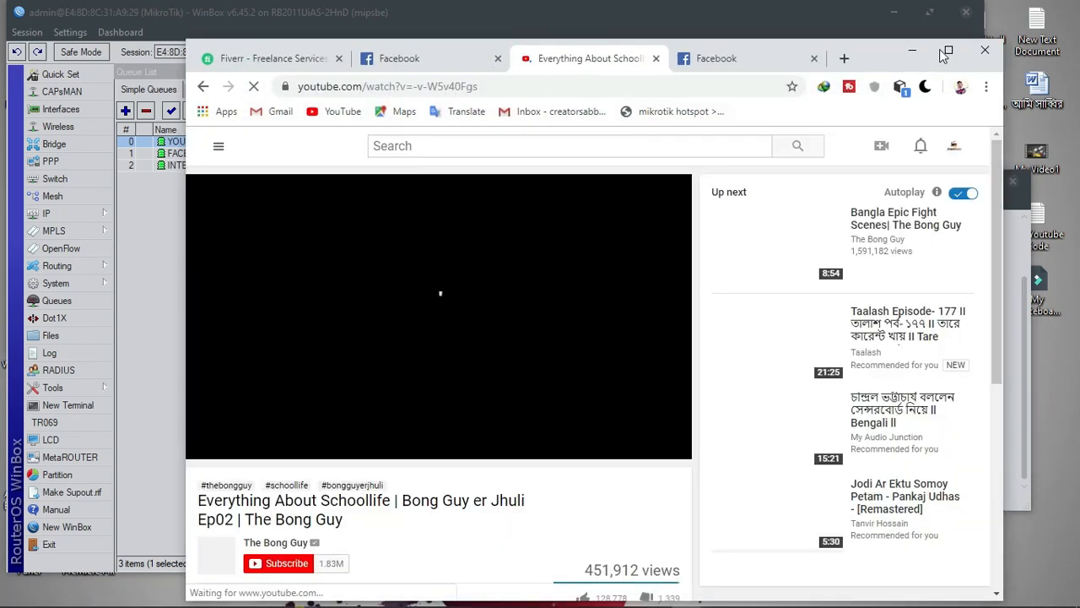
click(655, 58)
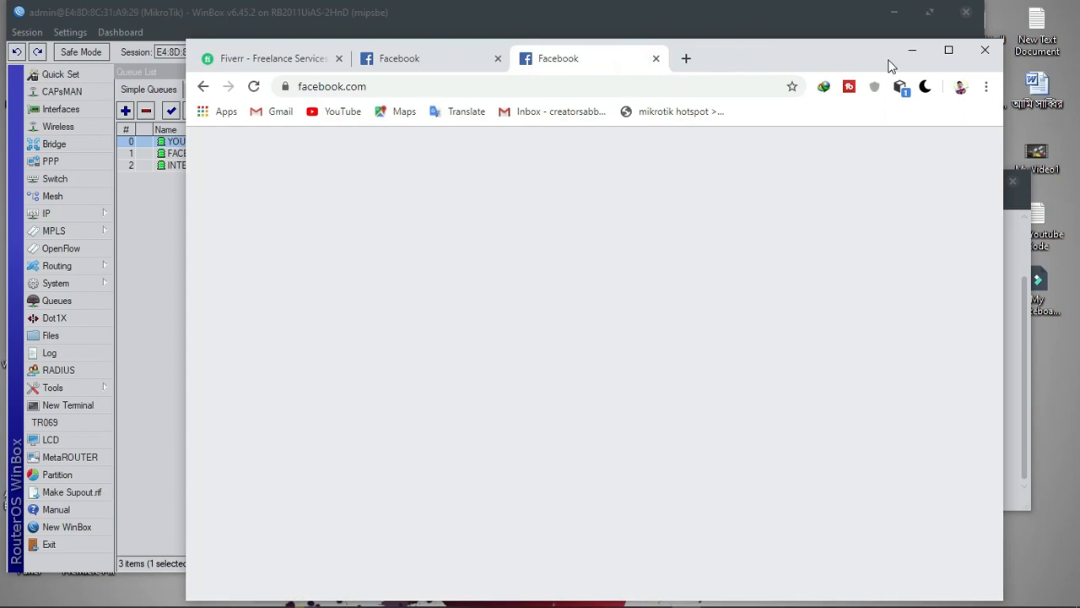
click(911, 51)
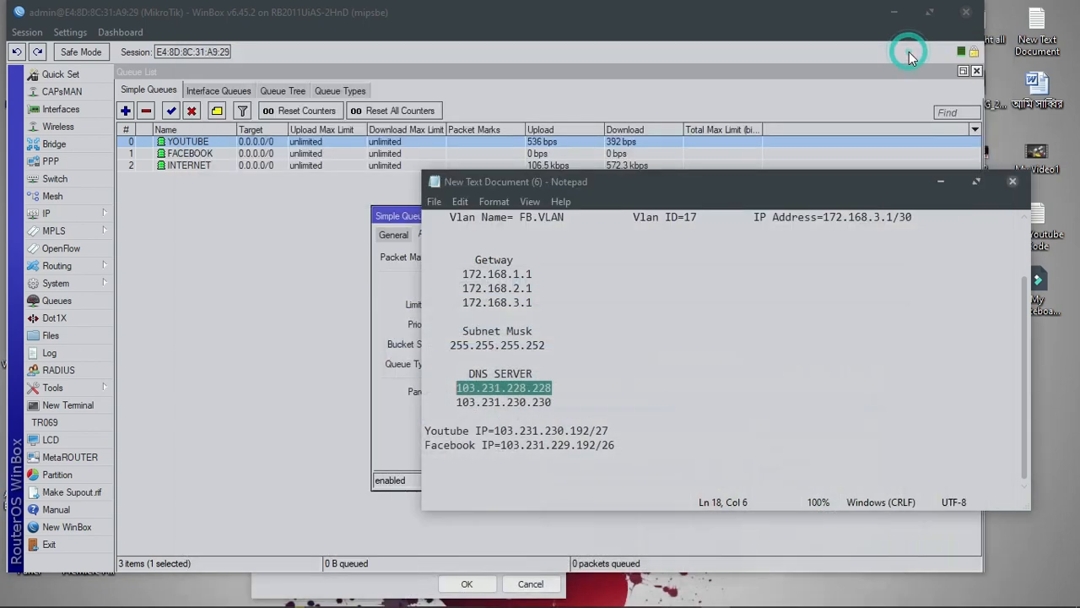
click(940, 185)
click(816, 216)
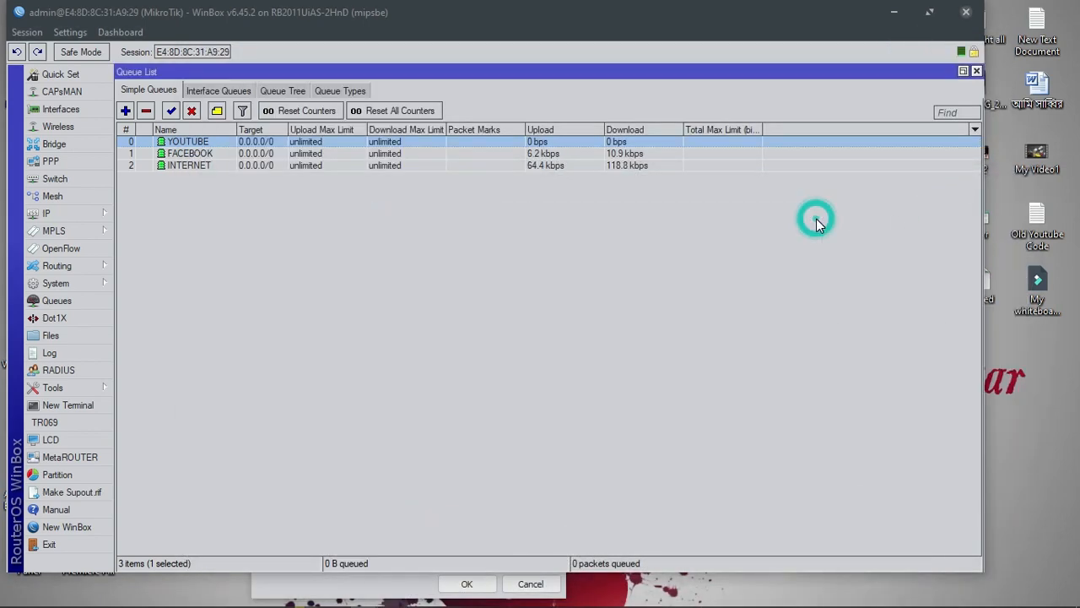